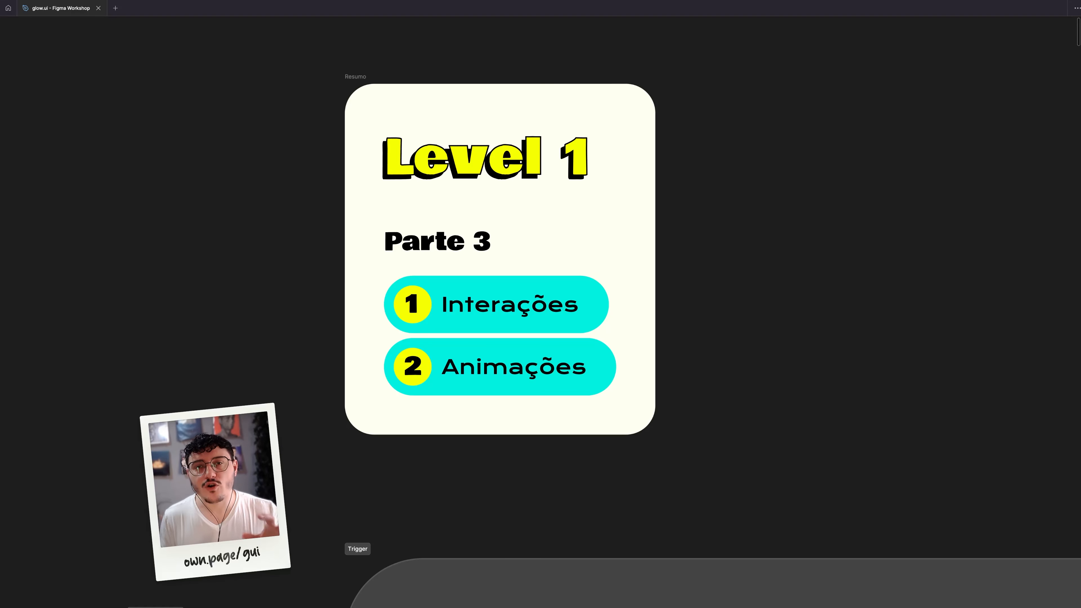
# Step: Bring the Trigger section into view and show the hidden interface panels
pyautogui.scroll(-5, 456, 84)
pyautogui.moveTo(365, 239); pyautogui.dragTo(190, 197)
pyautogui.press('super+backslash')
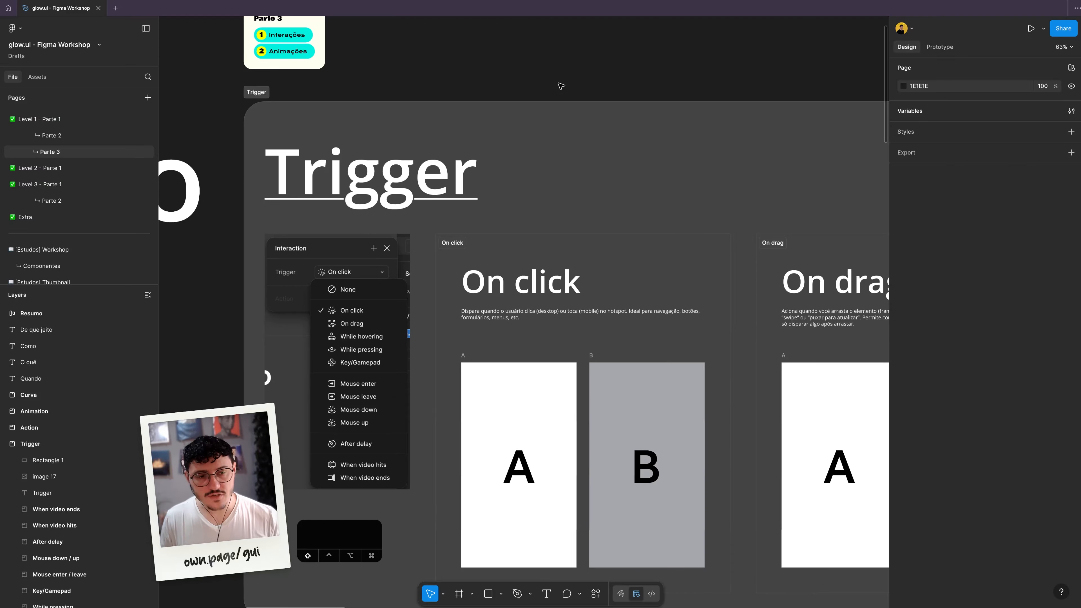
# Step: In the On click example, connect frame A to frame B with an On click interaction that navigates to B with Instant animation
pyautogui.hotkey('shift', 'e')
pyautogui.hotkey('shift', 'e')
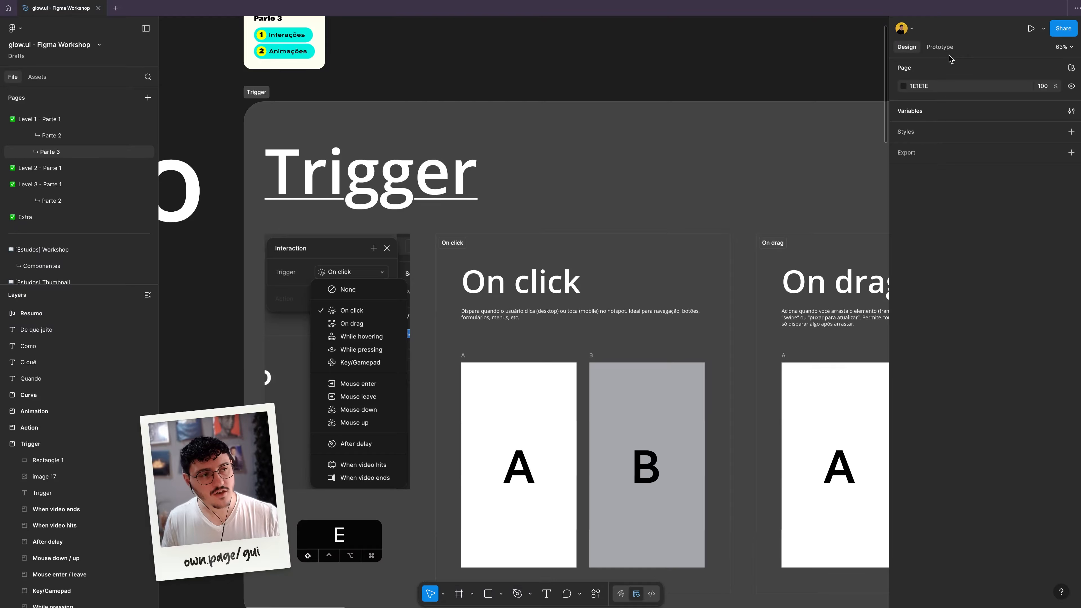
pyautogui.press('v')
pyautogui.scroll(-2, 448, 271)
pyautogui.click(447, 271)
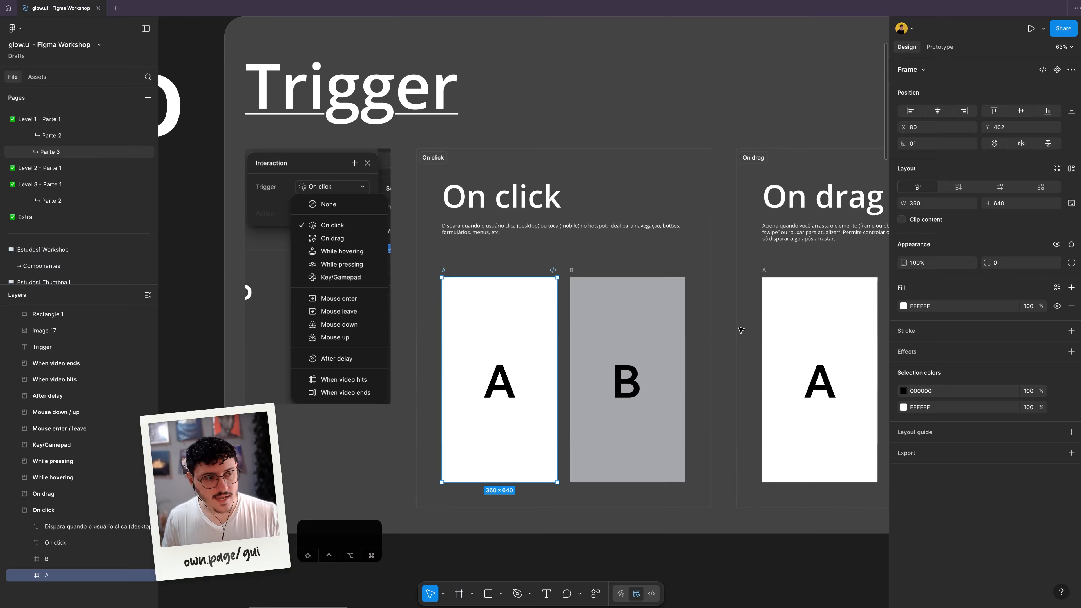
pyautogui.scroll(5, 723, 346)
pyautogui.click(941, 48)
pyautogui.scroll(-3, 455, 309)
pyautogui.scroll(-1, 425, 289)
pyautogui.click(416, 279)
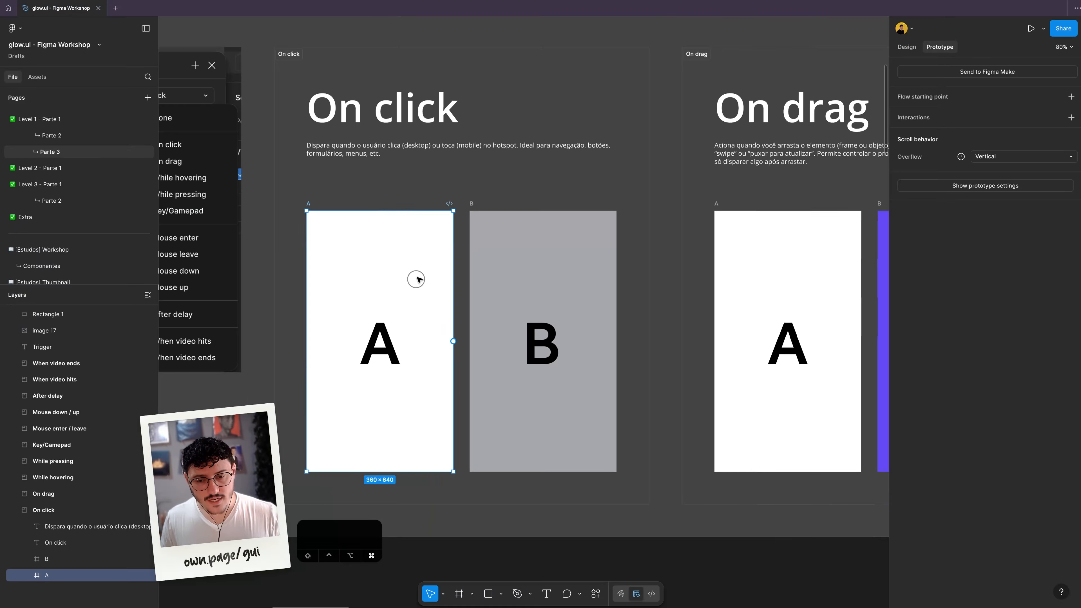
pyautogui.scroll(1, 412, 269)
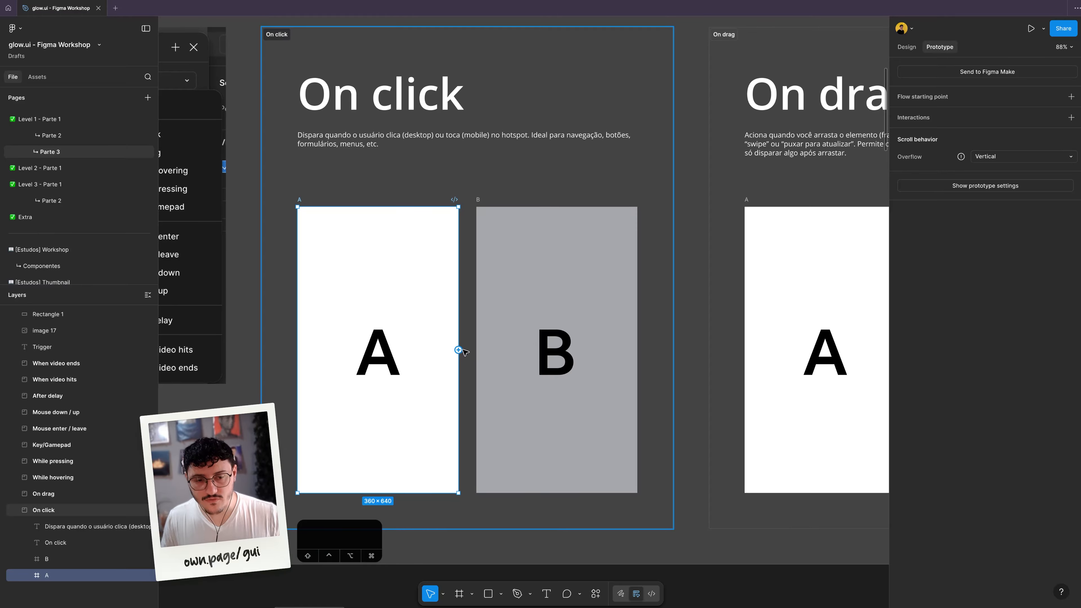
pyautogui.moveTo(458, 350); pyautogui.dragTo(488, 310)
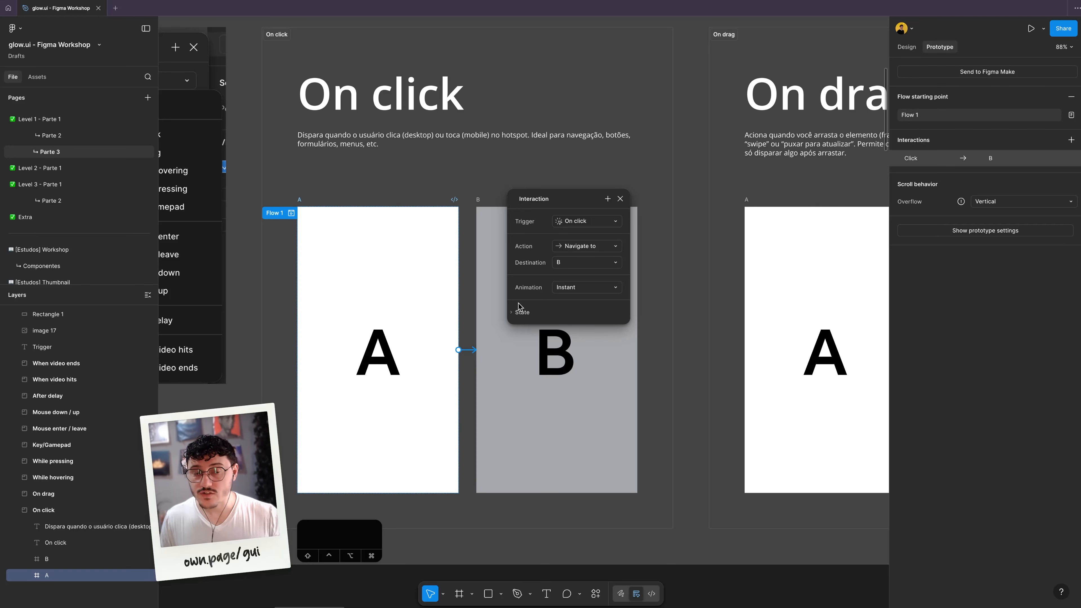
# Step: Examine the Trigger, Action, Animation and Curva sections of the board and the trigger options available for the A-to-B interaction
pyautogui.hotkey('shift', '1')
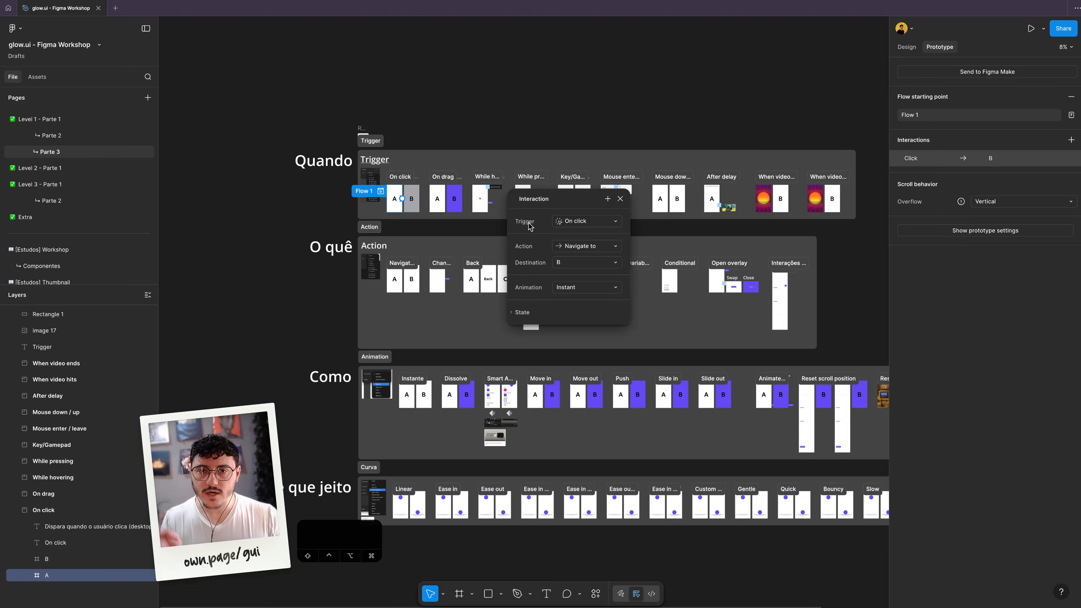
pyautogui.click(580, 225)
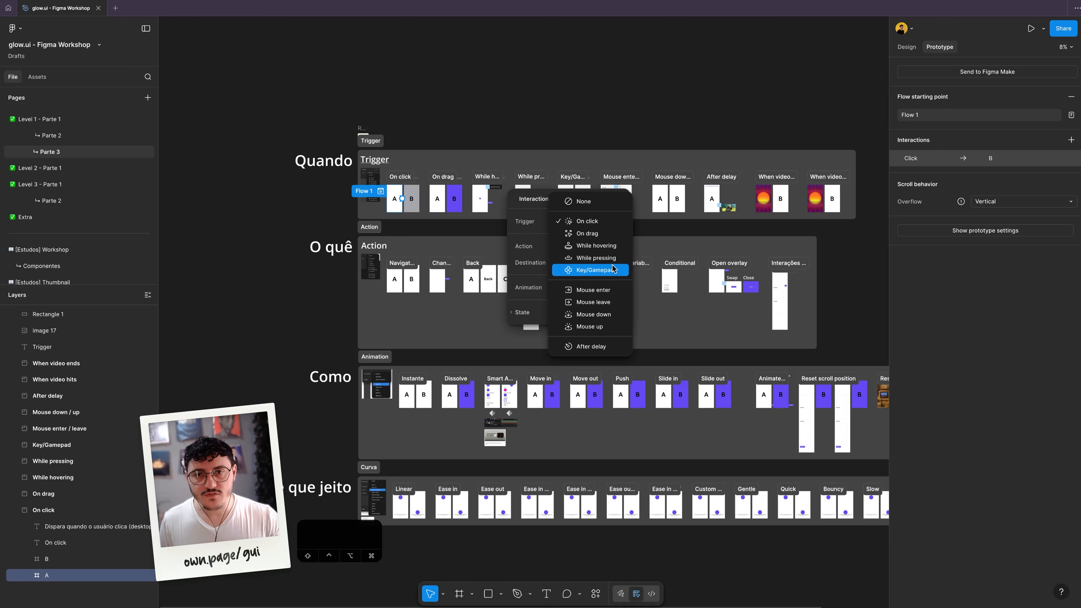
pyautogui.click(537, 217)
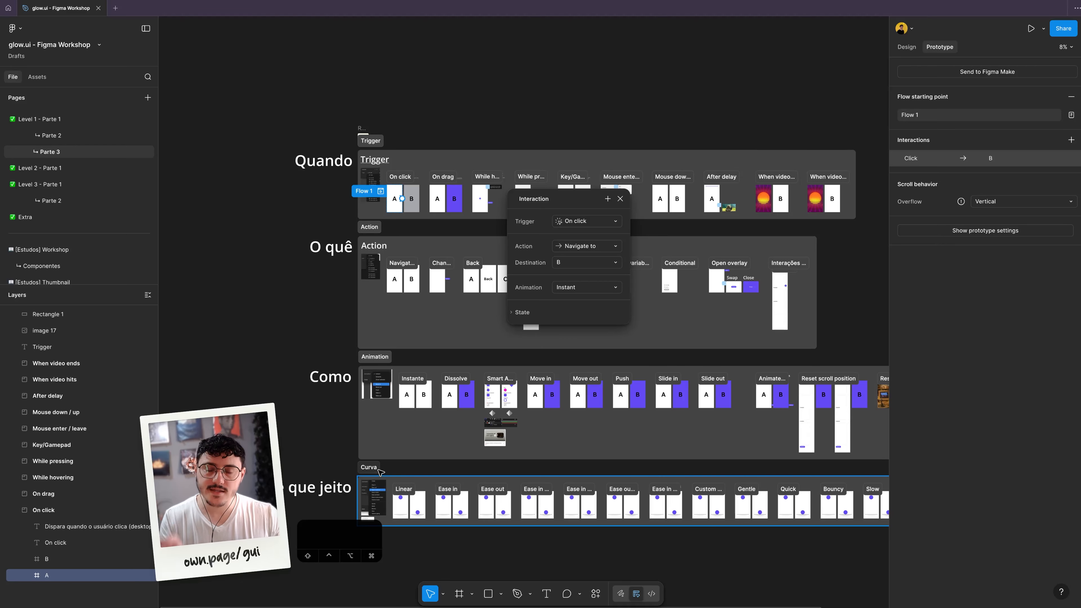
pyautogui.scroll(10, 364, 154)
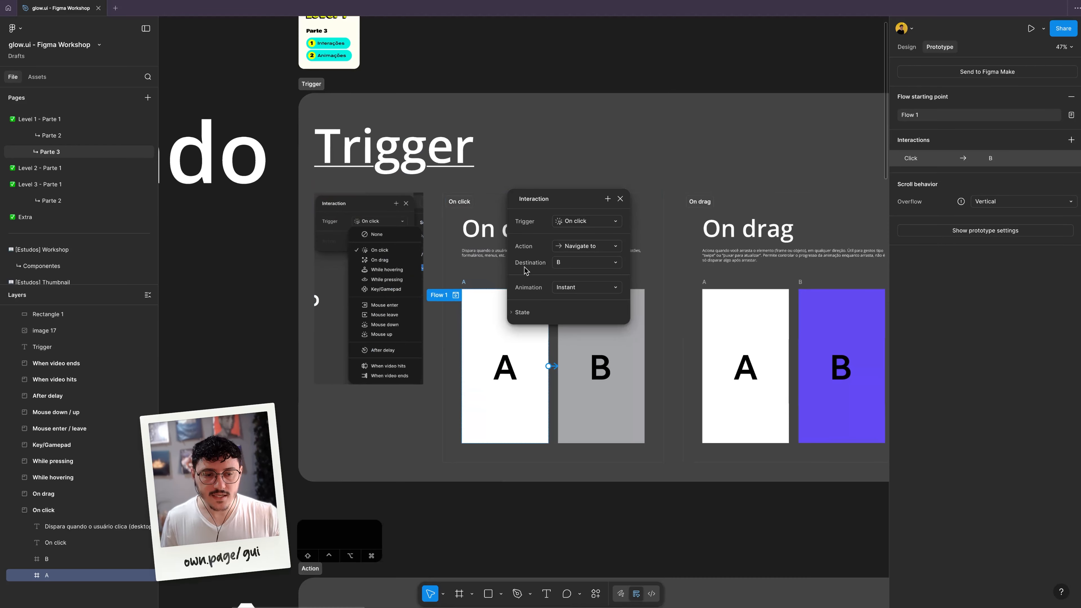
pyautogui.scroll(5, 526, 270)
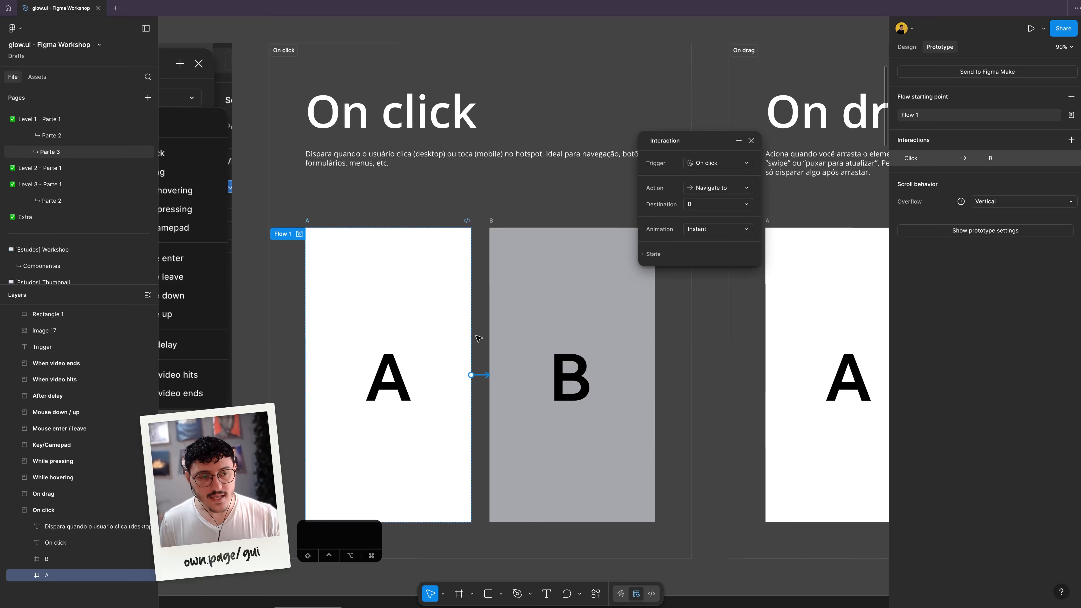
# Step: Connect frame B back to frame A with an On click interaction that navigates to A with Instant animation
pyautogui.moveTo(700, 137); pyautogui.dragTo(507, 241)
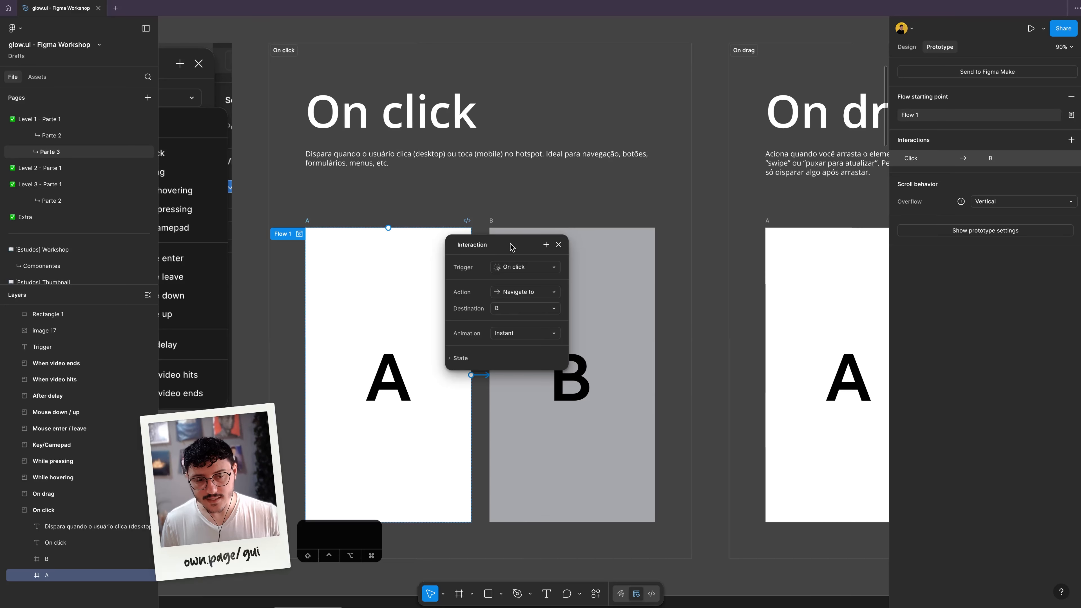
pyautogui.moveTo(514, 244); pyautogui.dragTo(431, 335)
pyautogui.click(497, 220)
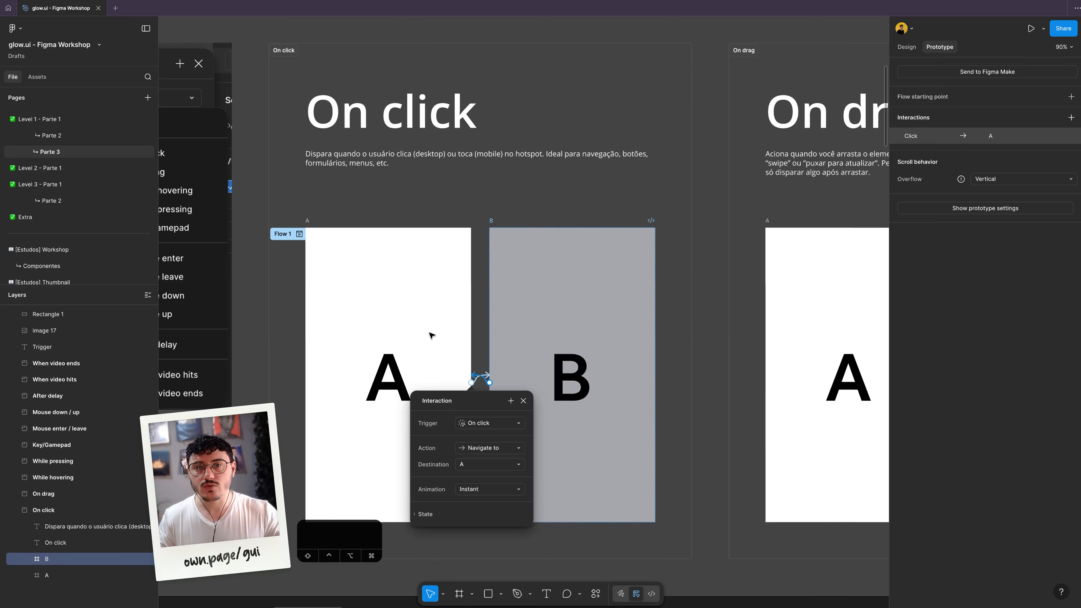
pyautogui.hscroll(-1, 430, 333)
pyautogui.scroll(-1, 430, 333)
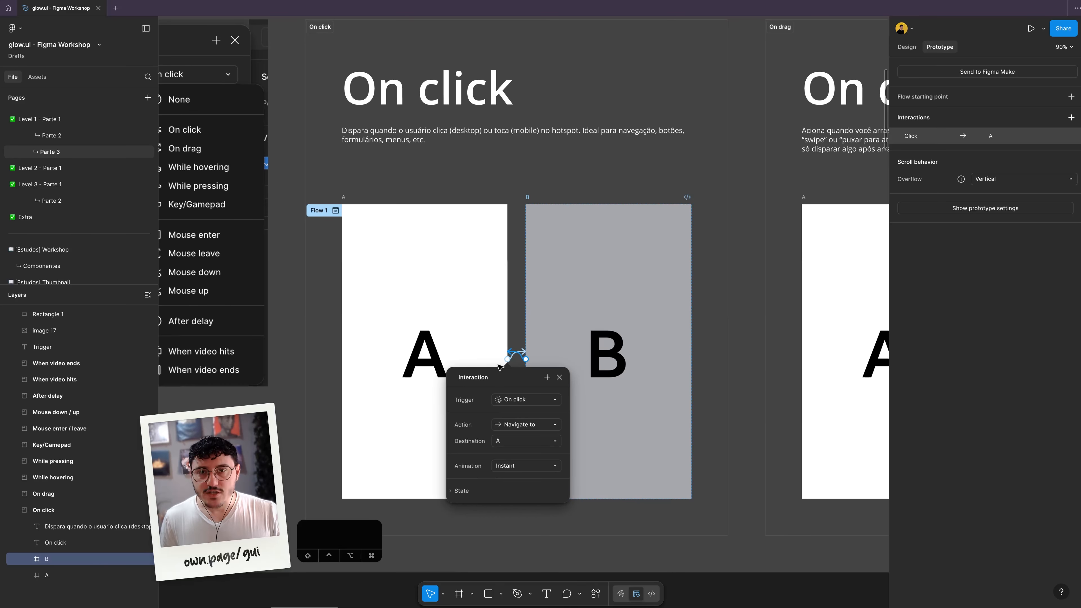
pyautogui.moveTo(516, 380); pyautogui.dragTo(435, 372)
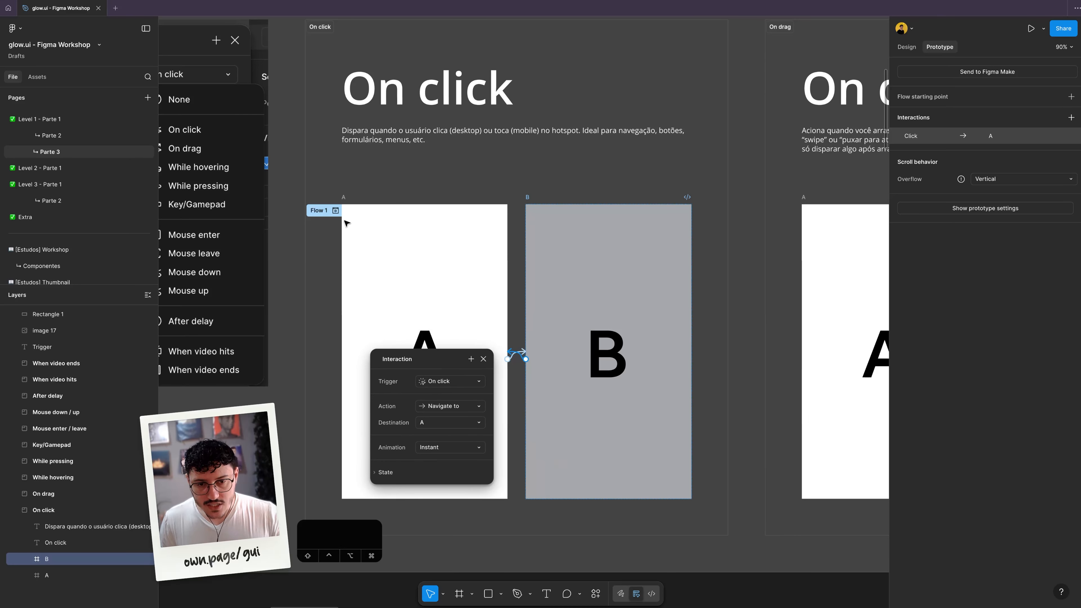
# Step: Open the name of frame A's Flow 1 starting point for editing, leaving the name as it is
pyautogui.click(321, 213)
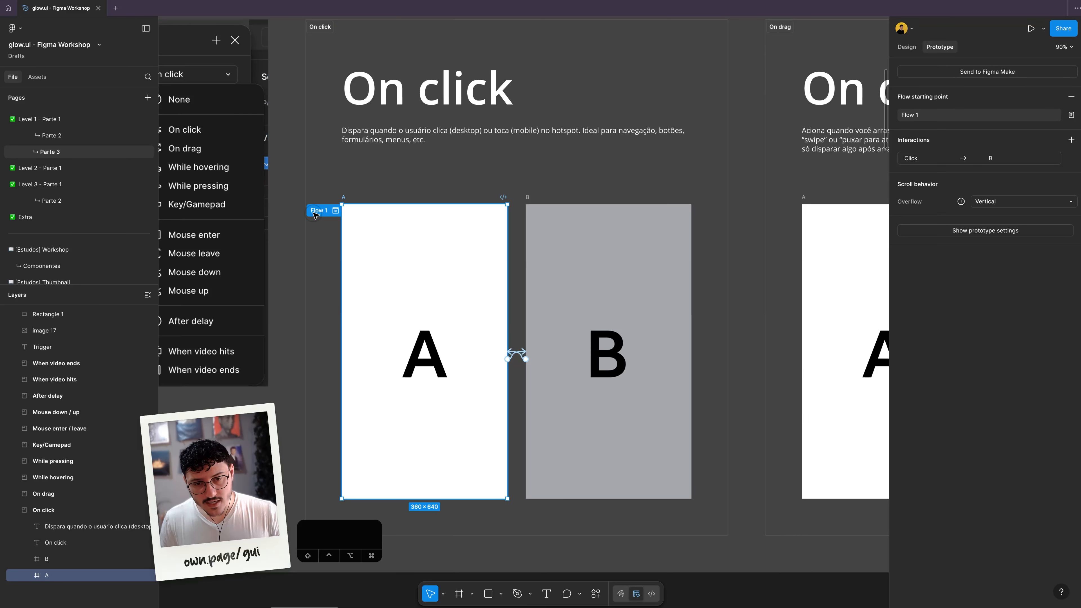
pyautogui.doubleClick(315, 212)
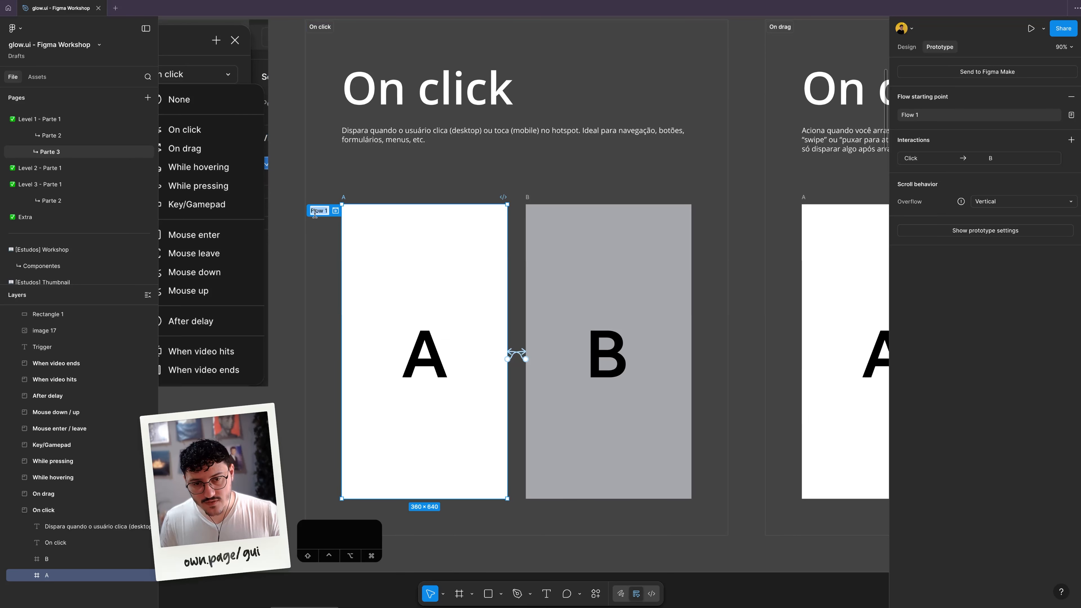
pyautogui.doubleClick(919, 116)
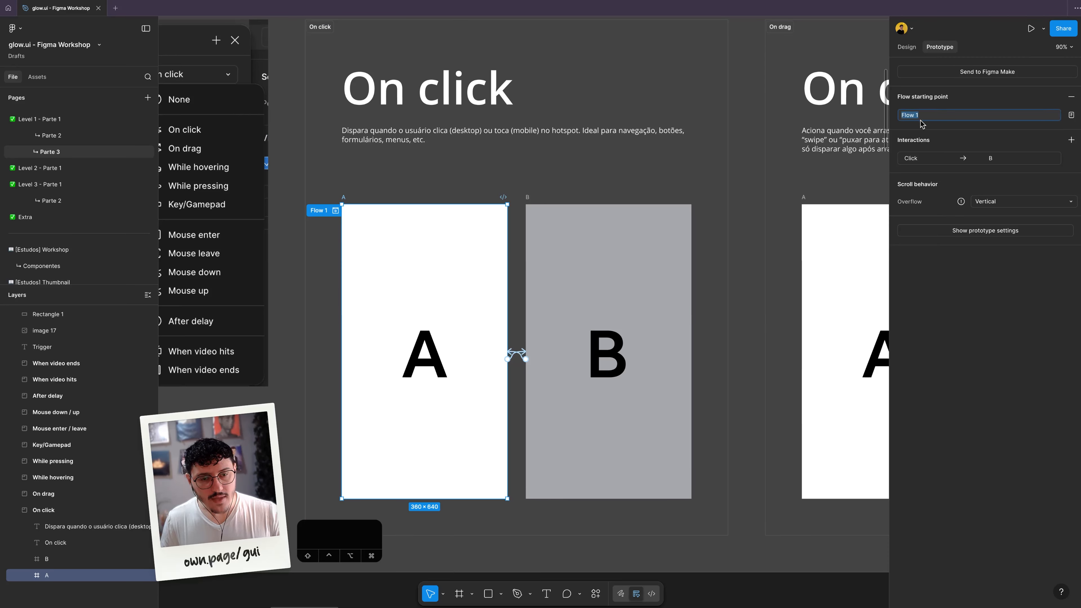
pyautogui.click(332, 210)
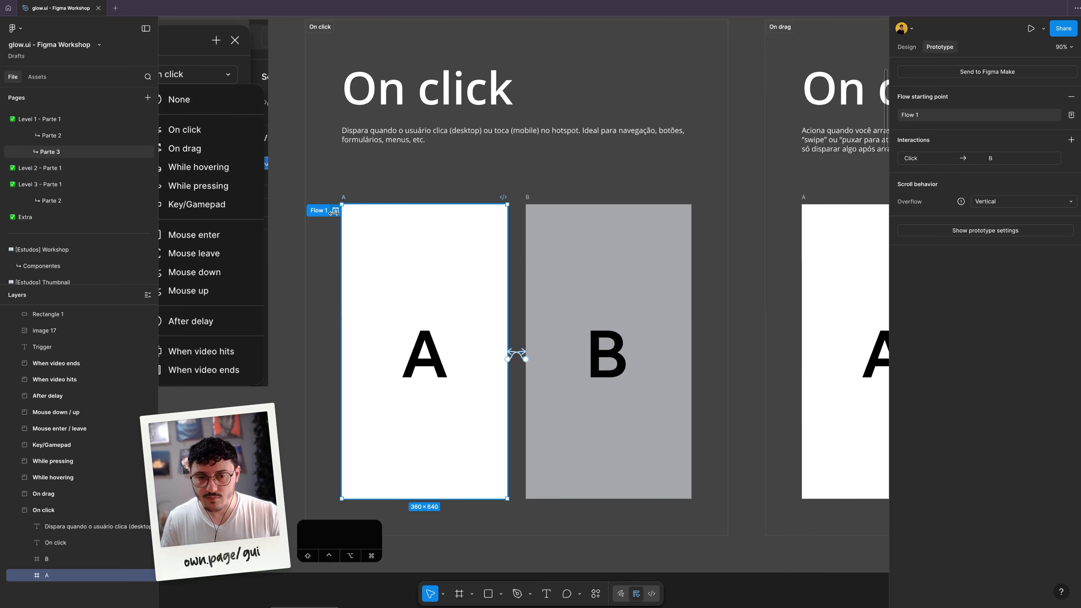
# Step: Play Flow 1 in presentation view and show the list of flows
pyautogui.click(335, 211)
pyautogui.click(328, 35)
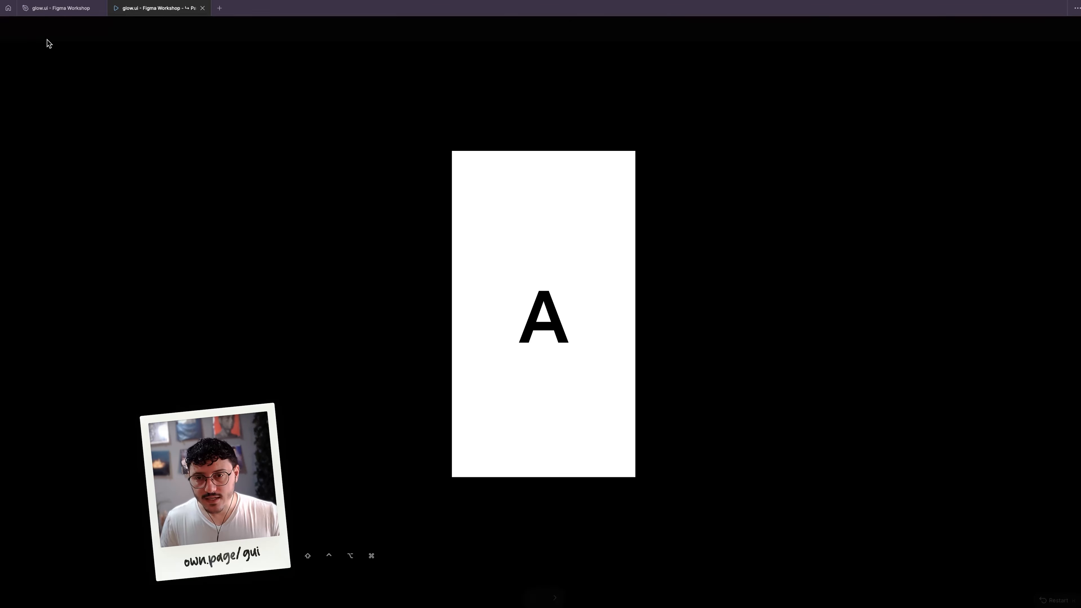
pyautogui.click(38, 30)
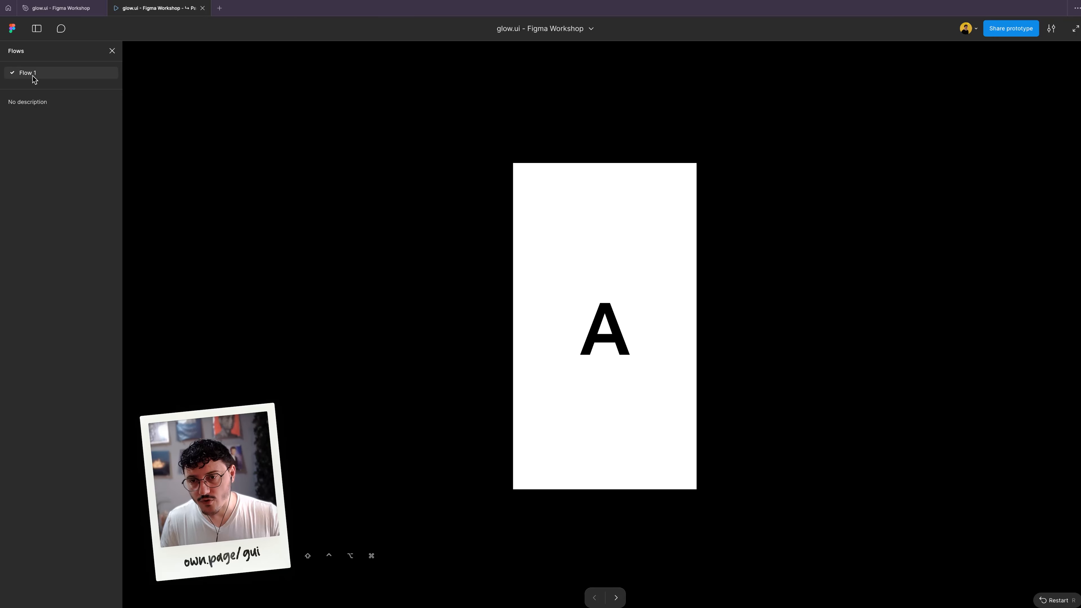
# Step: Return to the design file and add a flow starting point to frame A of the On drag example
pyautogui.click(61, 7)
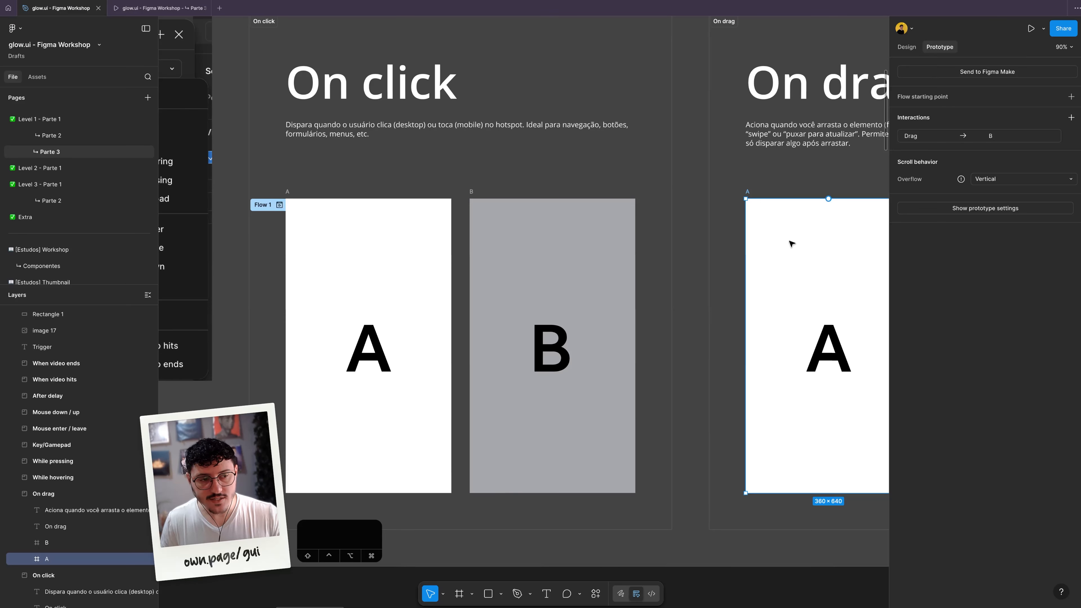
pyautogui.hscroll(5, 563, 211)
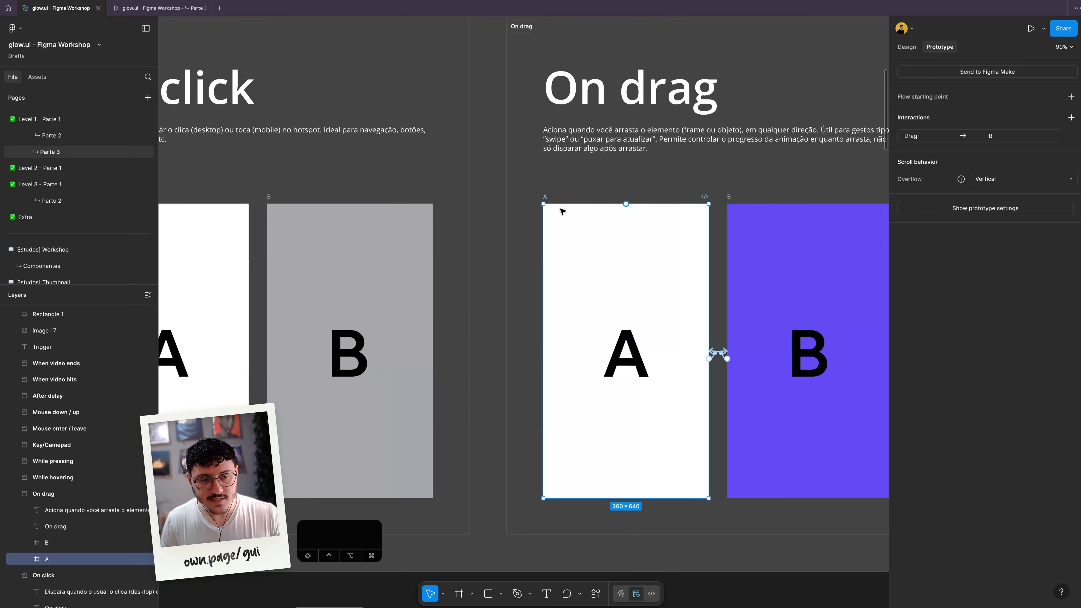
pyautogui.hscroll(3, 563, 212)
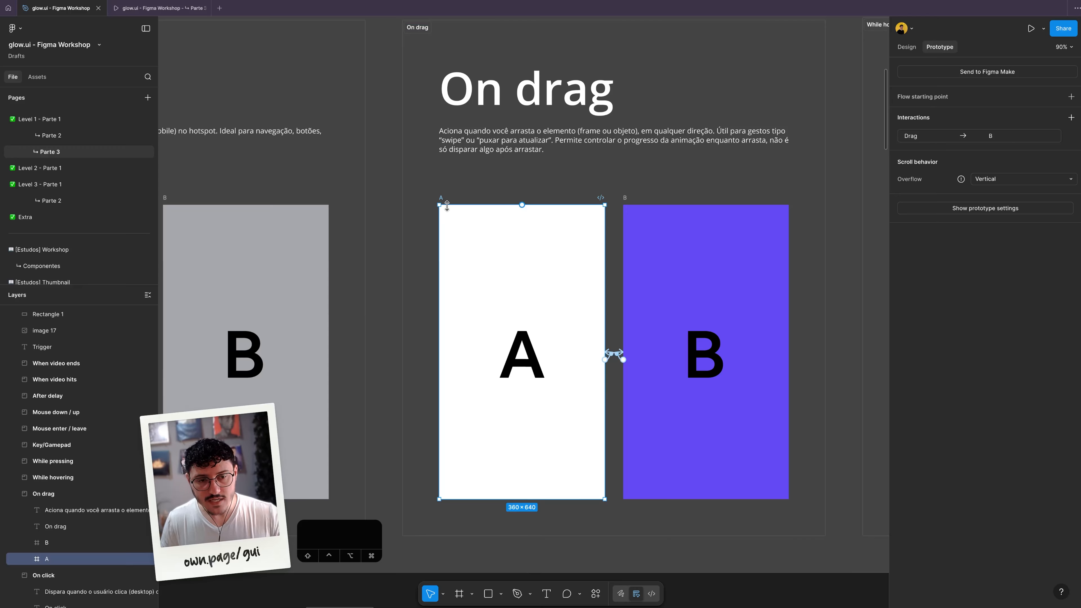
pyautogui.click(929, 105)
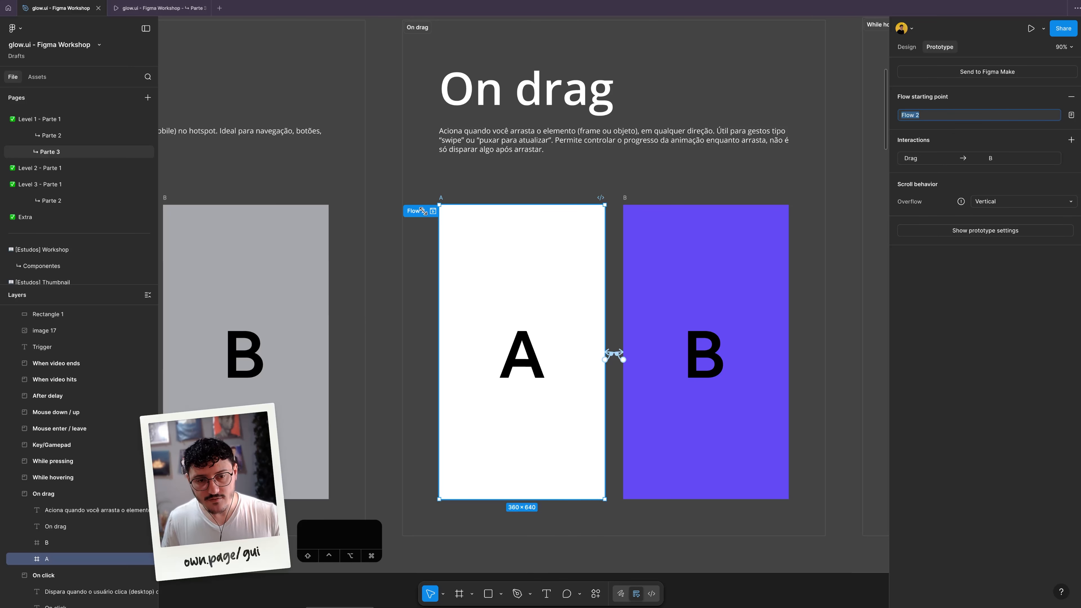
# Step: In the presentation view, switch the played flow to Flow 2 and back to Flow 1
pyautogui.click(157, 8)
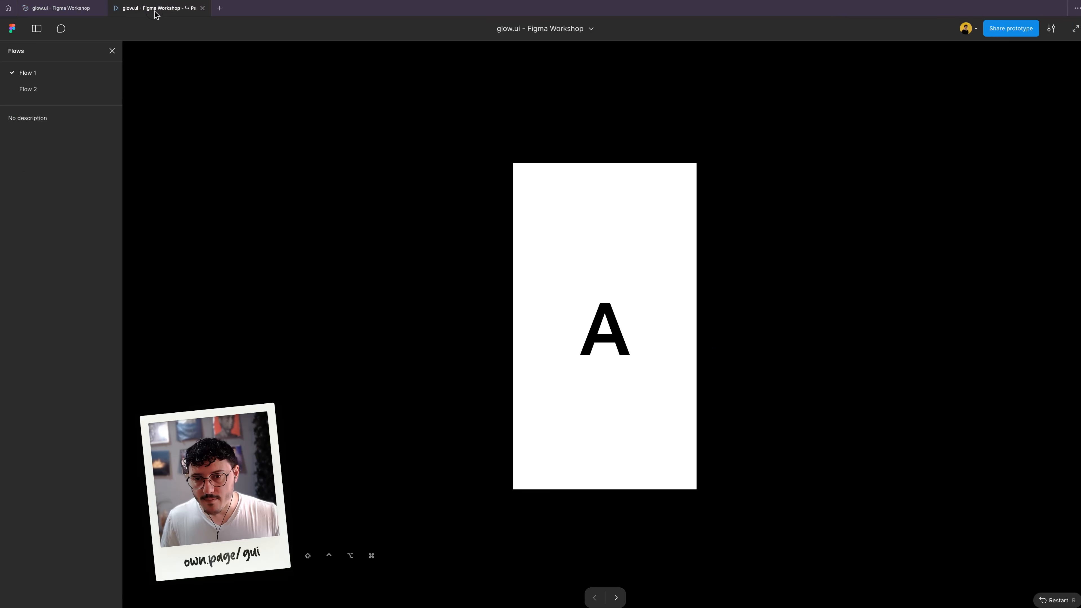
pyautogui.click(41, 91)
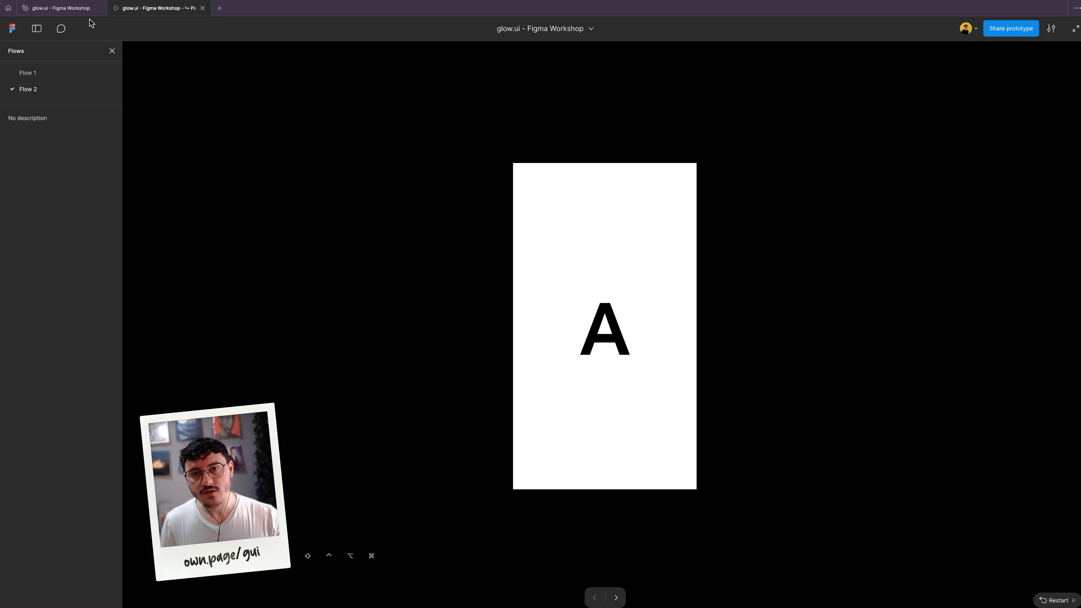
pyautogui.click(37, 76)
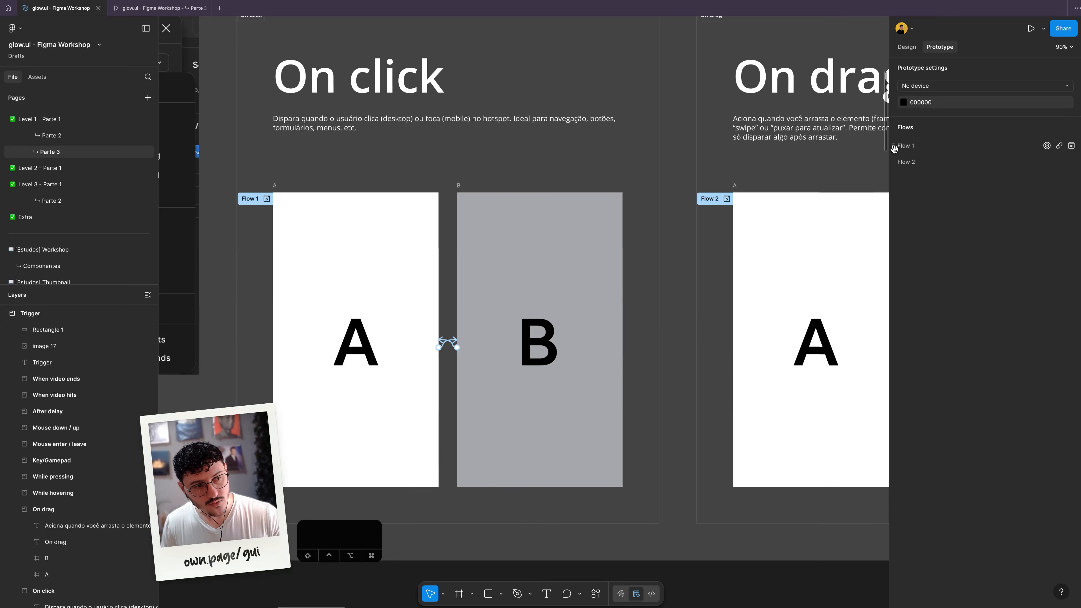
# Step: Reorder the prototype's flows to place Flow 1 after Flow 2, and copy the link to Flow 1
pyautogui.moveTo(894, 148); pyautogui.dragTo(893, 166)
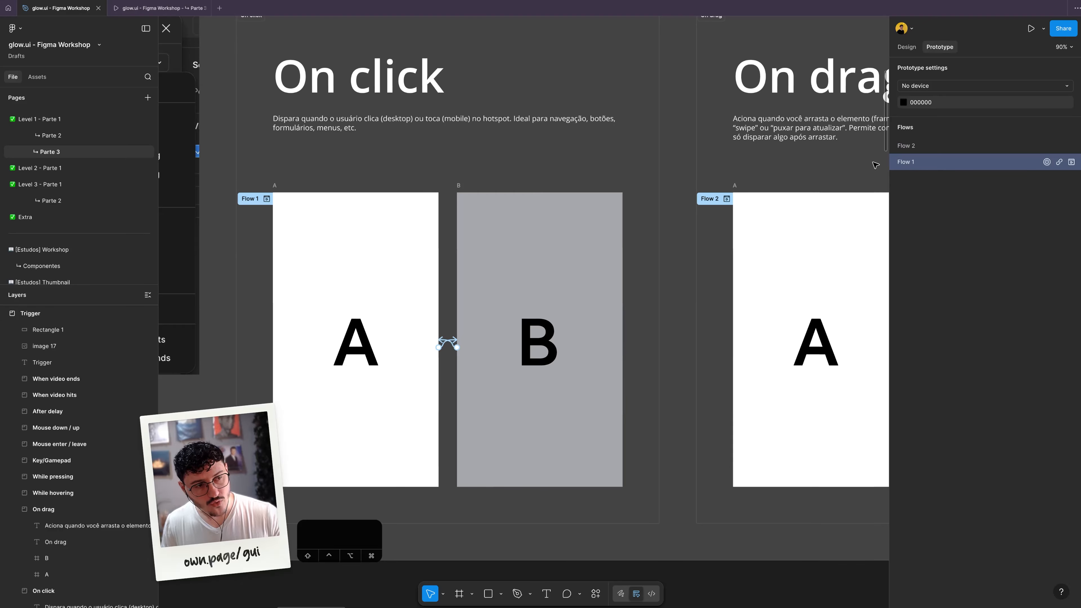
pyautogui.click(171, 11)
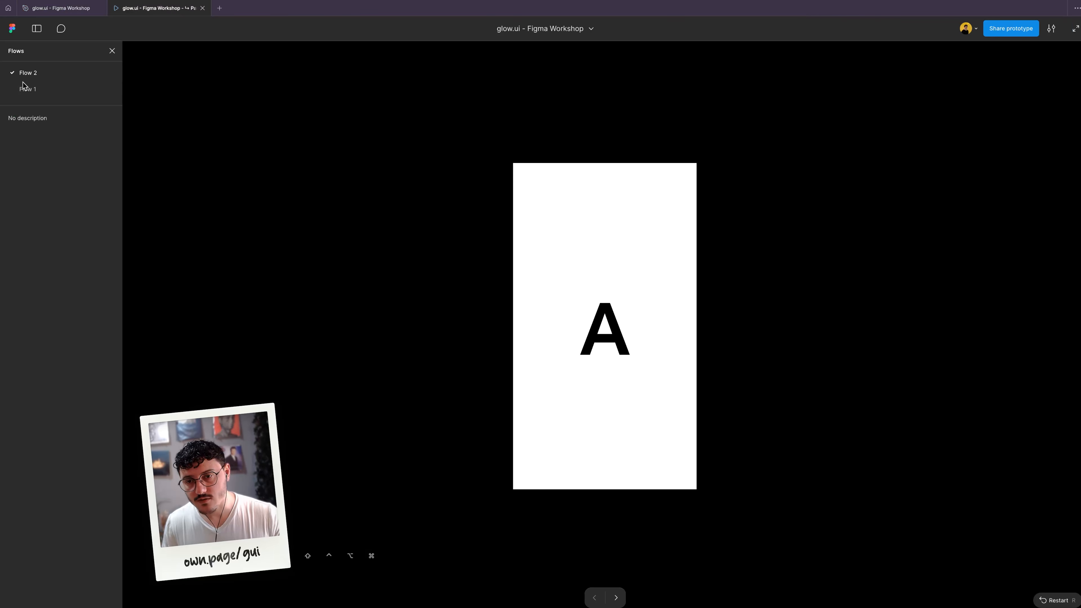
pyautogui.click(61, 8)
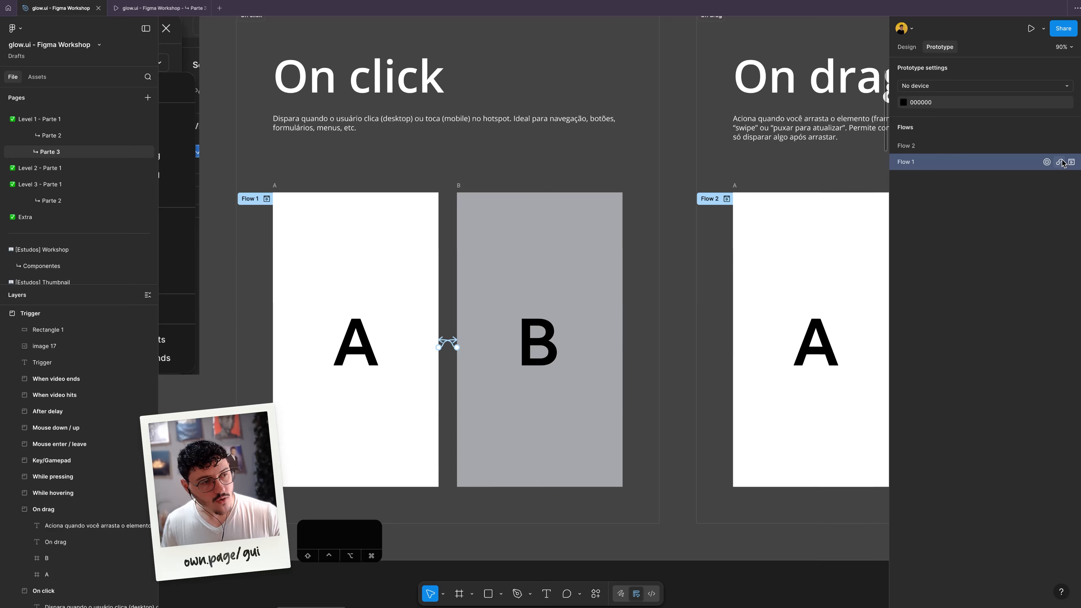
pyautogui.click(1060, 162)
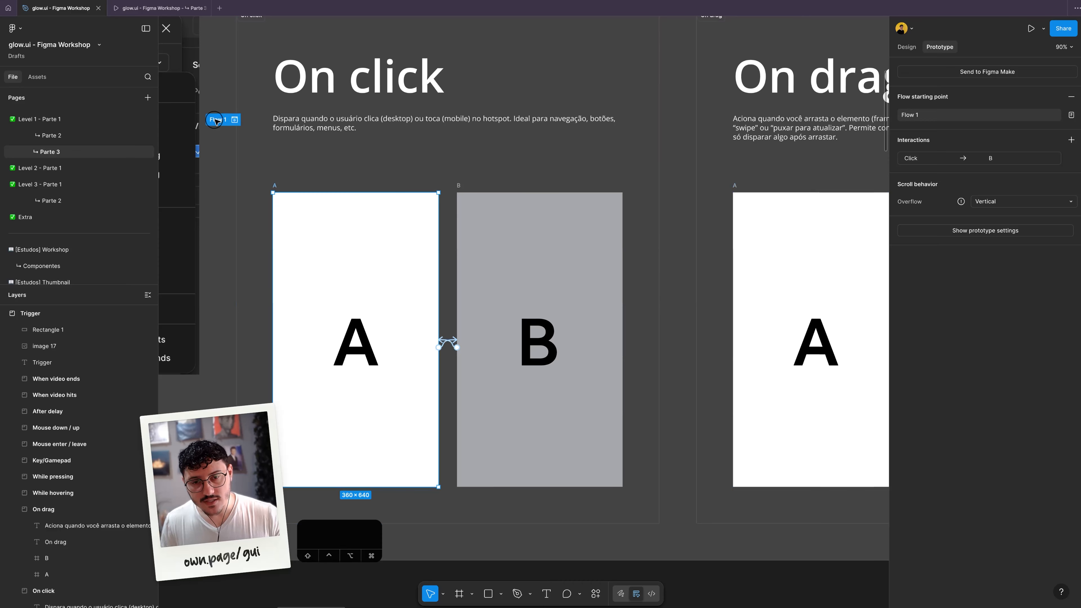
# Step: Remove the Flow 1 starting point from the On click example's frame A and open that frame's inline preview
pyautogui.click(250, 201)
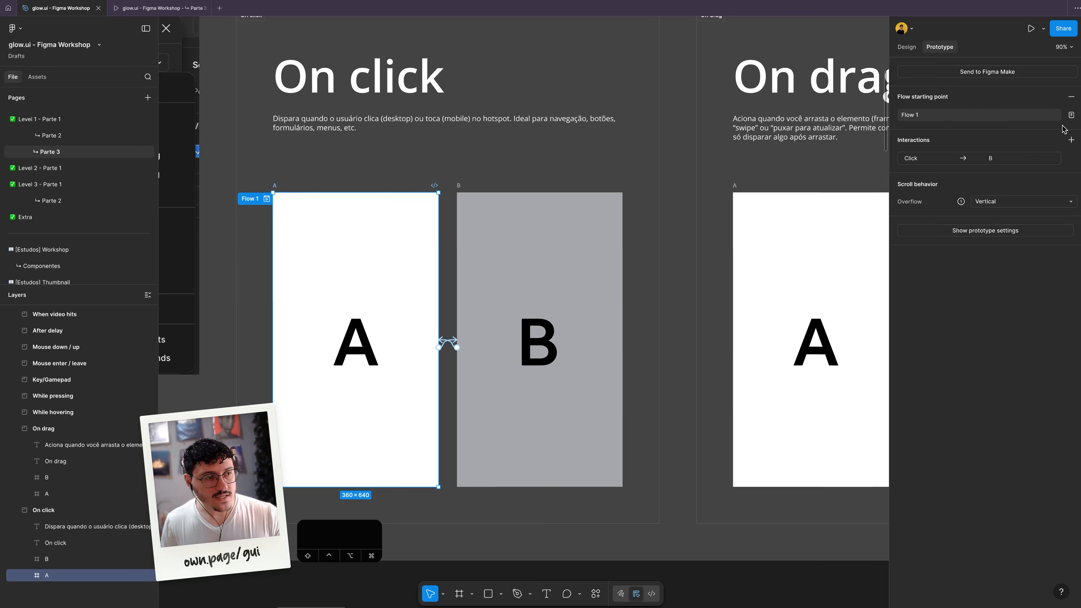
pyautogui.click(1072, 98)
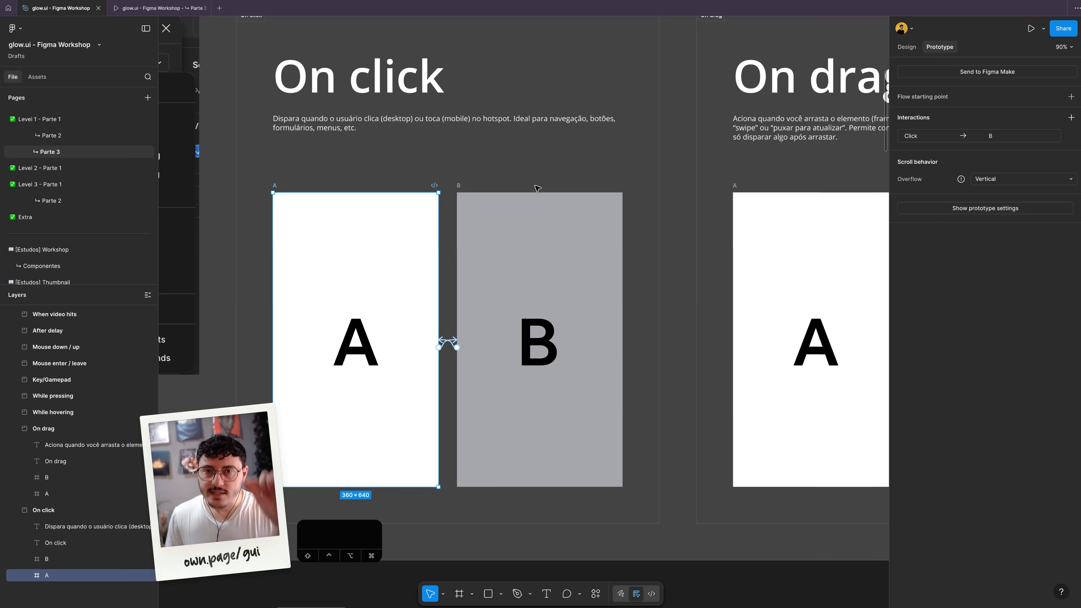
pyautogui.hotkey('shift', 'space')
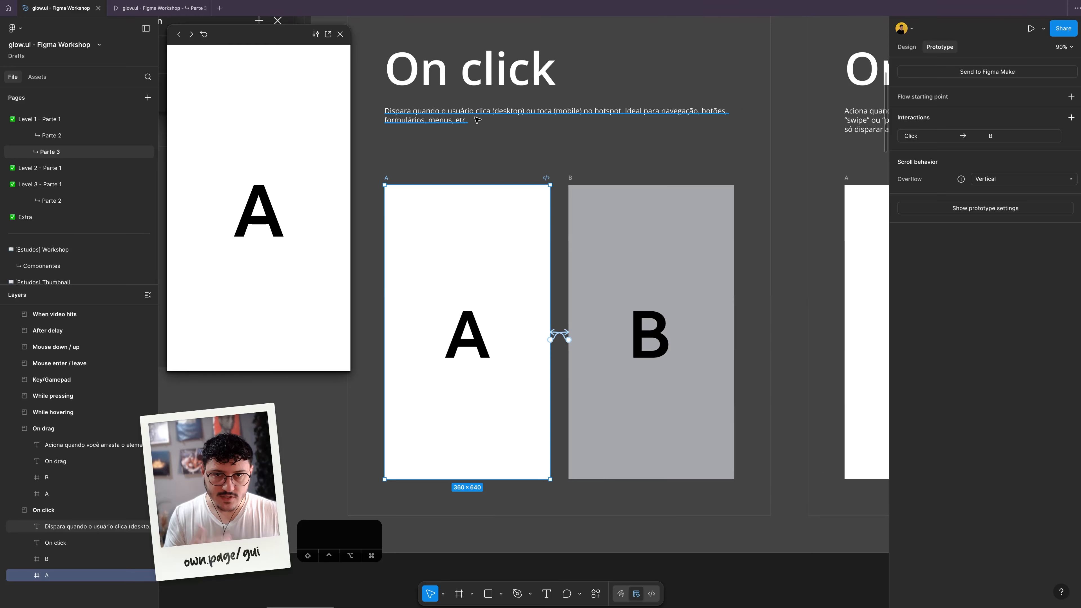
# Step: Test the On click interaction in the inline preview by switching back and forth between frames A and B
pyautogui.click(275, 141)
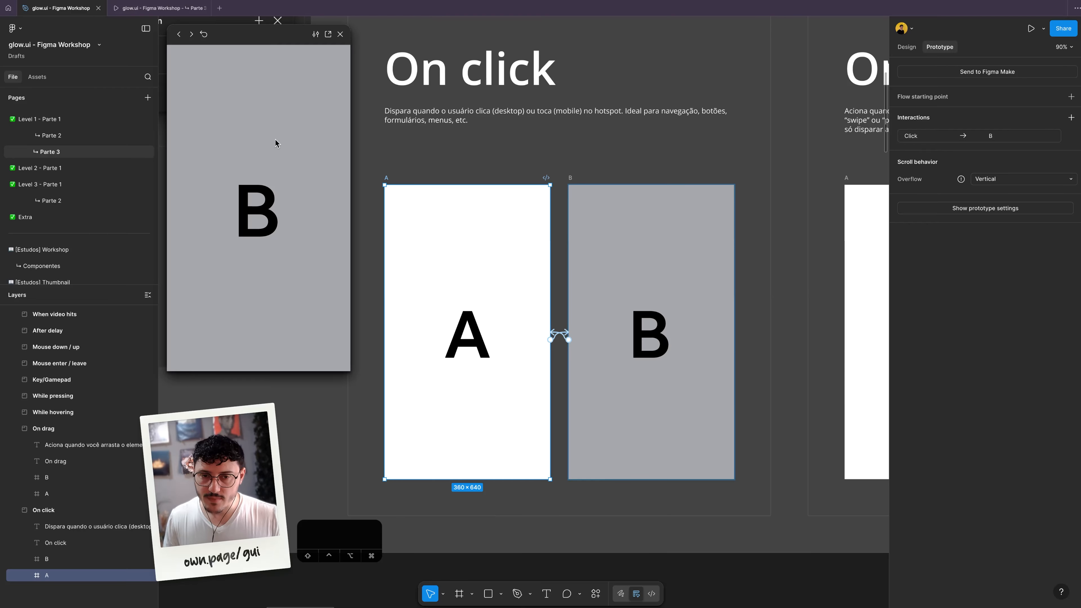
pyautogui.click(275, 144)
pyautogui.click(276, 142)
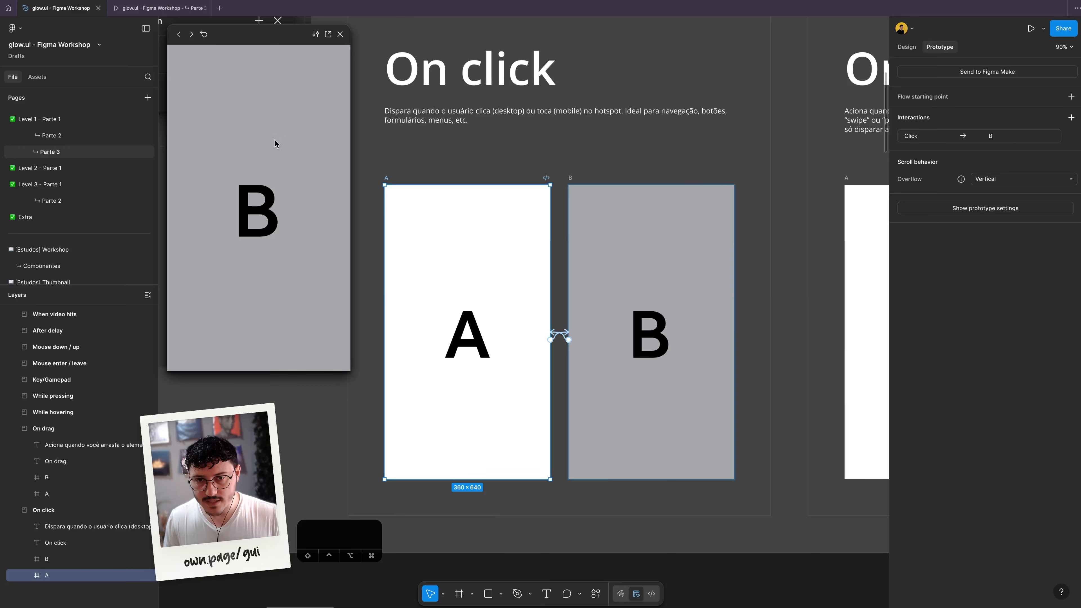
pyautogui.click(275, 141)
pyautogui.press('n')
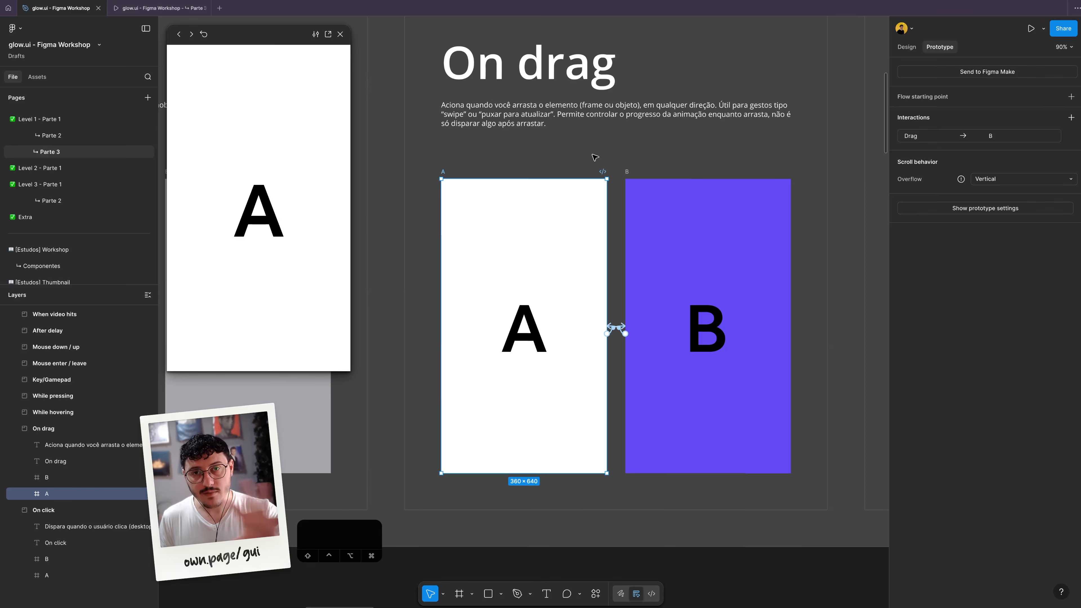
# Step: Test the On drag example in the inline preview by swiping horizontally between frames A and B
pyautogui.hscroll(2, 595, 158)
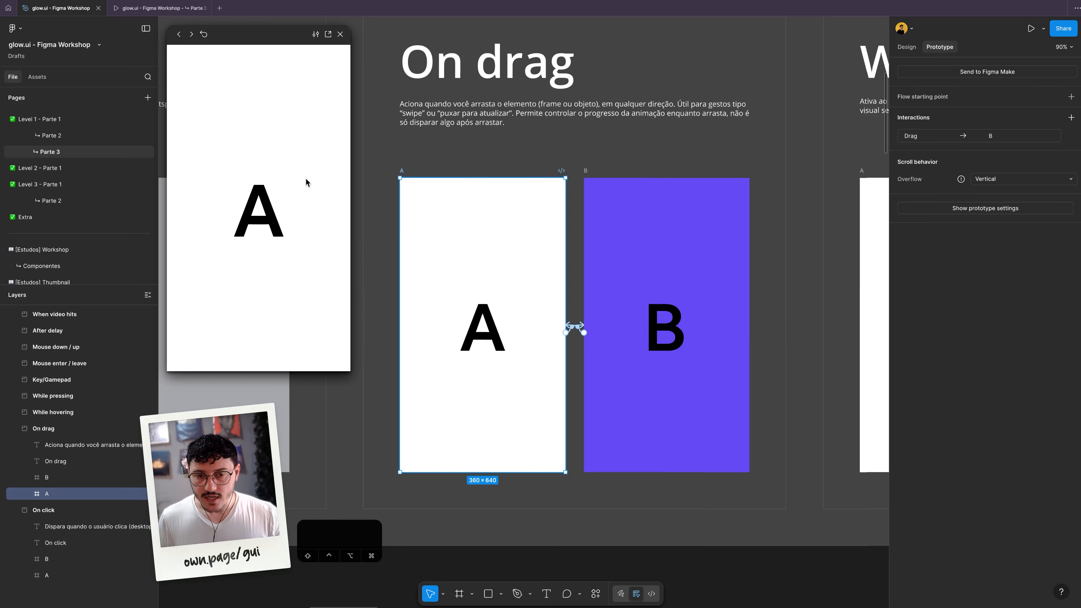
pyautogui.moveTo(307, 167); pyautogui.dragTo(238, 160)
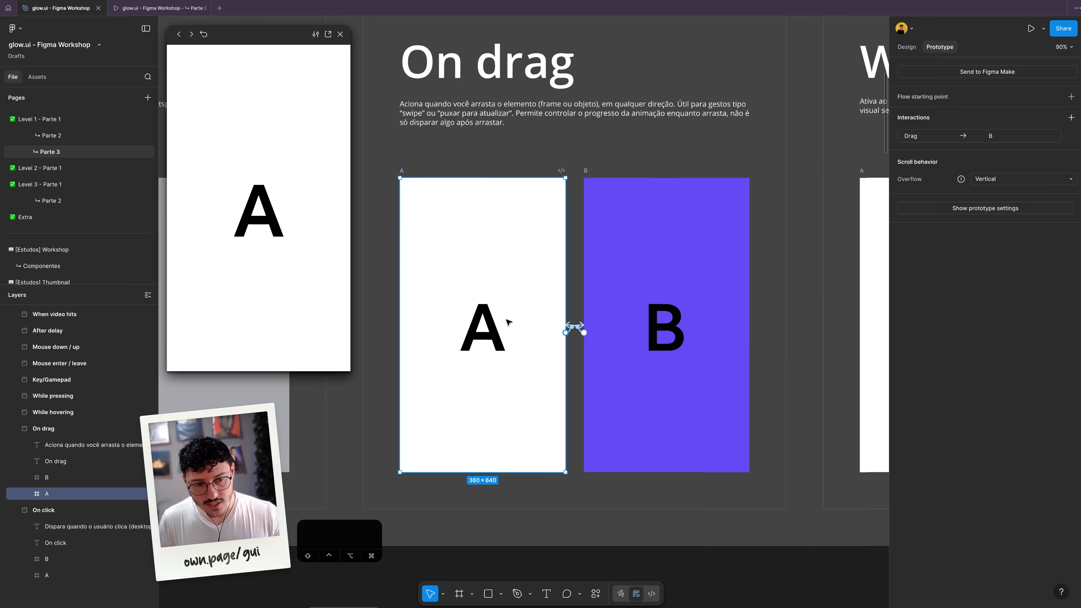
pyautogui.moveTo(305, 185); pyautogui.dragTo(172, 168)
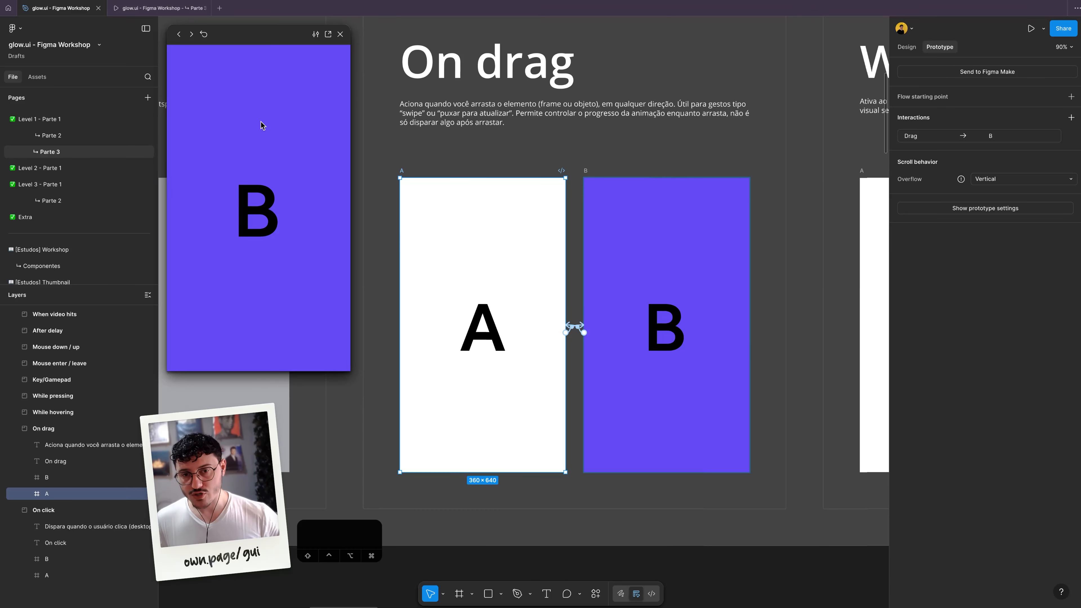
pyautogui.moveTo(199, 141)
pyautogui.mouseDown()
pyautogui.moveTo(354, 155)
pyautogui.moveTo(189, 134)
pyautogui.mouseUp()
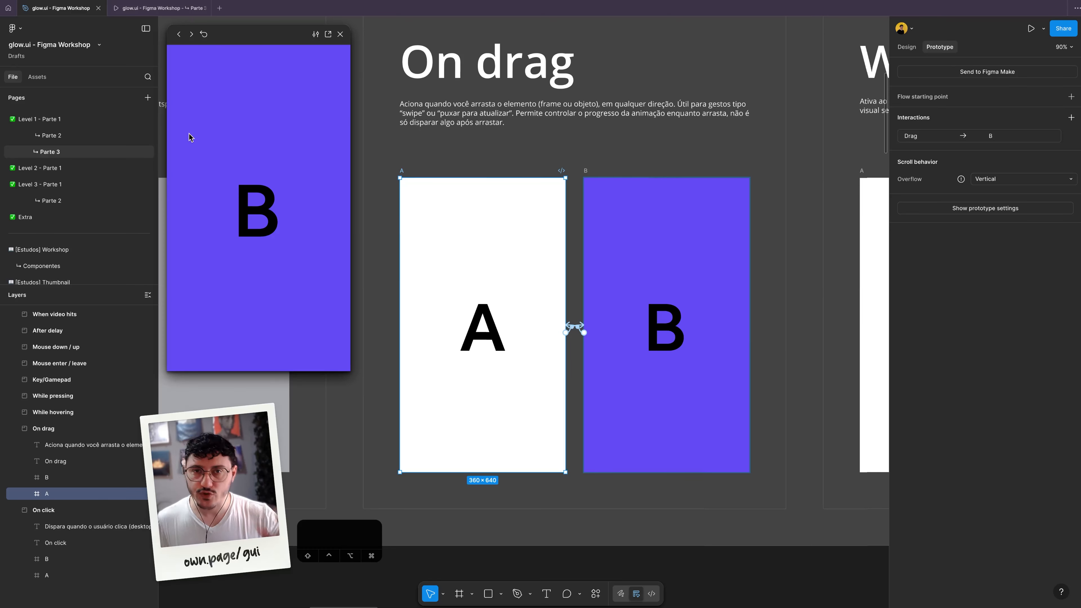
# Step: Set the Move in direction of the On drag connection from A to B to right and test the swipe in the restarted preview
pyautogui.click(580, 328)
pyautogui.moveTo(590, 351); pyautogui.dragTo(670, 153)
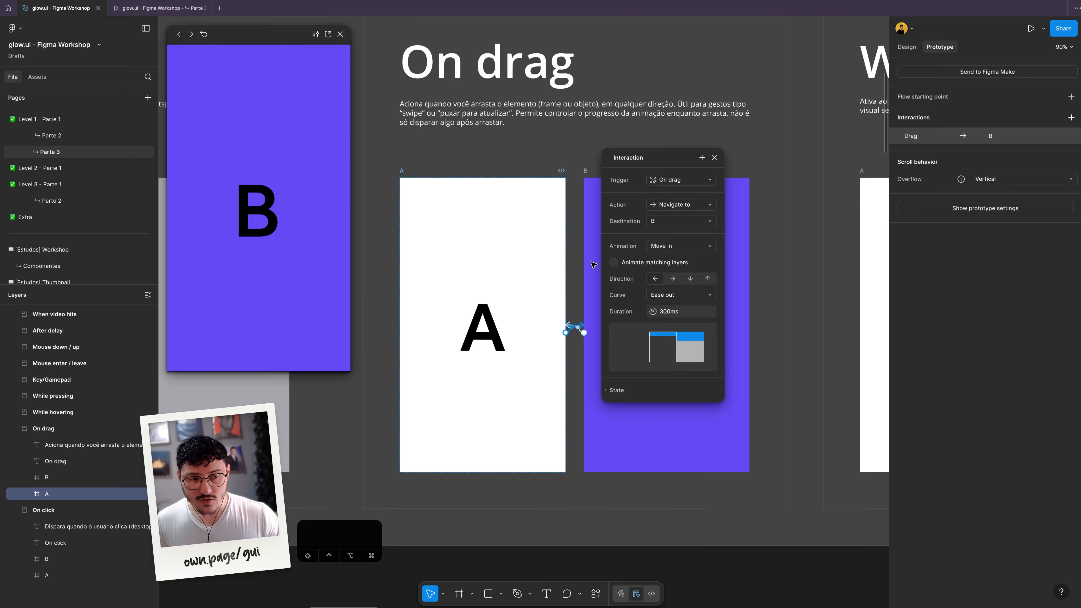
pyautogui.click(673, 279)
pyautogui.press('r')
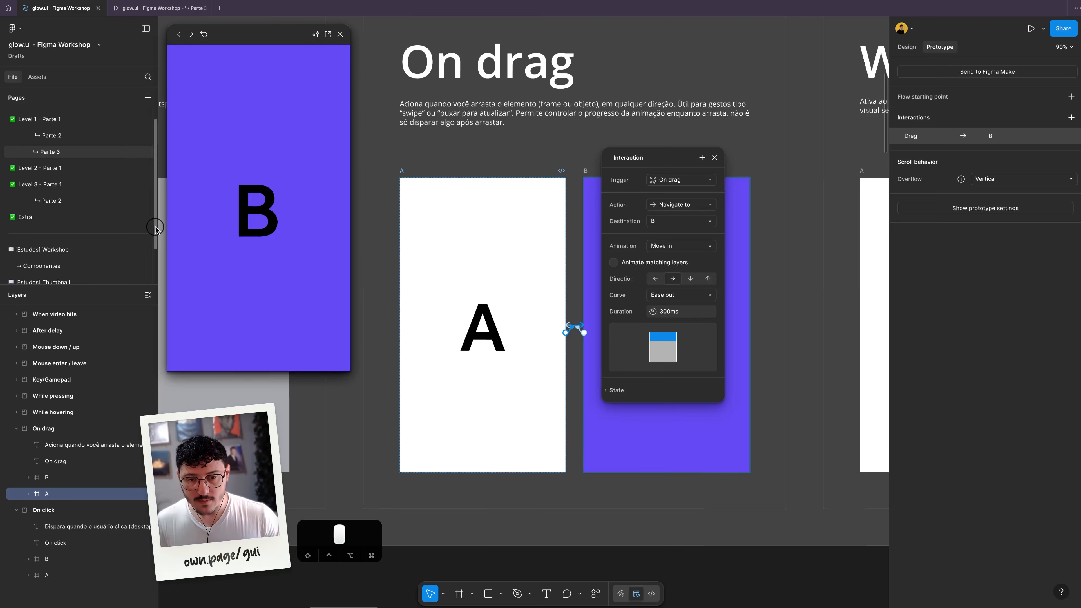
pyautogui.moveTo(323, 215); pyautogui.dragTo(281, 210)
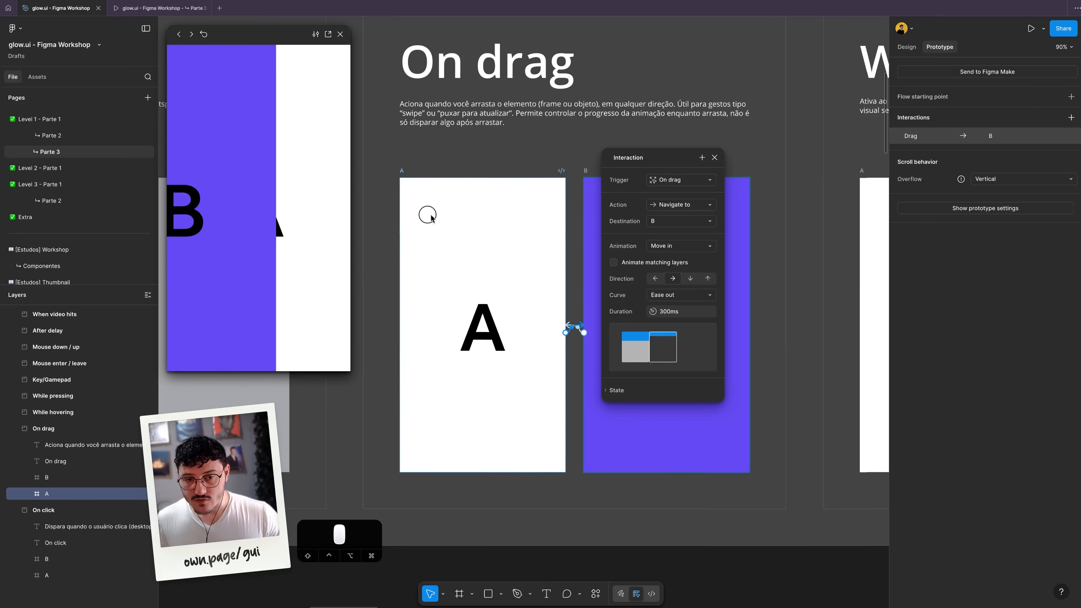
# Step: Switch the connection's Move in direction to left and finally to down, test a downward swipe in the preview, and close the interaction settings
pyautogui.click(656, 278)
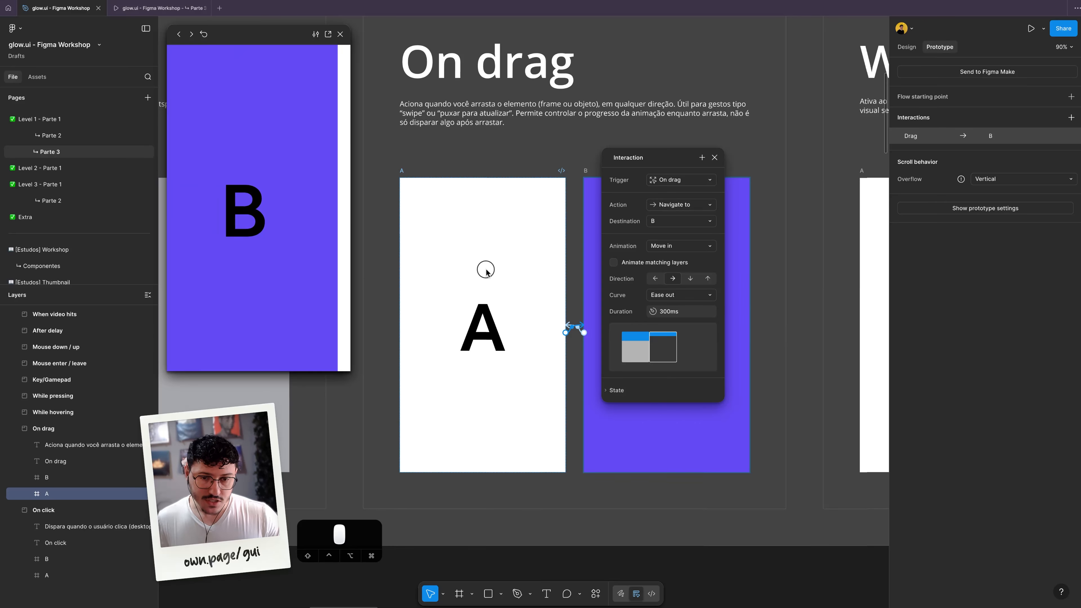
pyautogui.click(690, 279)
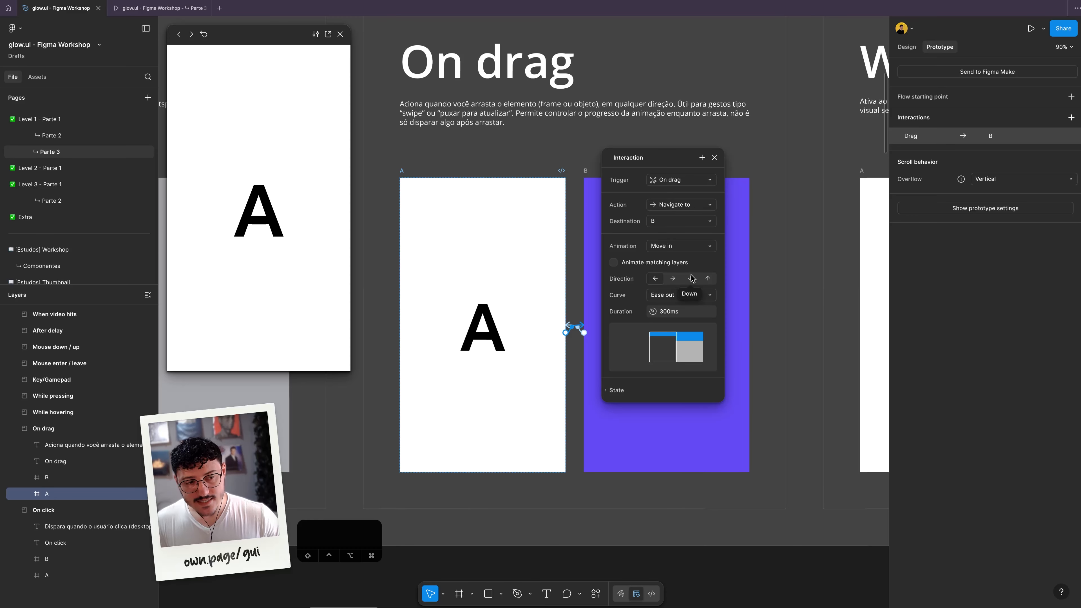
pyautogui.moveTo(296, 68); pyautogui.dragTo(302, 200)
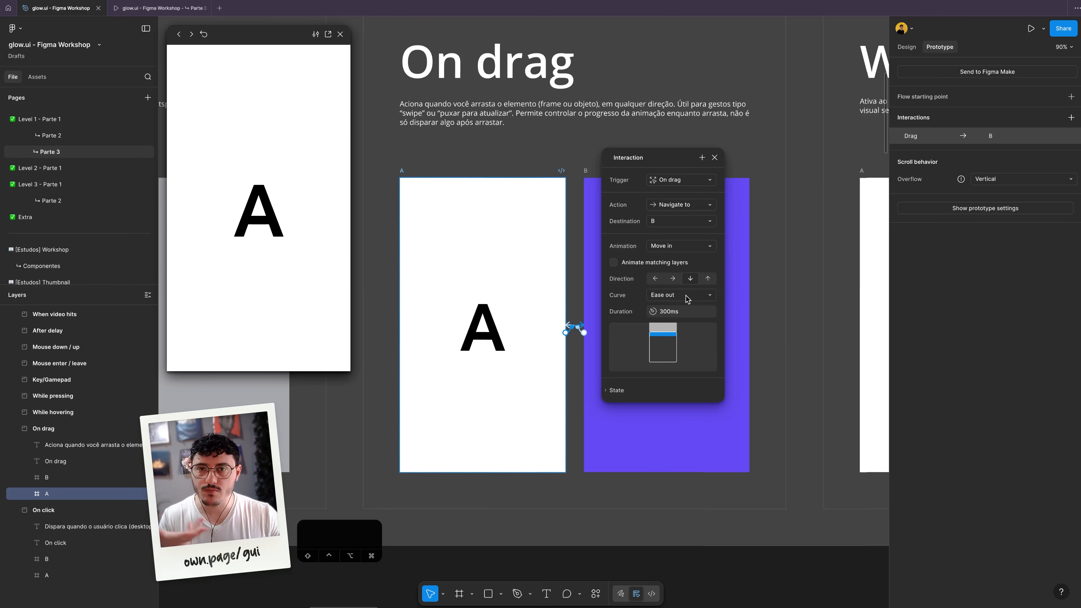
pyautogui.click(401, 153)
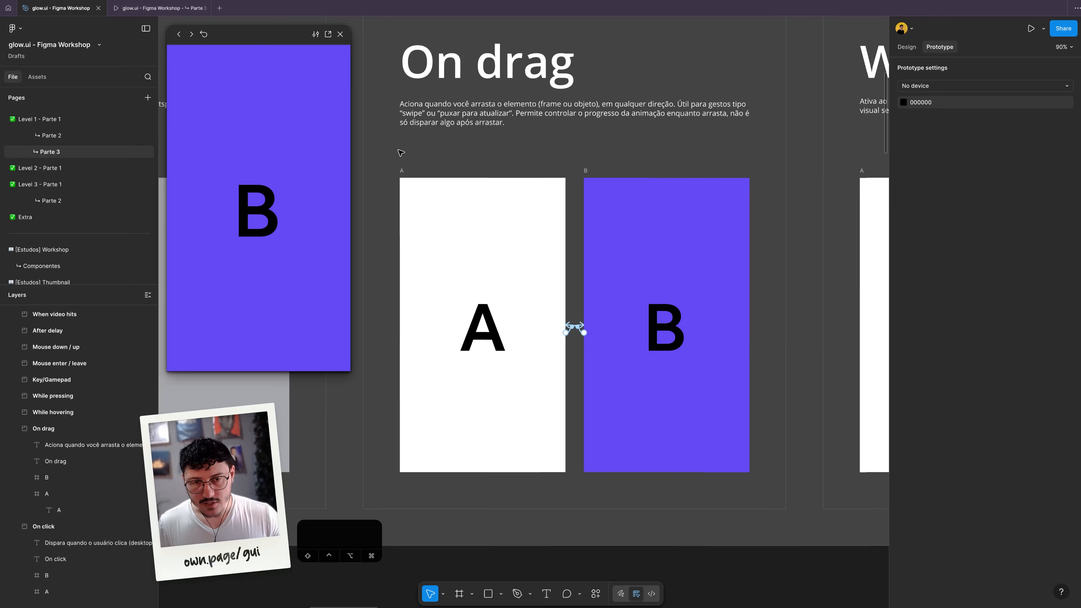
# Step: Load frame A of the While hovering example in the inline preview and reposition the preview window slightly
pyautogui.hscroll(10, 402, 152)
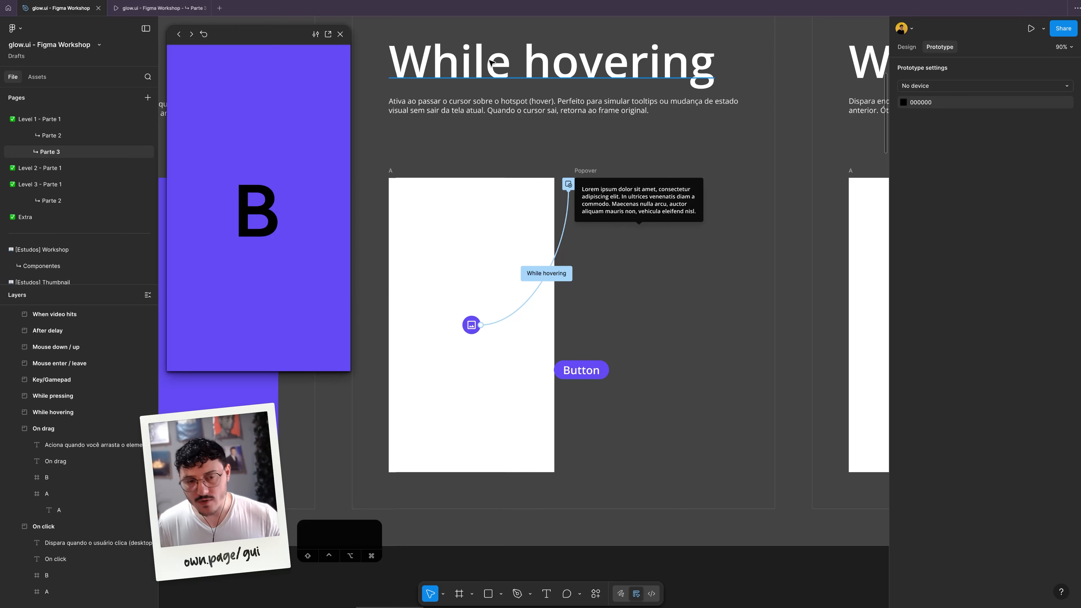
pyautogui.hscroll(-2, 490, 62)
pyautogui.click(414, 171)
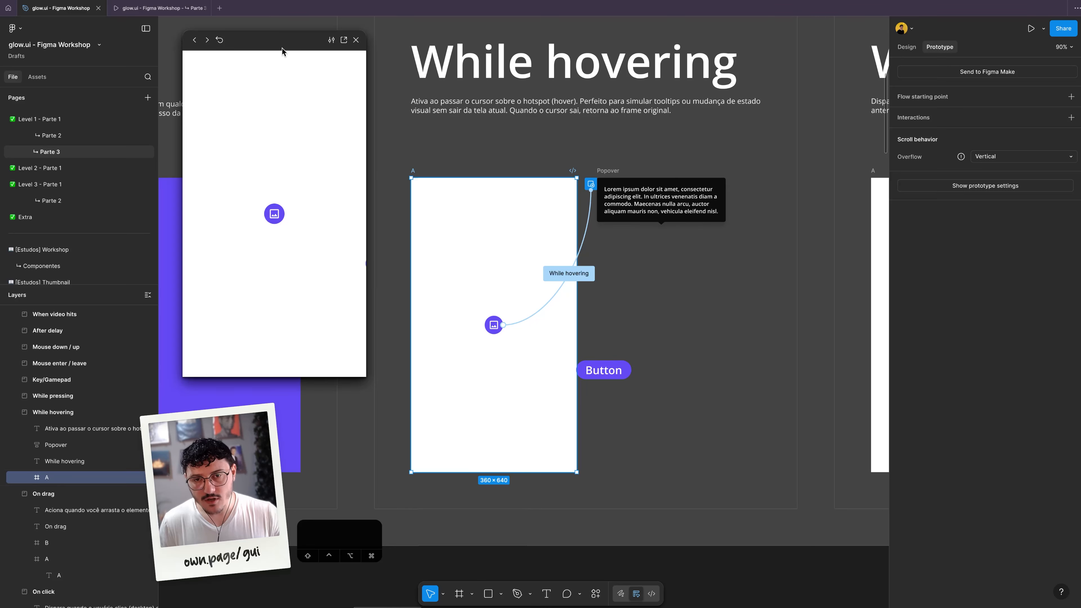
pyautogui.moveTo(287, 43); pyautogui.dragTo(284, 48)
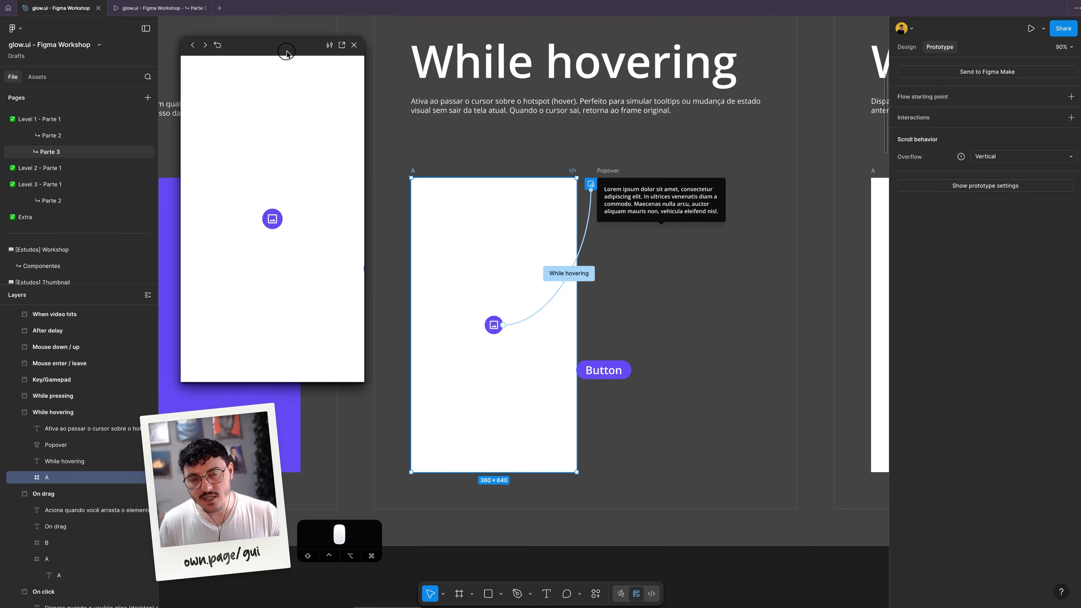
# Step: Enable Follow prototype in the preview options and step between frames A and B of the On click example in the preview
pyautogui.click(328, 48)
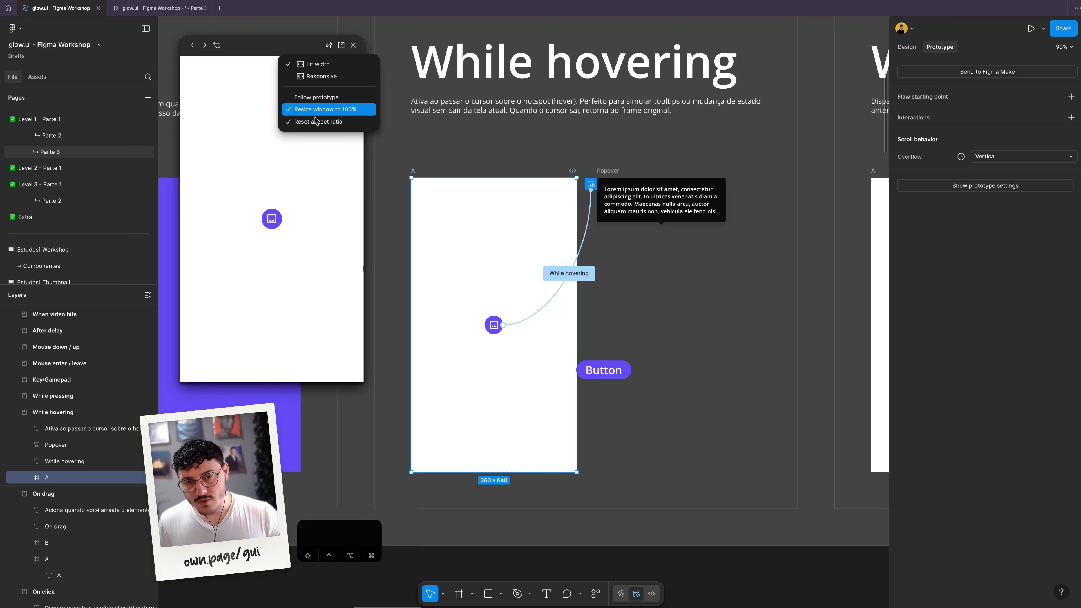
pyautogui.click(308, 98)
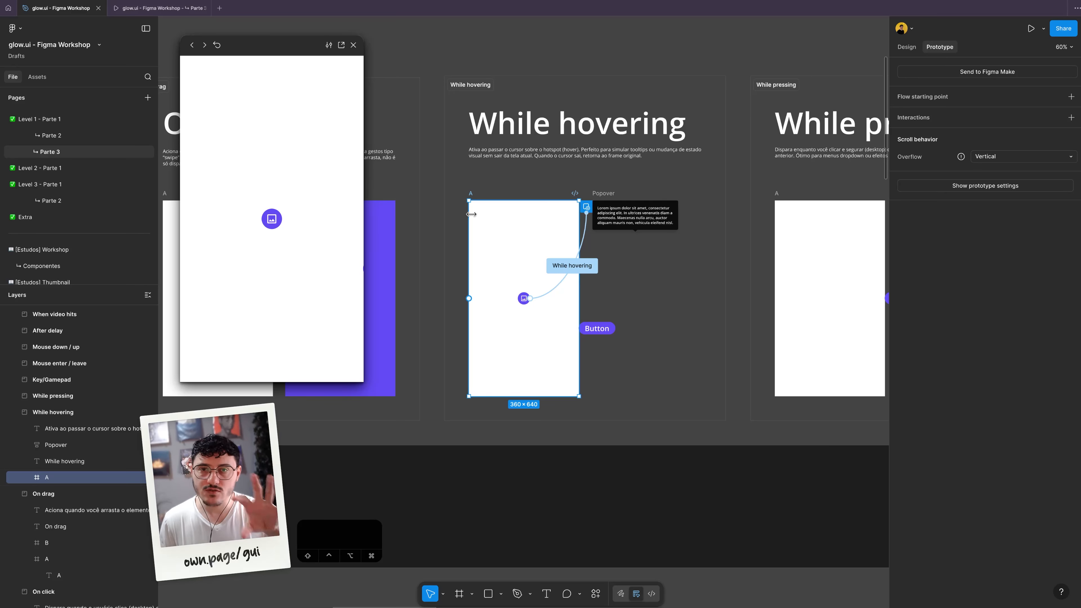
pyautogui.hscroll(-15, 471, 214)
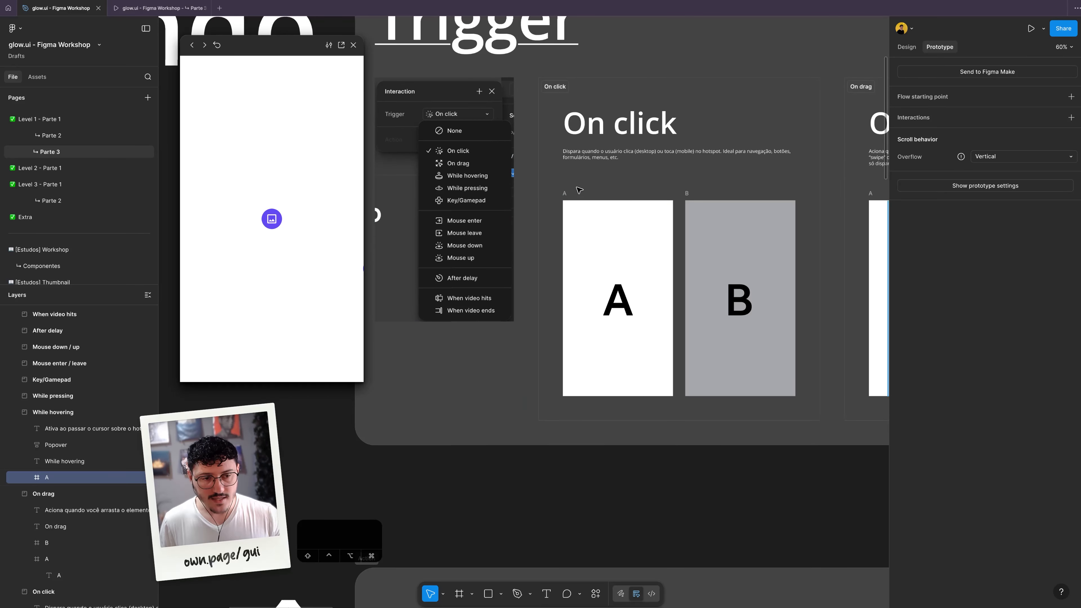
pyautogui.click(297, 198)
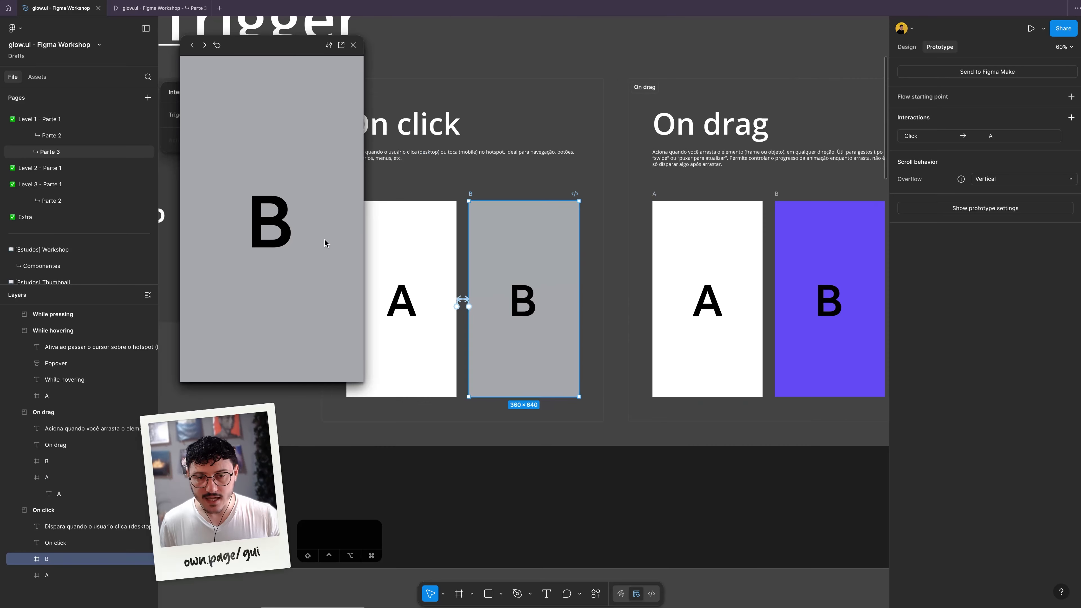
pyautogui.click(288, 216)
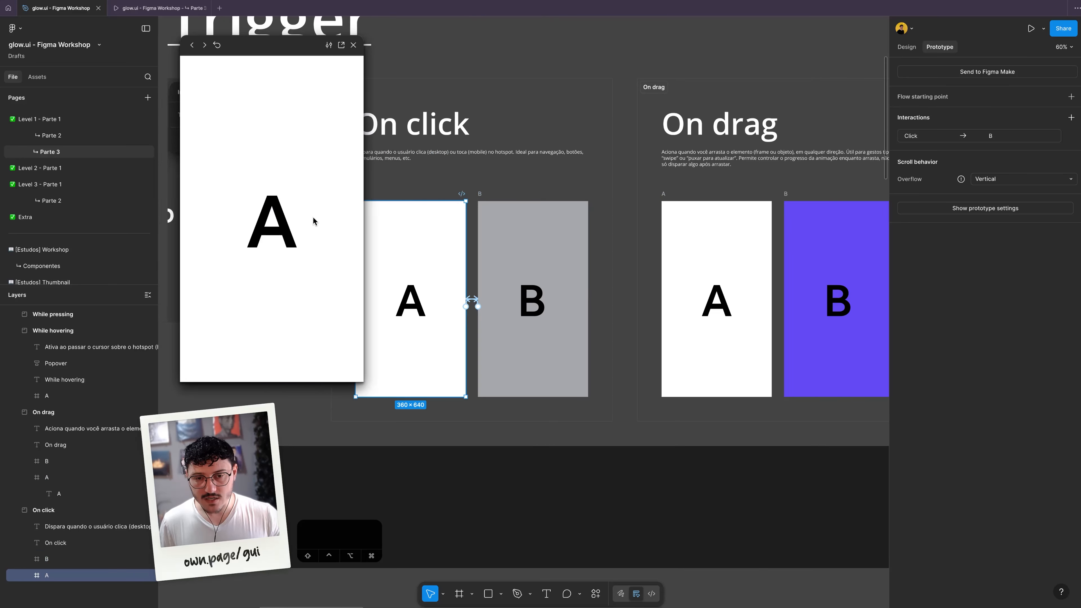
pyautogui.click(315, 145)
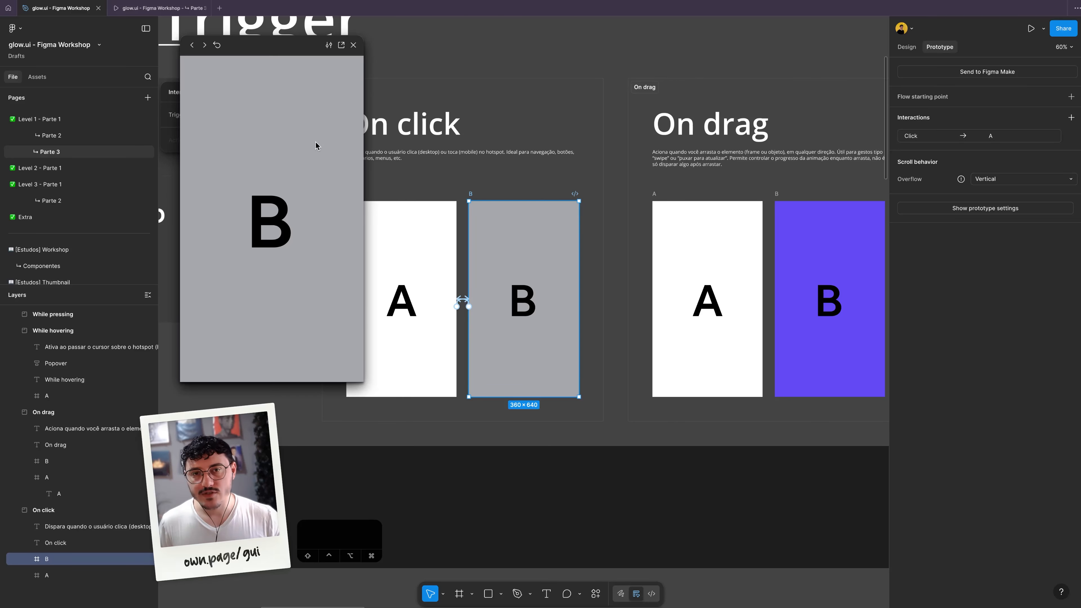
pyautogui.click(315, 146)
# Step: Turn off Follow prototype in the preview options and select frame A of the While hovering example
pyautogui.click(328, 45)
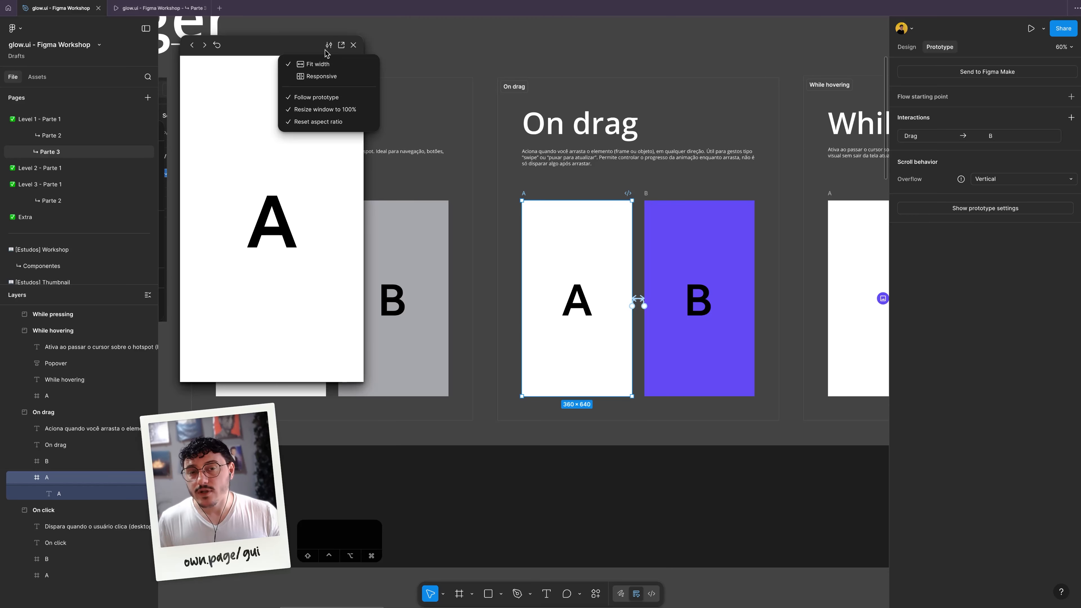
pyautogui.click(294, 98)
pyautogui.hscroll(1, 596, 199)
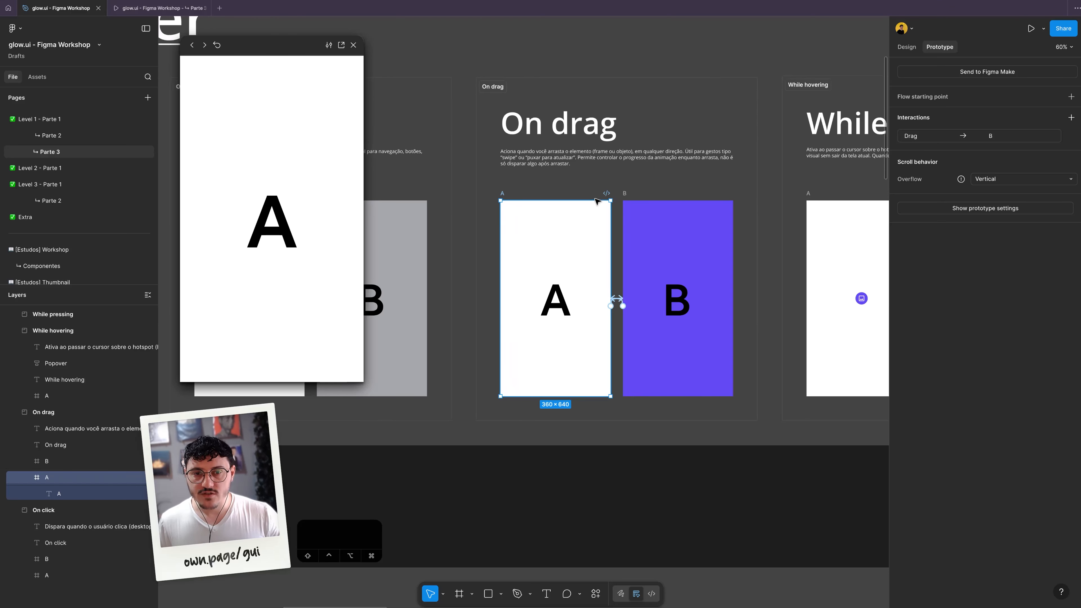
pyautogui.hscroll(10, 596, 199)
pyautogui.click(514, 308)
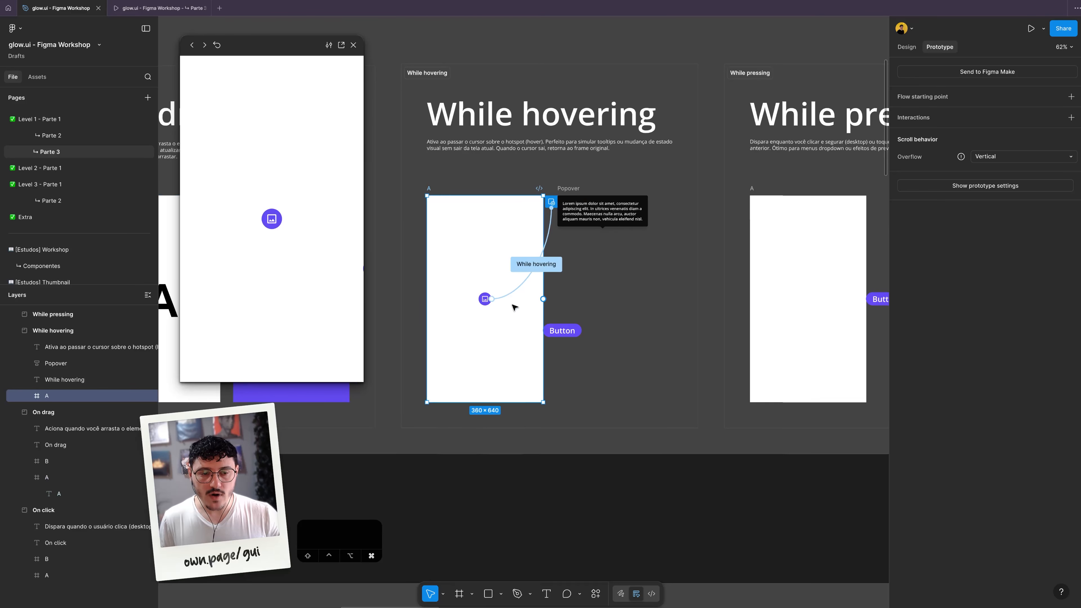
# Step: Reveal the icon button's hotspot in the While hovering preview by tapping empty areas around it
pyautogui.scroll(3, 515, 308)
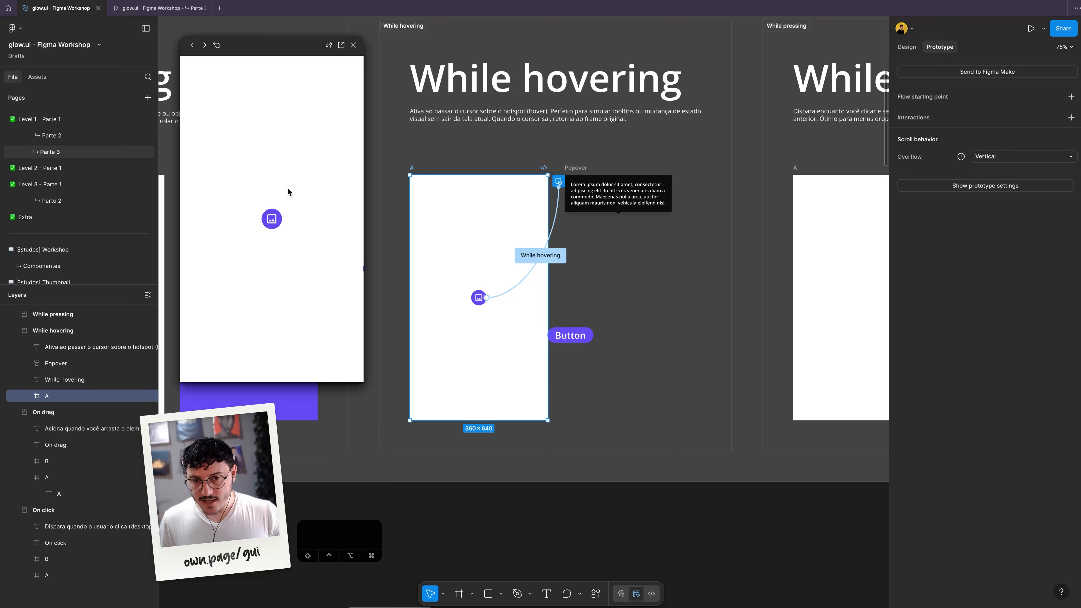
pyautogui.click(229, 249)
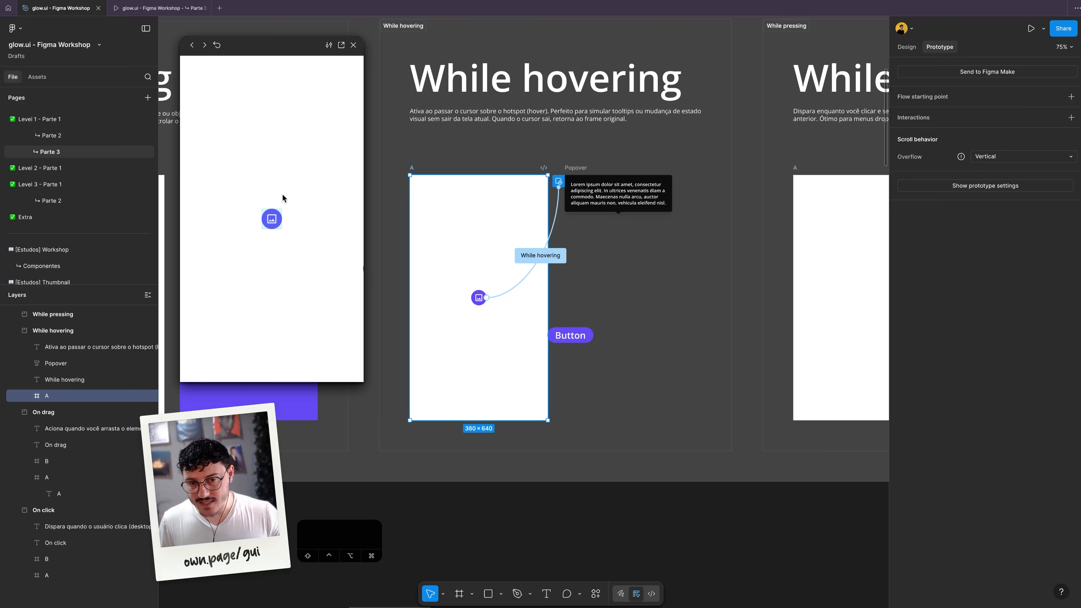
pyautogui.click(229, 264)
pyautogui.click(232, 265)
pyautogui.click(262, 274)
pyautogui.click(320, 276)
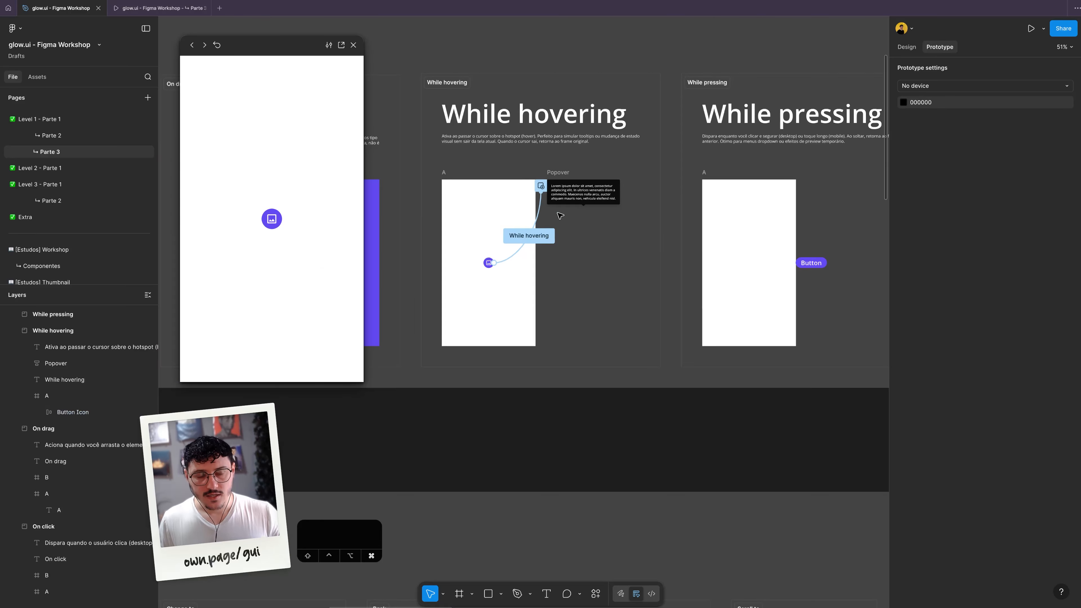
# Step: Go to the While pressing example and select its frame A to load it in the inline preview
pyautogui.scroll(5, 558, 213)
pyautogui.click(528, 257)
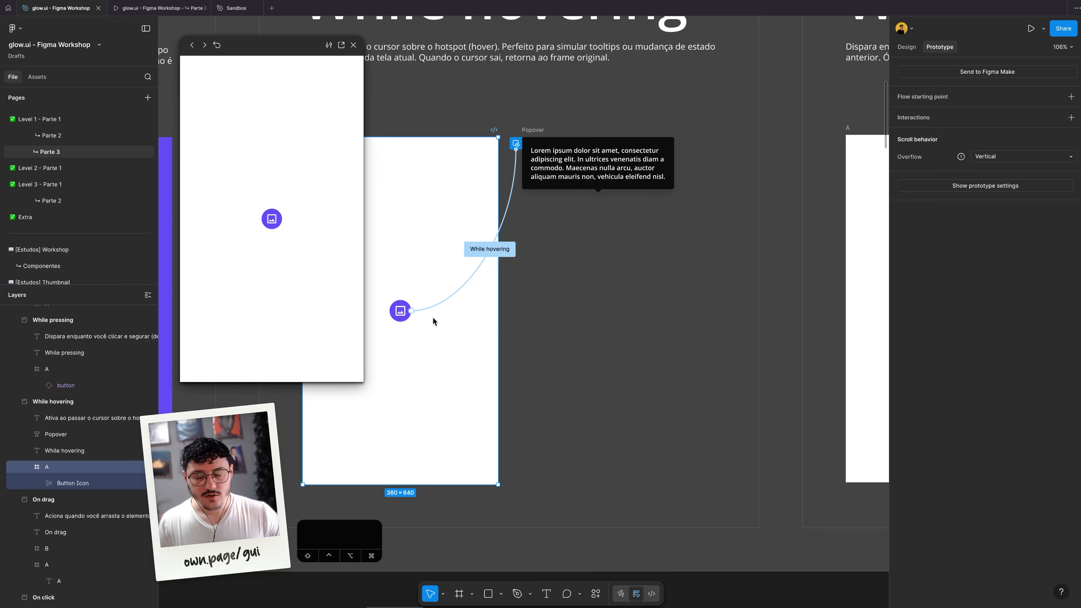
pyautogui.hscroll(4, 432, 317)
pyautogui.scroll(-1, 456, 316)
pyautogui.hscroll(6, 455, 315)
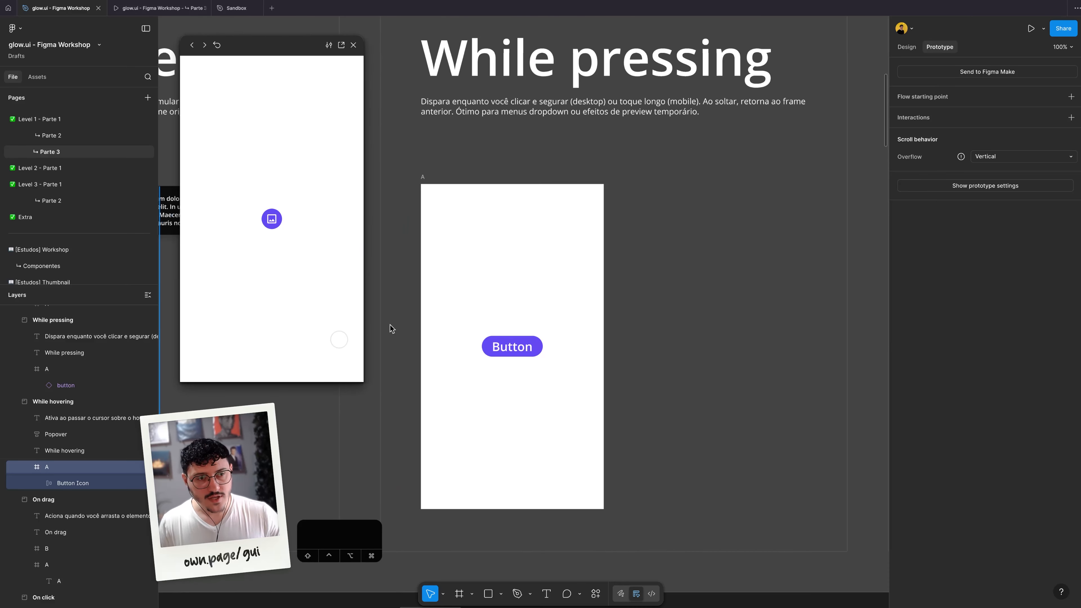
pyautogui.scroll(-1, 436, 318)
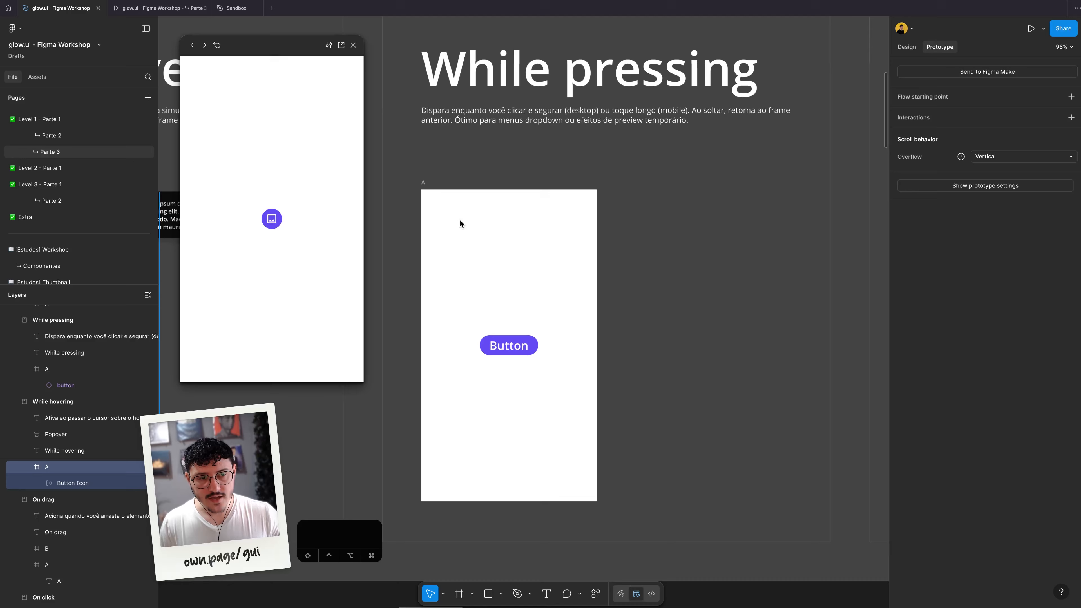
pyautogui.click(423, 183)
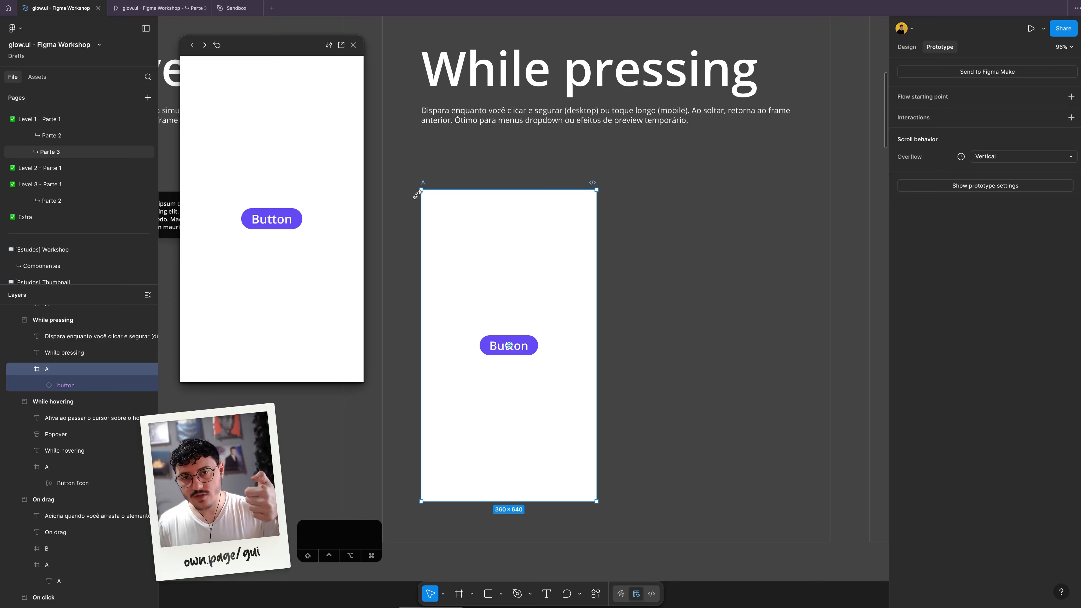
# Step: Test pressing and holding the button in the preview, and select the button instance in frame A to show its variant interaction
pyautogui.click(293, 222)
pyautogui.moveTo(293, 221); pyautogui.dragTo(240, 167)
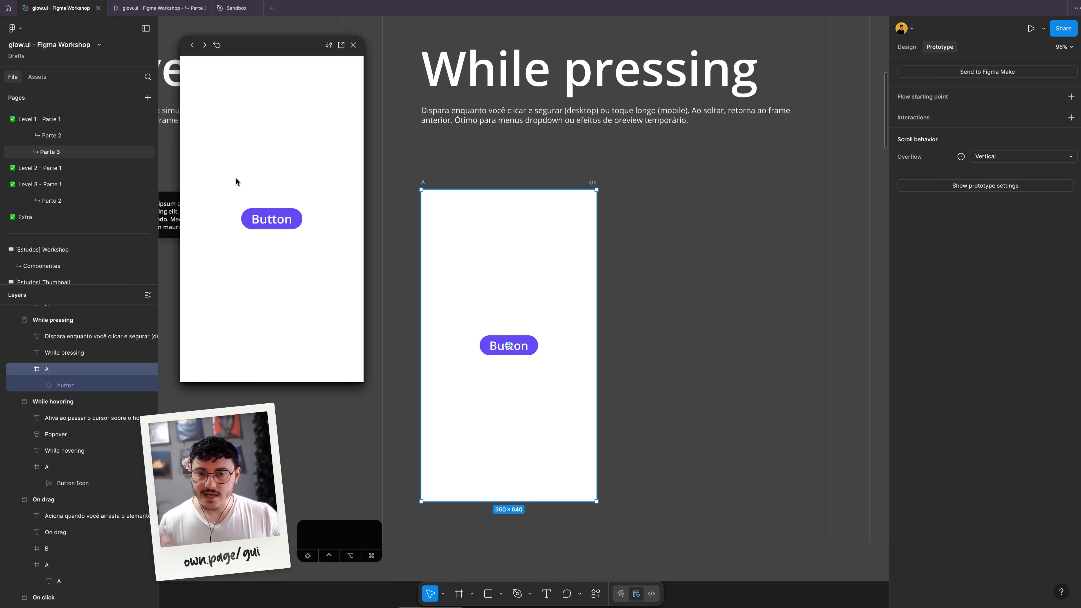
pyautogui.click(539, 345)
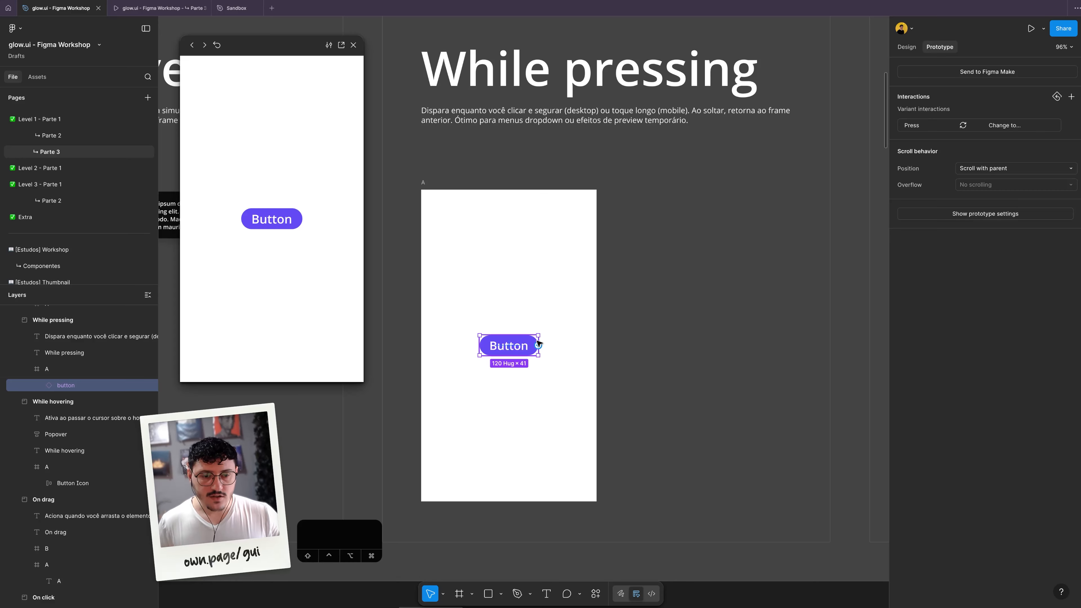
# Step: Review the button's While pressing interaction, and duplicate the button in frame A with the copy's Estado set to Pressed
pyautogui.click(909, 125)
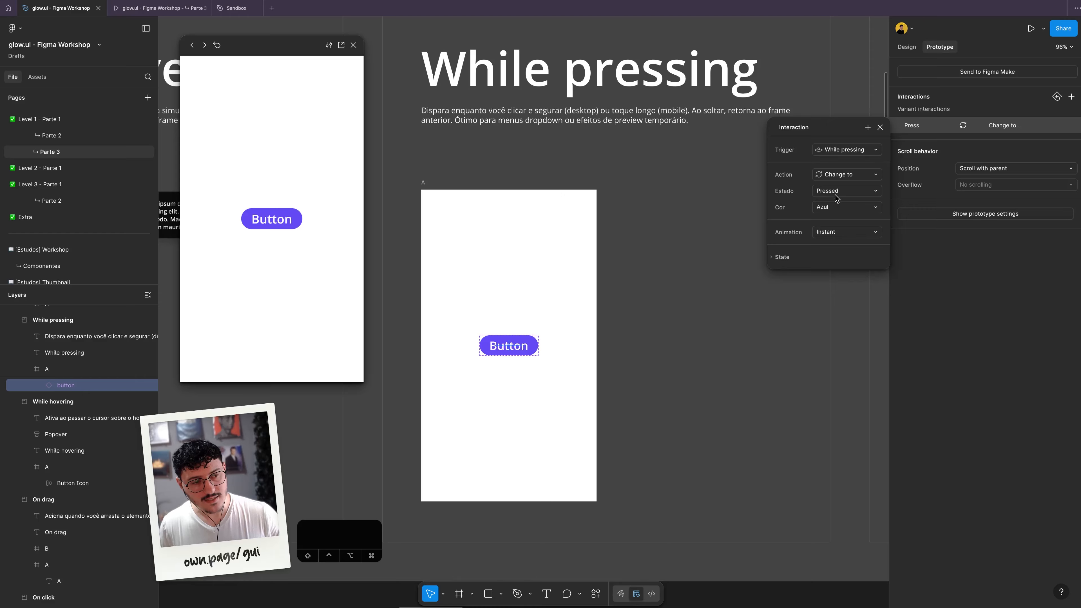
pyautogui.press('Escape')
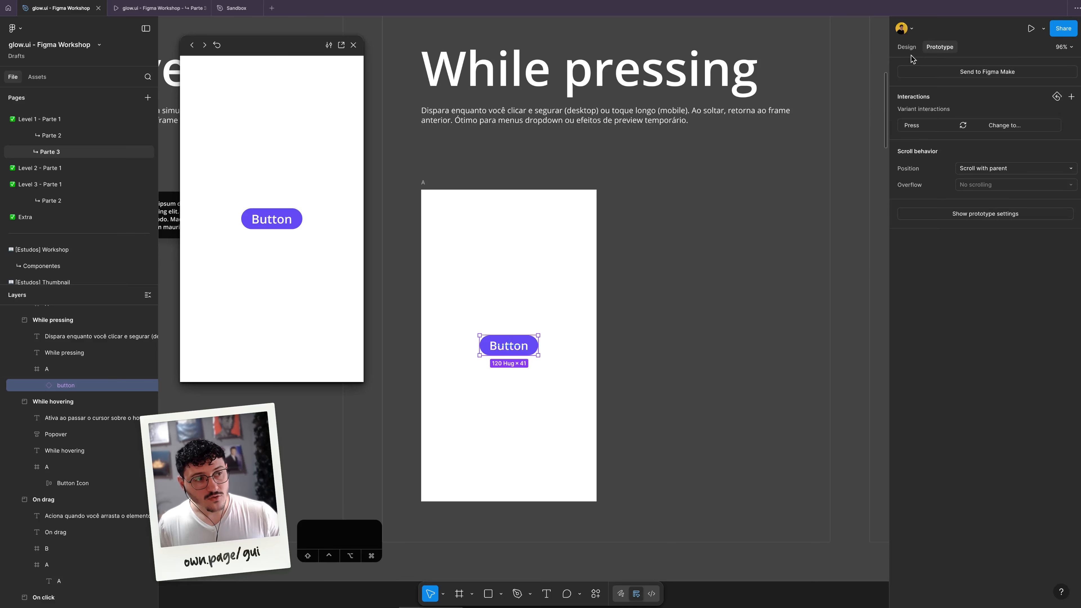
pyautogui.click(909, 49)
pyautogui.press('super+d')
pyautogui.click(1008, 99)
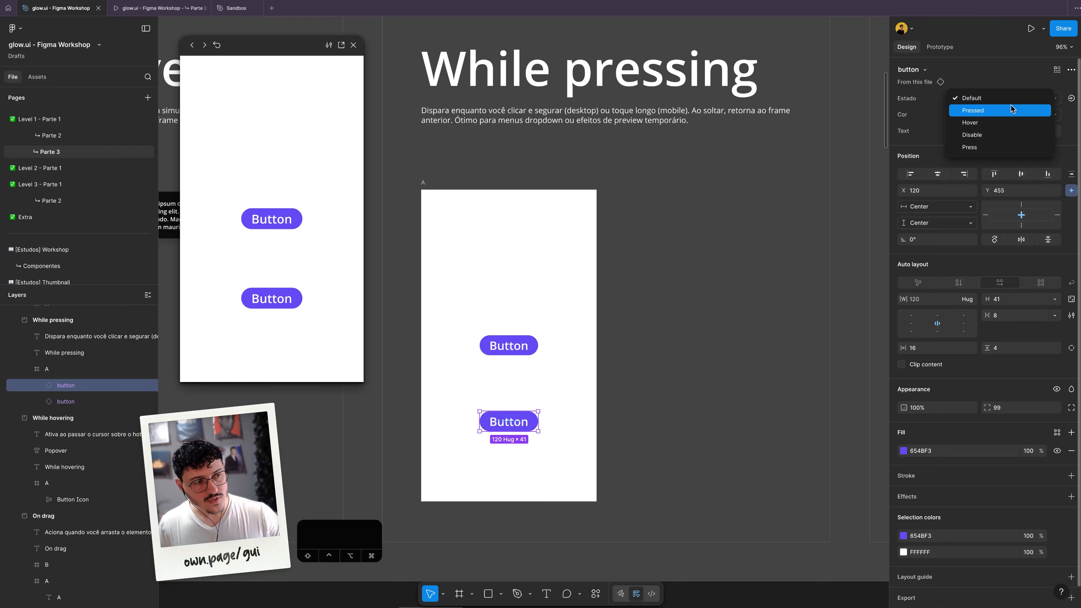
pyautogui.click(973, 112)
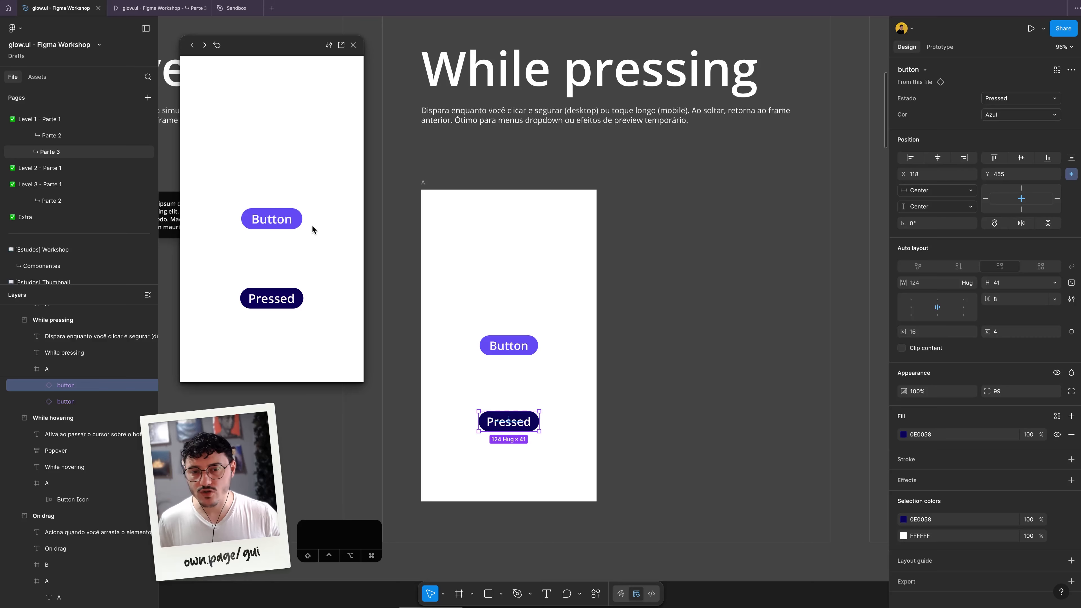
# Step: Go to the Key/Gamepad example and select its frame A to load it in the inline preview
pyautogui.moveTo(438, 311); pyautogui.dragTo(203, 317)
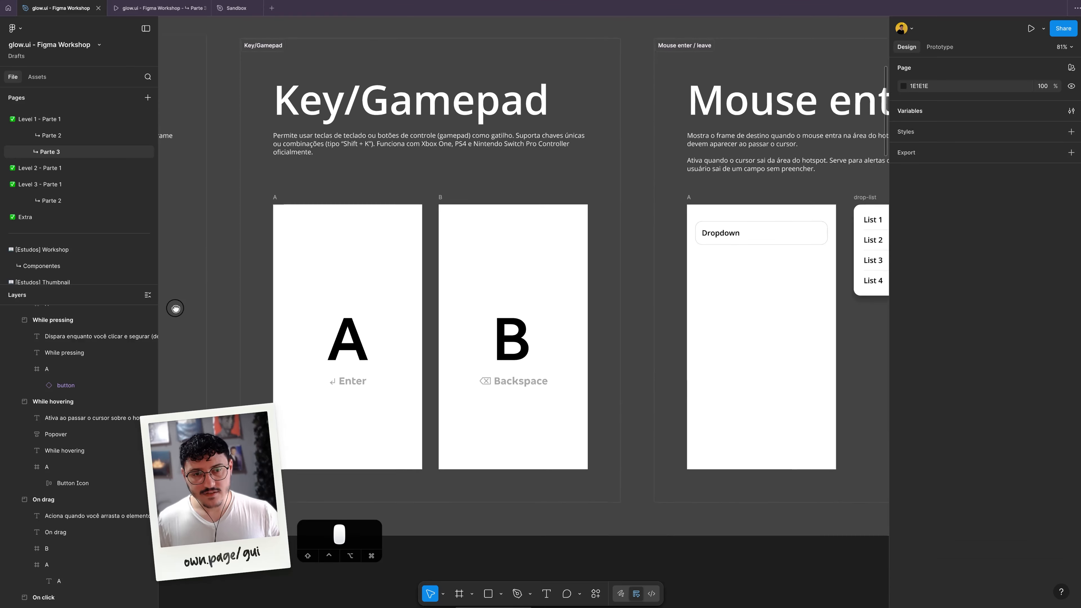
pyautogui.scroll(1, 204, 211)
pyautogui.scroll(1, 204, 211)
pyautogui.moveTo(269, 227); pyautogui.dragTo(333, 232)
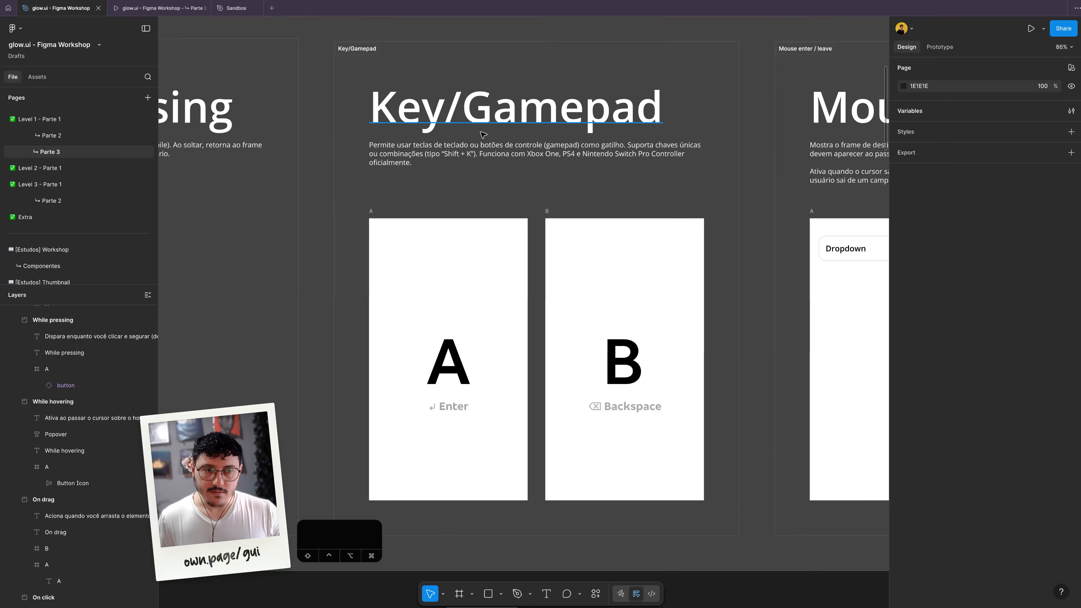
pyautogui.click(367, 209)
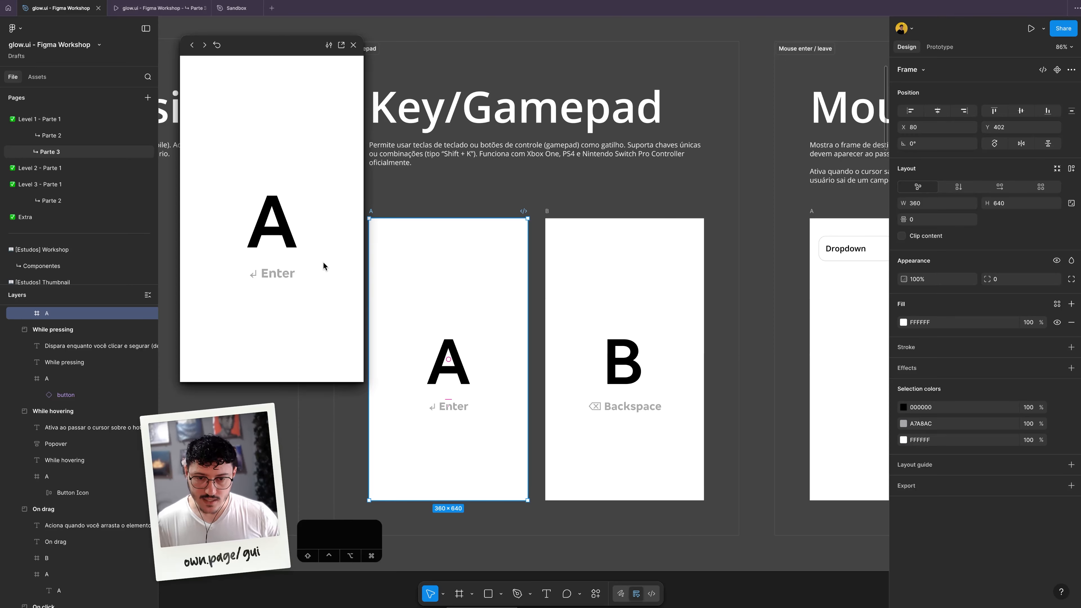
# Step: Test the Enter and Backspace key triggers in the preview by switching repeatedly between frames A and B
pyautogui.press('Return')
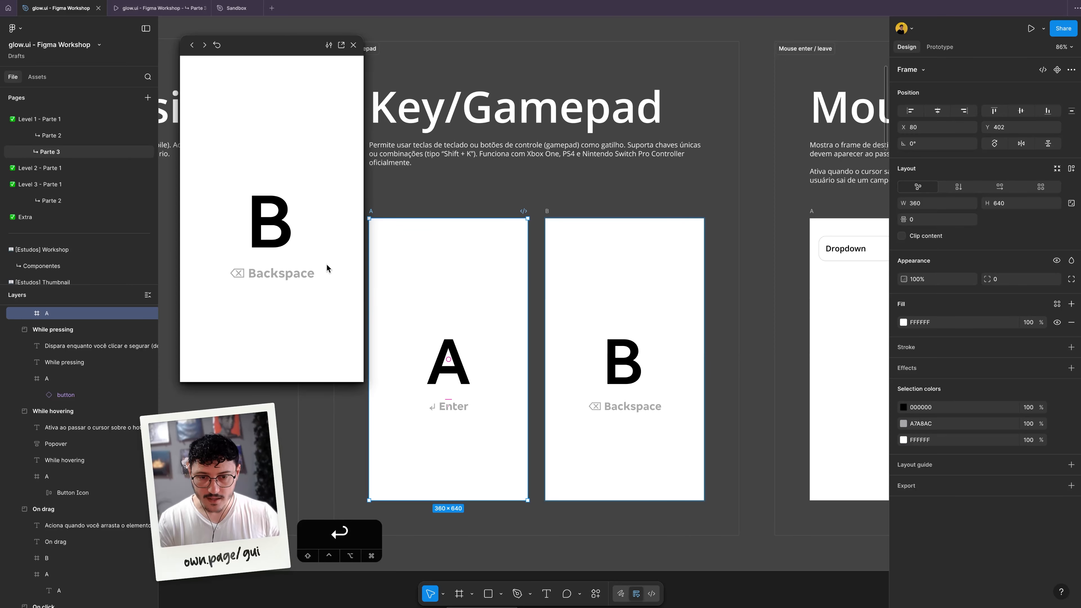
pyautogui.press('BackSpace')
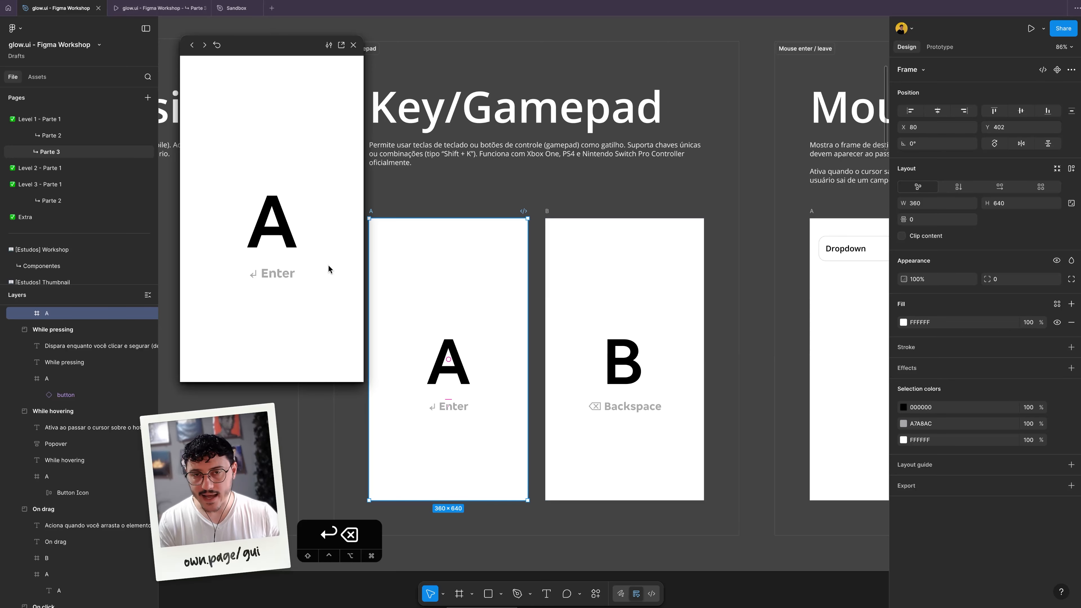
pyautogui.press('Return')
pyautogui.press('BackSpace')
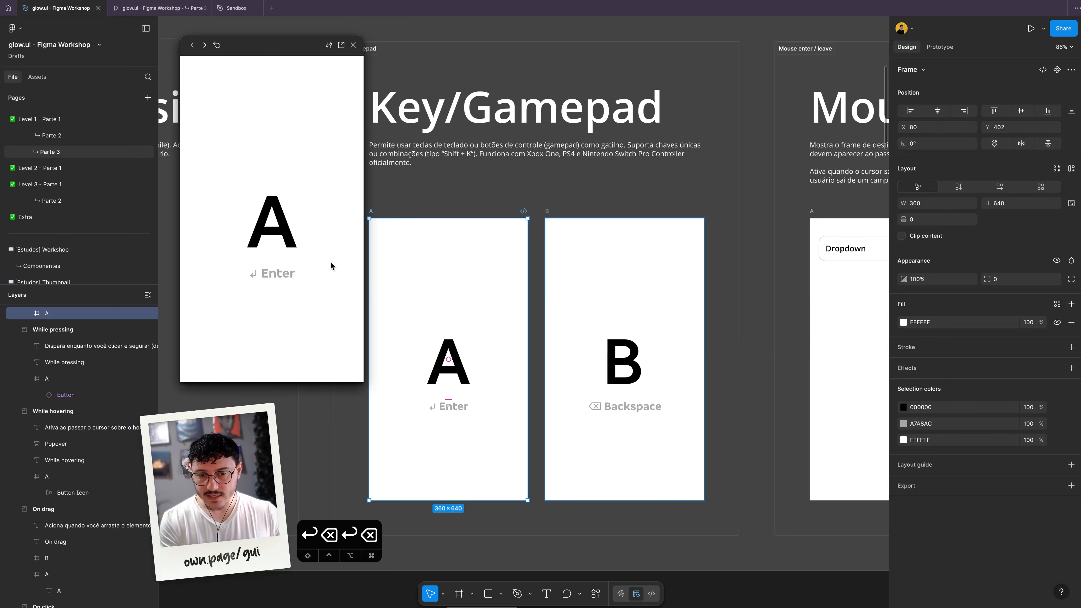
pyautogui.press('Return')
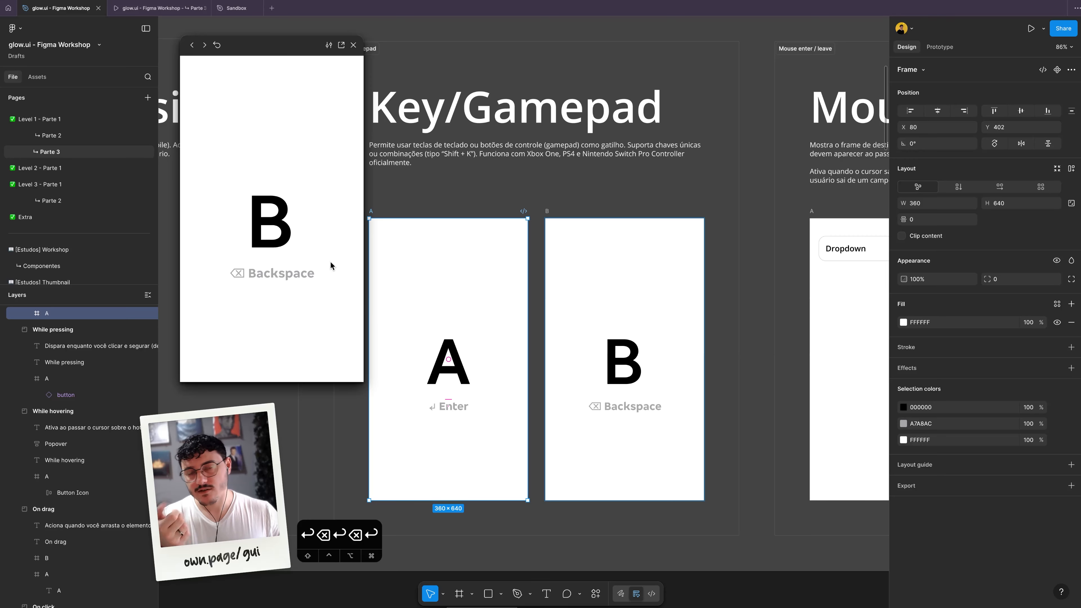
# Step: Set the trigger key of Key/Gamepad frame A's interaction leading to frame B to Y
pyautogui.press('space')
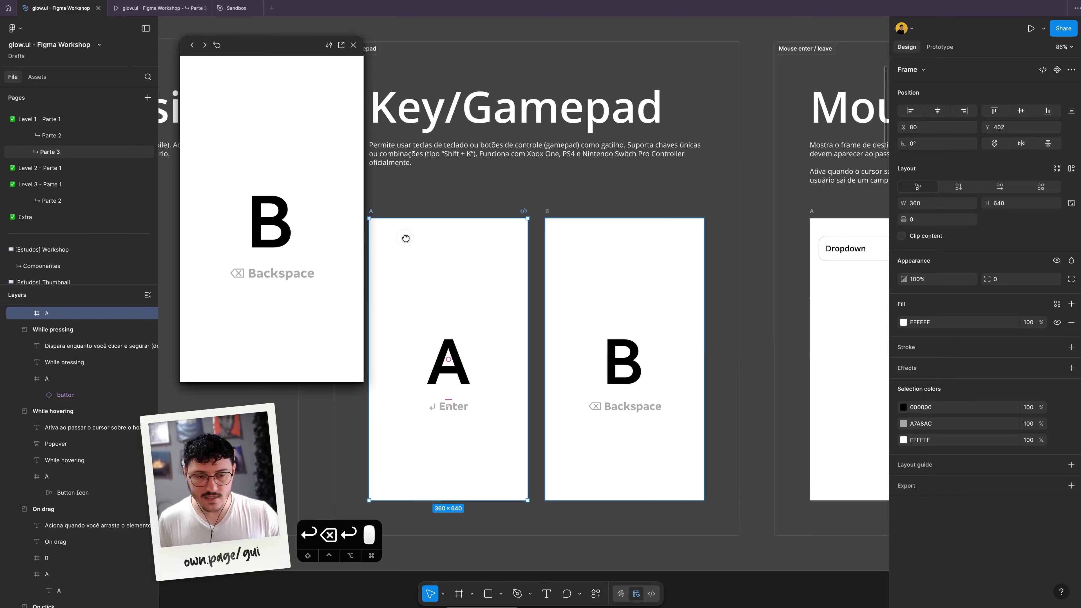
pyautogui.moveTo(405, 239); pyautogui.dragTo(447, 200)
pyautogui.click(940, 47)
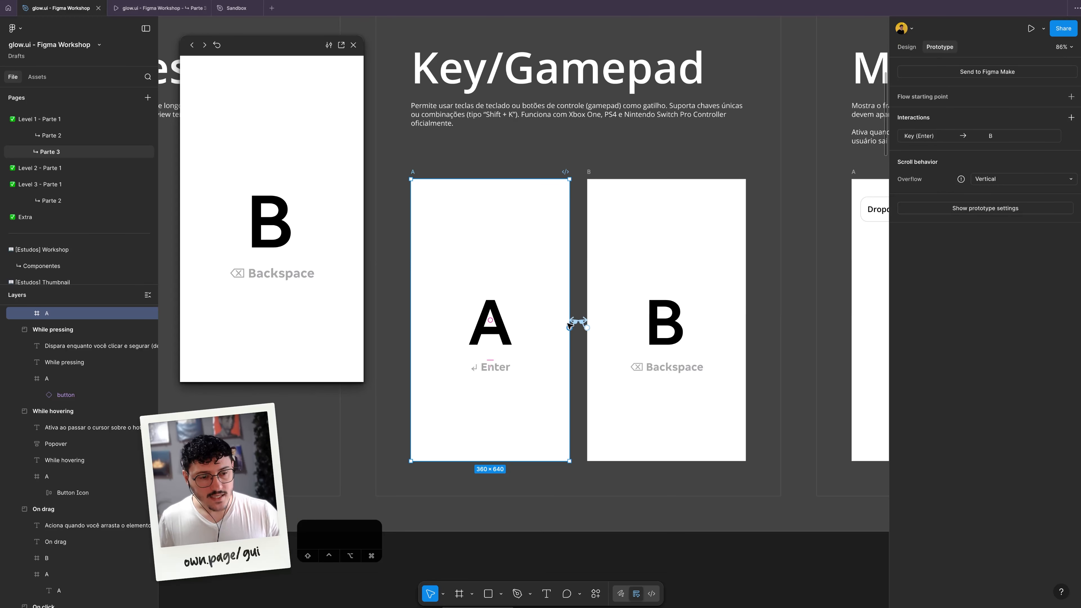
pyautogui.click(570, 324)
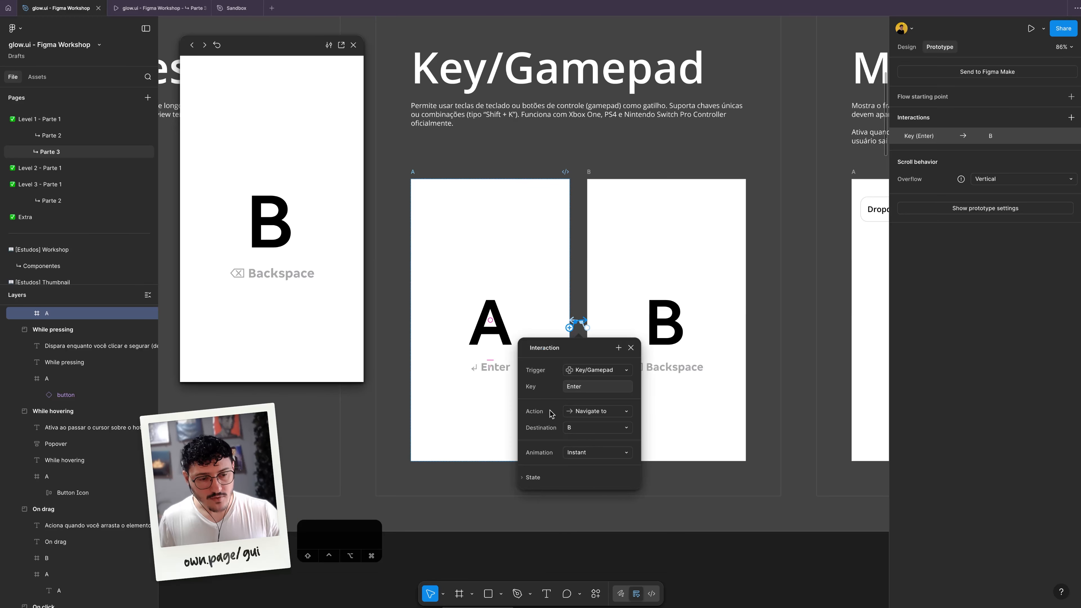
pyautogui.click(520, 330)
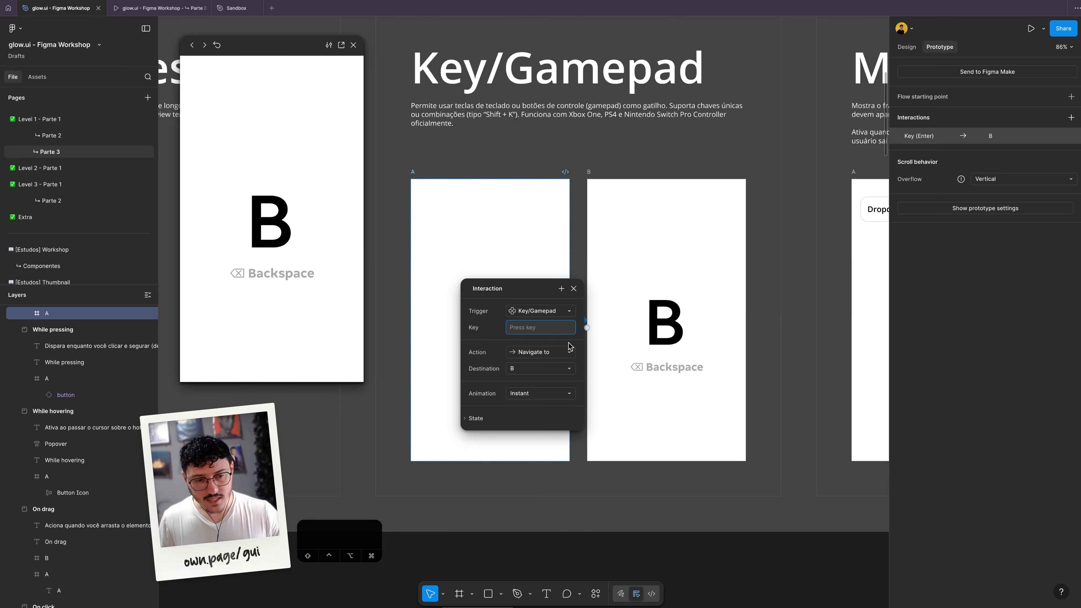
pyautogui.press('y')
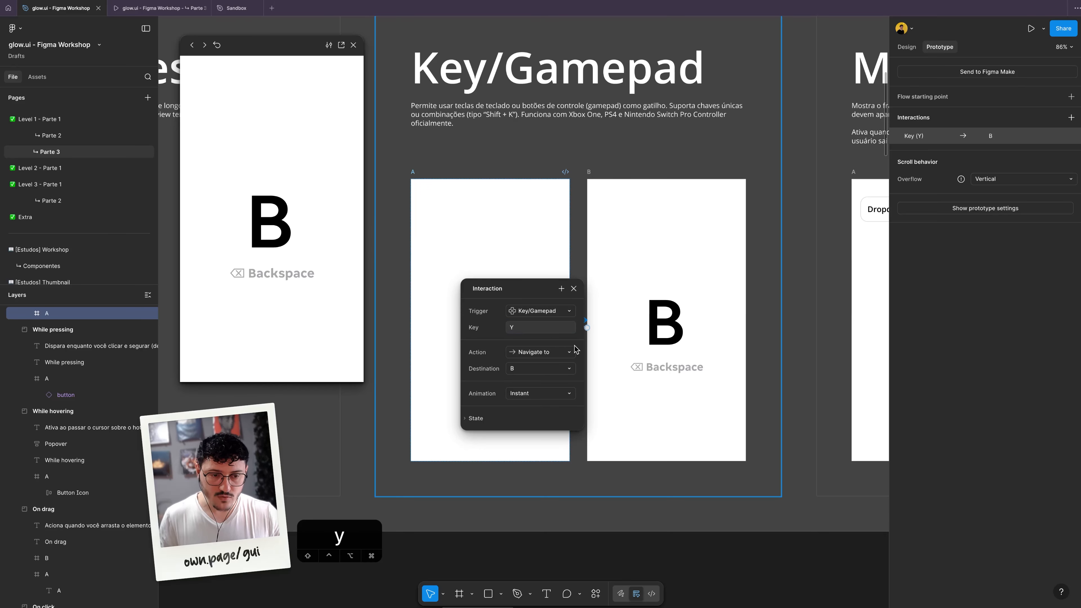
# Step: Restart the preview and test the Y and Backspace key triggers between frames A and B
pyautogui.press('r')
pyautogui.press('y')
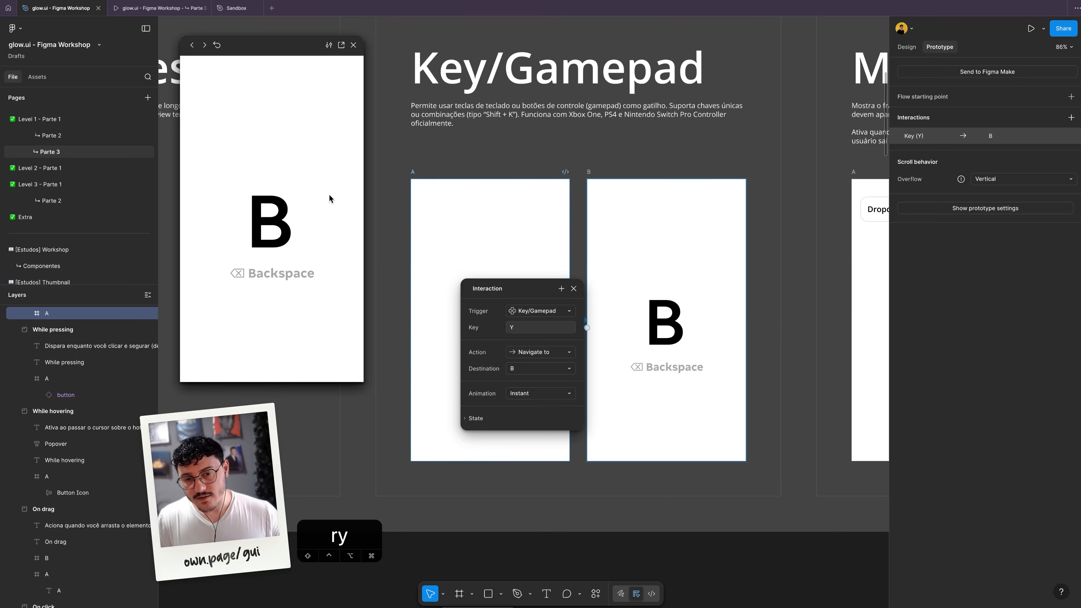
pyautogui.press('BackSpace')
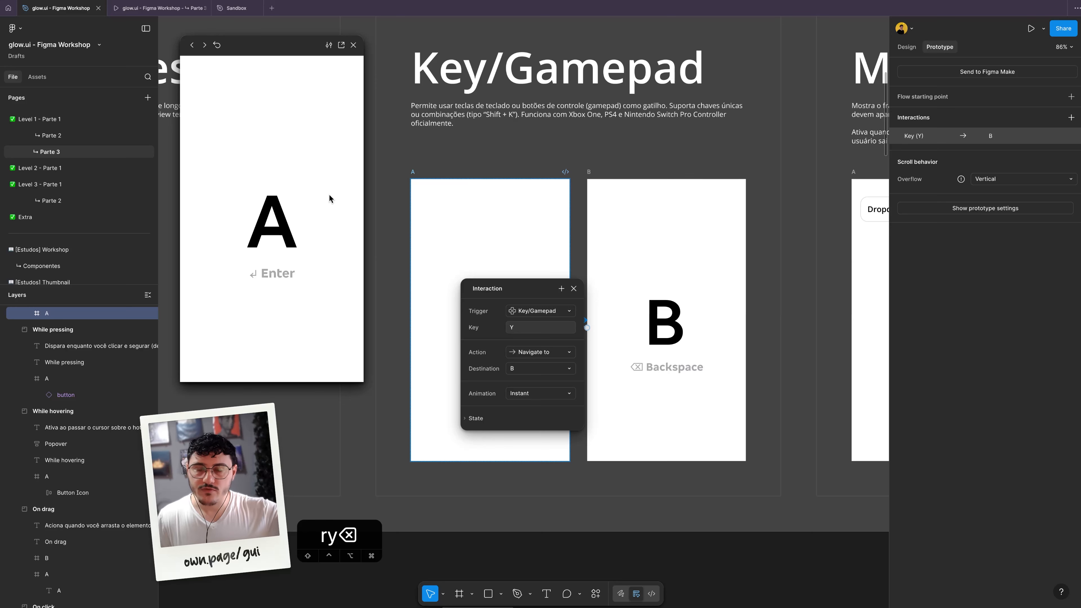
# Step: Advance the preview with the default next-frame key until it leaves the Key/Gamepad example, and restart it at frame A
pyautogui.press('space')
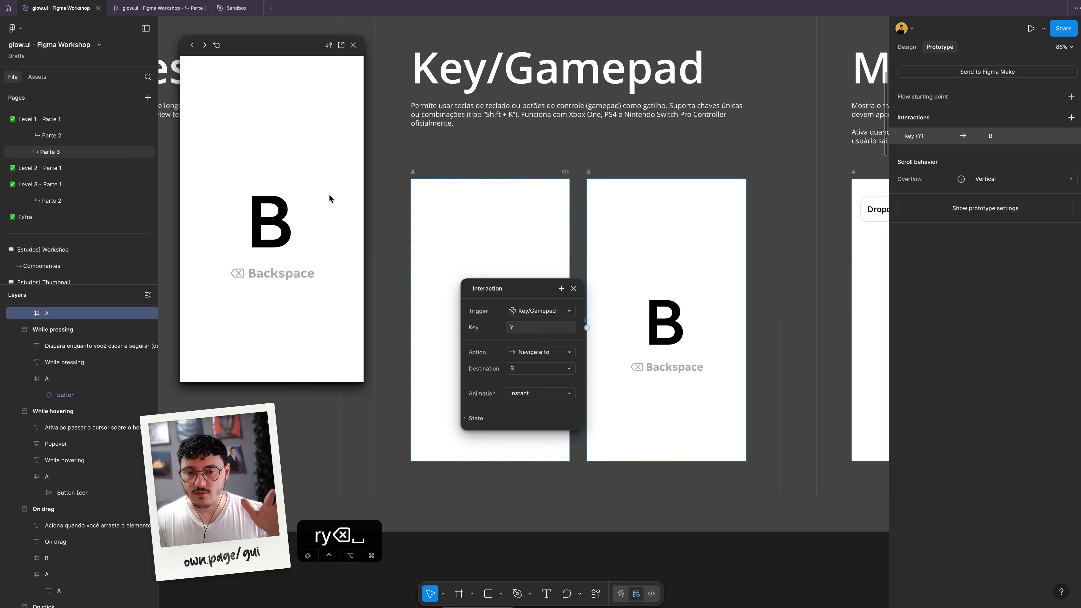
pyautogui.press('space')
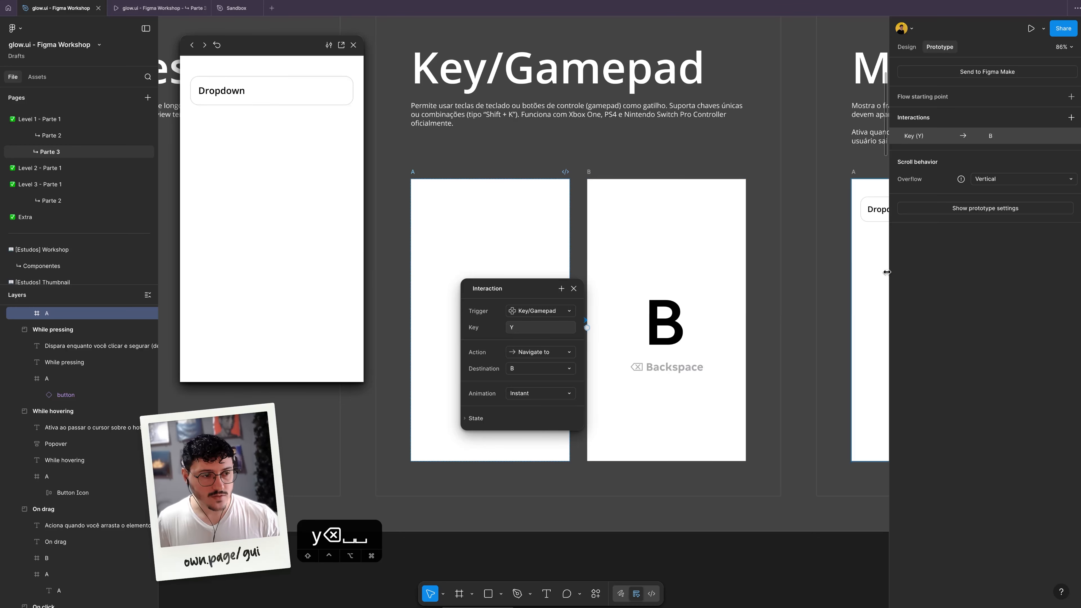
pyautogui.hscroll(5, 755, 191)
pyautogui.hscroll(-5, 754, 190)
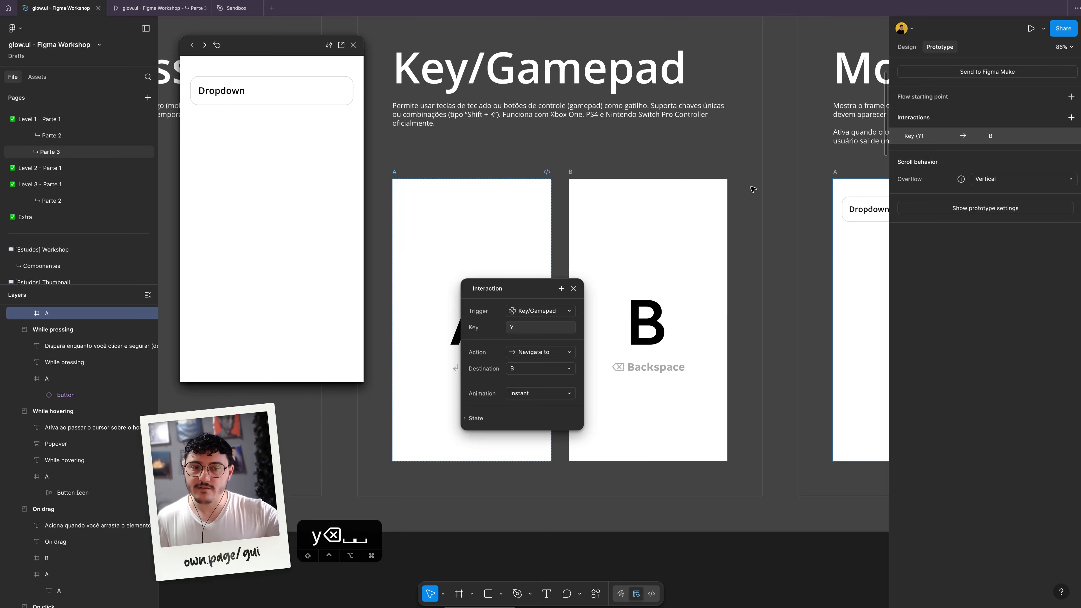
pyautogui.hscroll(-3, 754, 189)
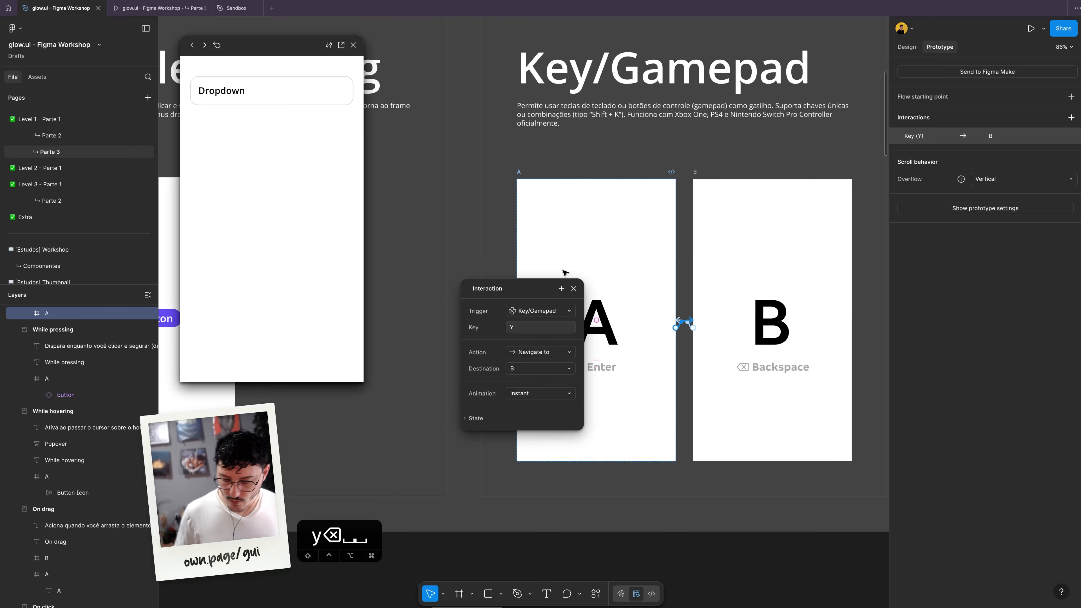
pyautogui.press('r')
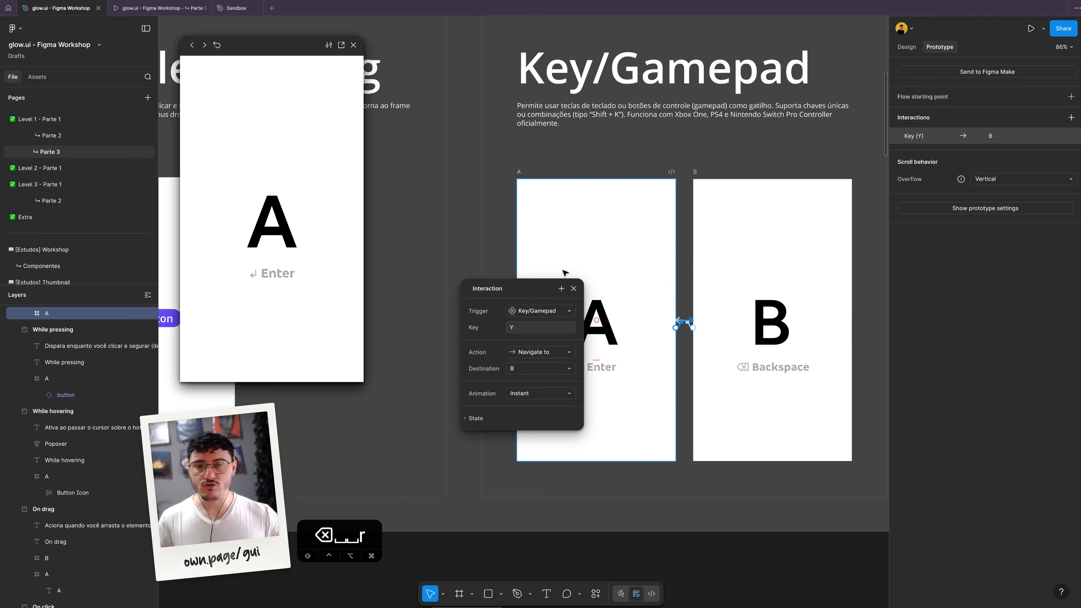
# Step: Load frame A of the Mouse enter / leave example in the preview and test the Dropdown field's list with the pointer
pyautogui.hscroll(10, 564, 272)
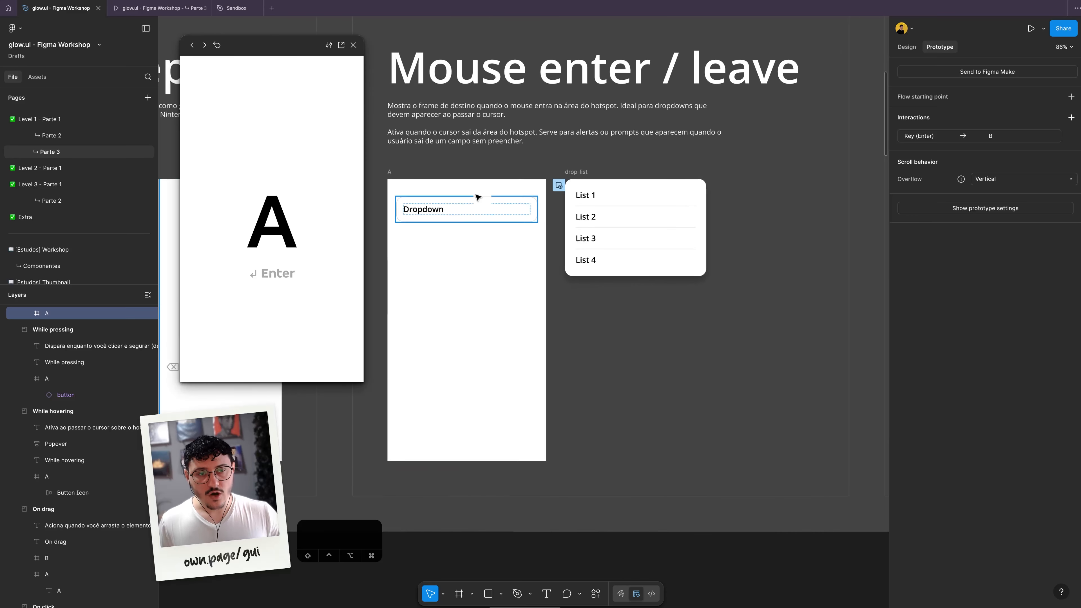
pyautogui.click(401, 177)
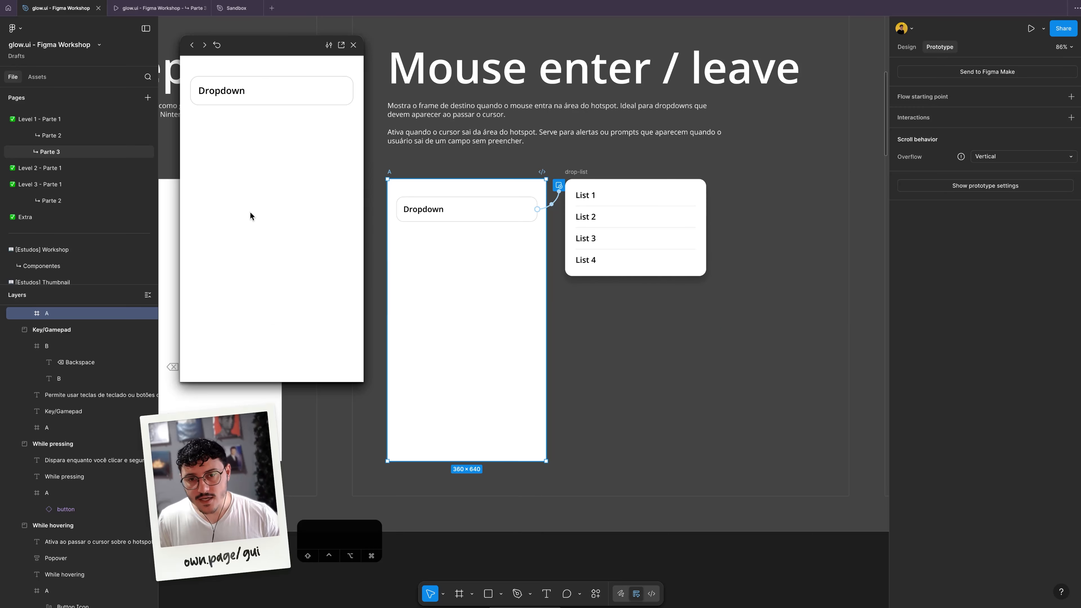
pyautogui.moveTo(266, 102)
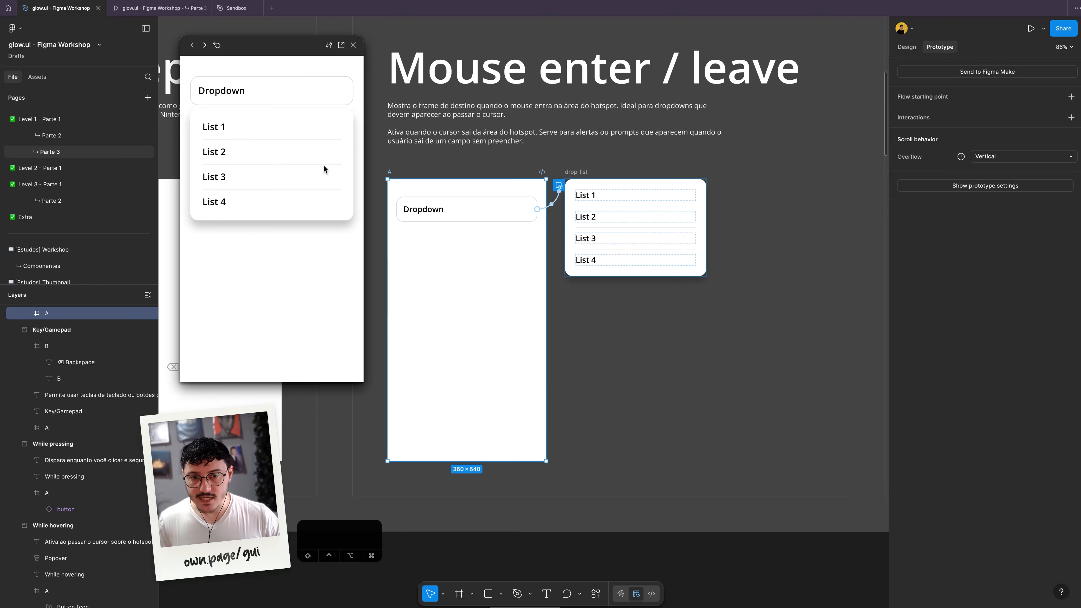
pyautogui.moveTo(319, 102)
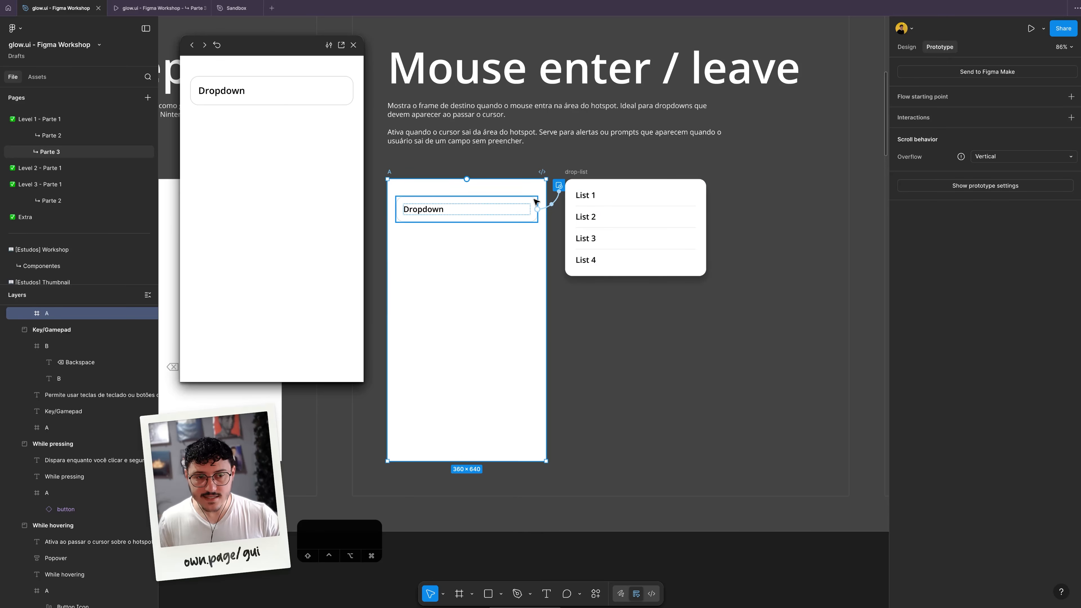
# Step: Set the delay of the Dropdown field's Mouse enter interaction to 500 ms and test it in the preview
pyautogui.click(554, 201)
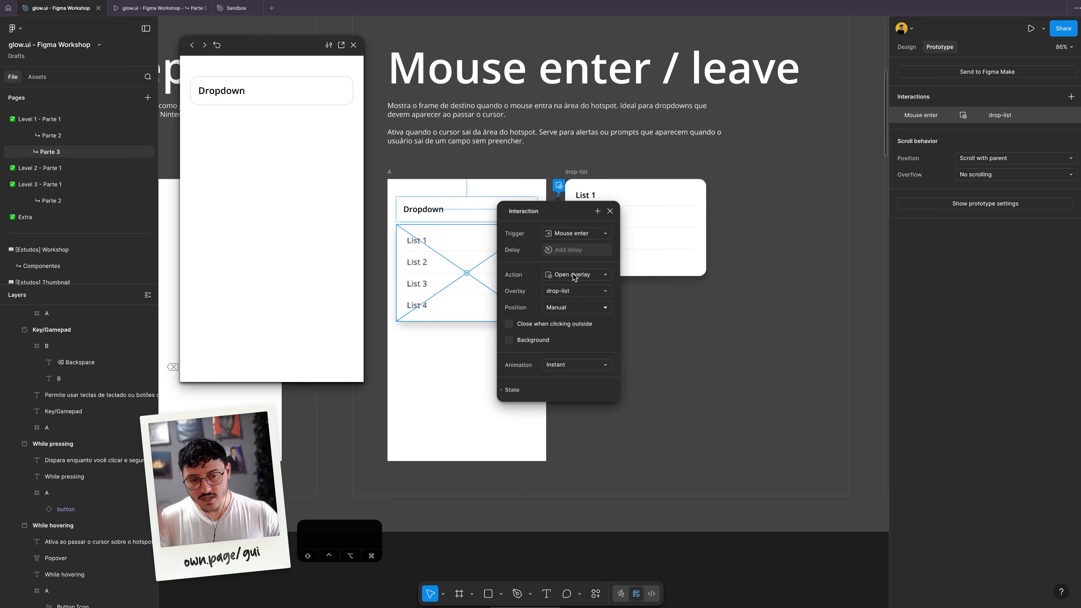
pyautogui.click(584, 250)
pyautogui.write('500')
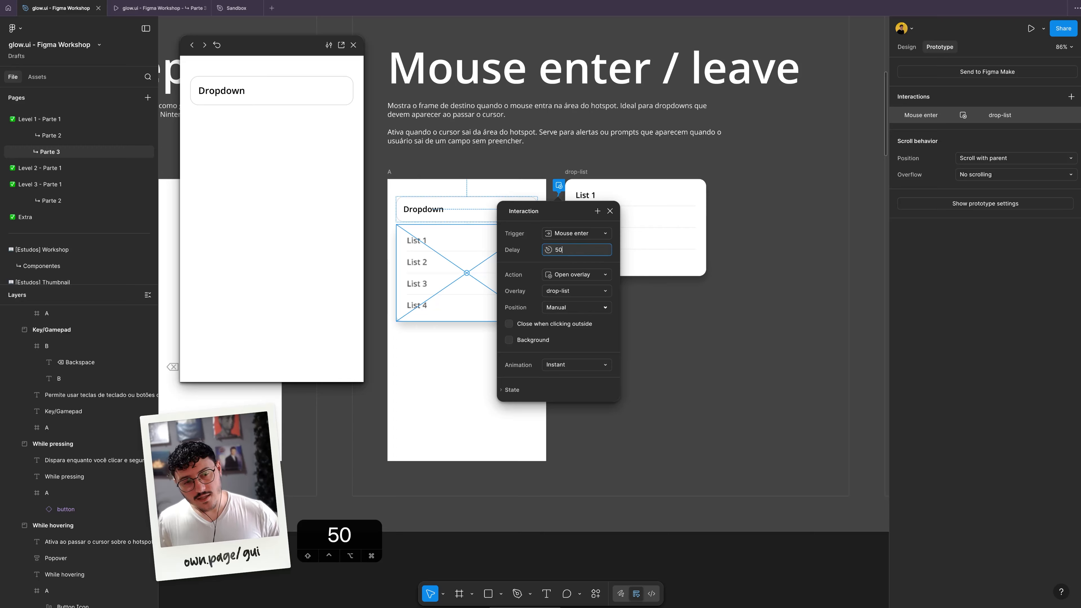
pyautogui.press('Return')
pyautogui.moveTo(310, 97)
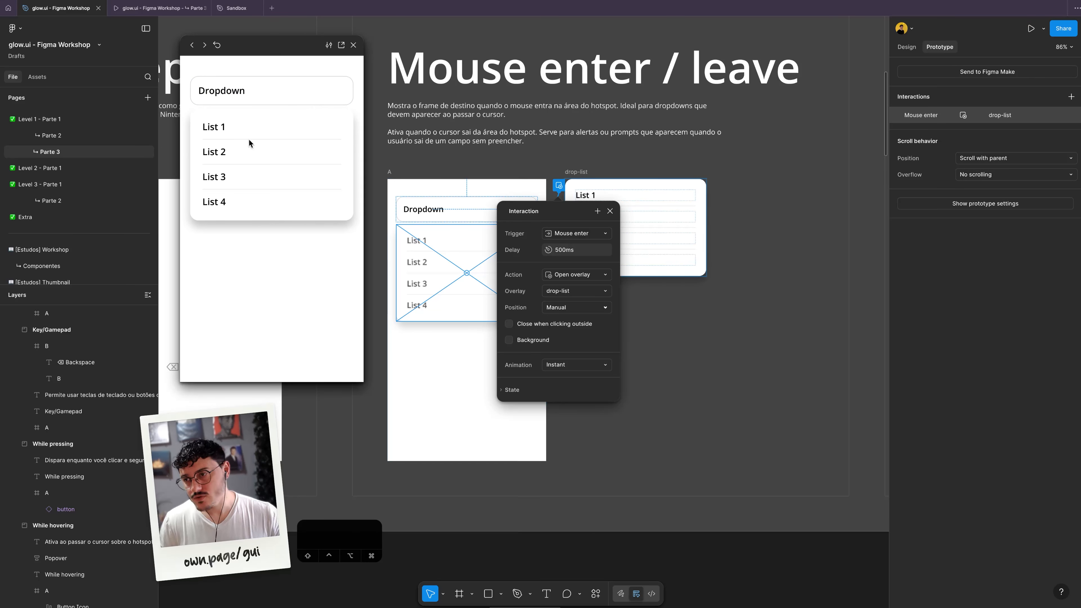
# Step: Remove the delay from the Dropdown's Mouse enter interaction by setting it to 0, and close the interaction settings
pyautogui.click(570, 249)
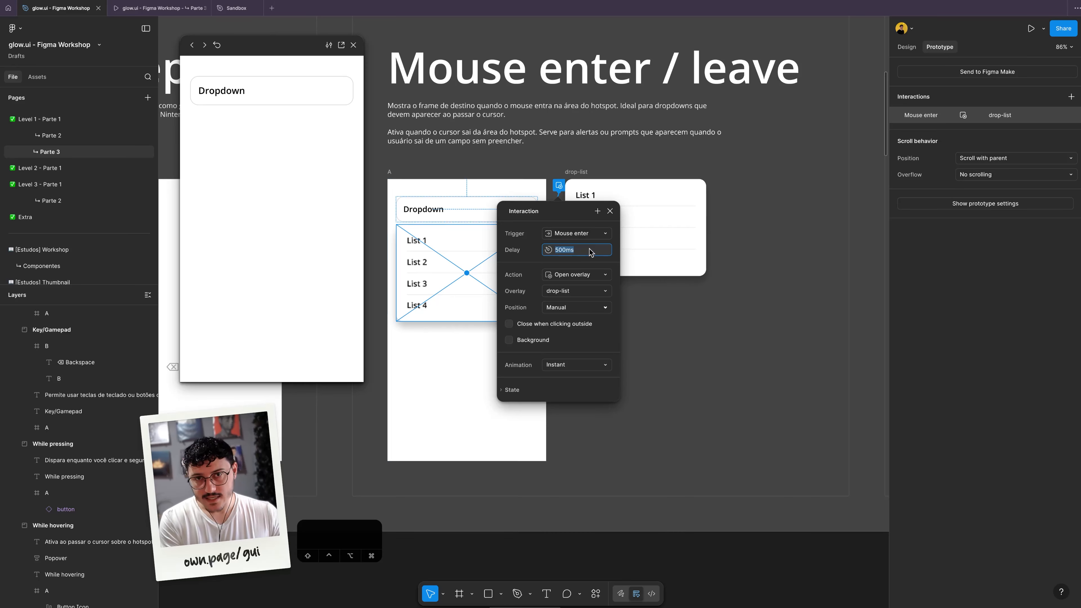
pyautogui.write('0')
pyautogui.press('Return')
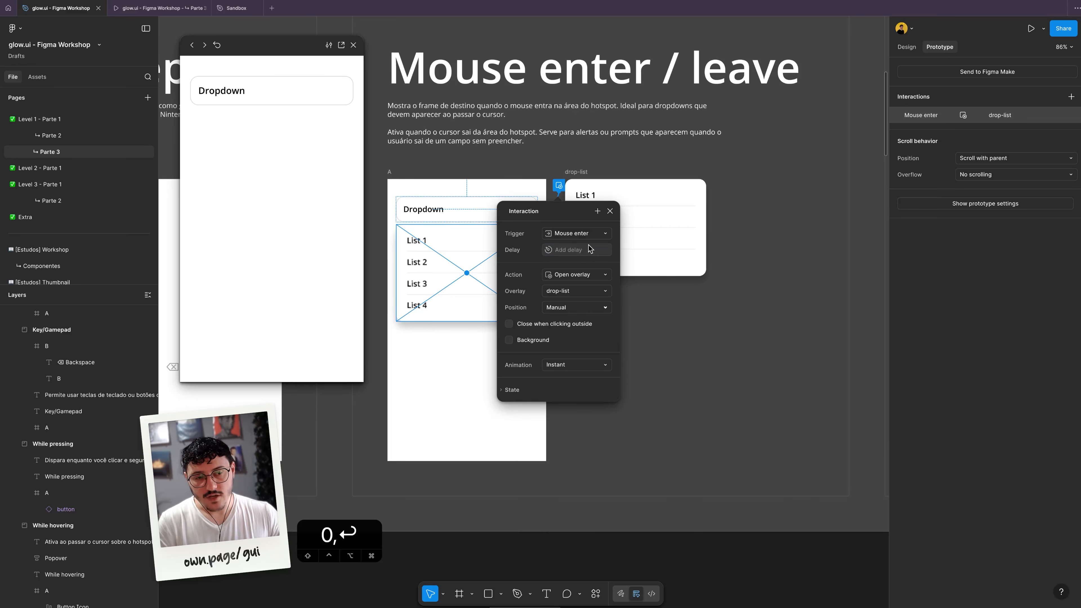
pyautogui.click(610, 211)
# Step: Load frame A of the Mouse down / up example in the preview and reveal the hotspot on the letter A
pyautogui.hscroll(10, 585, 227)
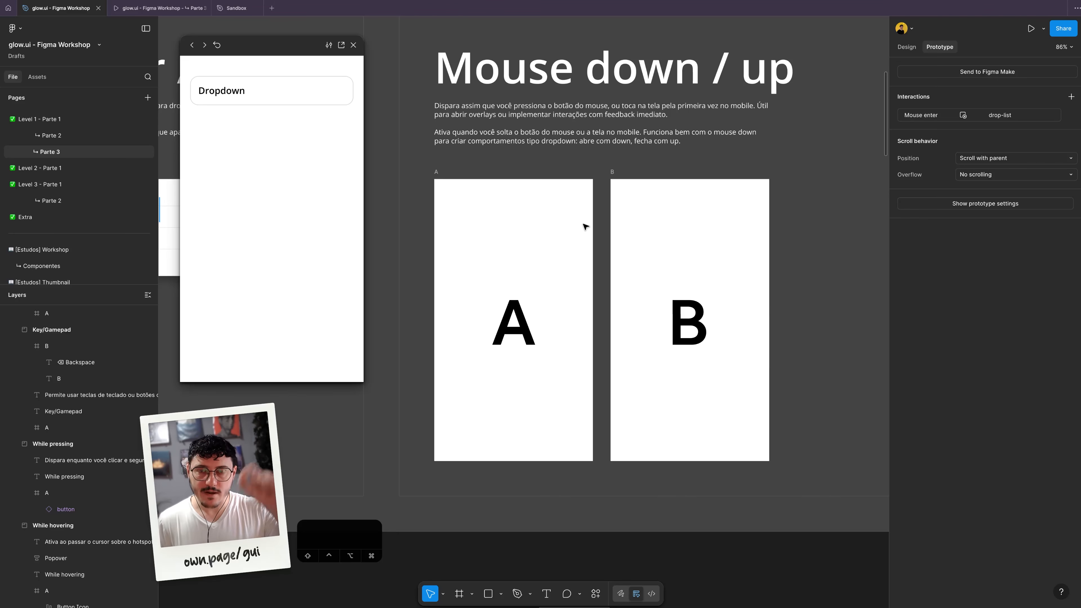
pyautogui.click(585, 227)
pyautogui.click(330, 145)
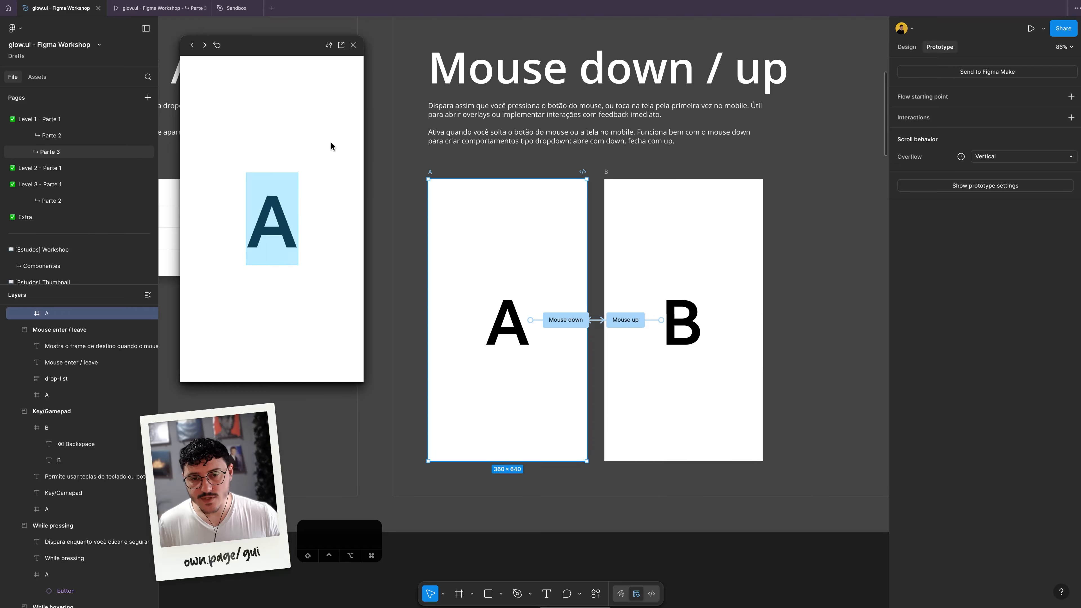
pyautogui.click(304, 213)
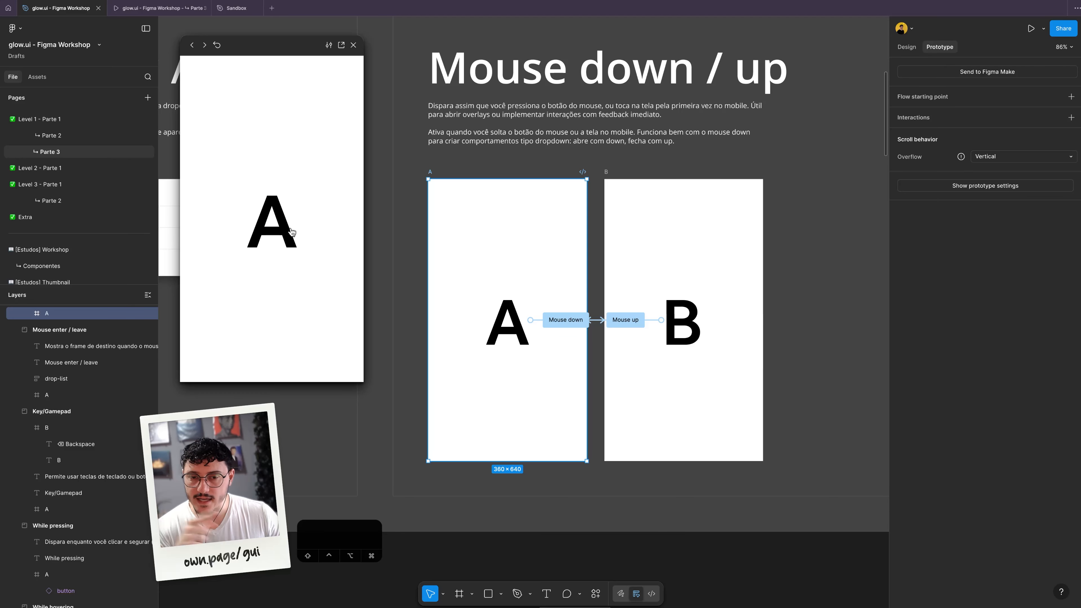
# Step: Test the Mouse down / up example in the preview and open the Mouse down and Mouse up interactions between frames A and B
pyautogui.click(293, 231)
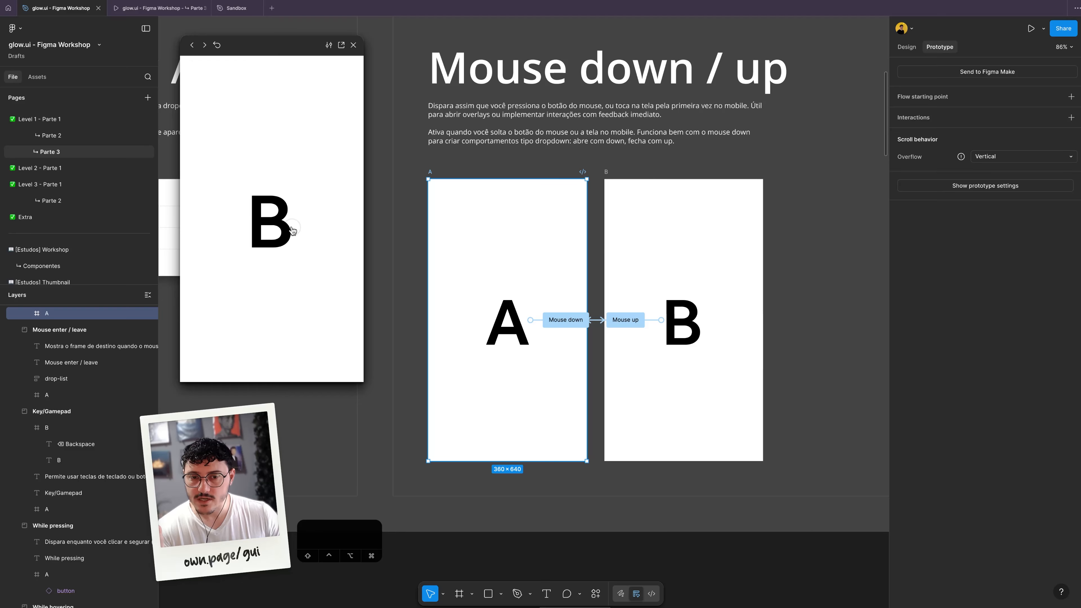
pyautogui.click(293, 231)
pyautogui.moveTo(562, 324); pyautogui.dragTo(617, 328)
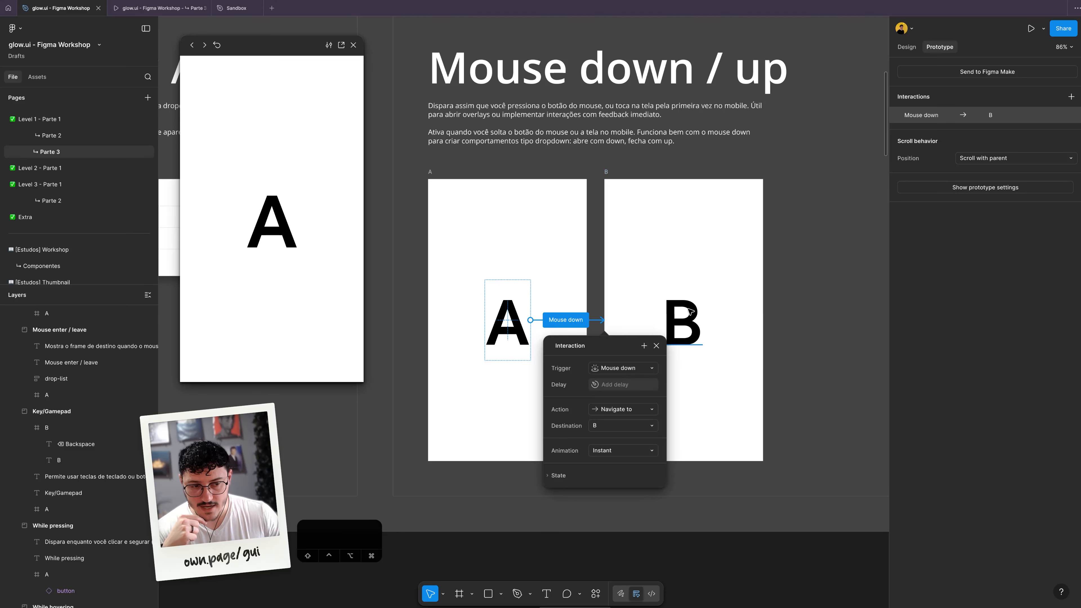
pyautogui.click(645, 289)
pyautogui.click(625, 320)
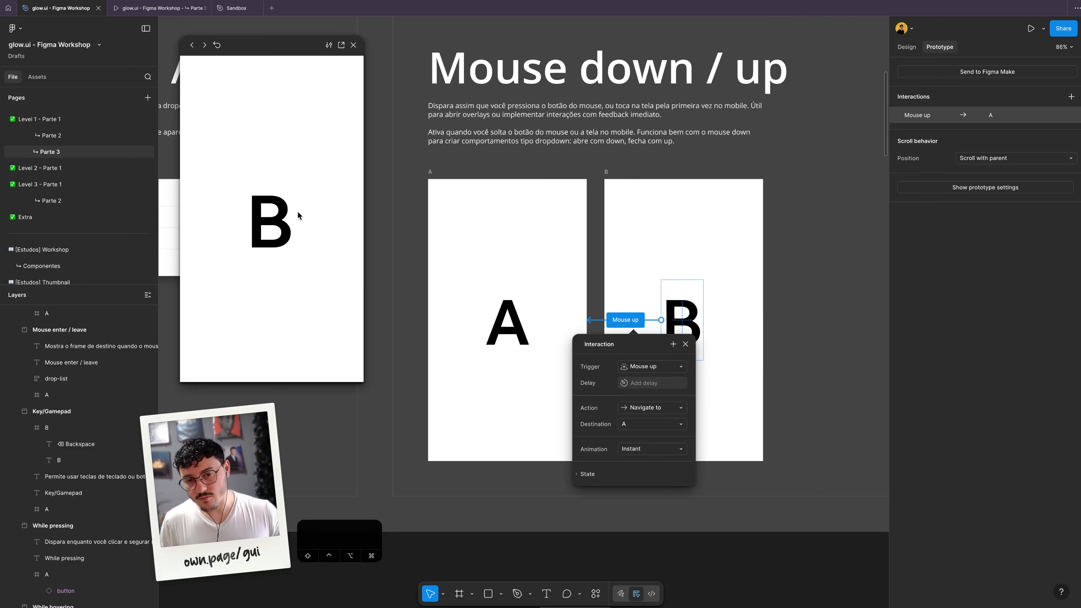
pyautogui.click(271, 242)
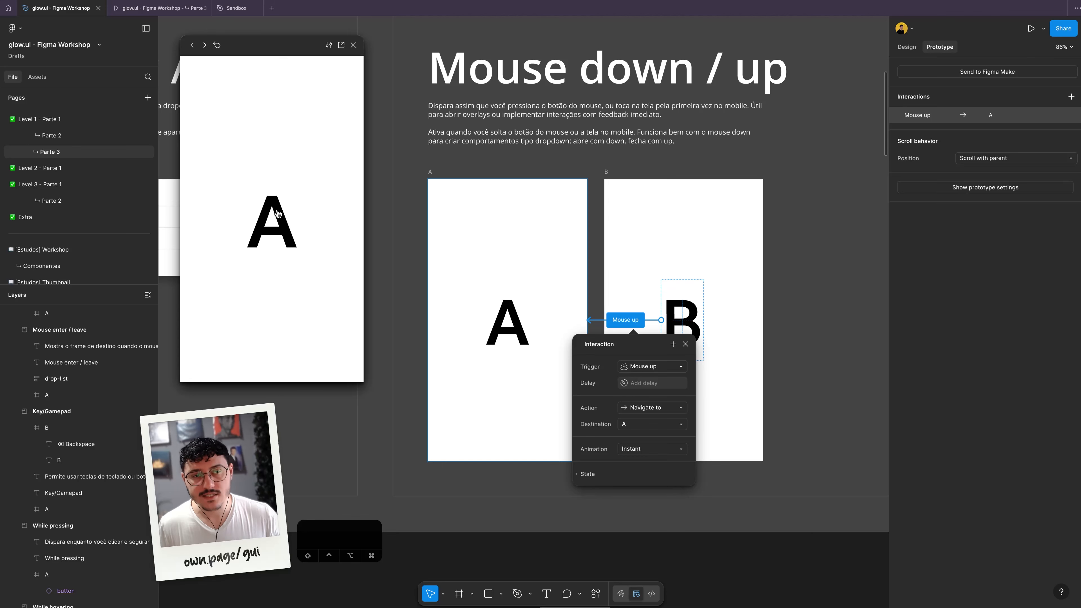
# Step: Play frame A of the After delay example in the preview, restart it several times and open its delay interaction settings
pyautogui.hscroll(10, 472, 141)
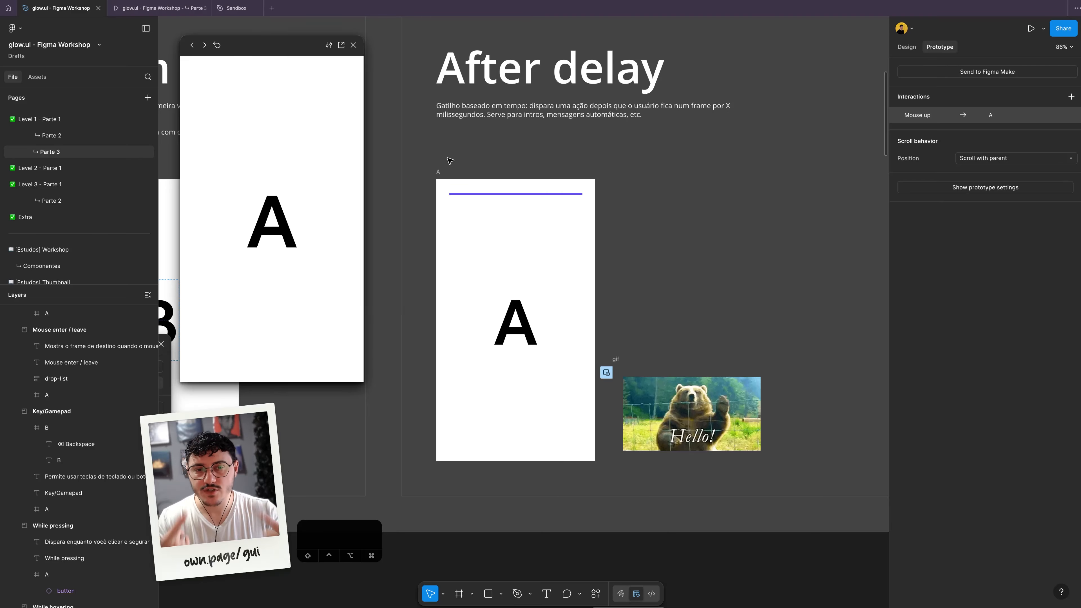
pyautogui.press('r')
pyautogui.press('r')
pyautogui.press('r')
pyautogui.press('r')
pyautogui.press('r')
pyautogui.press('r')
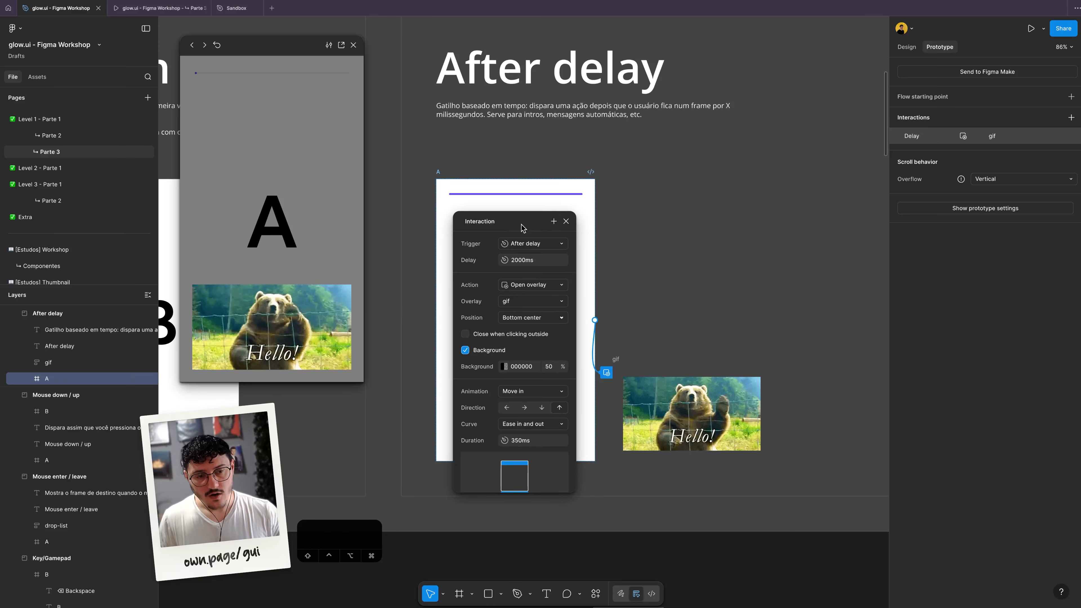
# Step: Move the After delay interaction settings aside, restart the preview and select the purple timer bar in frame A
pyautogui.moveTo(523, 228); pyautogui.dragTo(510, 231)
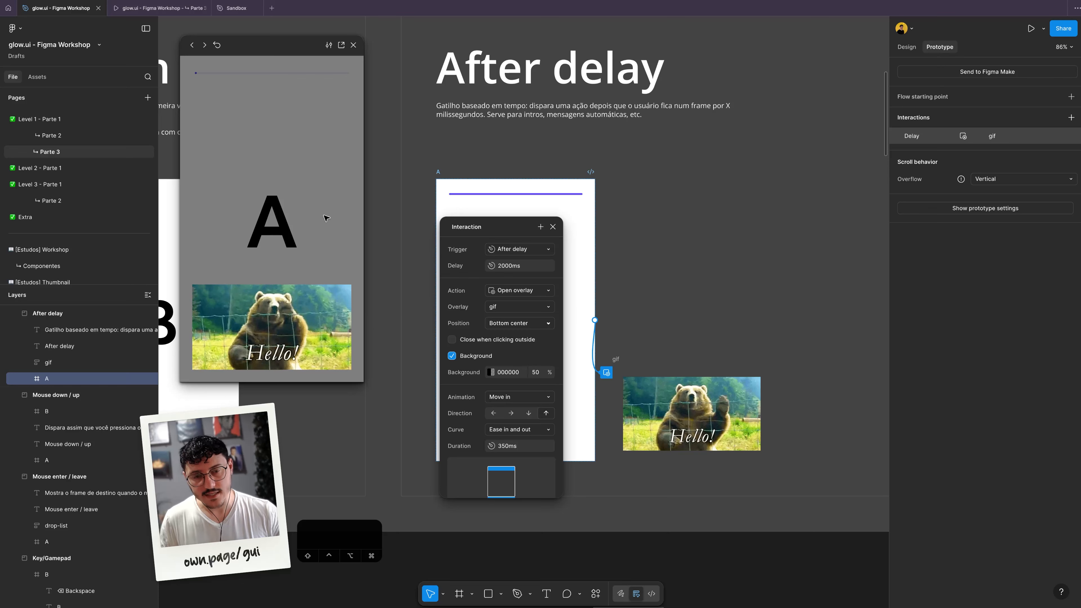
pyautogui.press('r')
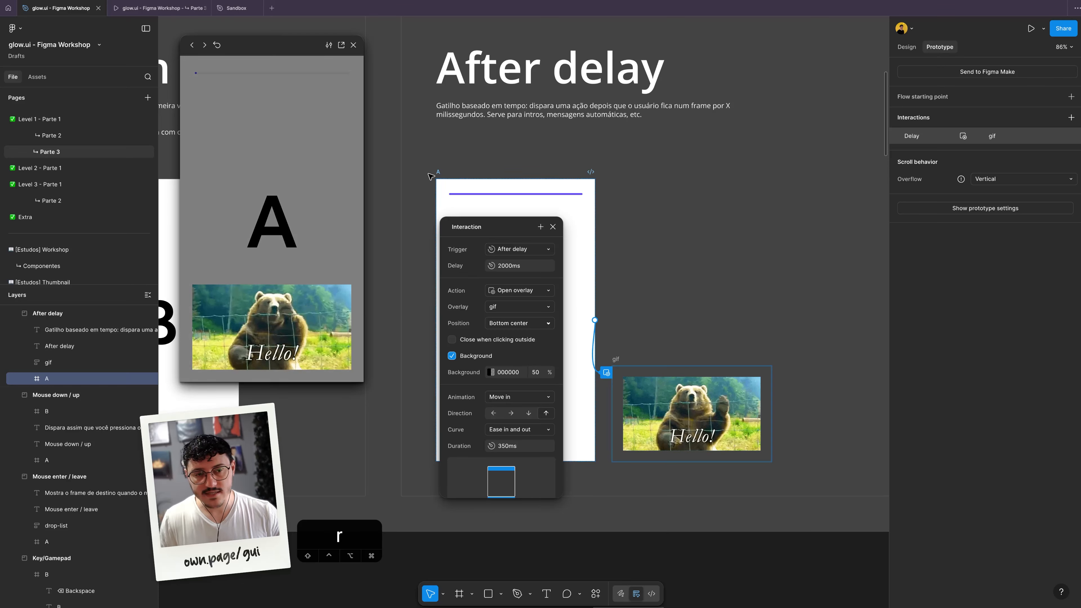
pyautogui.click(488, 195)
# Step: Play frame A of the When video hits example in the preview, view its Video hits interaction to frame B and restart the prototype
pyautogui.moveTo(557, 196); pyautogui.dragTo(767, 164)
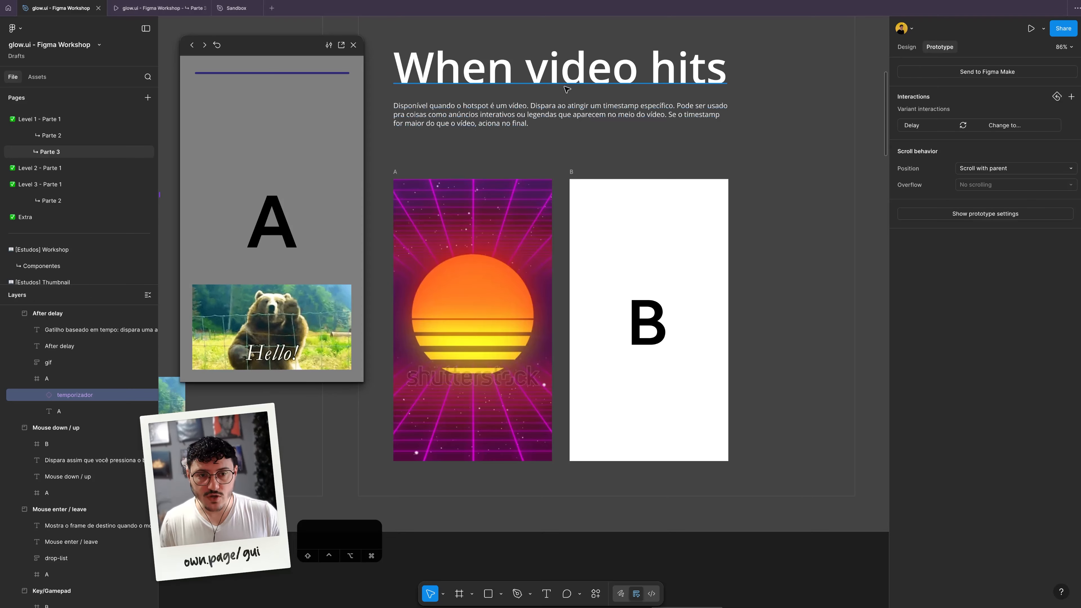
pyautogui.press('v')
pyautogui.click(443, 188)
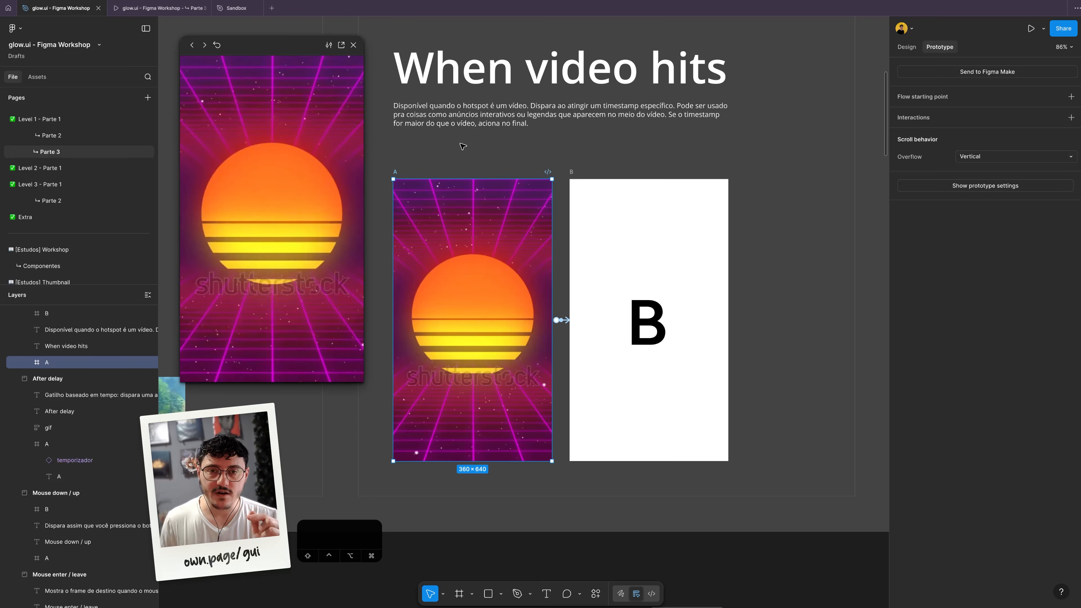
pyautogui.click(397, 173)
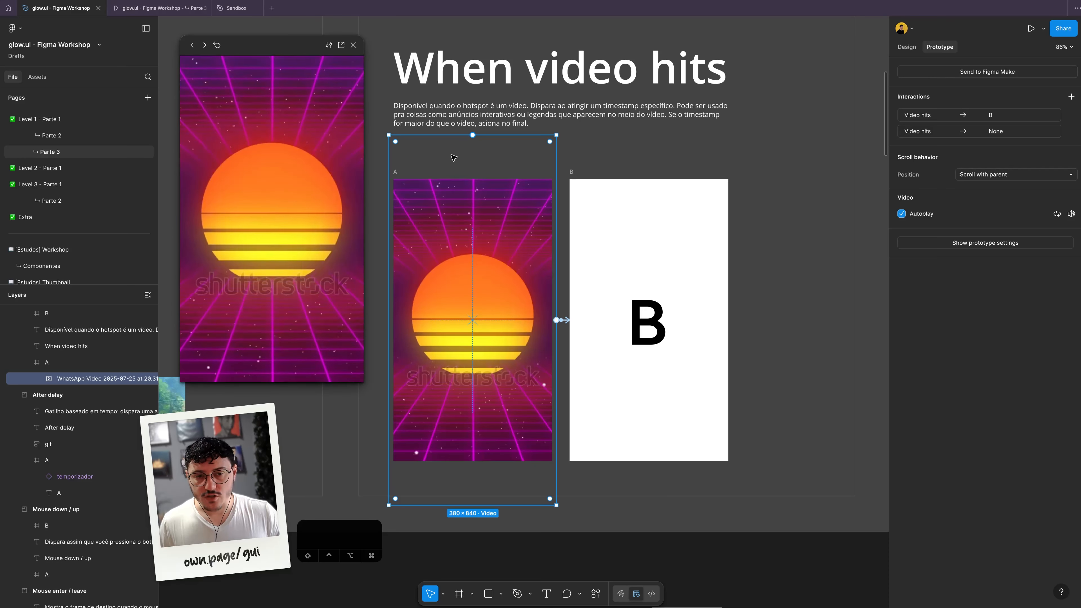
pyautogui.click(562, 320)
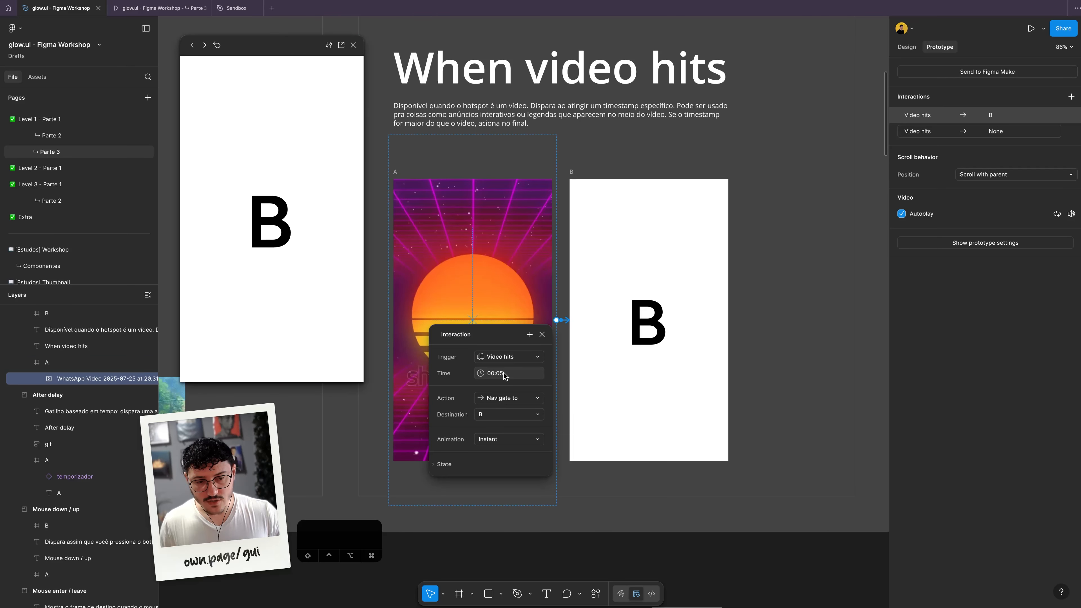
pyautogui.press('r')
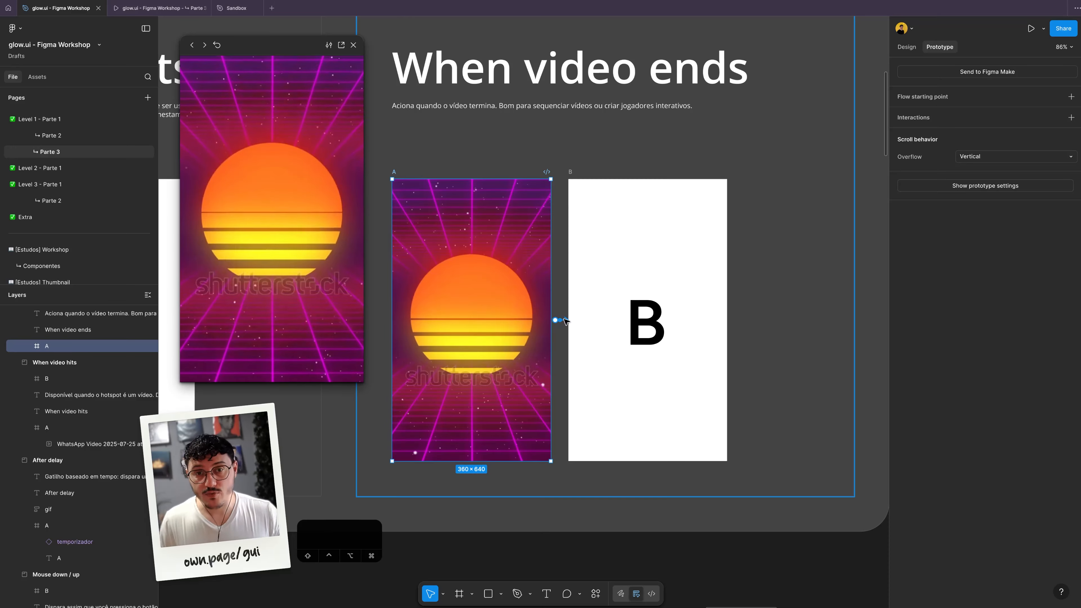
# Step: Open the Video ends interaction between frames A and B of the When video ends example and reposition its settings beside the preview
pyautogui.click(565, 320)
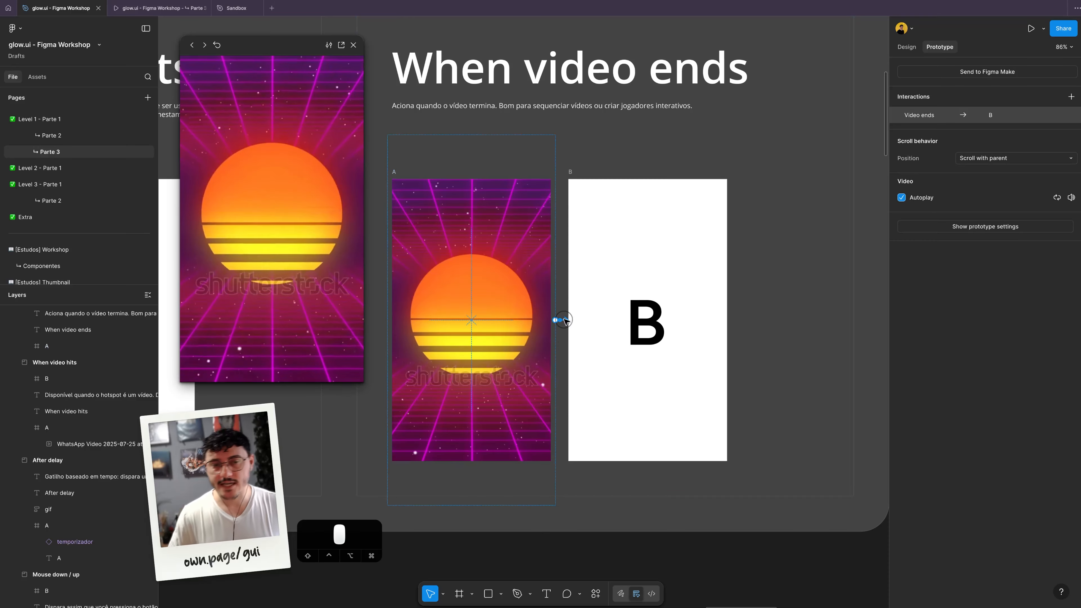
pyautogui.click(565, 320)
pyautogui.moveTo(560, 345); pyautogui.dragTo(399, 180)
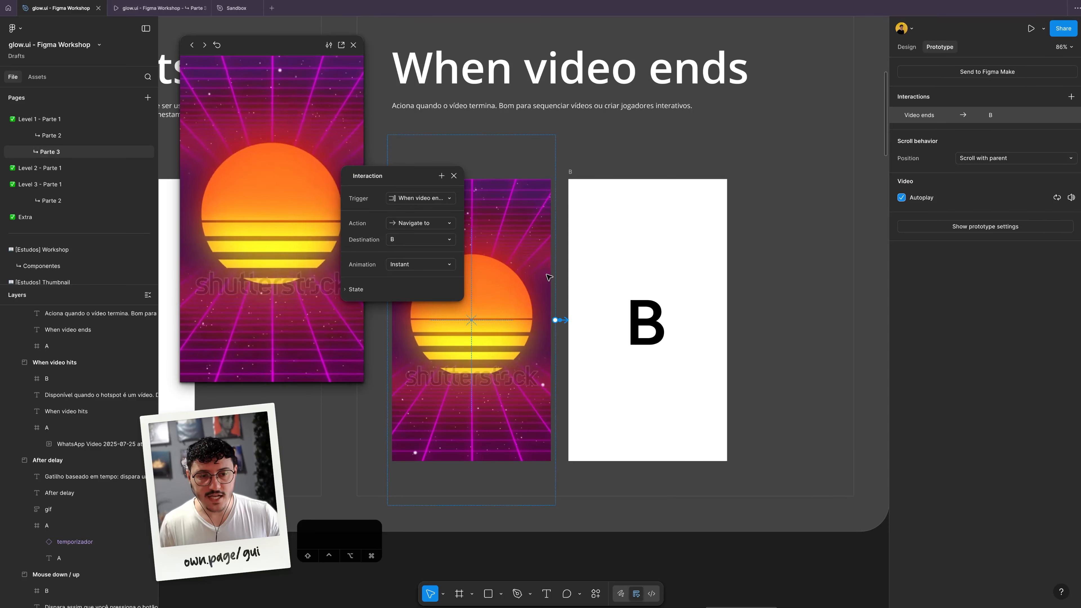
pyautogui.moveTo(404, 177); pyautogui.dragTo(449, 185)
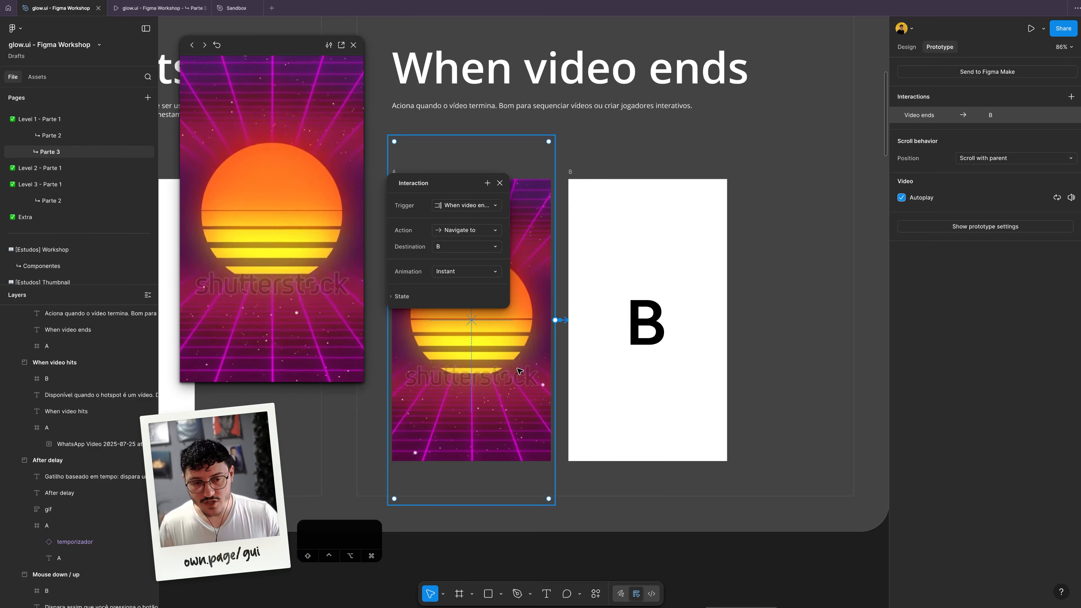
# Step: Open the video fill settings of the clip in the When video ends frame A to view its playback timeline, and close the preview
pyautogui.click(519, 371)
pyautogui.doubleClick(508, 215)
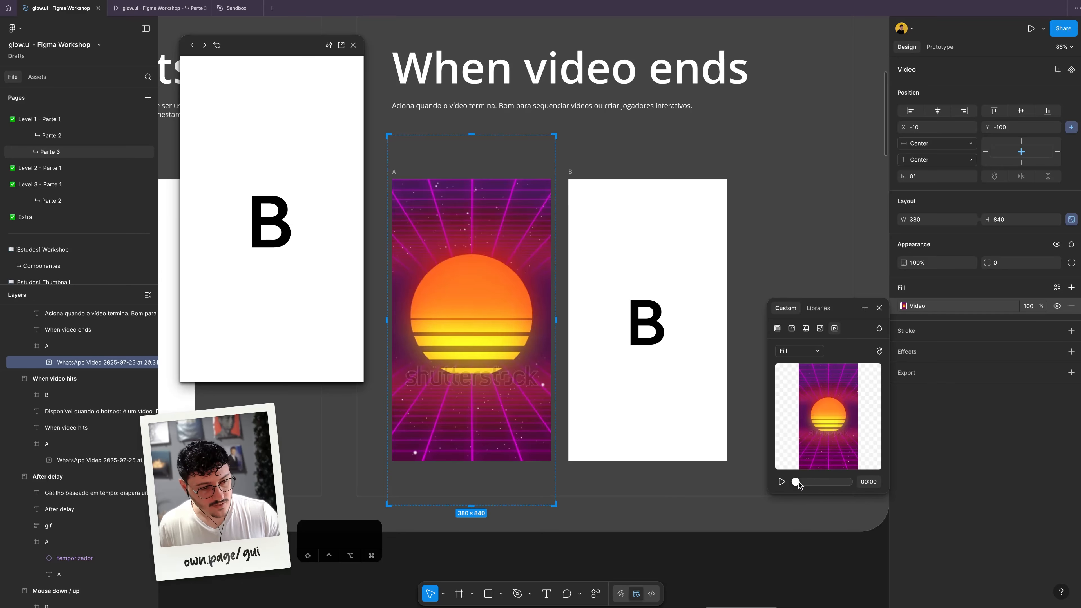
pyautogui.moveTo(799, 484); pyautogui.dragTo(721, 475)
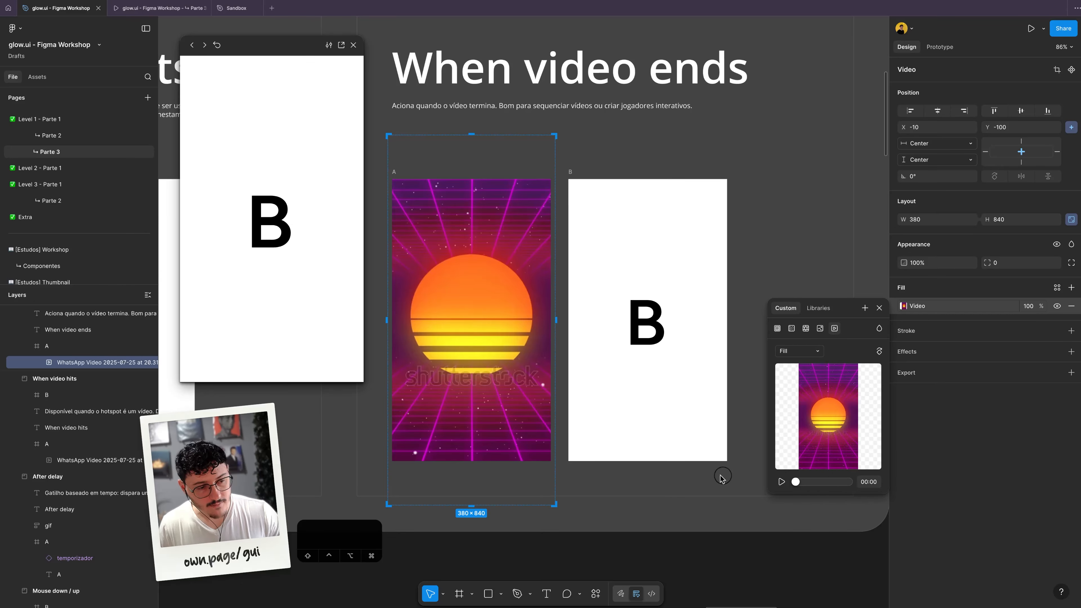
pyautogui.click(354, 45)
# Step: Examine the reference images that list the trigger types and action types in the Trigger and Action sections
pyautogui.moveTo(418, 149); pyautogui.dragTo(748, 262)
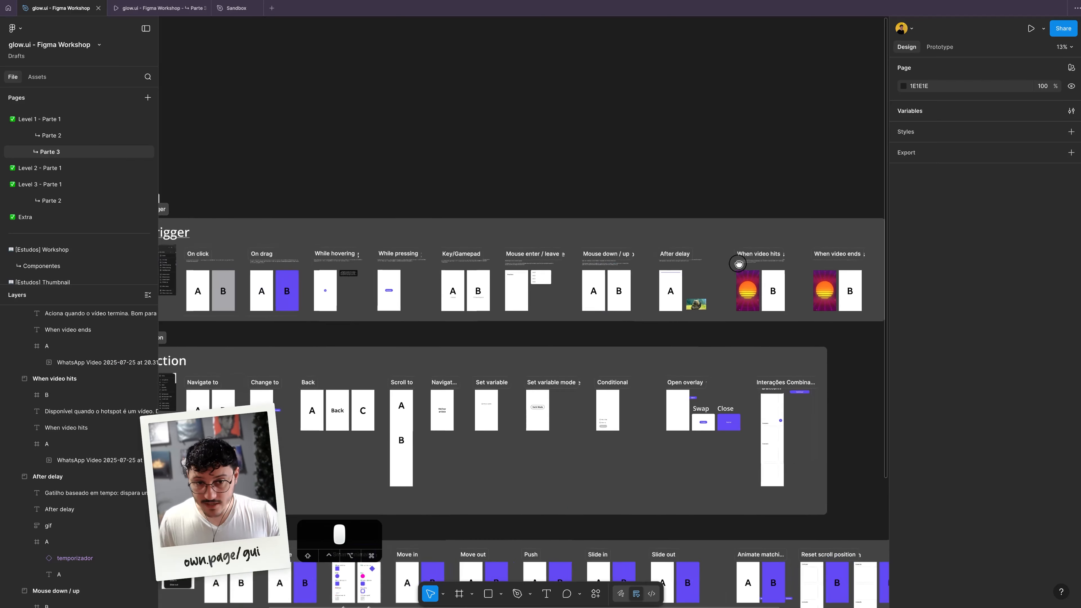
pyautogui.moveTo(202, 203); pyautogui.dragTo(487, 213)
pyautogui.scroll(10, 473, 283)
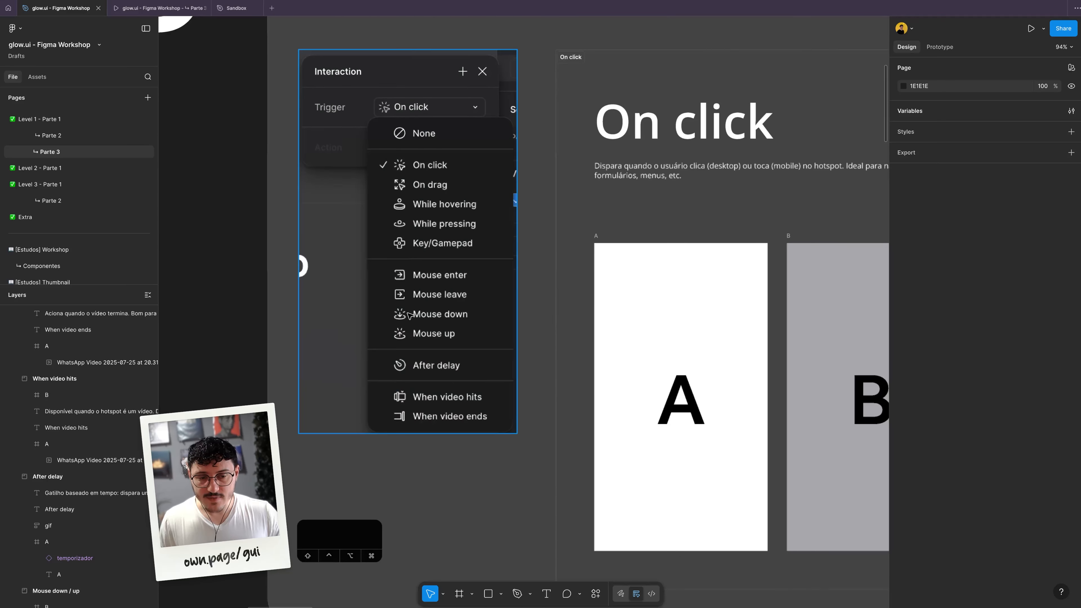
pyautogui.scroll(-2, 439, 147)
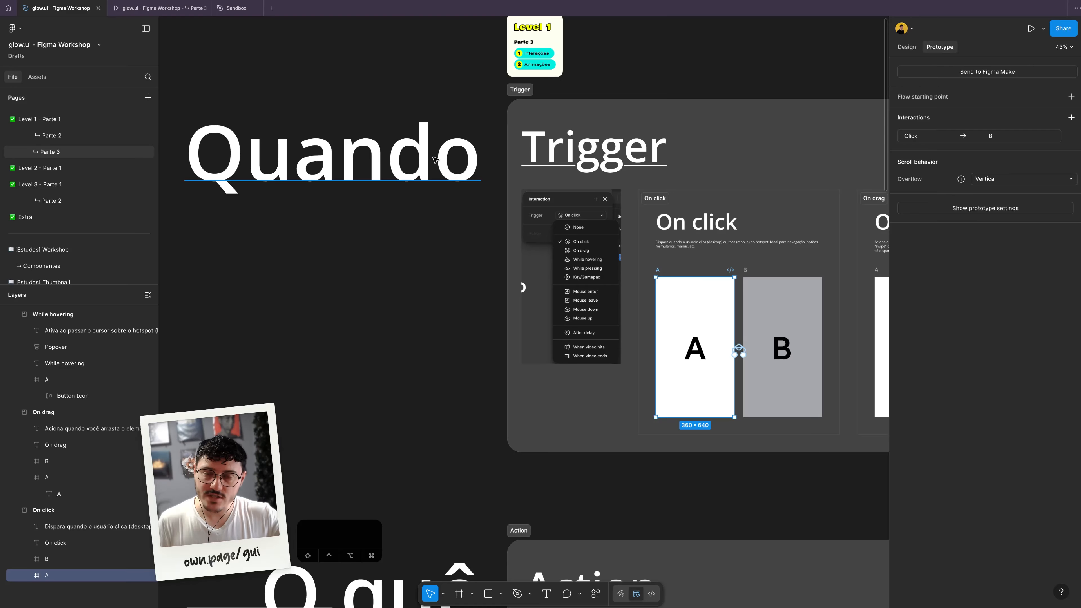
pyautogui.scroll(5, 434, 160)
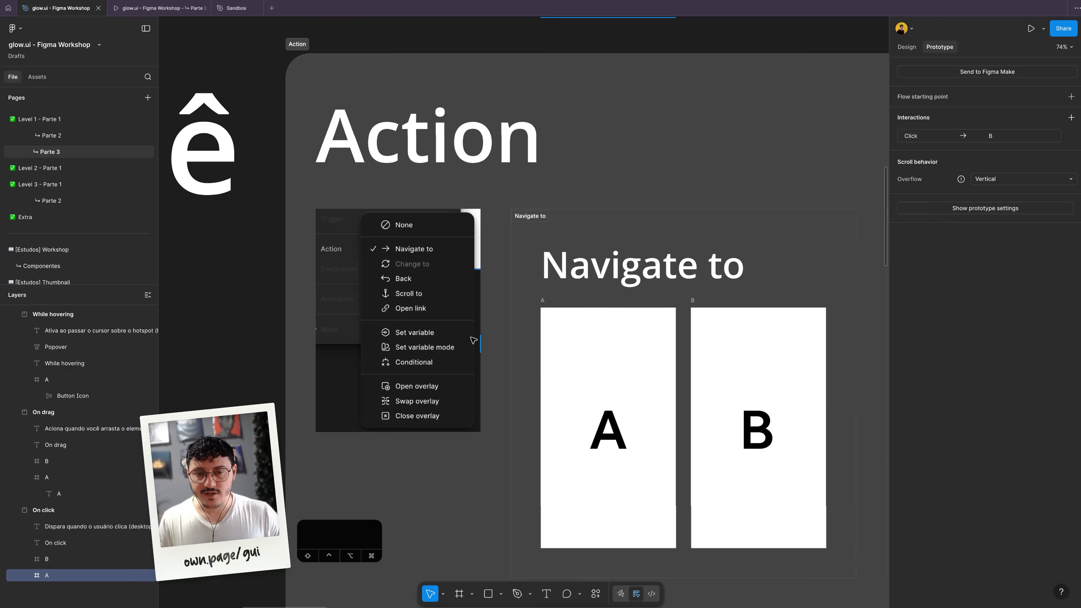
pyautogui.scroll(-3, 473, 340)
pyautogui.scroll(-2, 473, 341)
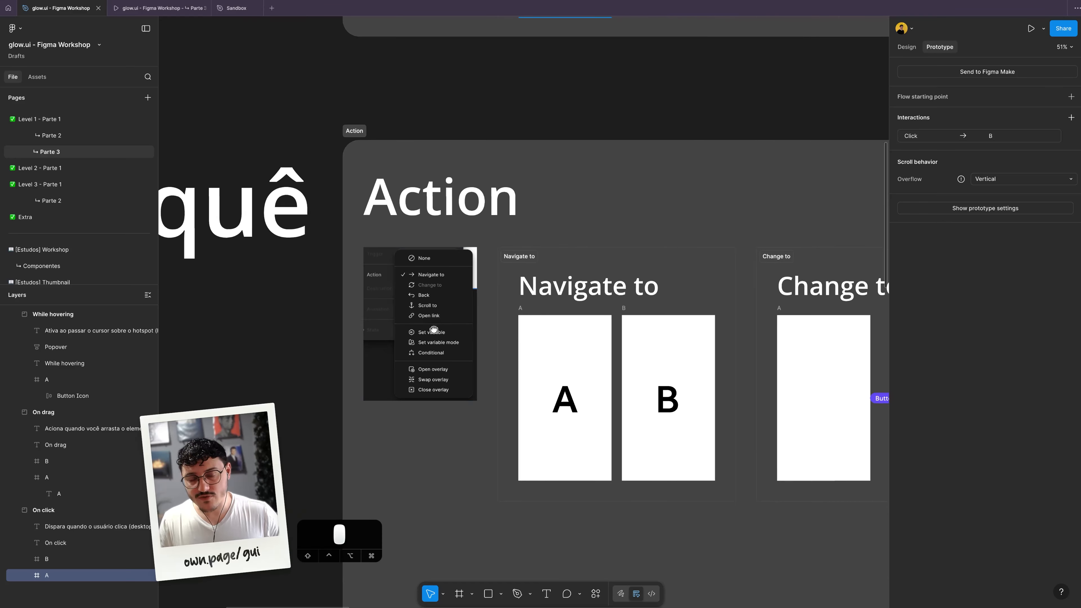
pyautogui.hscroll(-3, 481, 330)
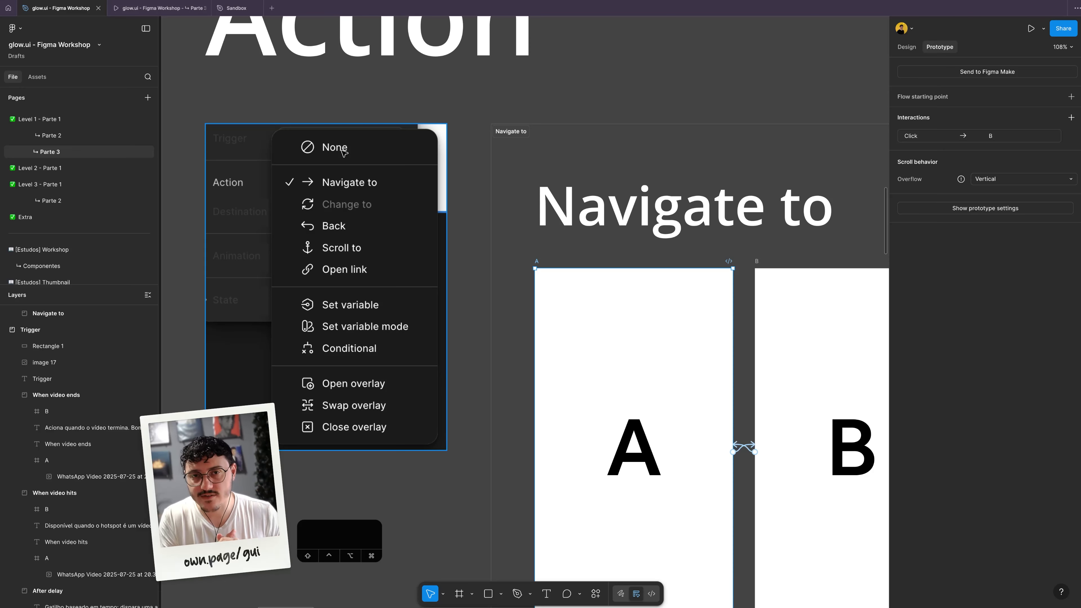
# Step: Load frame A of the Navigate to example in the preview, test the navigation between A and B, and close the preview
pyautogui.scroll(-3, 490, 251)
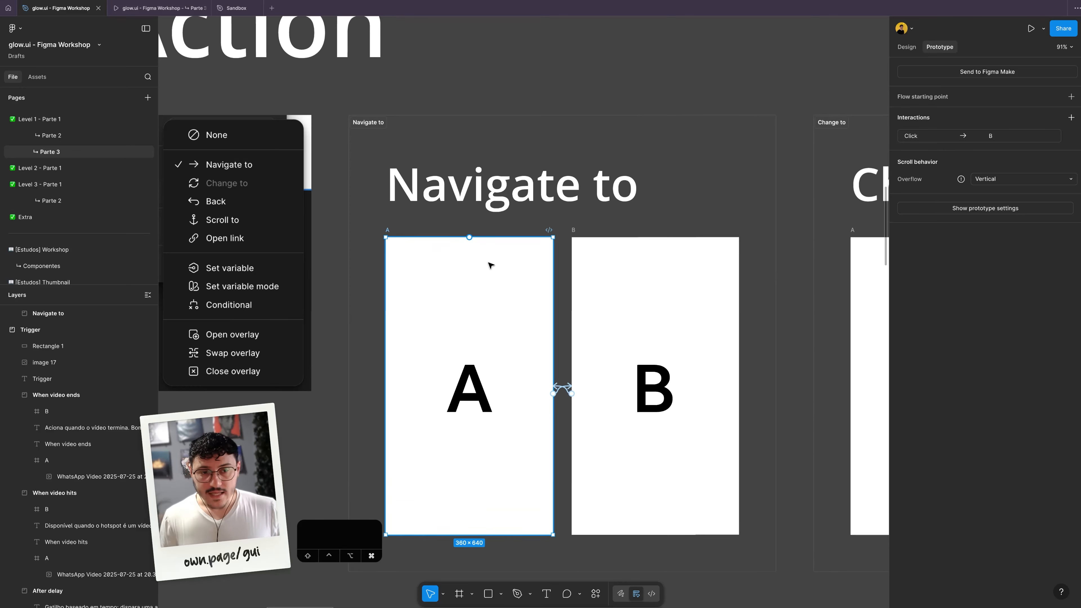
pyautogui.click(397, 228)
pyautogui.hotkey('shift', 'space')
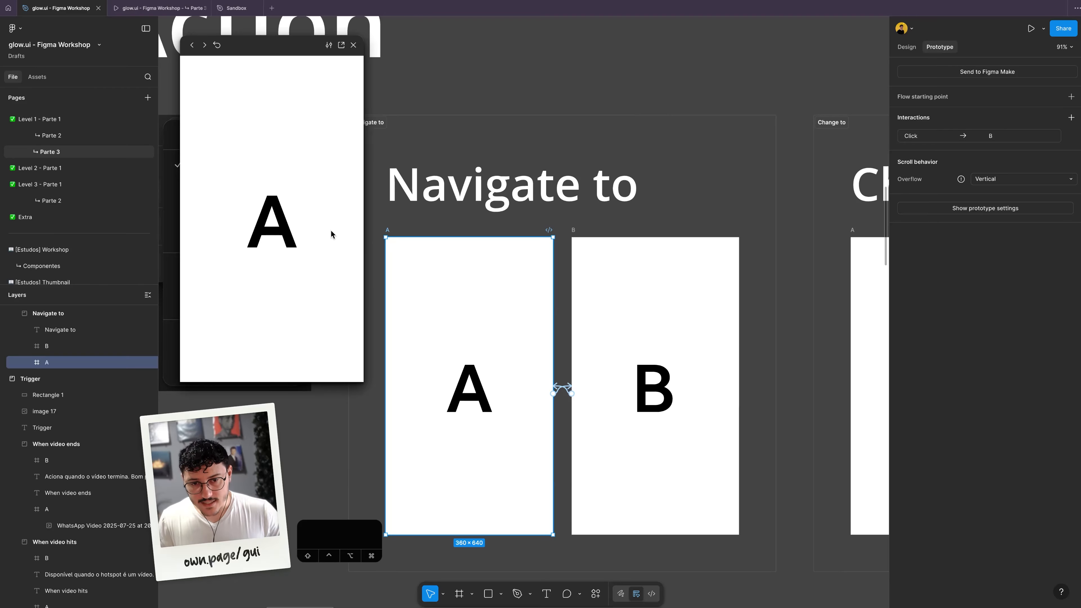
pyautogui.click(330, 230)
pyautogui.click(301, 169)
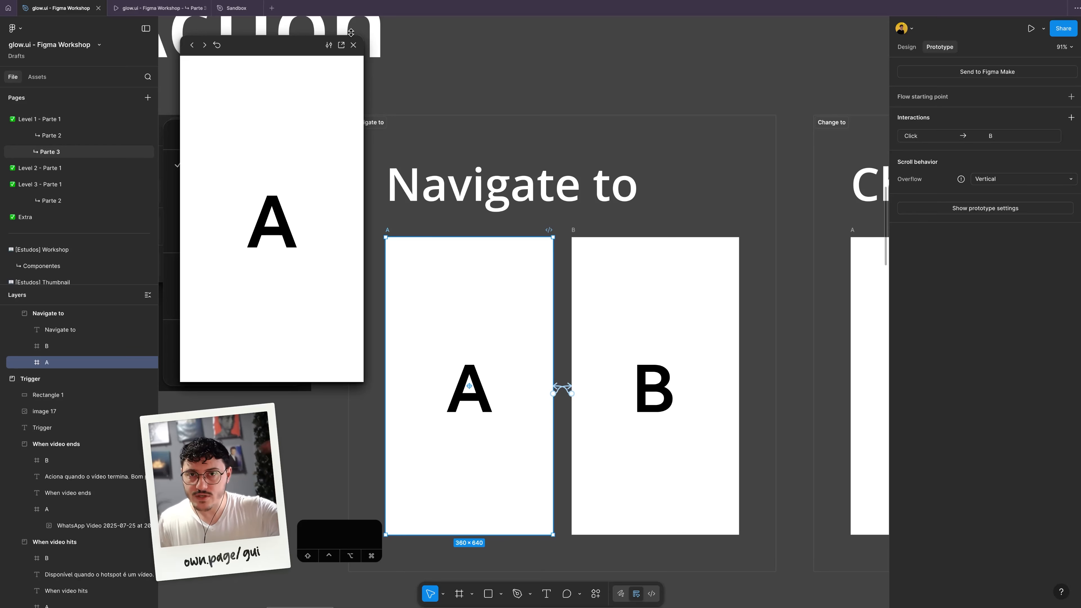
pyautogui.click(352, 44)
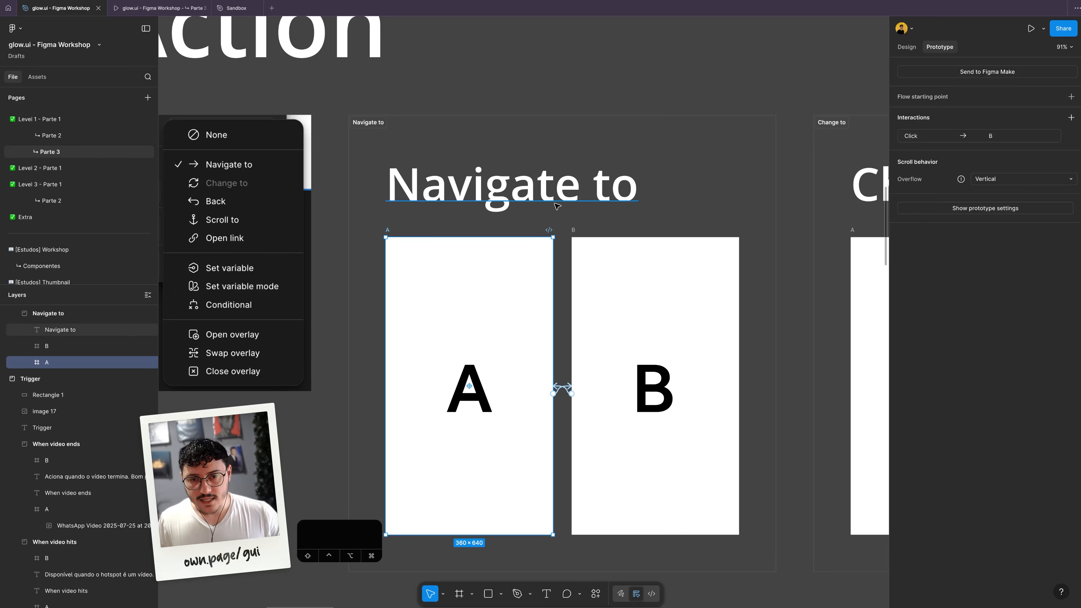
# Step: Load frame A of the Change to example in the preview, test its purple button, and close the preview
pyautogui.hscroll(5, 547, 219)
pyautogui.moveTo(363, 205); pyautogui.dragTo(311, 167)
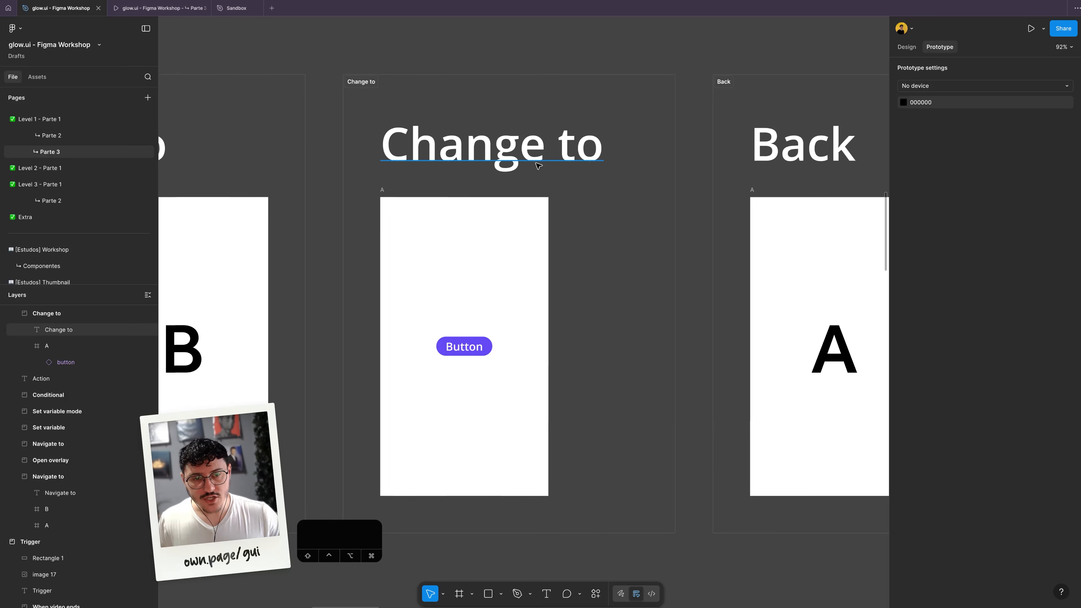
pyautogui.moveTo(477, 224); pyautogui.dragTo(472, 177)
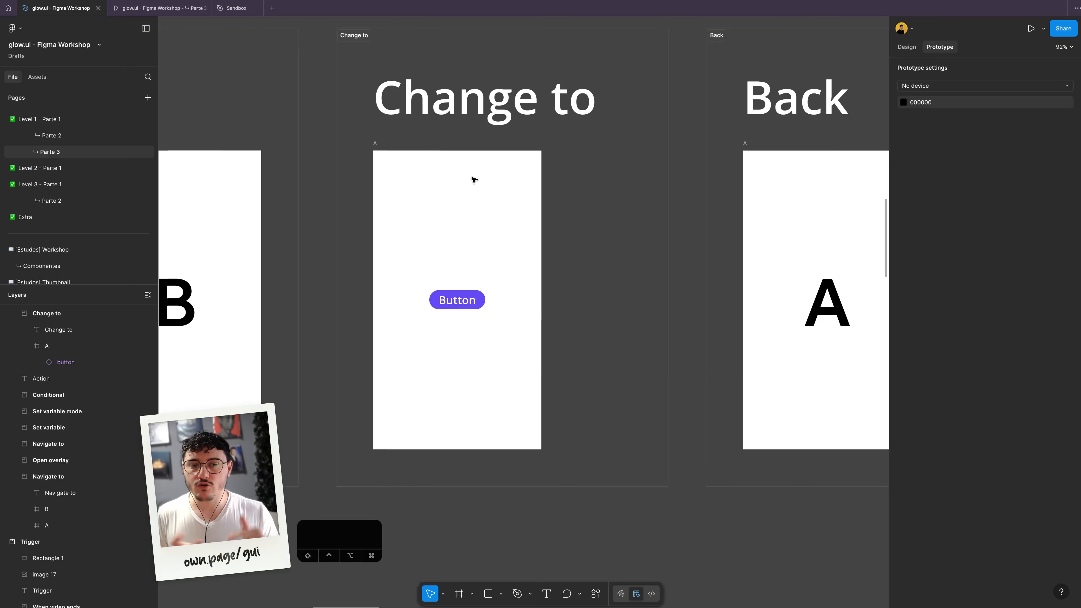
pyautogui.hscroll(2, 475, 179)
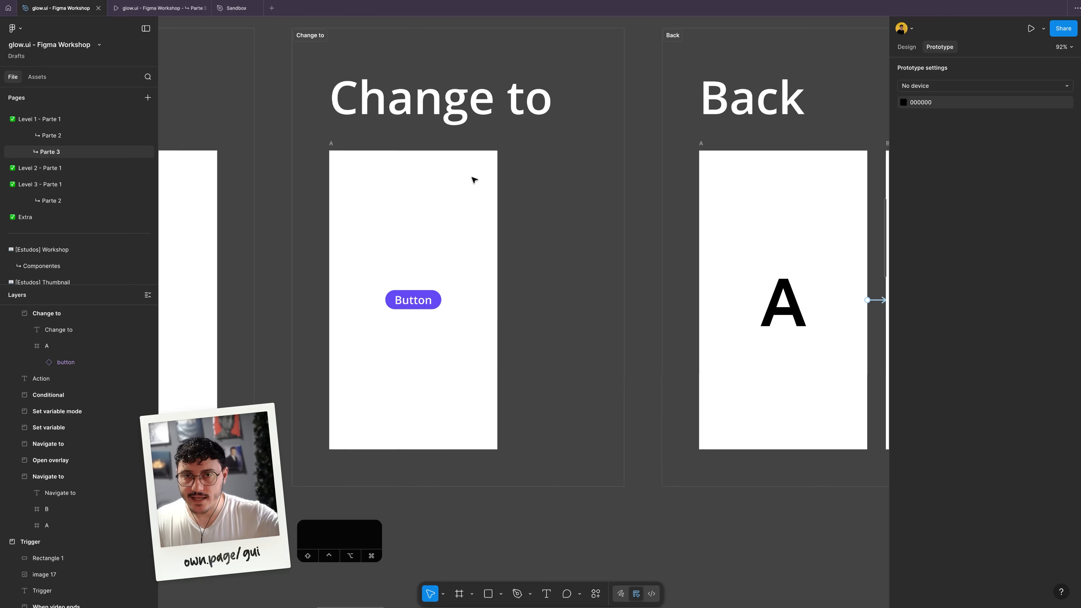
pyautogui.click(431, 302)
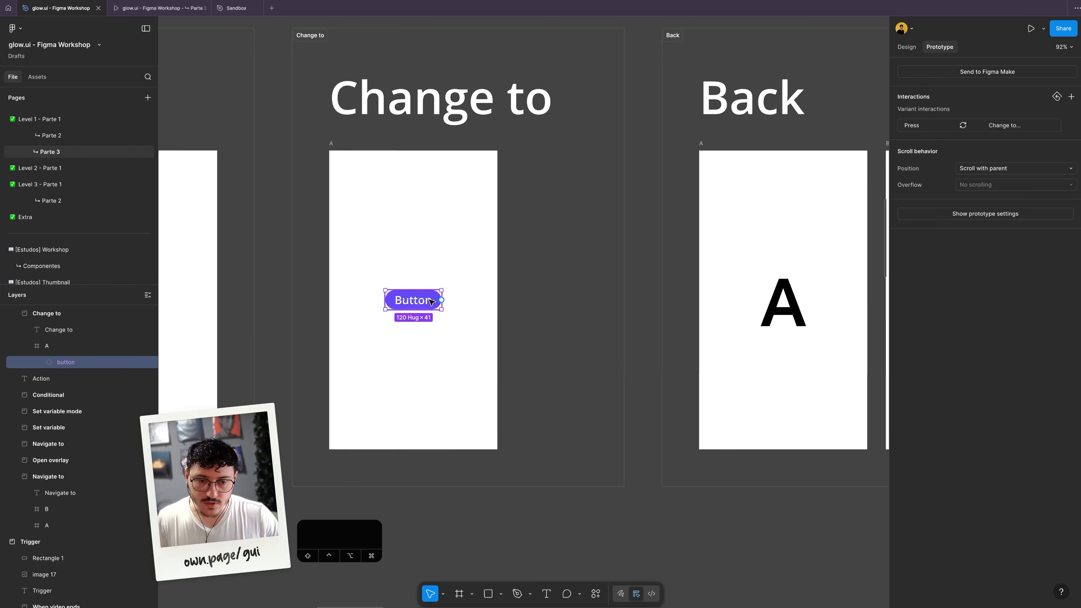
pyautogui.click(332, 143)
pyautogui.hotkey('shift', 'space')
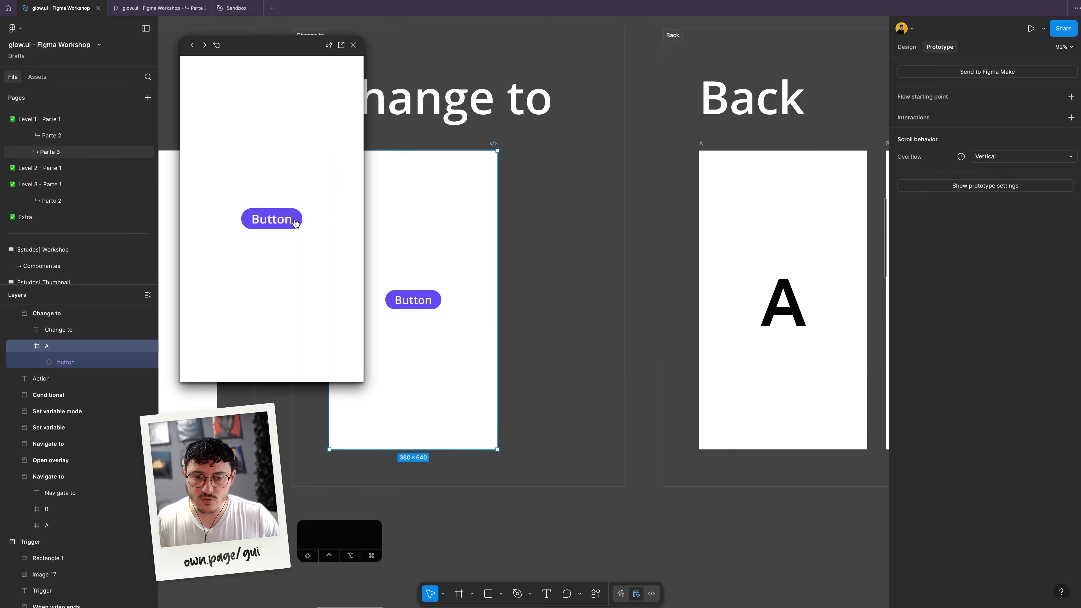
pyautogui.click(294, 223)
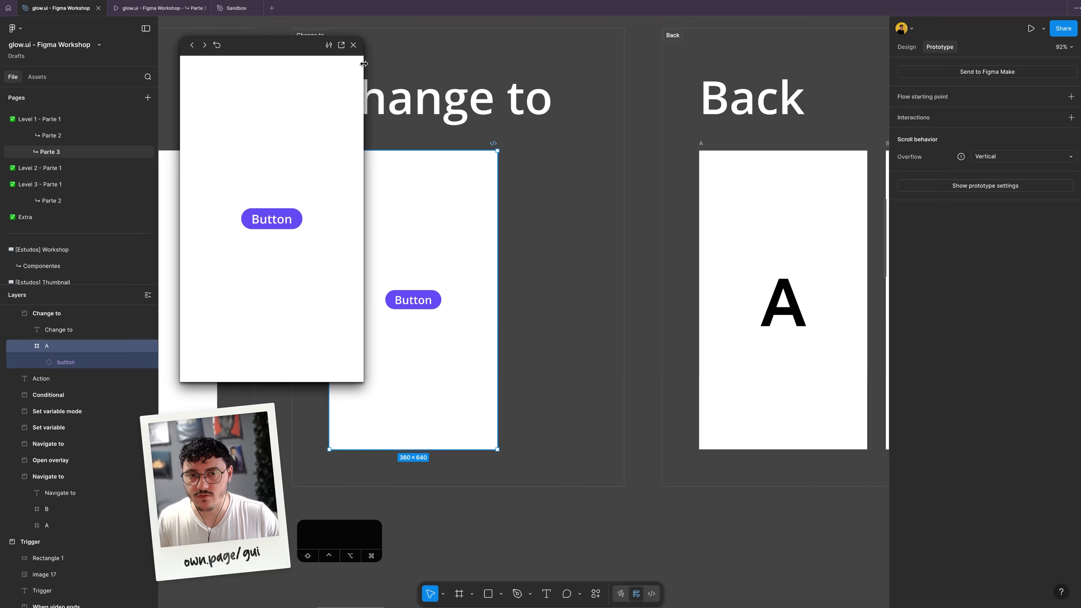
pyautogui.click(353, 45)
# Step: Go to the main component of the purple button in frame A of the Change to example
pyautogui.click(415, 306)
pyautogui.rightClick(424, 305)
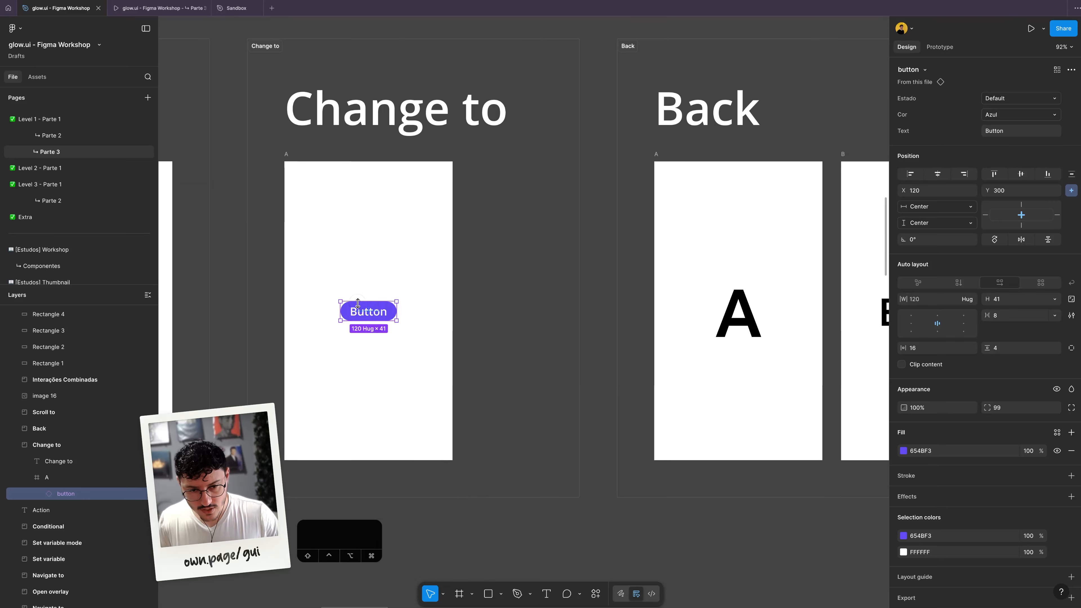
pyautogui.rightClick(360, 308)
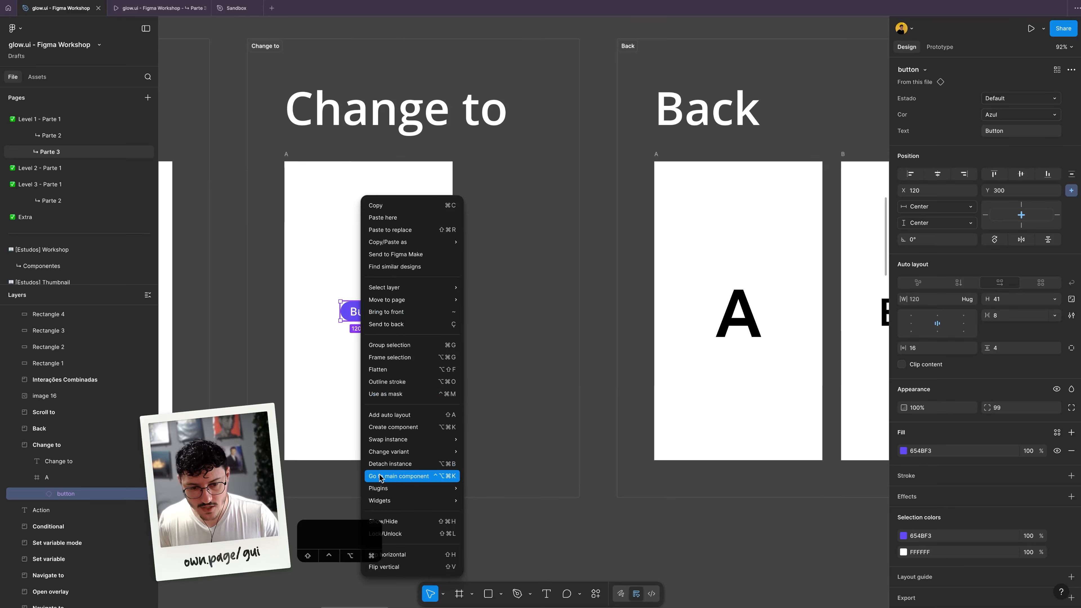
pyautogui.click(427, 477)
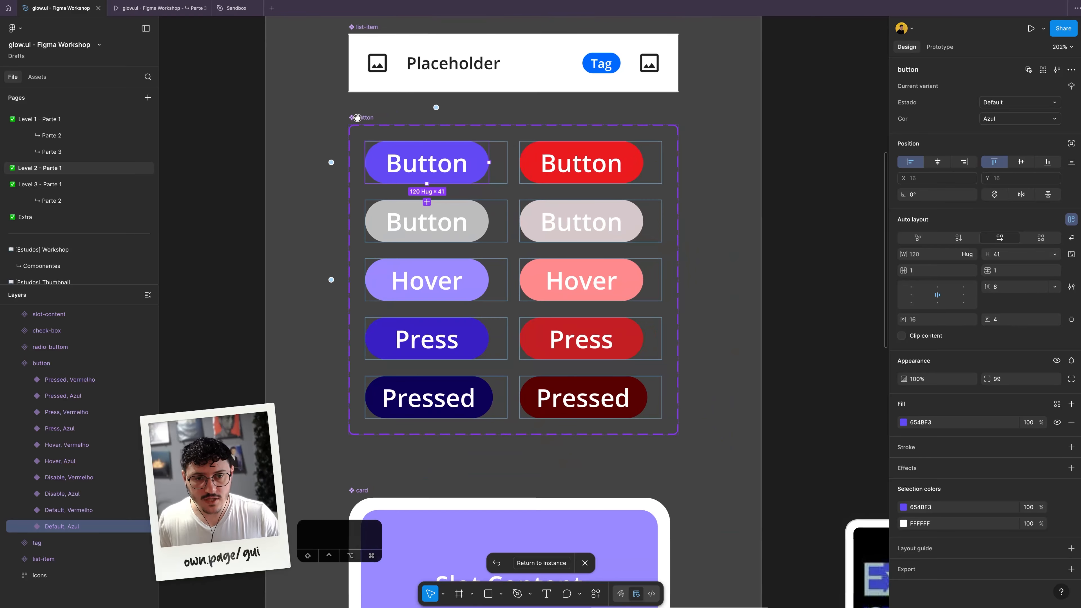
# Step: Select the whole button component set and show the prototype interactions between its variants
pyautogui.moveTo(357, 118); pyautogui.dragTo(361, 119)
pyautogui.press('super+z')
pyautogui.click(461, 207)
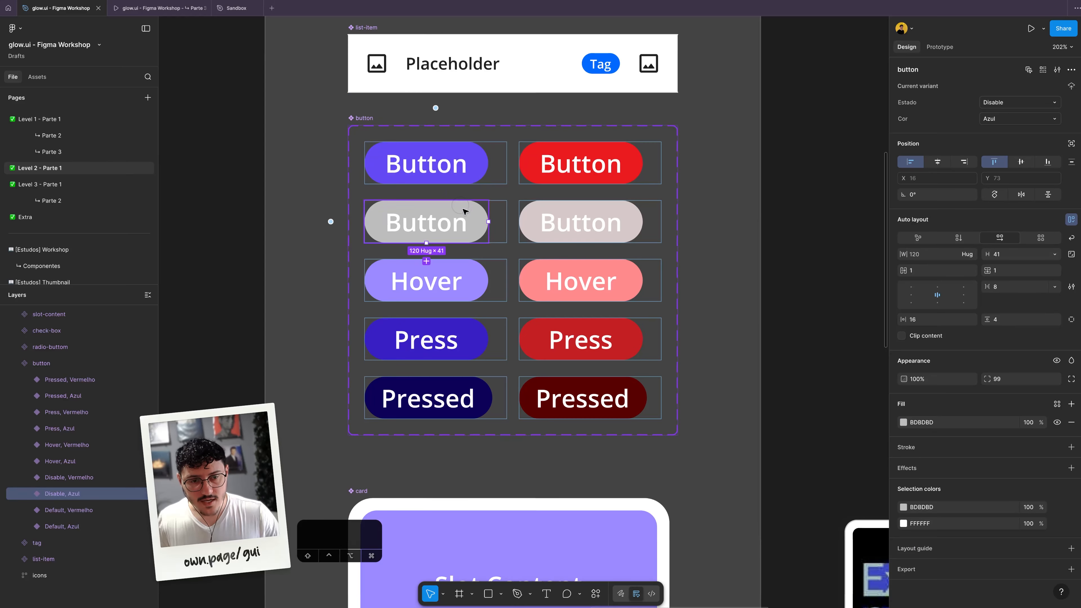
pyautogui.click(292, 187)
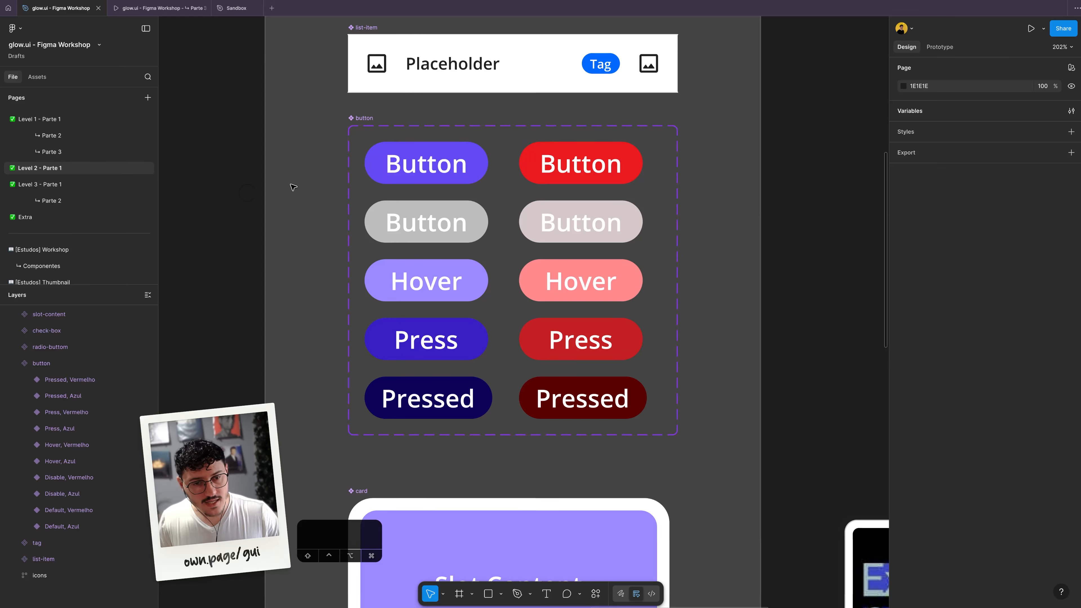
pyautogui.click(357, 115)
pyautogui.click(939, 47)
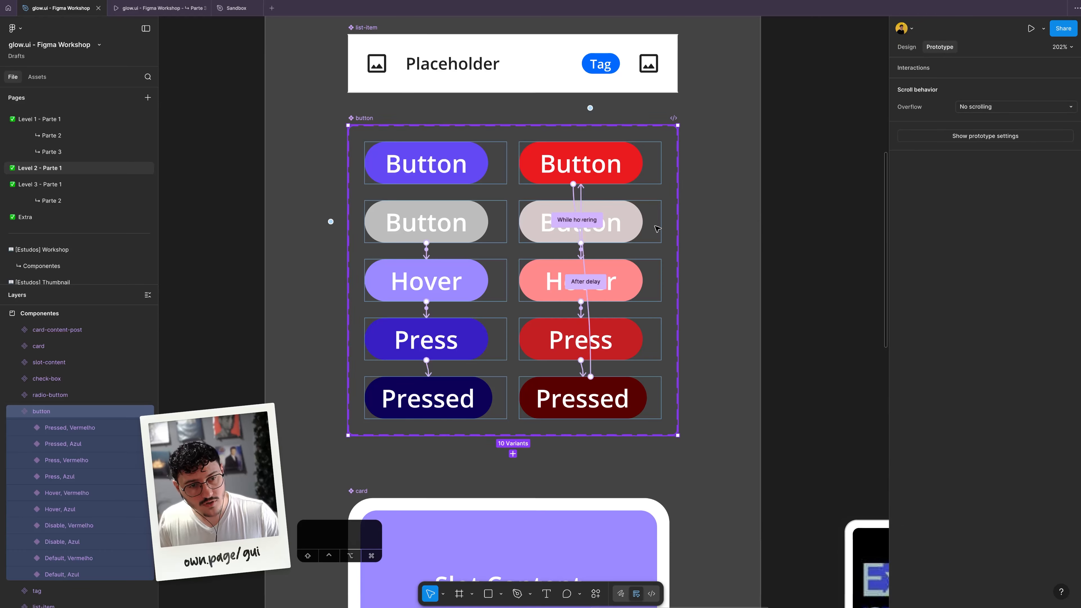
# Step: Copy the red default button variant into frame A of the Change to example on page Parte 3 and test its hover interaction in the preview
pyautogui.click(552, 164)
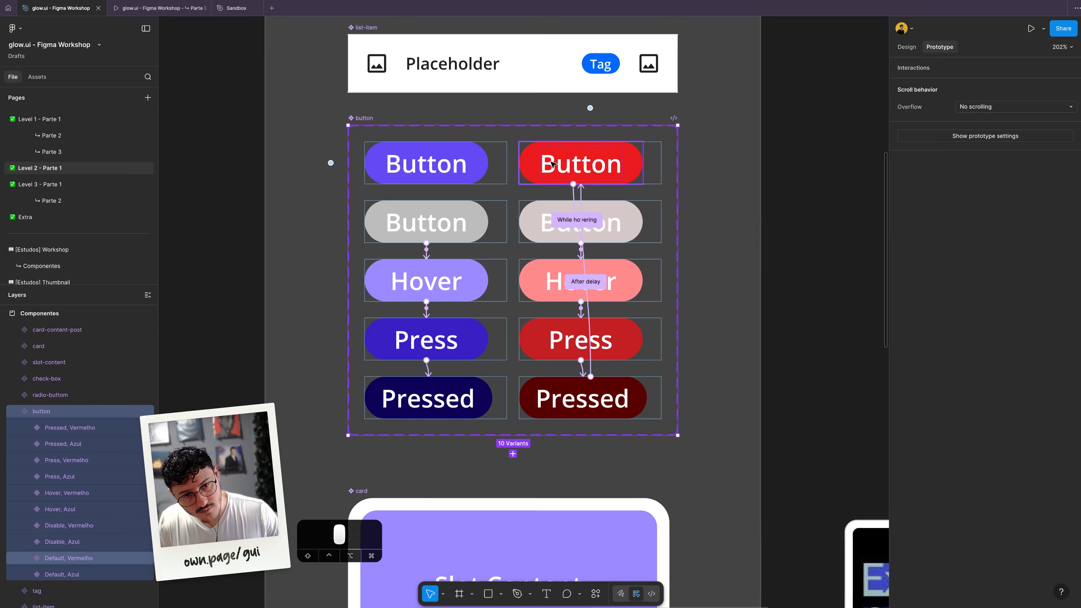
pyautogui.press('super+c')
pyautogui.press('super+c')
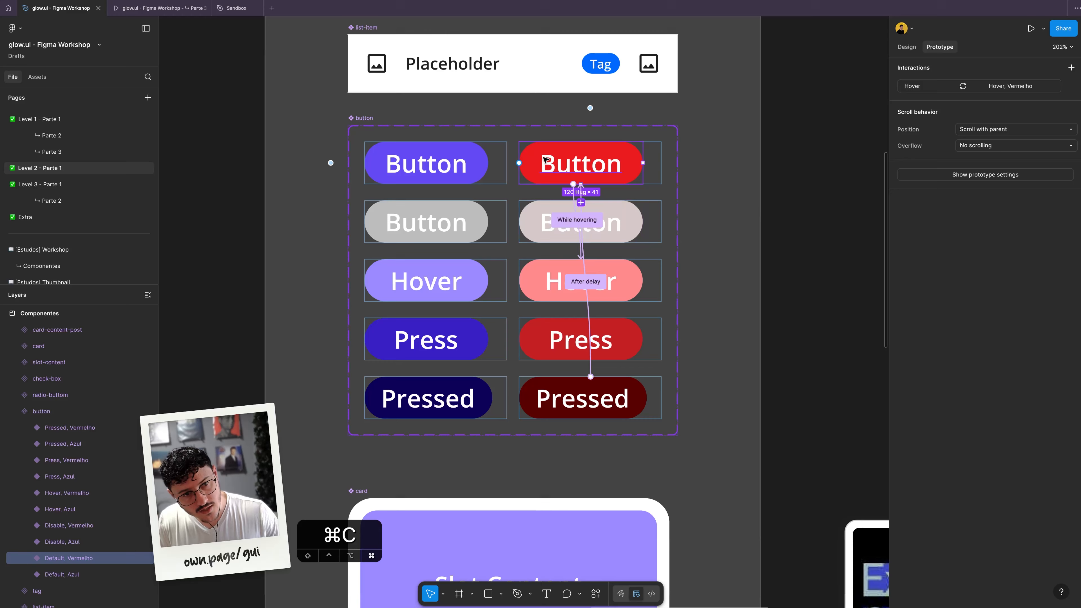
pyautogui.click(60, 151)
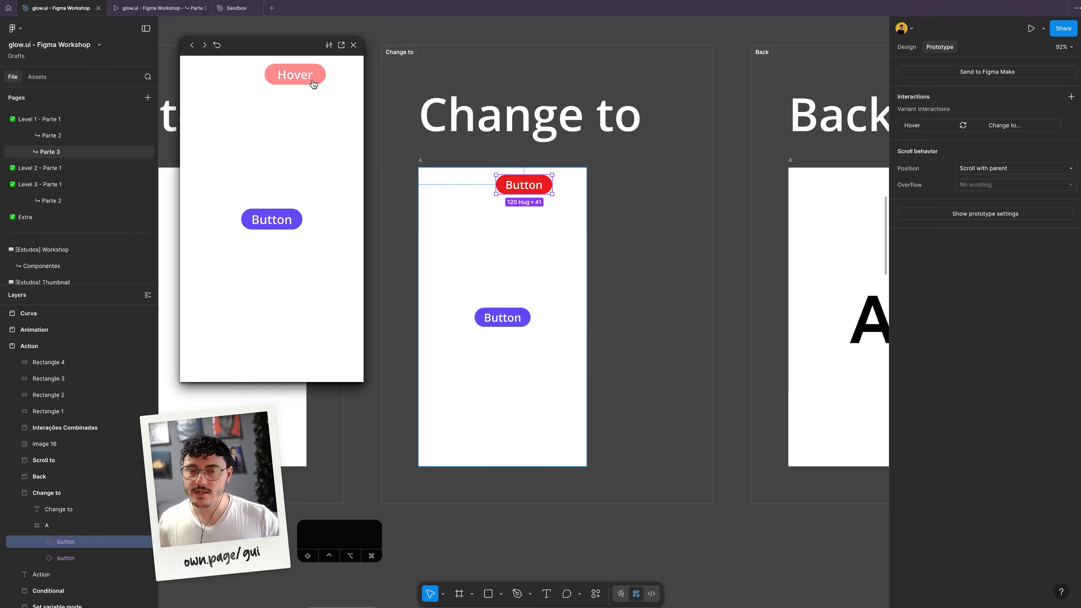
pyautogui.click(312, 83)
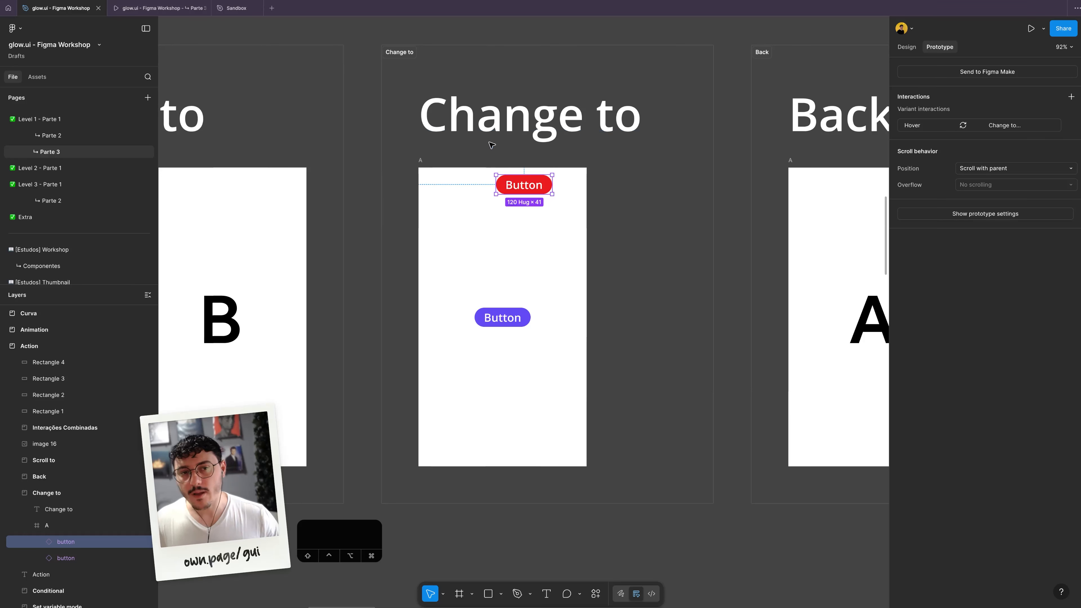
pyautogui.moveTo(541, 188); pyautogui.dragTo(539, 198)
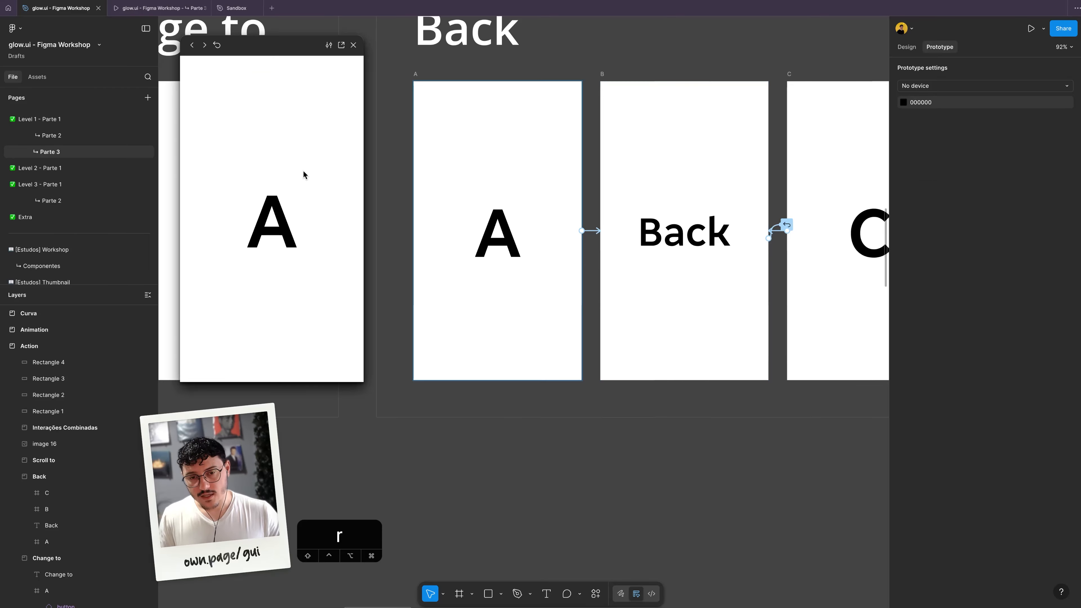
# Step: Test the Back example in the preview, going to the Back screen and returning first from frame A and then from frame C
pyautogui.click(321, 157)
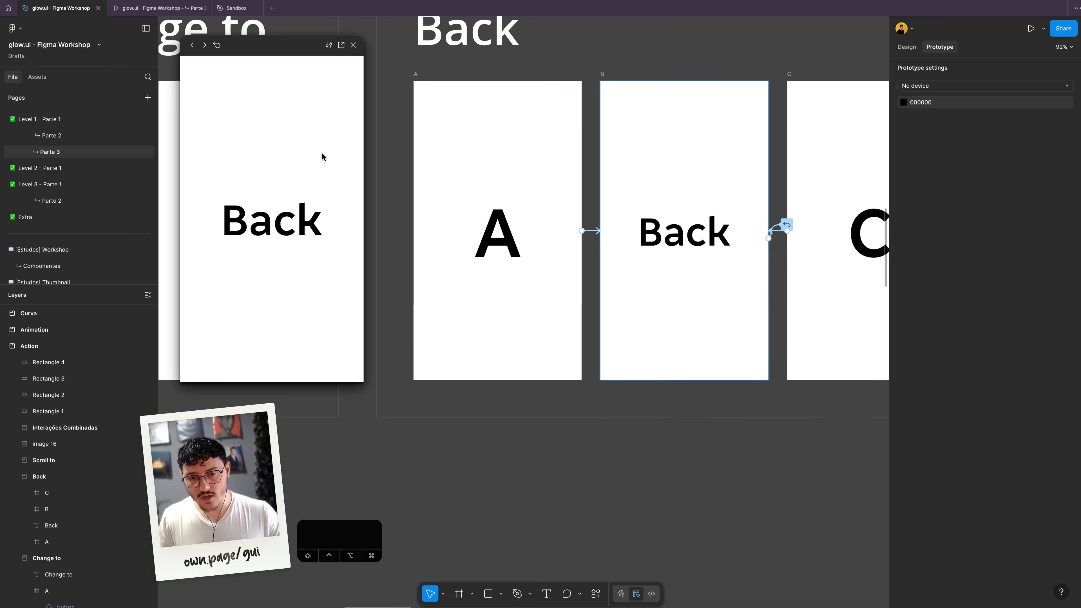
pyautogui.click(303, 162)
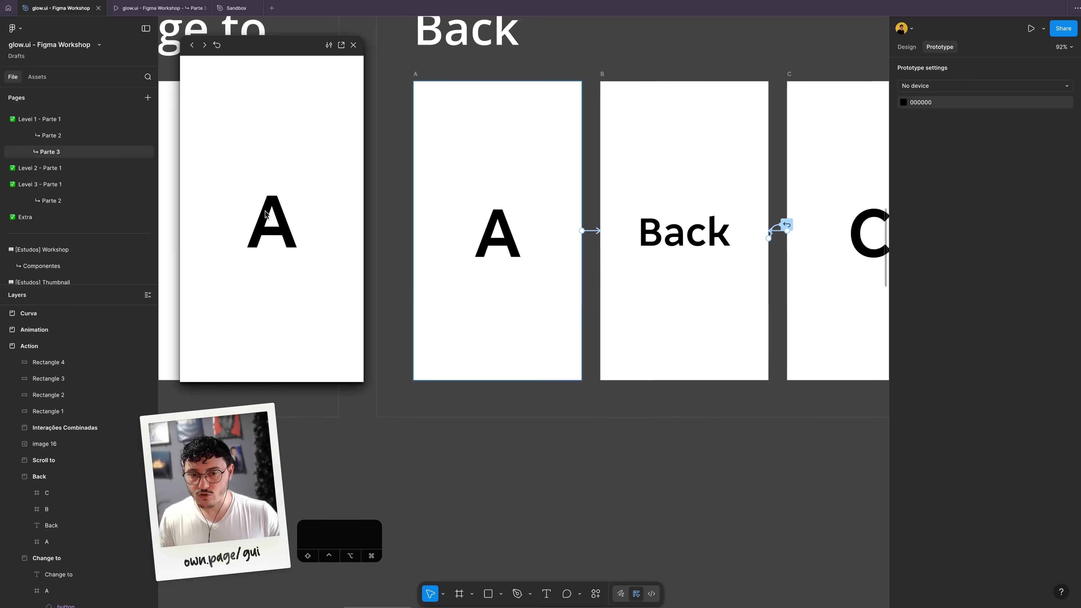
pyautogui.click(790, 75)
pyautogui.moveTo(795, 76); pyautogui.dragTo(735, 84)
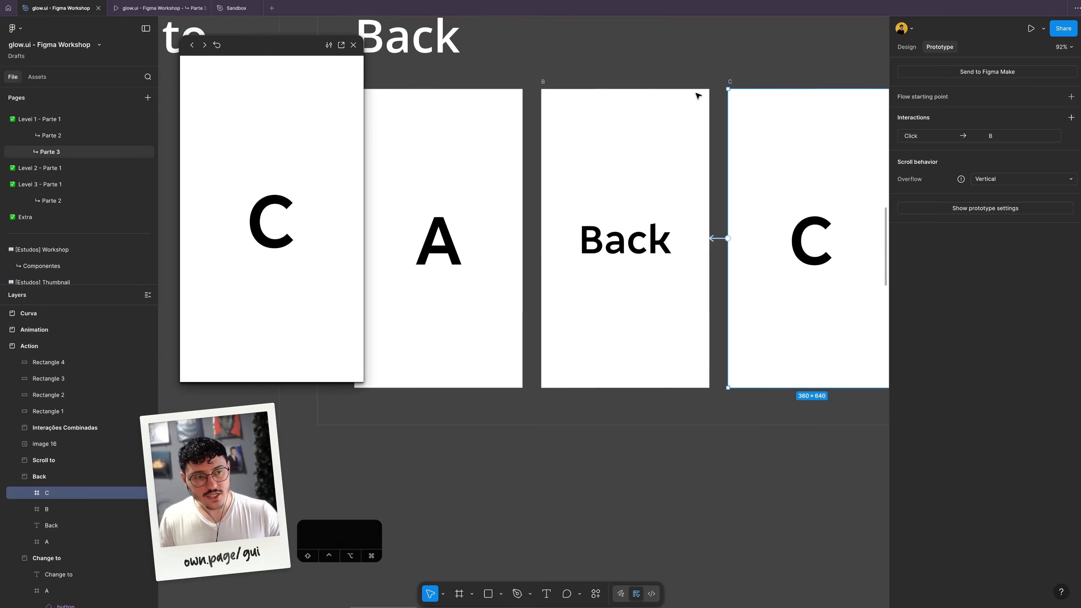
pyautogui.click(313, 157)
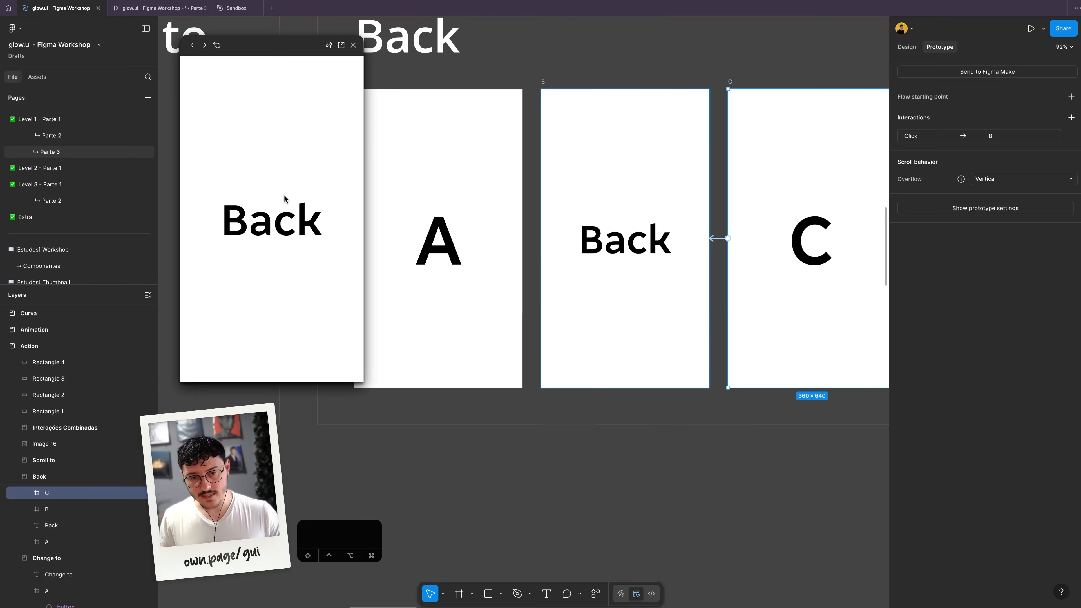
pyautogui.click(281, 207)
# Step: Open frame B's interaction in the Back example to check its trigger and action, and close its settings
pyautogui.click(707, 249)
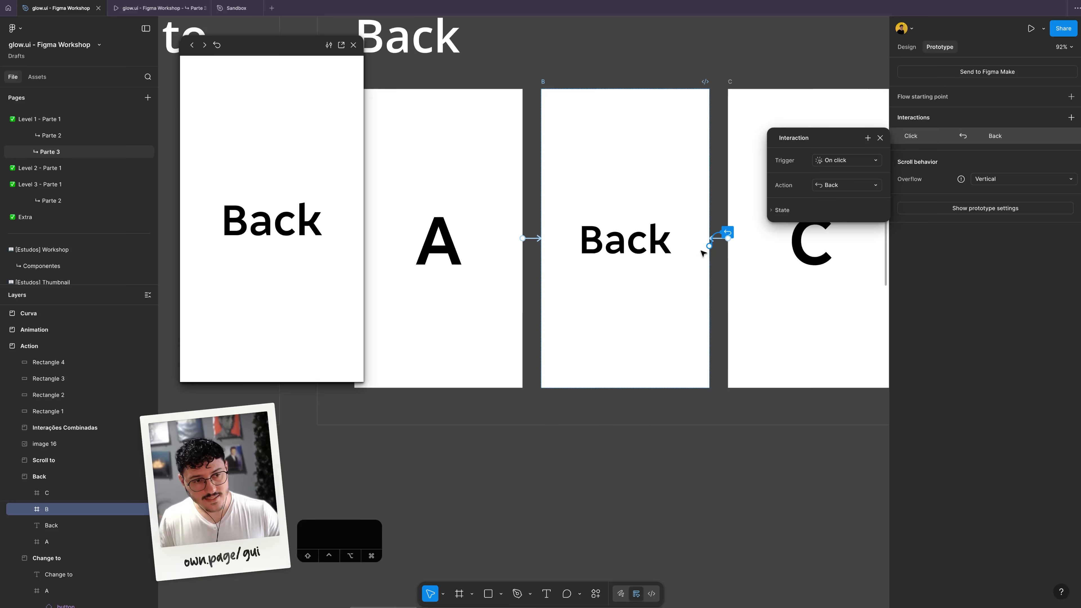
pyautogui.click(915, 138)
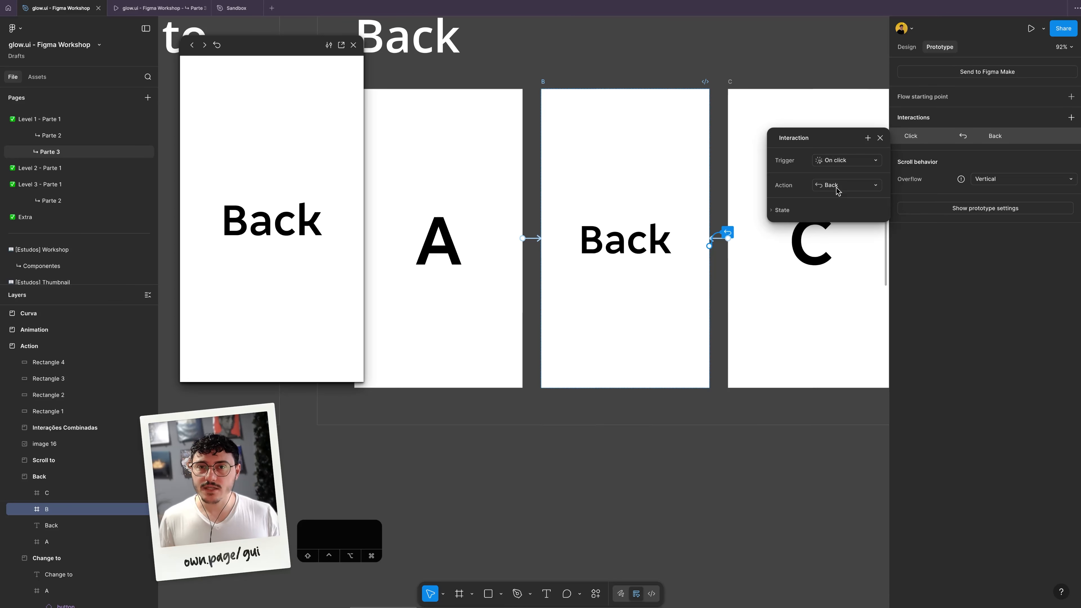
pyautogui.click(540, 249)
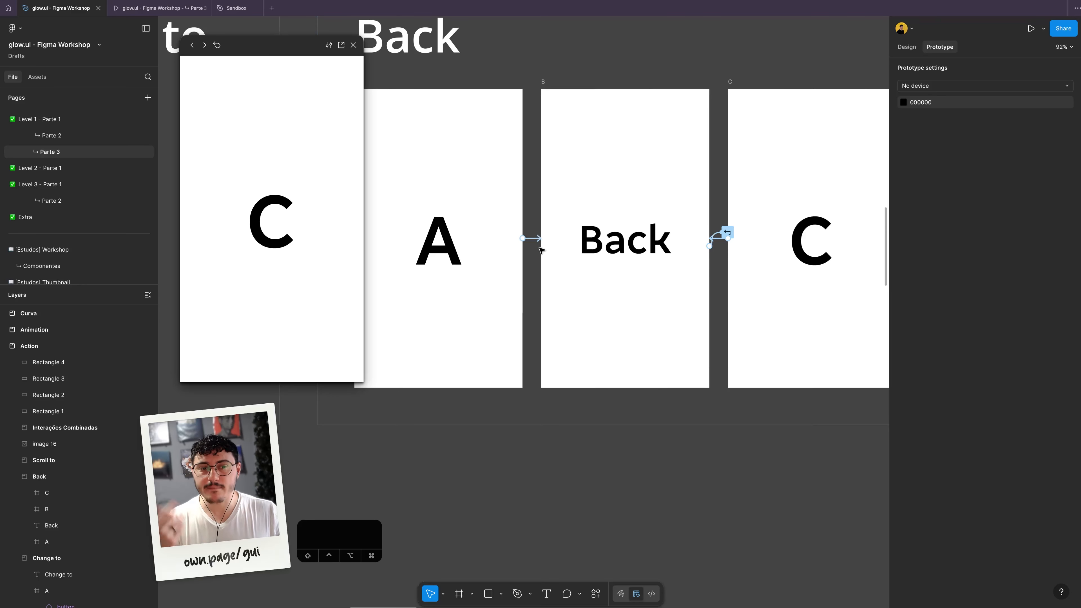
# Step: Set the animation of the A to B interaction in the Back example to Dissolve and test it both ways in the preview
pyautogui.scroll(2, 545, 264)
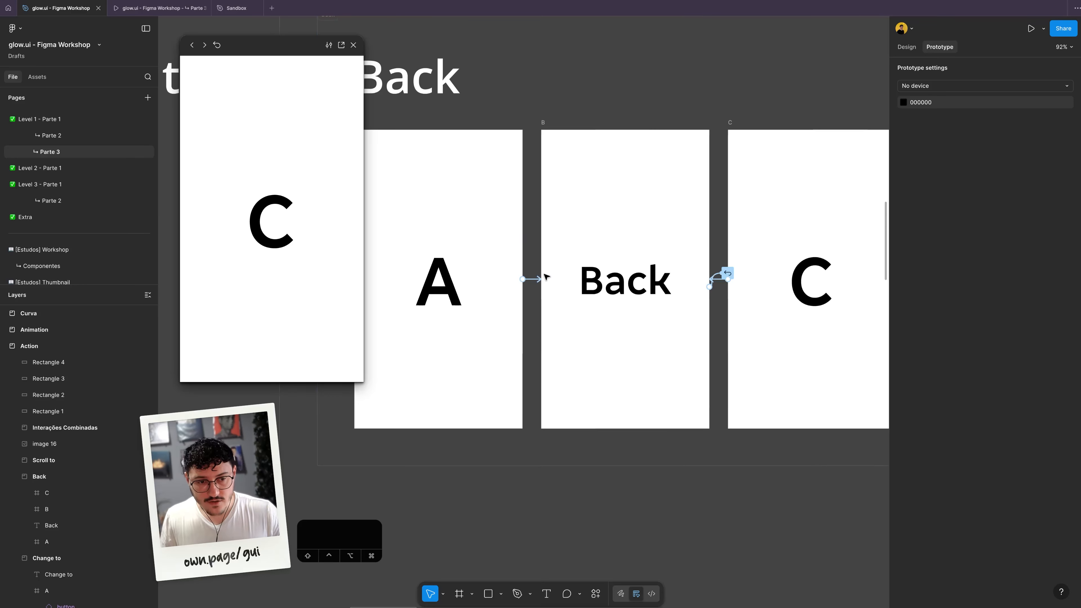
pyautogui.click(545, 277)
pyautogui.click(572, 391)
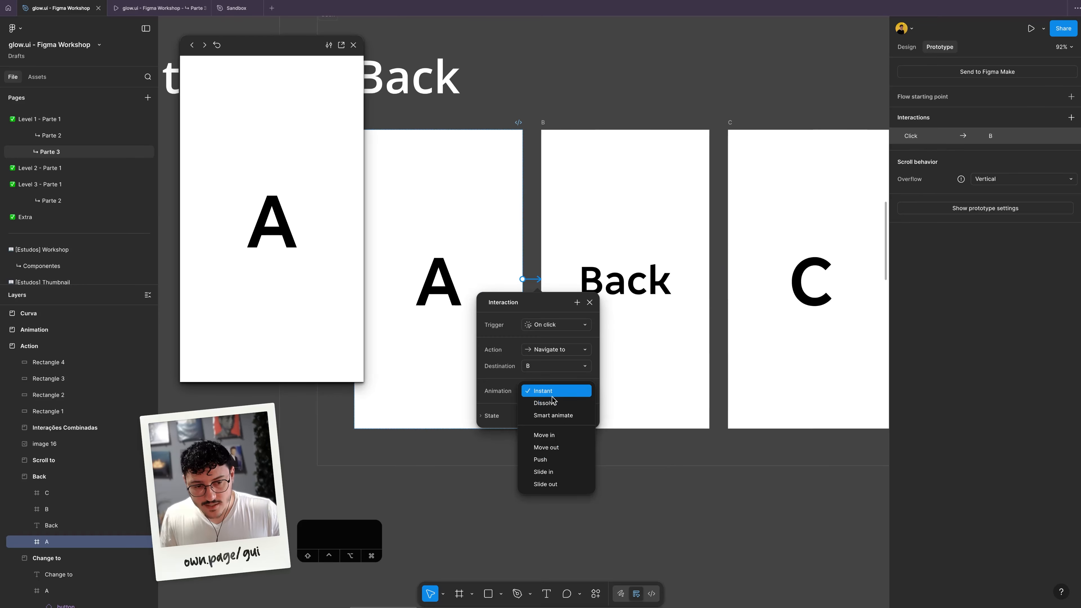
pyautogui.click(552, 402)
pyautogui.click(317, 225)
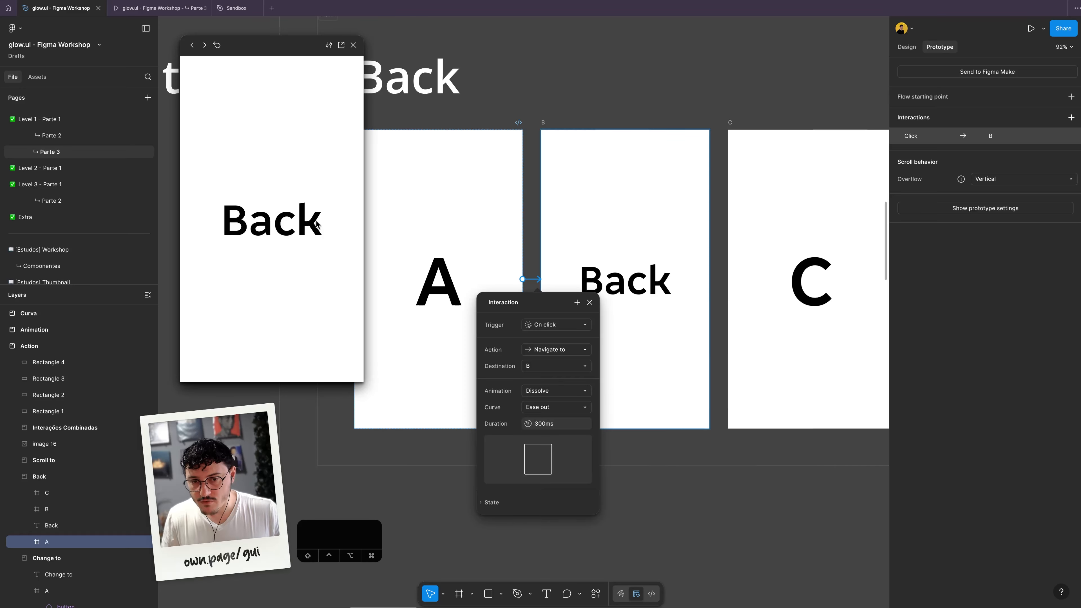
pyautogui.click(316, 223)
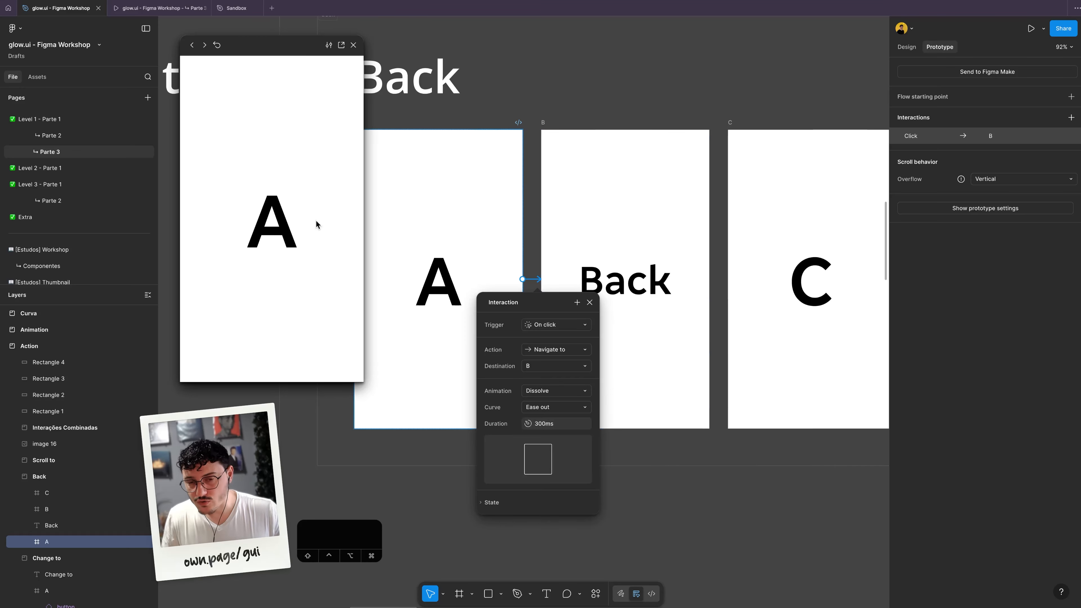
pyautogui.click(315, 222)
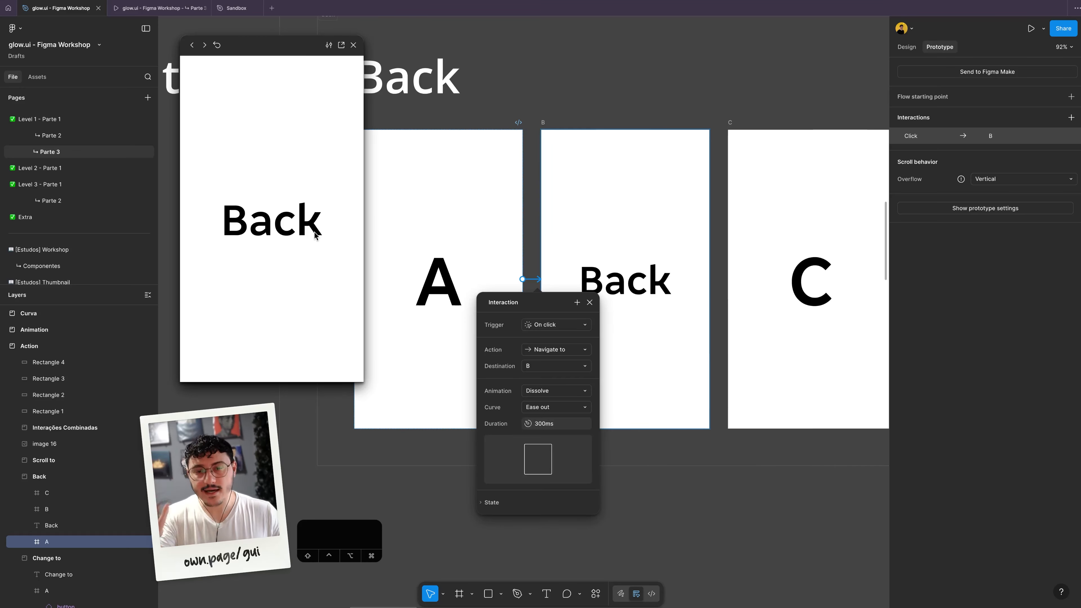
pyautogui.click(315, 232)
pyautogui.click(483, 229)
pyautogui.hscroll(5, 483, 230)
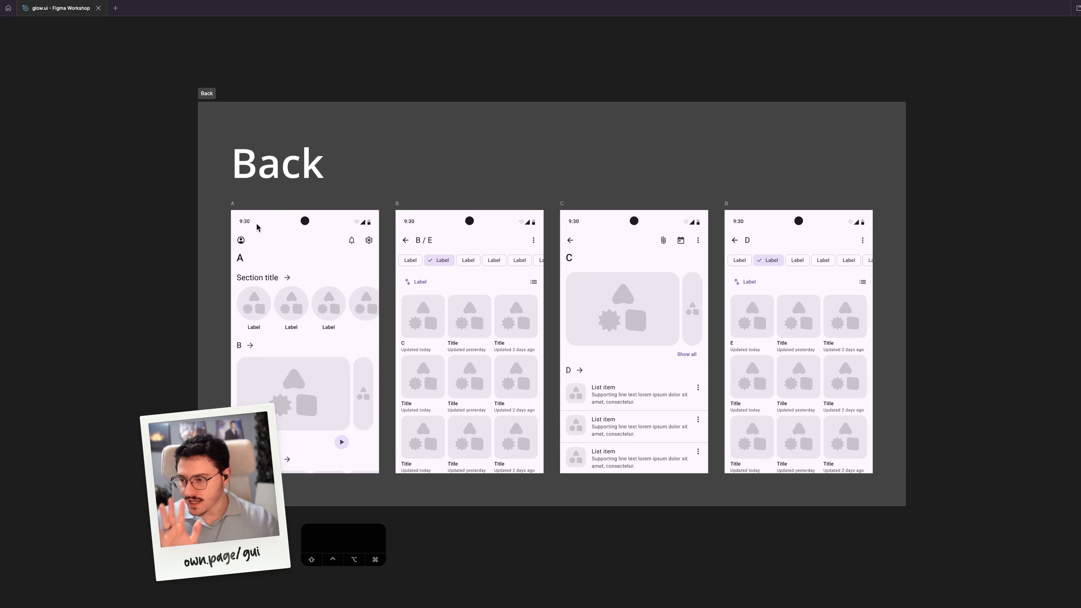
# Step: Show the hidden interface and change the first section title in frame A of the Back mobile example to "B / E"
pyautogui.hscroll(-2, 256, 228)
pyautogui.scroll(-2, 256, 227)
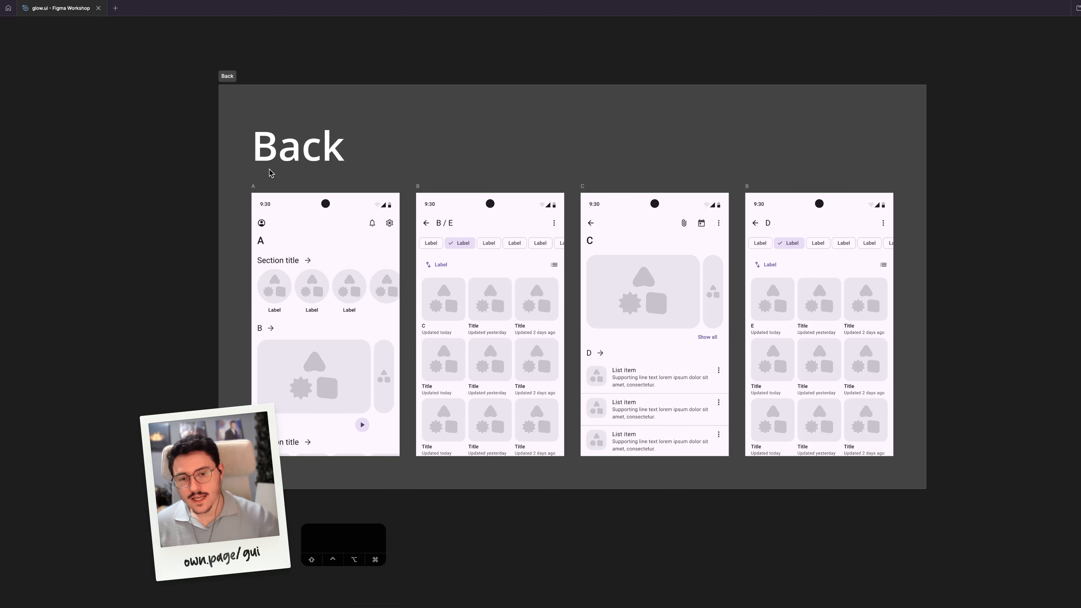
pyautogui.scroll(3, 269, 172)
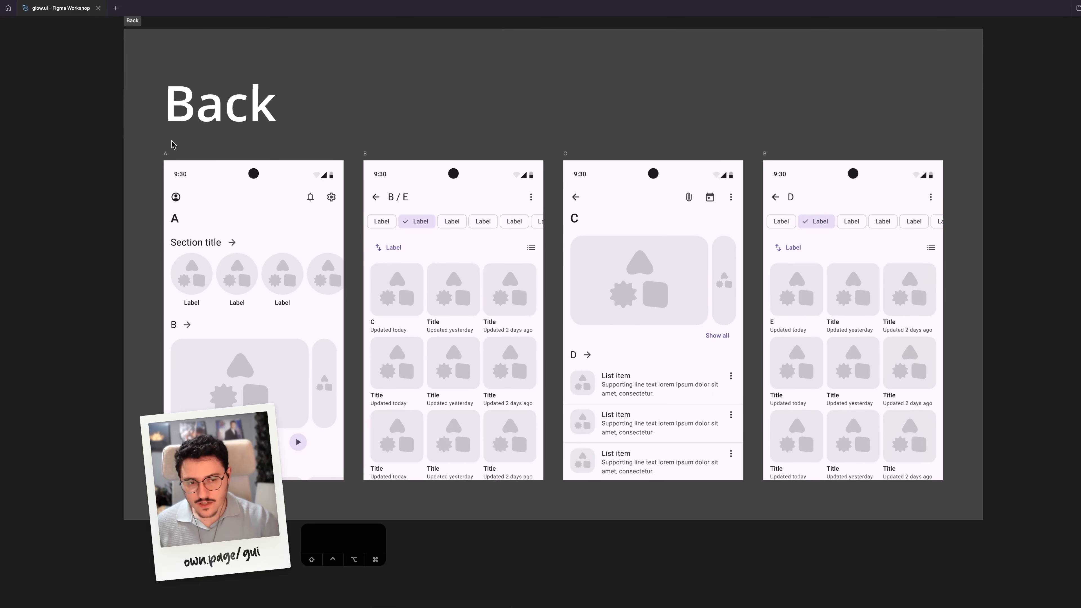
pyautogui.press('super+backslash')
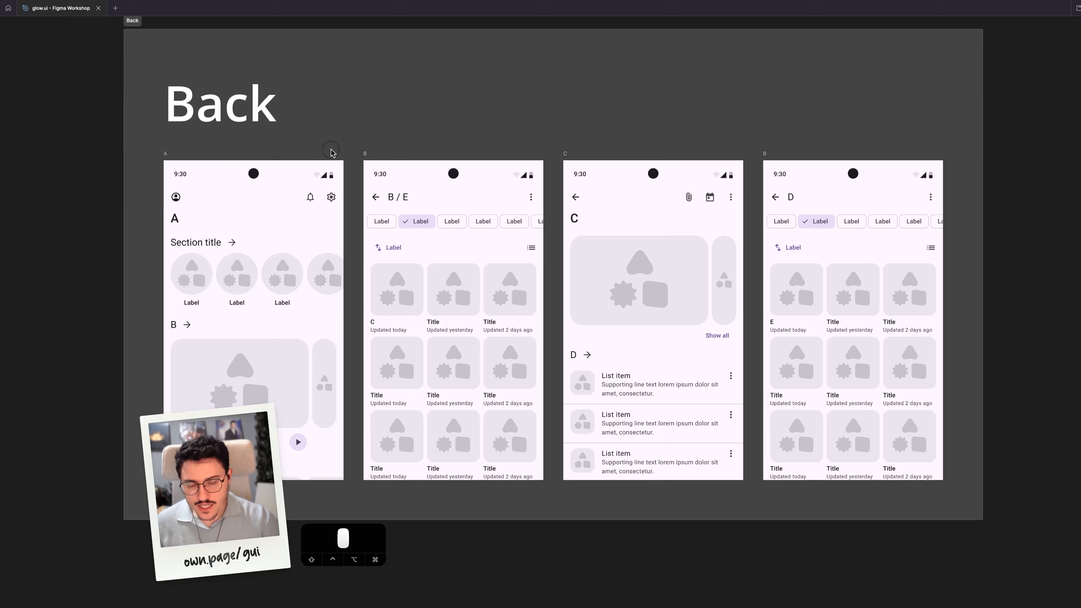
pyautogui.hscroll(-2, 334, 152)
pyautogui.doubleClick(304, 248)
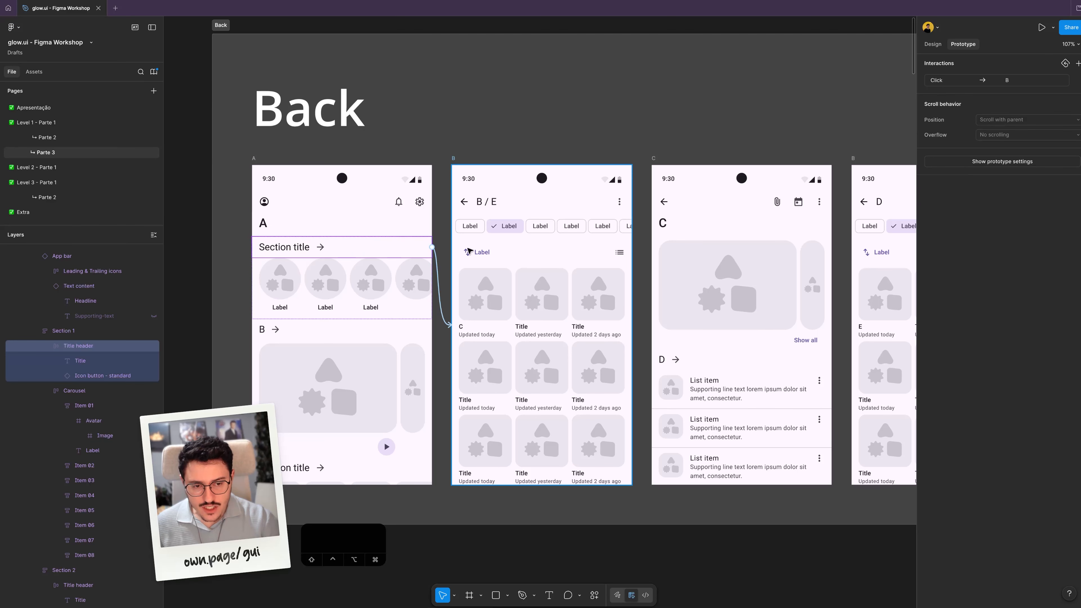
pyautogui.doubleClick(294, 250)
pyautogui.write('B / E')
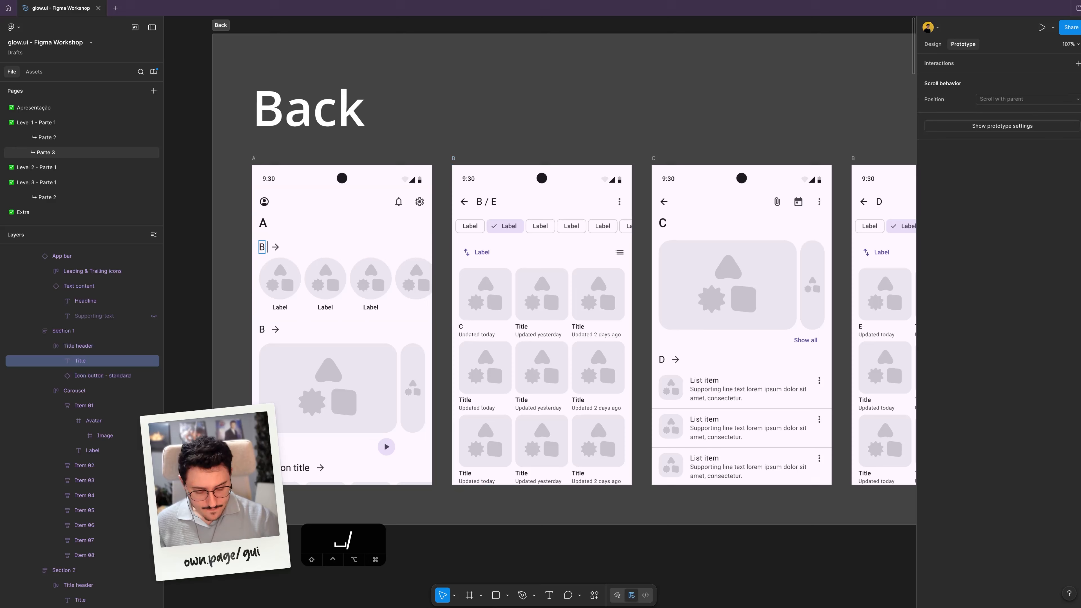
pyautogui.click(423, 108)
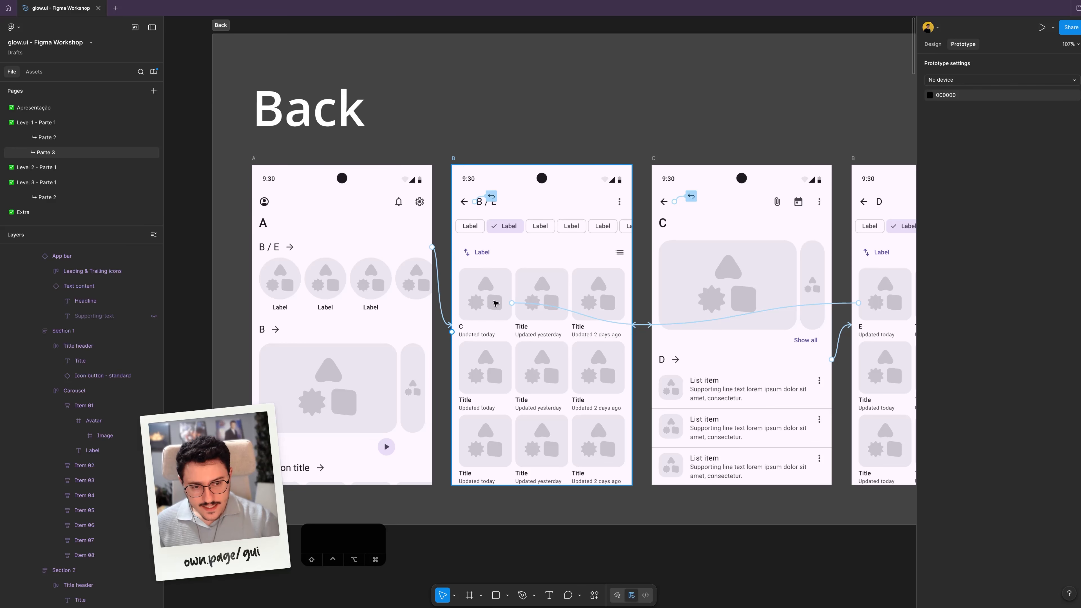
# Step: Examine the navigation connections from card C to screen C, from header D to screen D, and from card E back to the B / E screen
pyautogui.click(511, 303)
pyautogui.moveTo(497, 296); pyautogui.dragTo(364, 299)
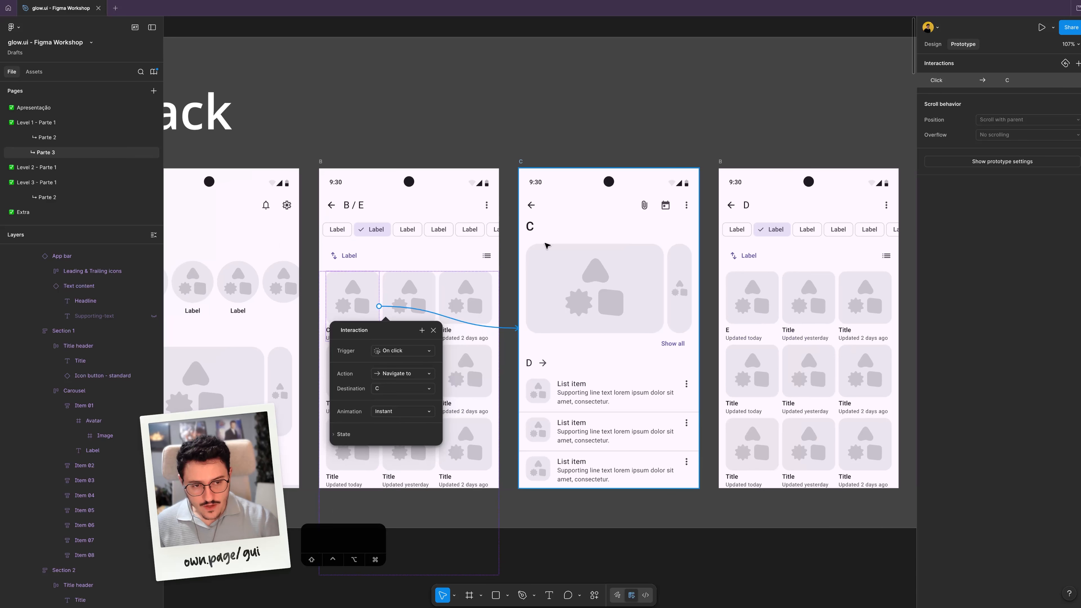
pyautogui.click(548, 363)
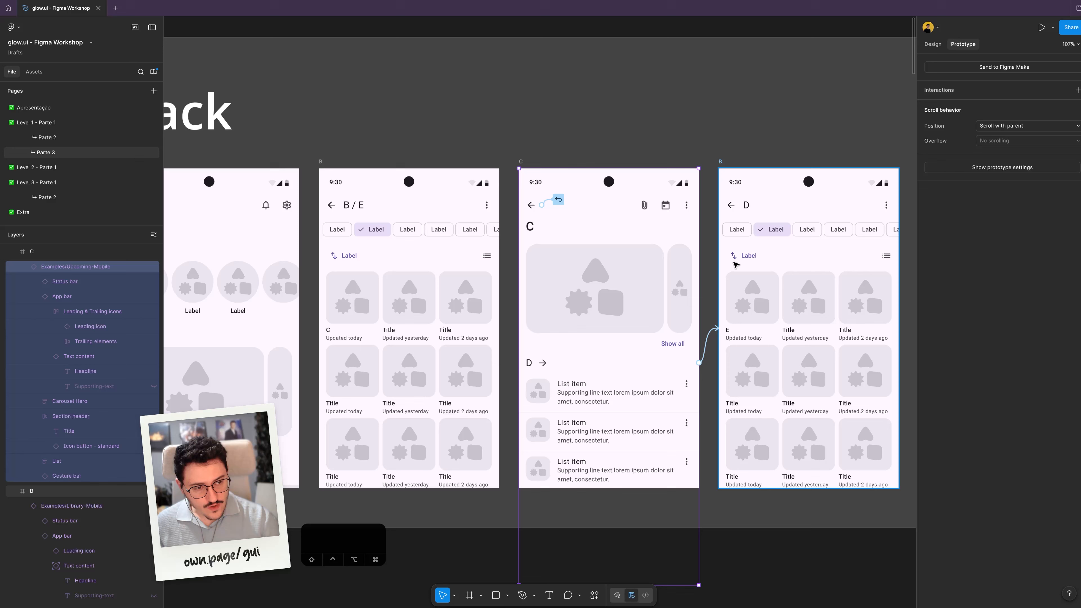
pyautogui.click(744, 254)
pyautogui.click(733, 326)
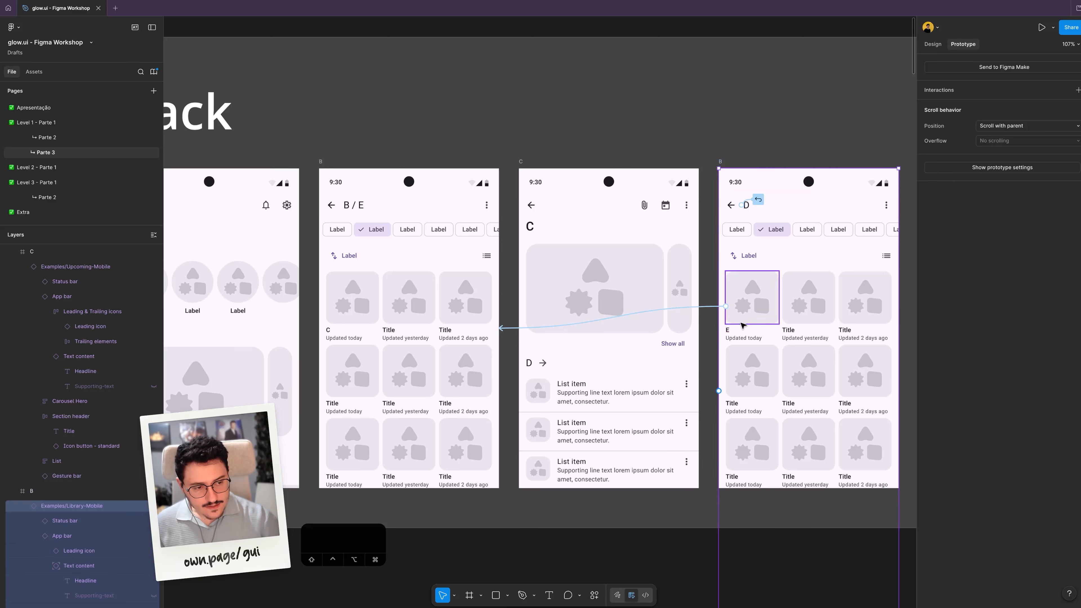
pyautogui.click(421, 299)
# Step: Examine the Back interactions on the back arrows of the D, C and B / E screens
pyautogui.click(779, 194)
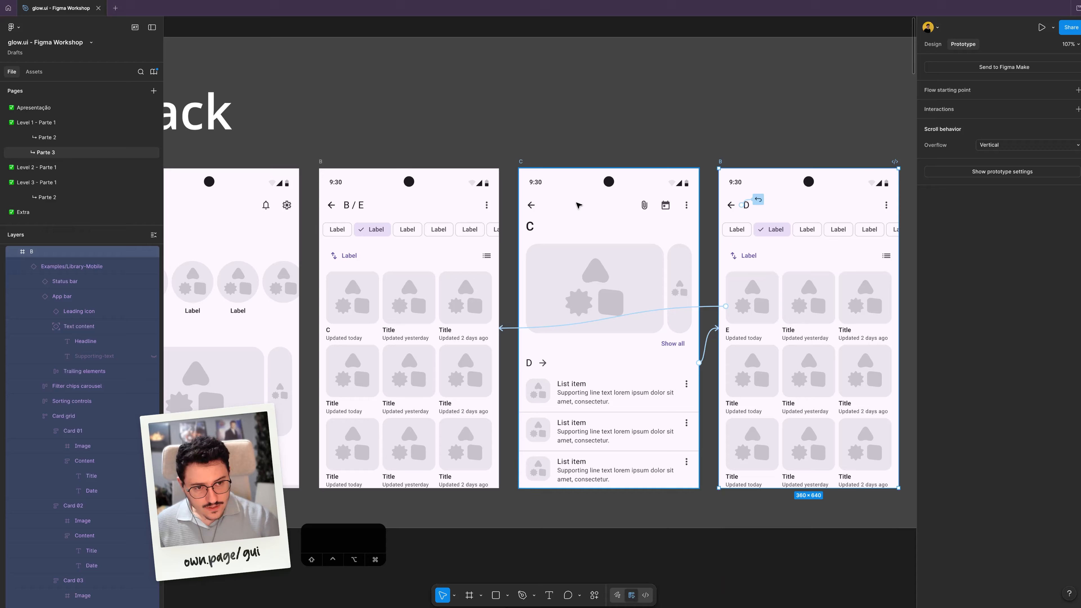
pyautogui.click(539, 206)
pyautogui.click(388, 202)
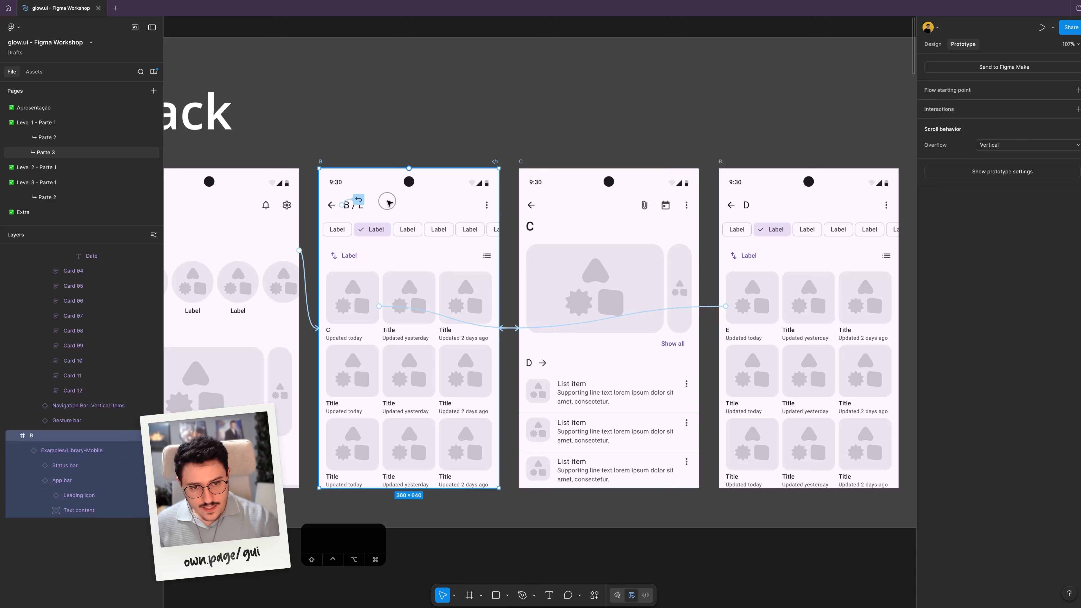
# Step: Examine the prototype connections of screens A, B / E and C in the Back mobile example
pyautogui.hscroll(-3, 239, 206)
pyautogui.click(239, 206)
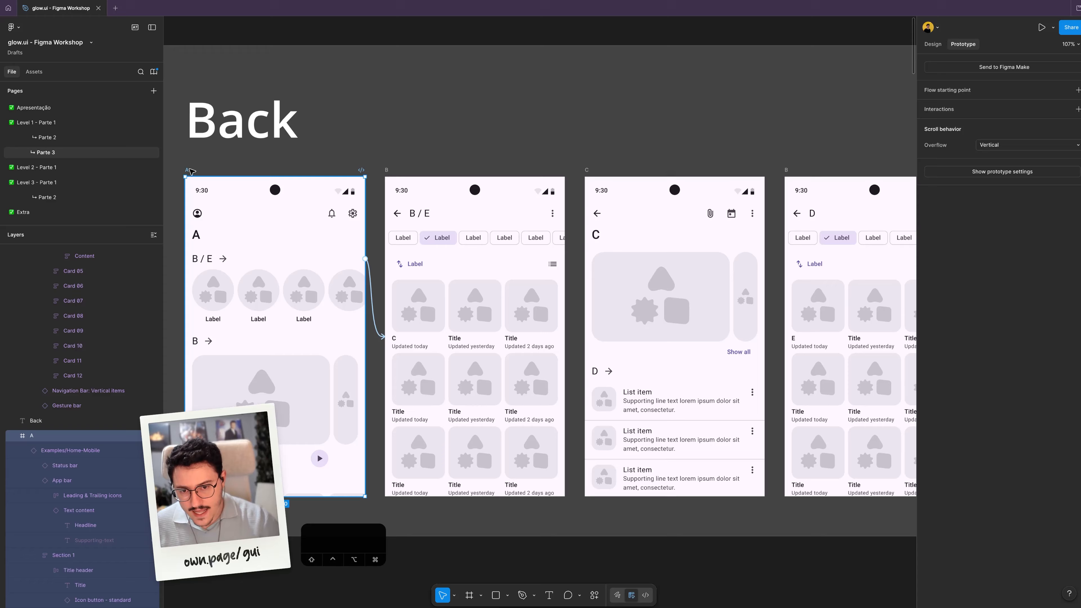
pyautogui.click(387, 170)
pyautogui.click(587, 171)
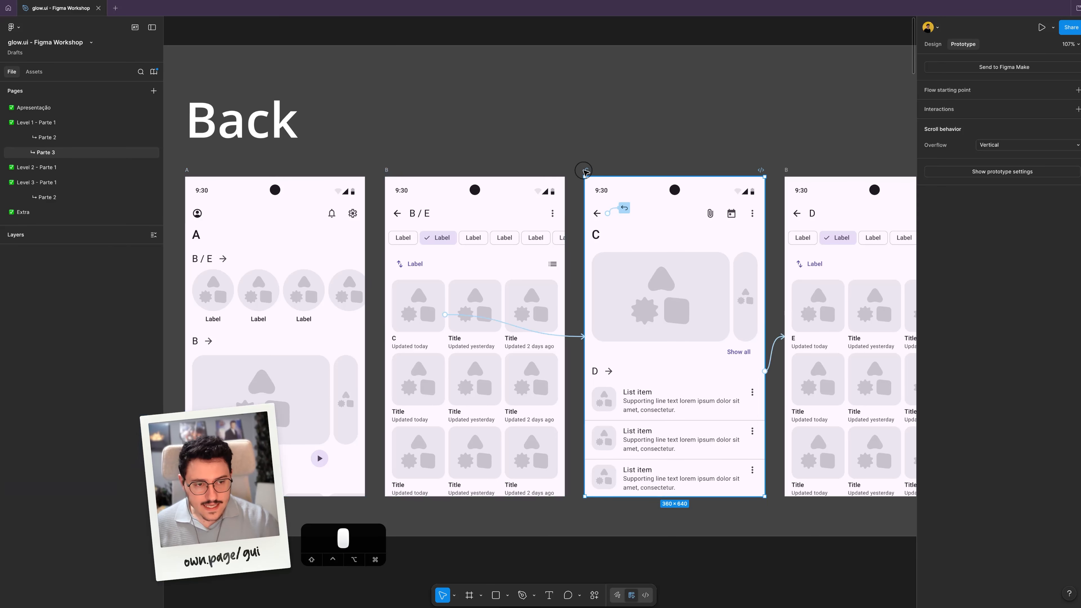
pyautogui.click(382, 167)
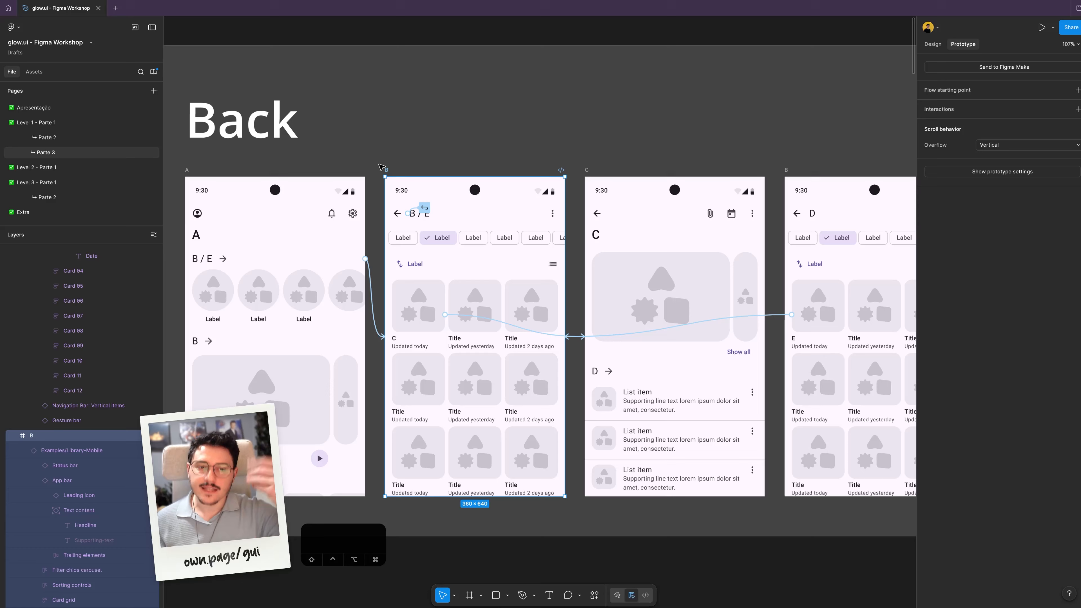
pyautogui.hscroll(2, 422, 166)
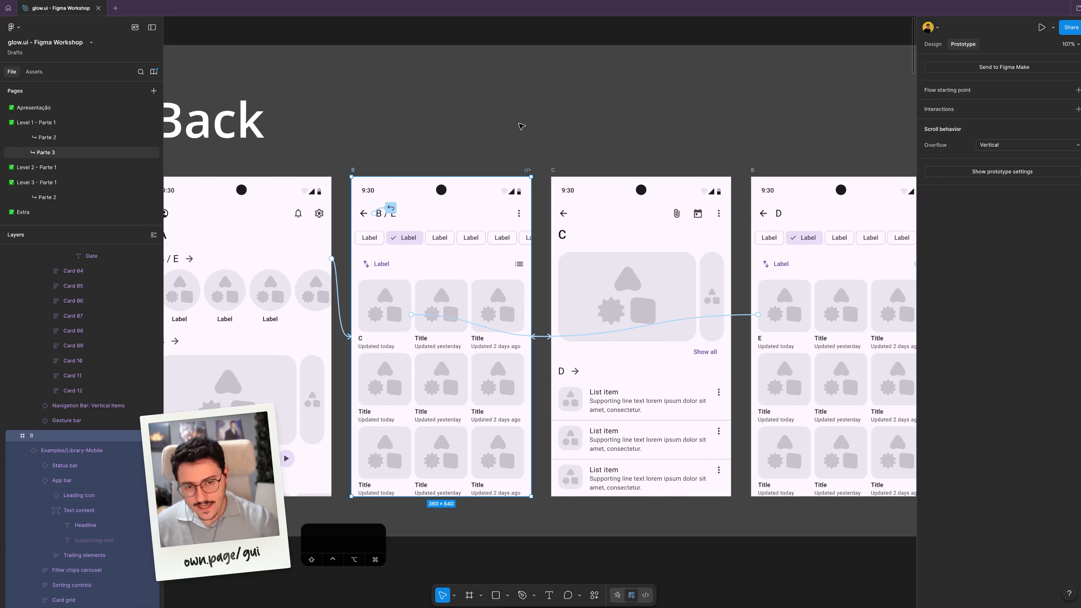
# Step: Preview the Back mobile example from screen A and navigate through B / E, C and D to E
pyautogui.hscroll(-2, 521, 127)
pyautogui.scroll(-1, 522, 127)
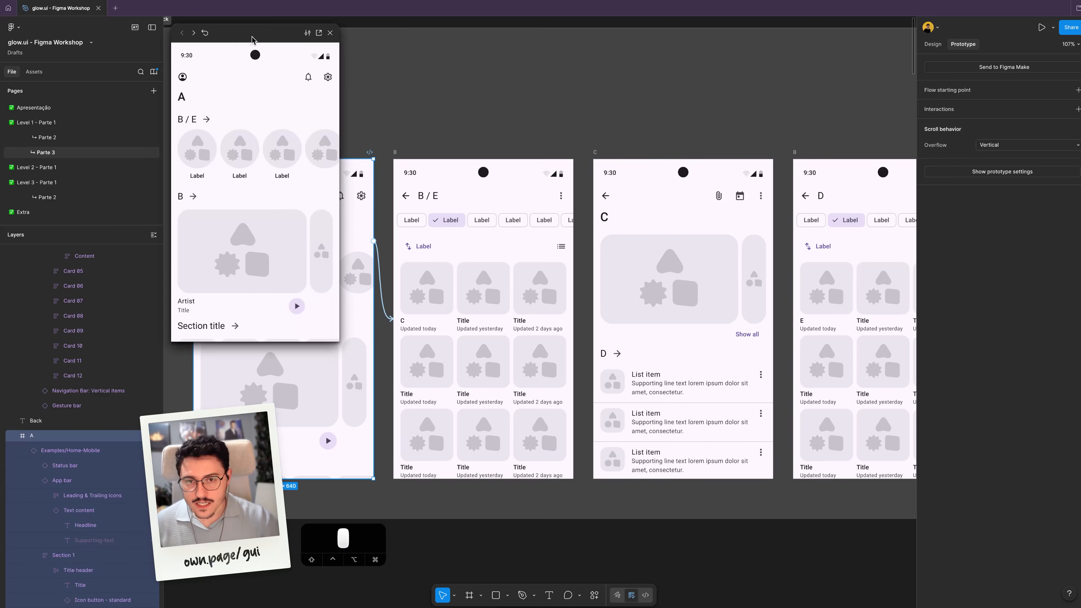
pyautogui.moveTo(252, 39); pyautogui.dragTo(225, 51)
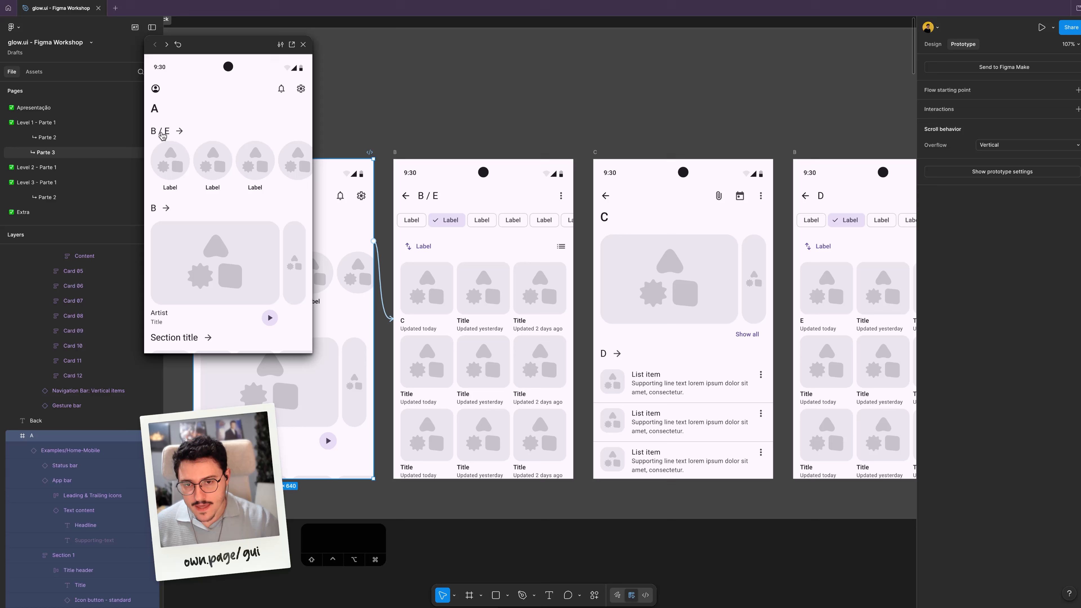
pyautogui.click(161, 135)
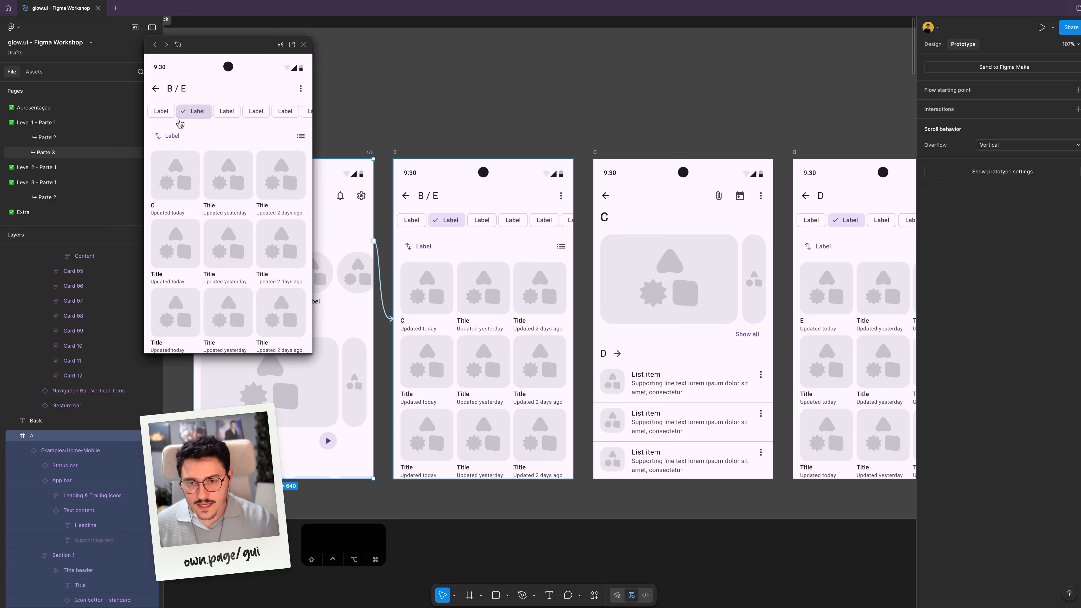
pyautogui.click(174, 191)
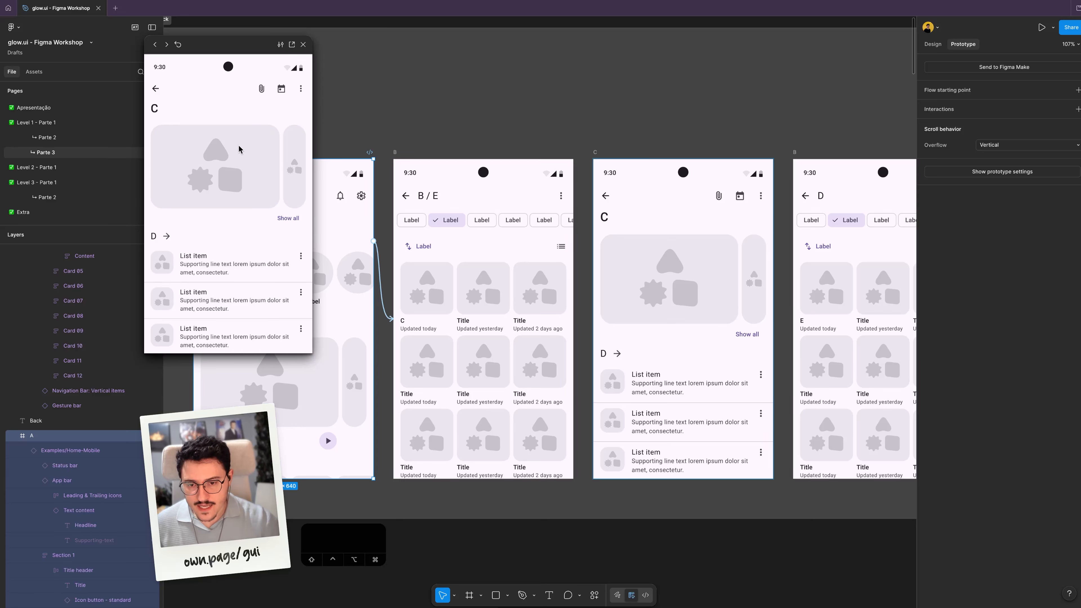
pyautogui.click(167, 236)
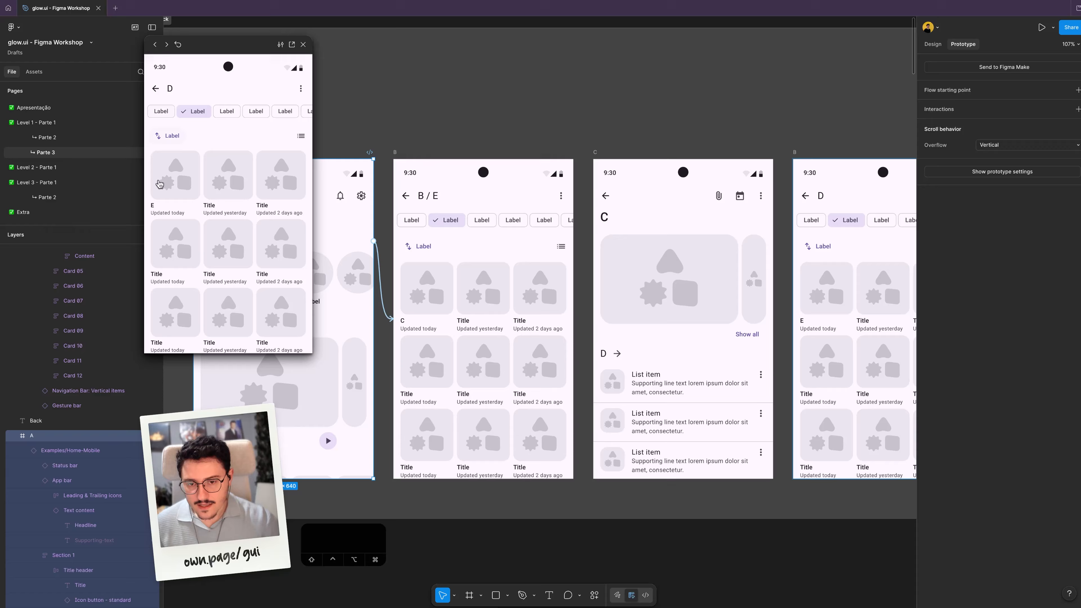
pyautogui.click(162, 190)
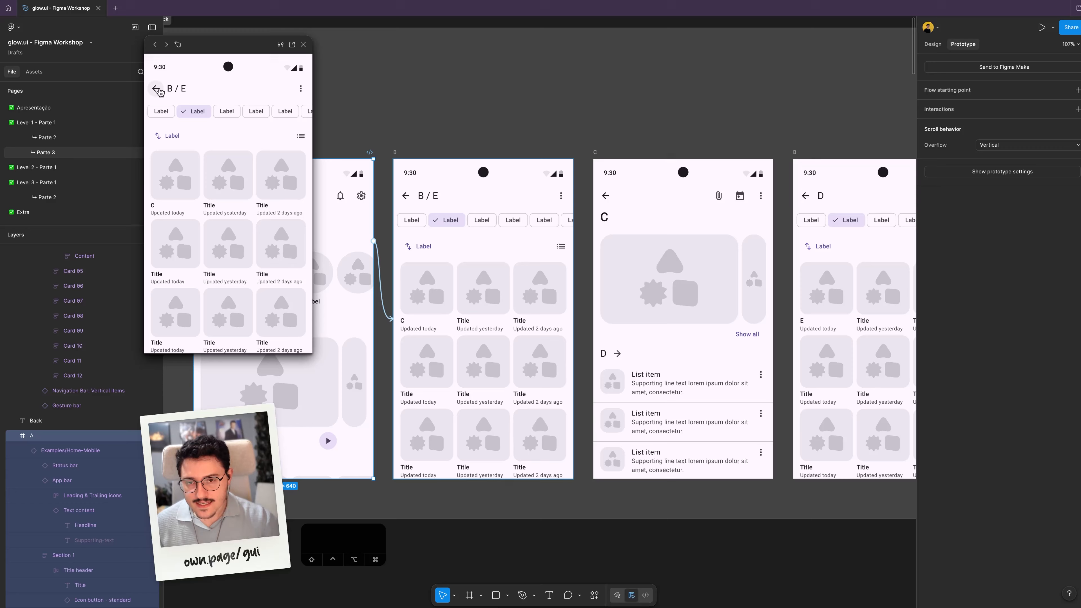
# Step: Test the back arrows in the preview, returning from E through D, C and B / E to screen A
pyautogui.hscroll(3, 765, 220)
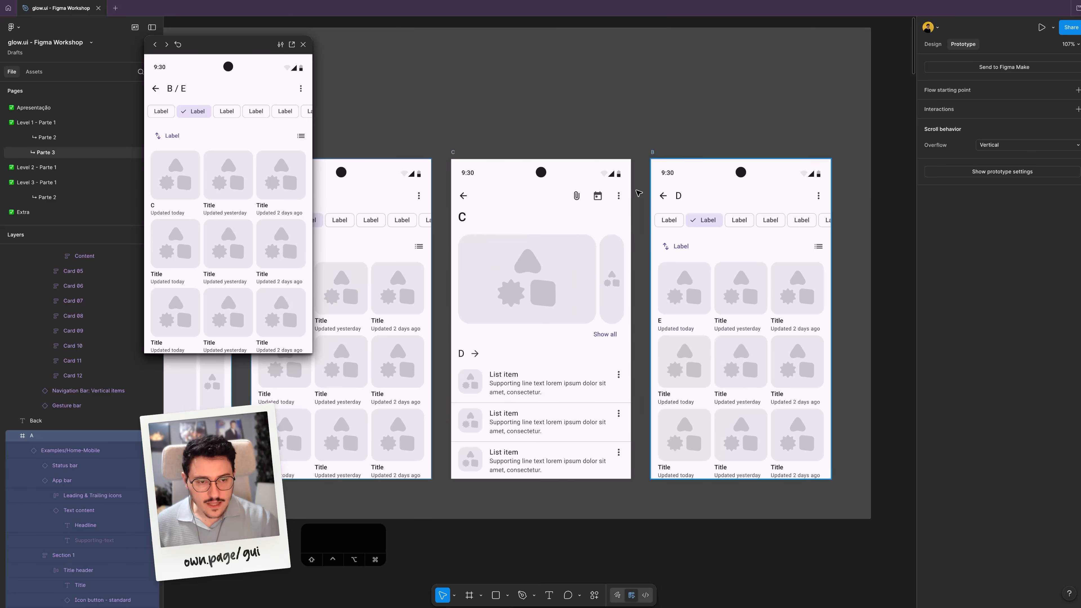
pyautogui.click(156, 88)
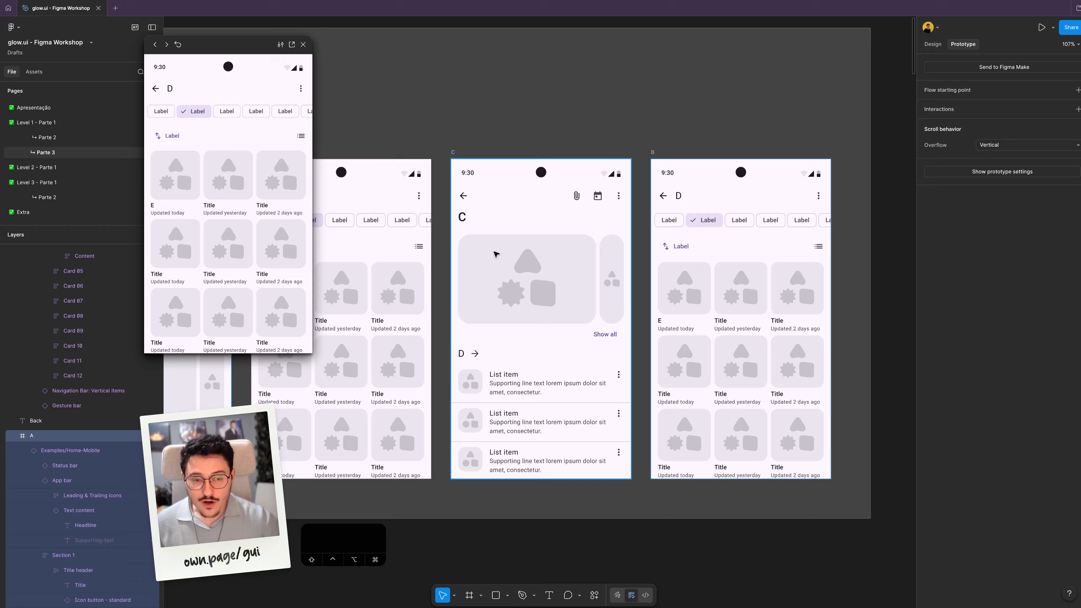
pyautogui.click(155, 89)
pyautogui.hscroll(-3, 432, 162)
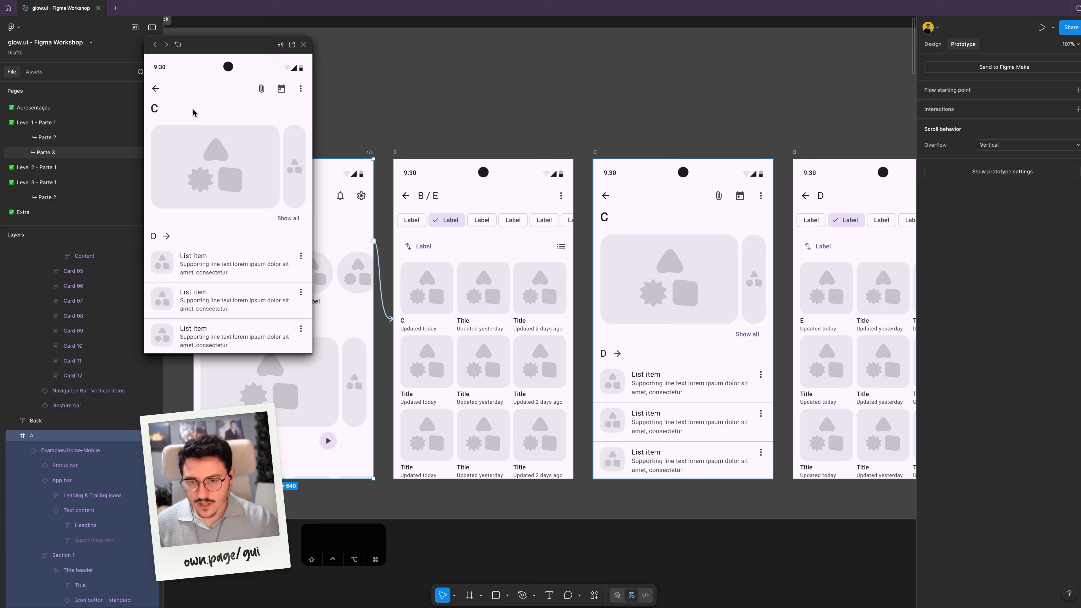
pyautogui.click(155, 88)
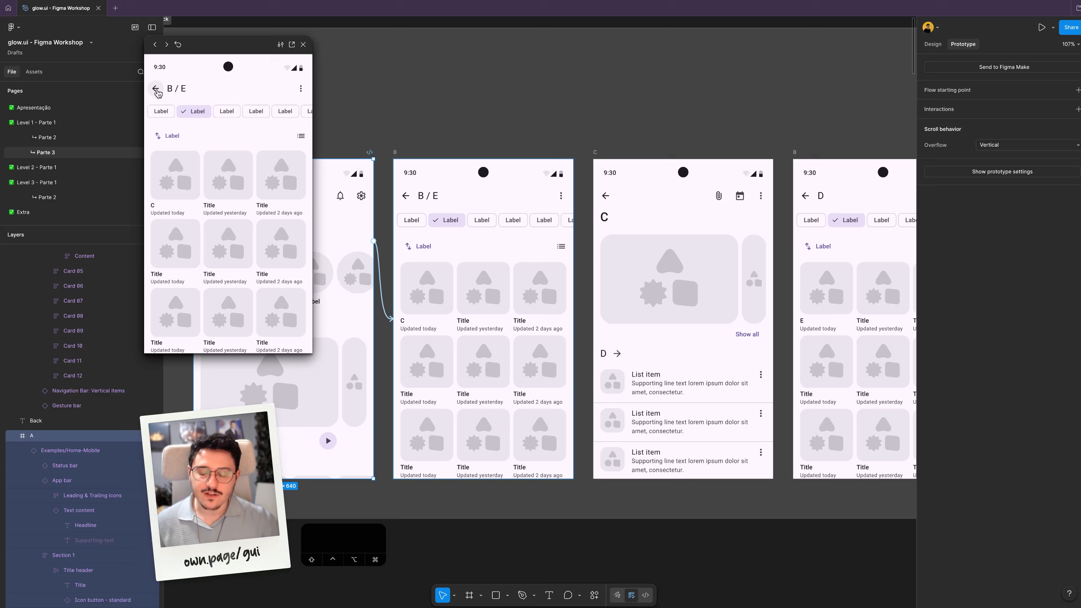
pyautogui.click(158, 93)
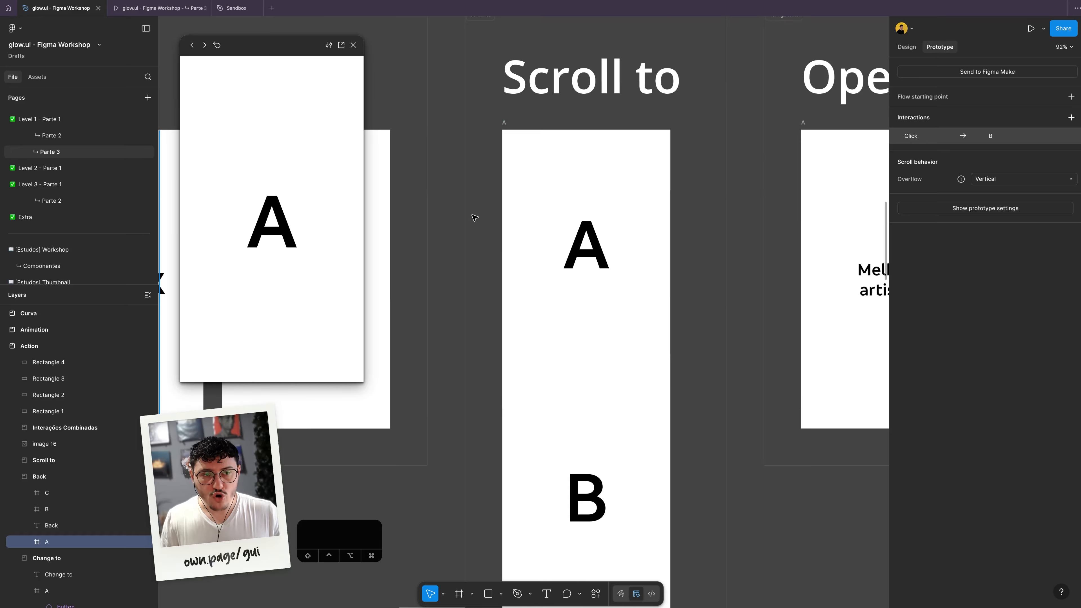
# Step: Preview frame A of the Scroll to example and reveal the clickable areas in it
pyautogui.hscroll(3, 473, 217)
pyautogui.click(450, 188)
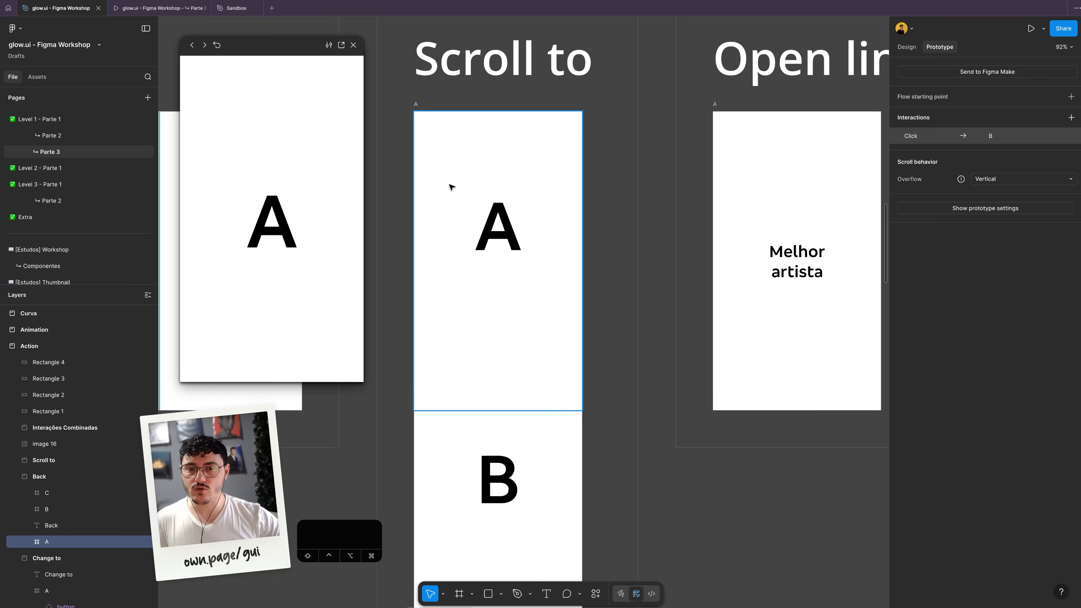
pyautogui.click(452, 187)
pyautogui.click(347, 102)
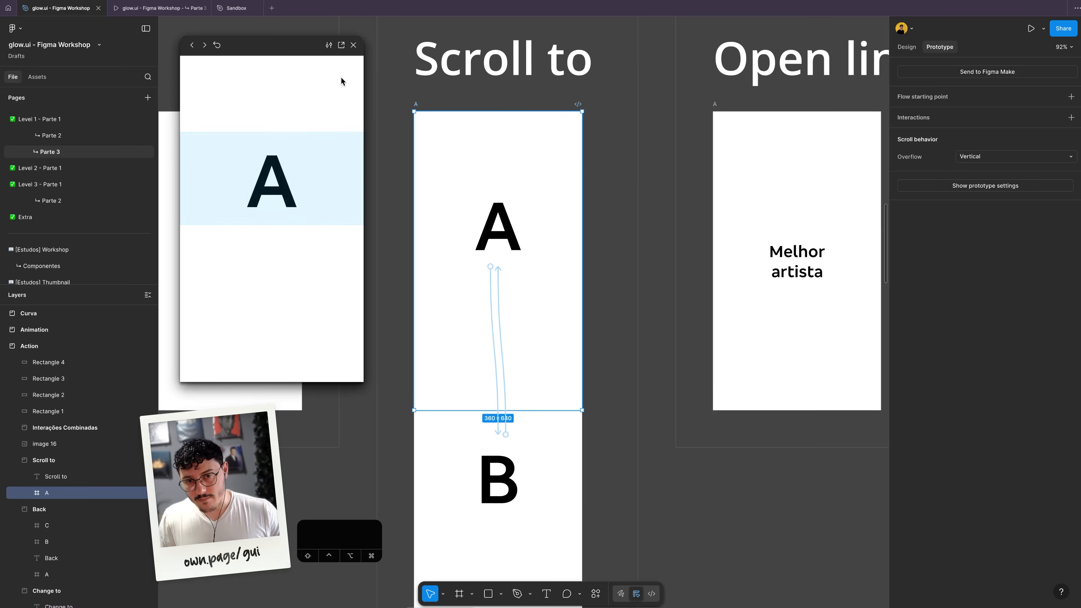
pyautogui.click(295, 84)
pyautogui.click(295, 84)
pyautogui.click(333, 138)
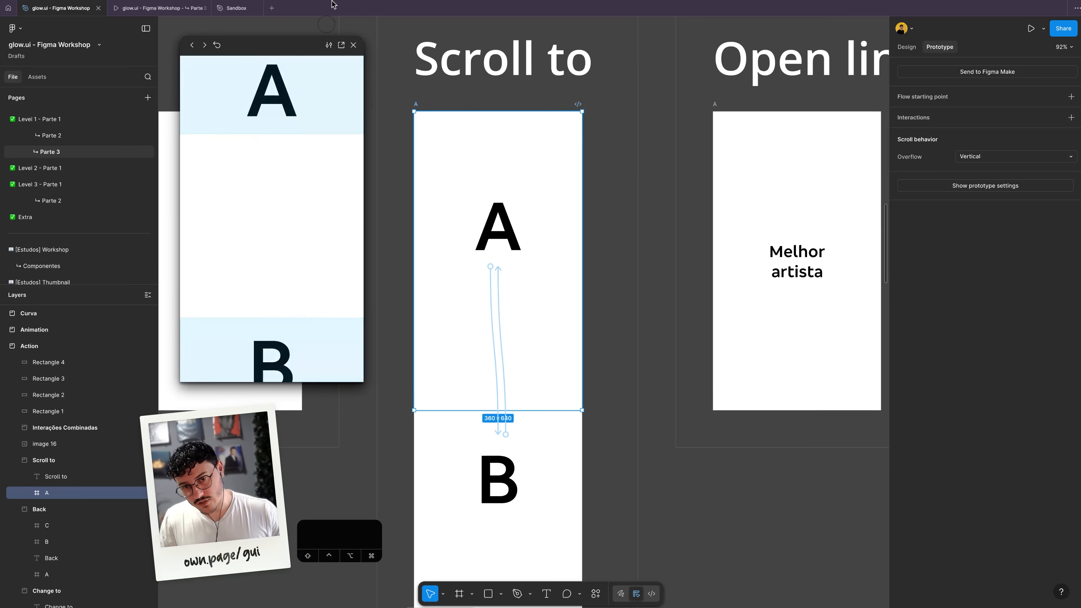
# Step: Scroll the Scroll to preview manually and test the jumps between the A and B texts
pyautogui.moveTo(332, 315); pyautogui.dragTo(334, 348)
pyautogui.click(313, 99)
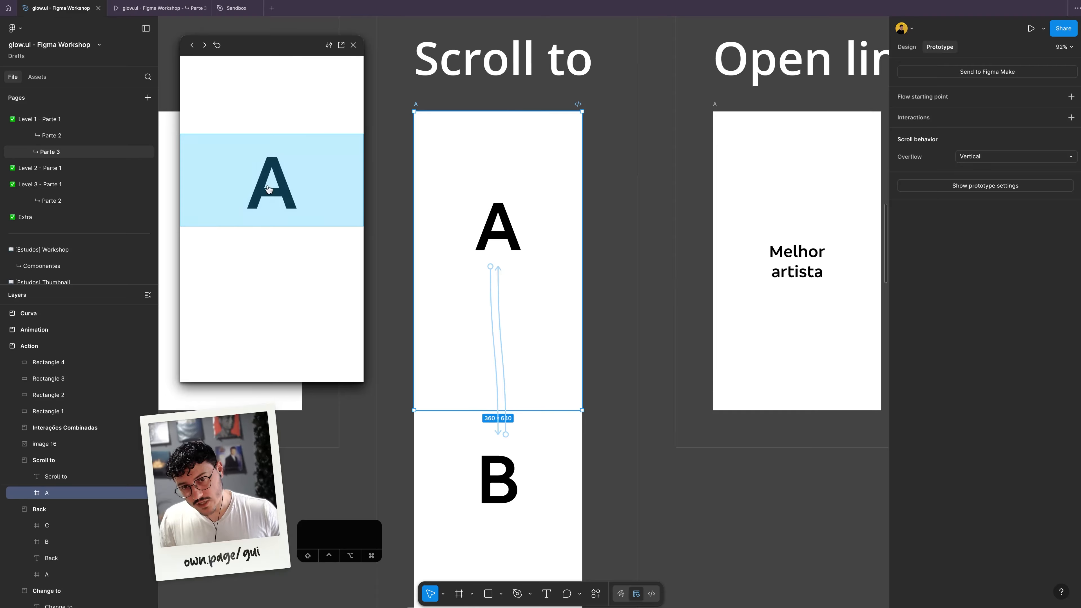
pyautogui.moveTo(319, 271); pyautogui.dragTo(336, 105)
pyautogui.click(292, 294)
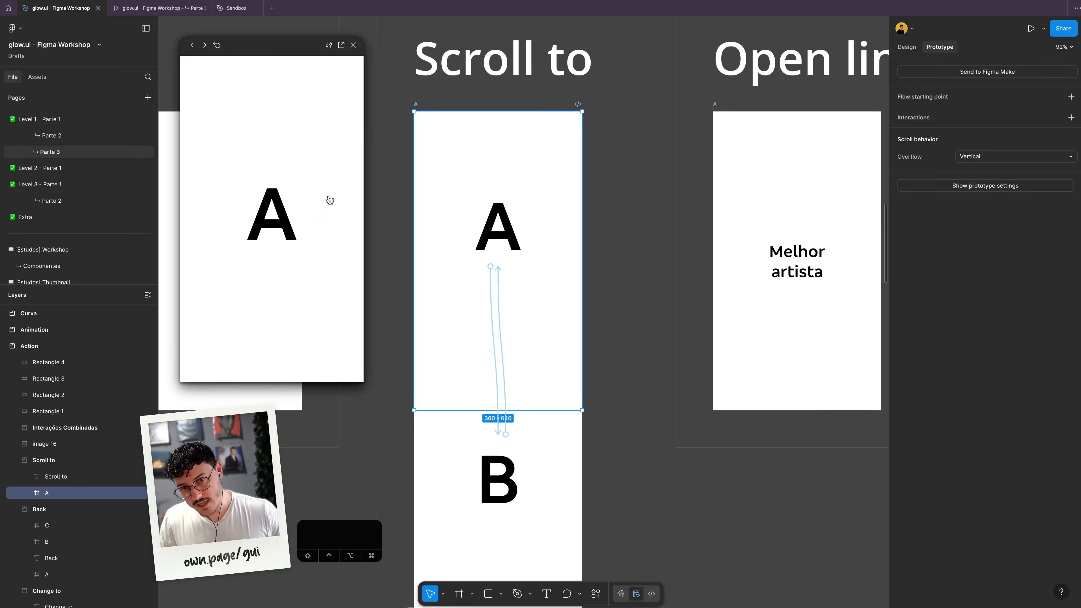
pyautogui.click(308, 170)
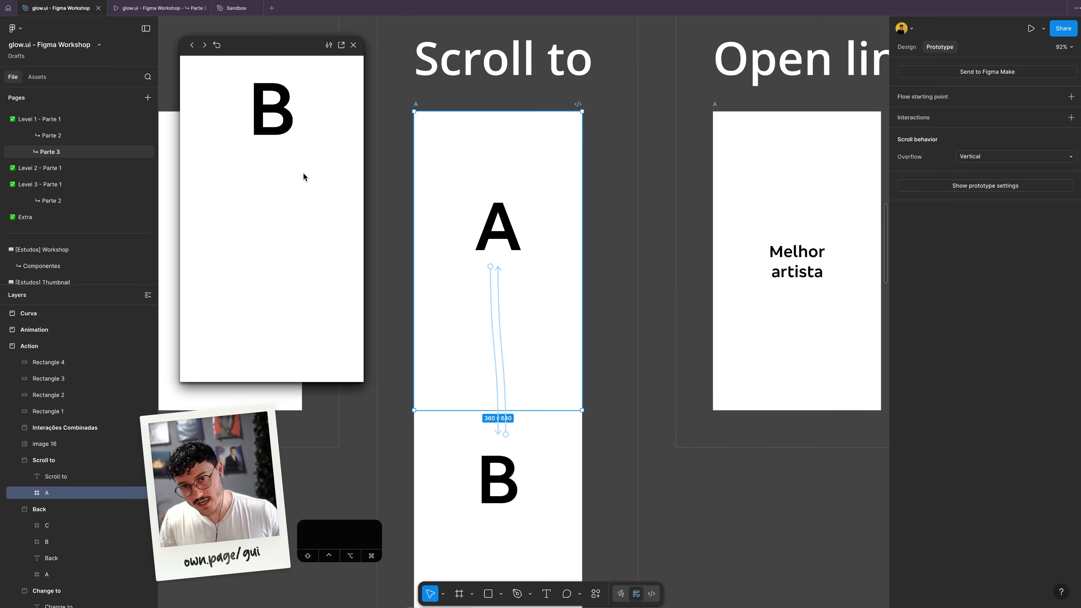
pyautogui.click(307, 153)
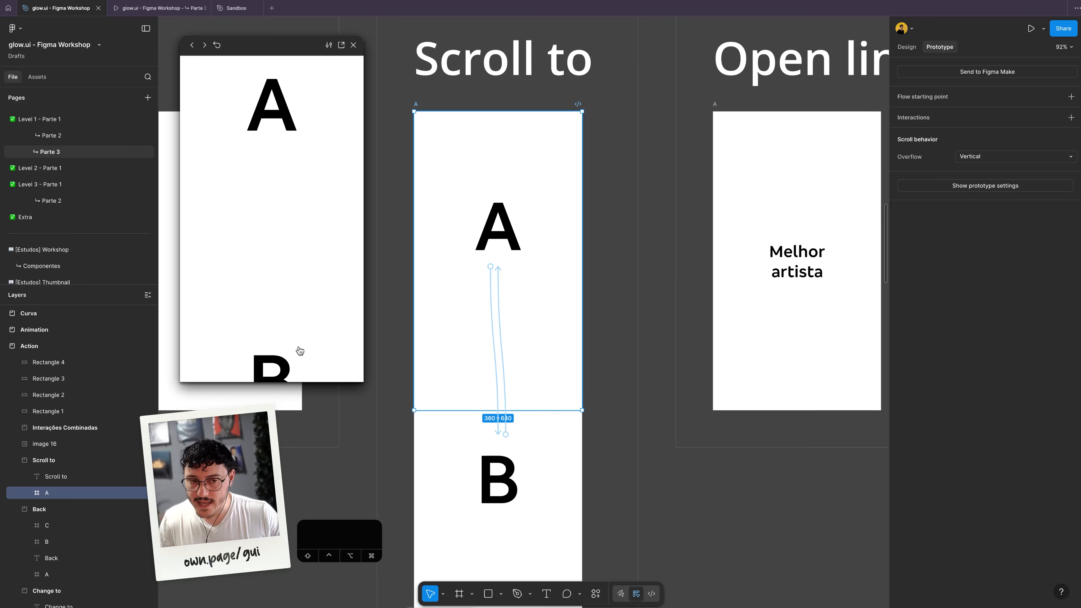
# Step: Examine the Scroll to interactions from text A to text B and from B back to A
pyautogui.click(492, 323)
pyautogui.press('Escape')
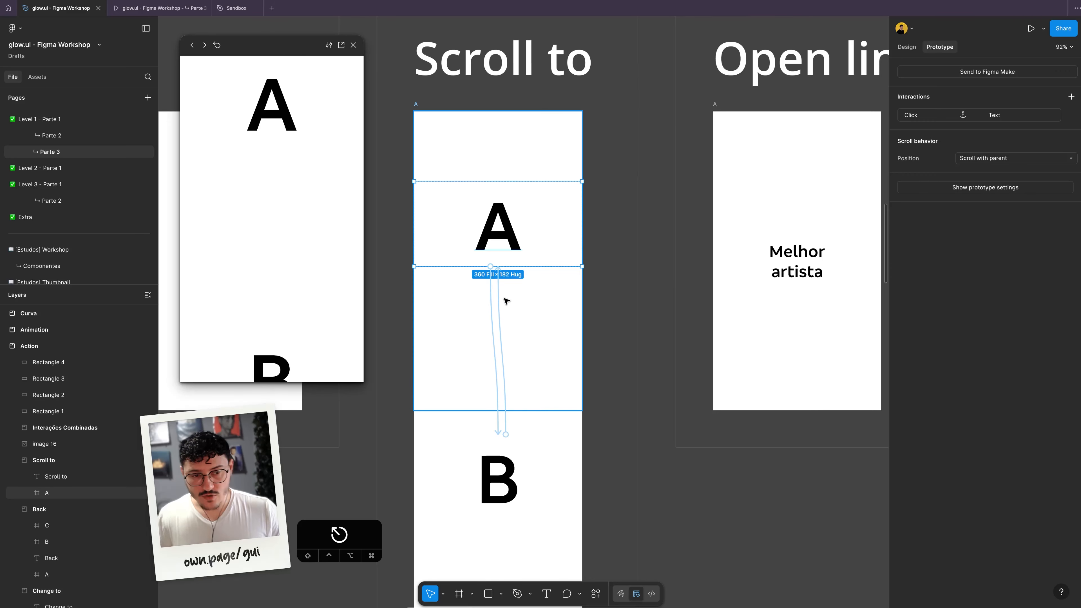
pyautogui.moveTo(507, 328); pyautogui.dragTo(672, 197)
pyautogui.click(528, 298)
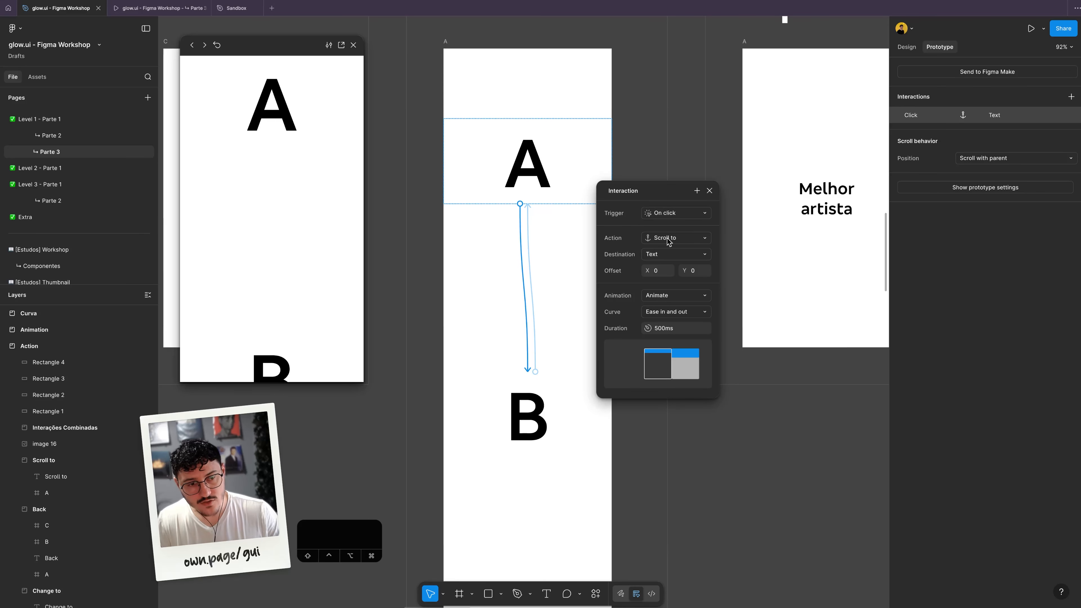
pyautogui.keyDown('super'); pyautogui.click(528, 417); pyautogui.keyUp('super')
pyautogui.click(527, 298)
pyautogui.moveTo(533, 294); pyautogui.dragTo(651, 237)
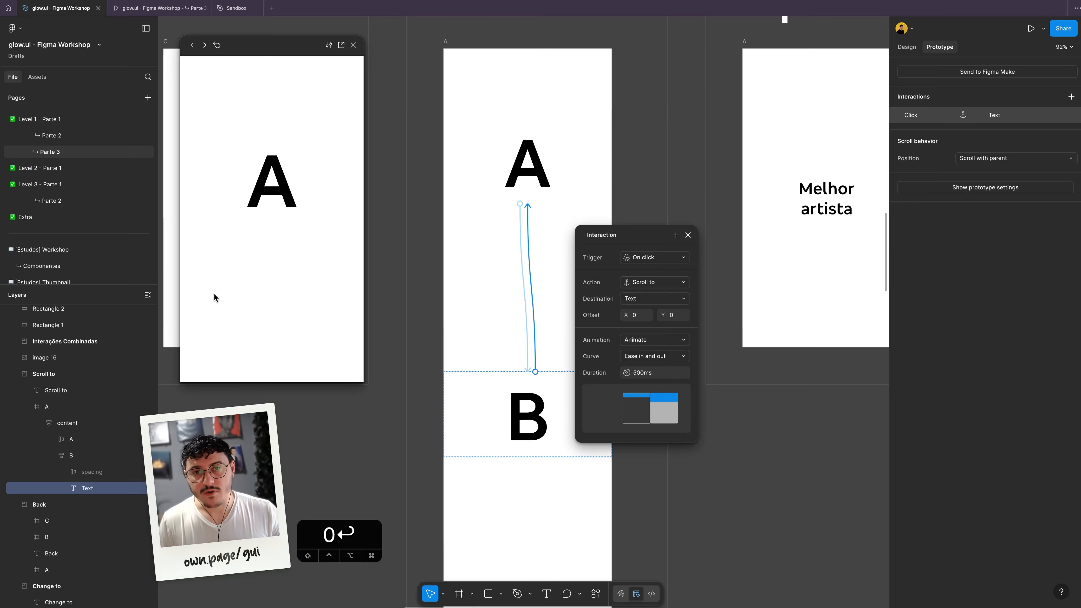
# Step: Show the hidden spacing layer above text B and test the scroll between A and B in the preview
pyautogui.click(125, 471)
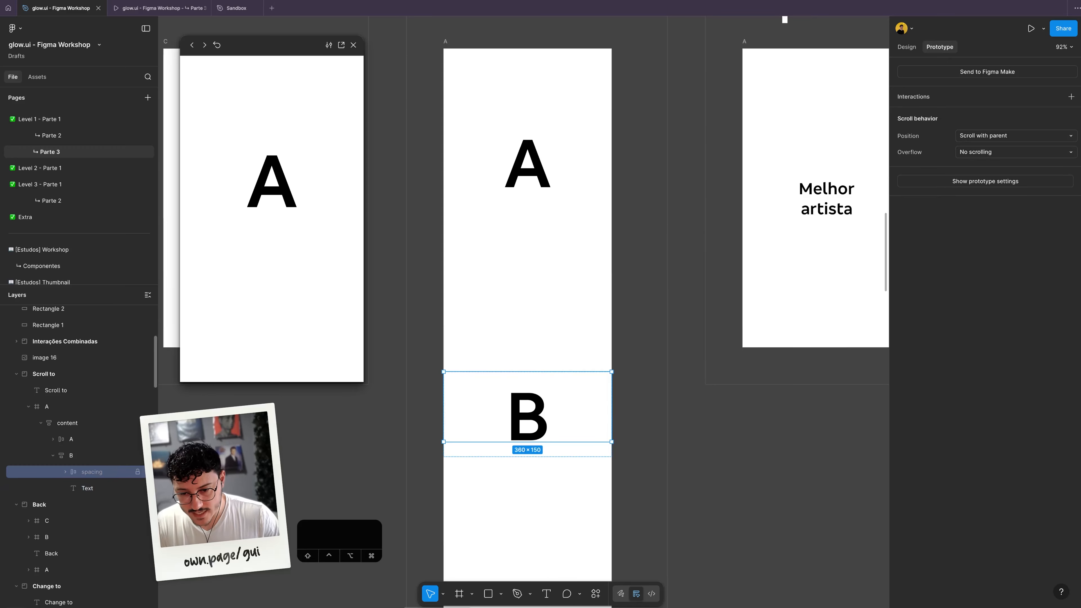
pyautogui.click(148, 472)
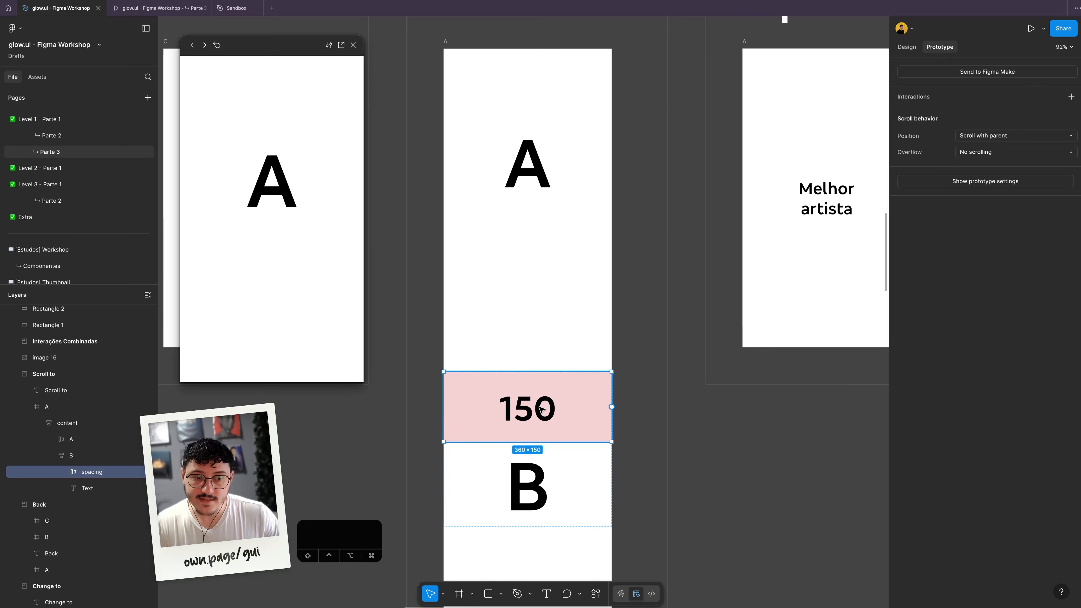
pyautogui.click(262, 164)
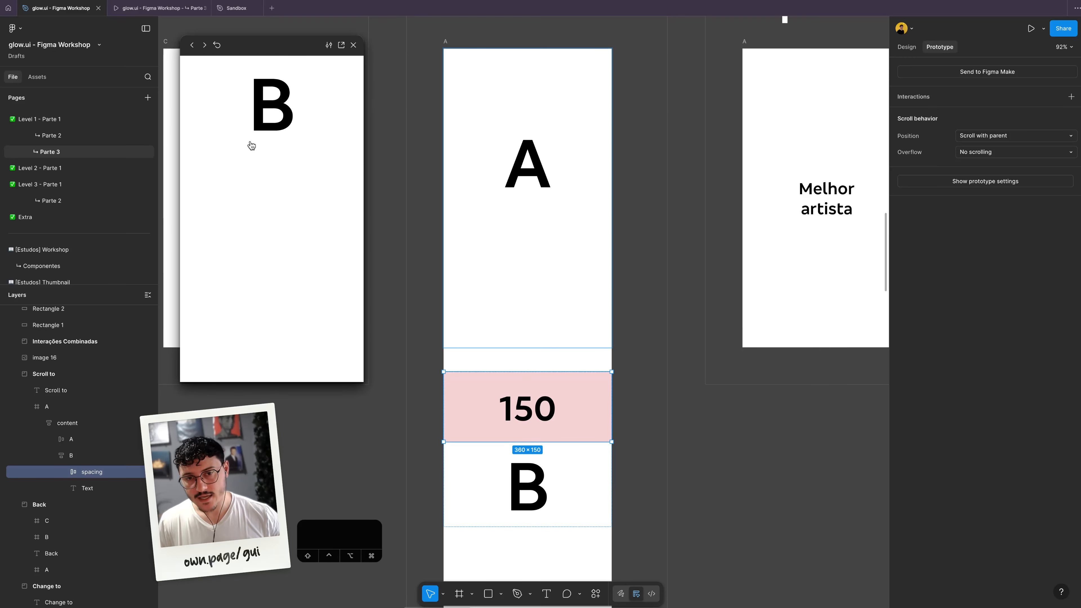
pyautogui.click(267, 113)
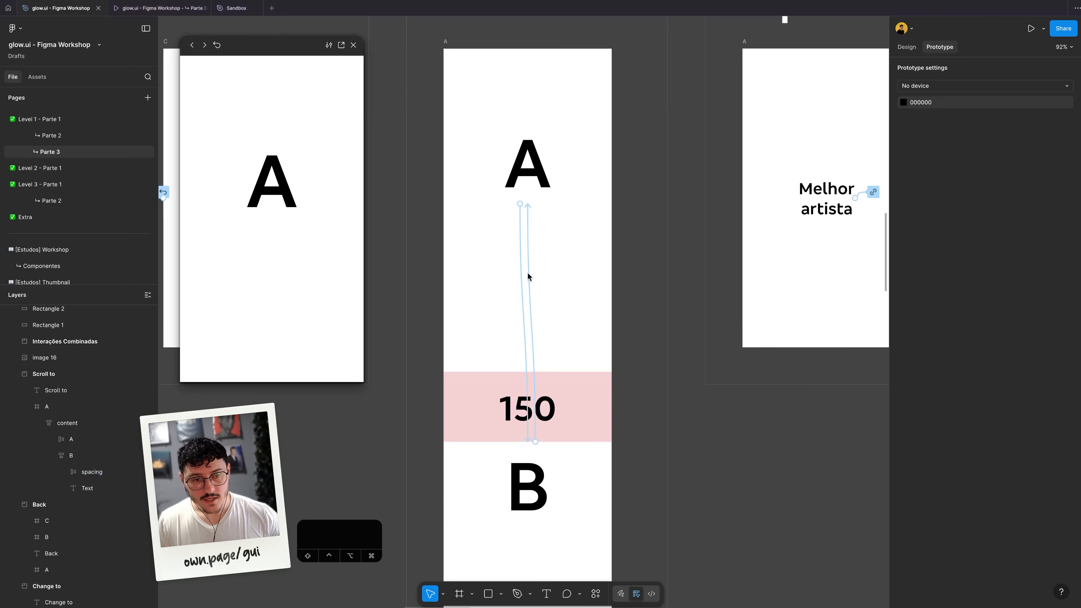
# Step: Set the Y offset of the A to B Scroll to interaction to -150 and test it in the preview
pyautogui.click(520, 231)
pyautogui.click(519, 230)
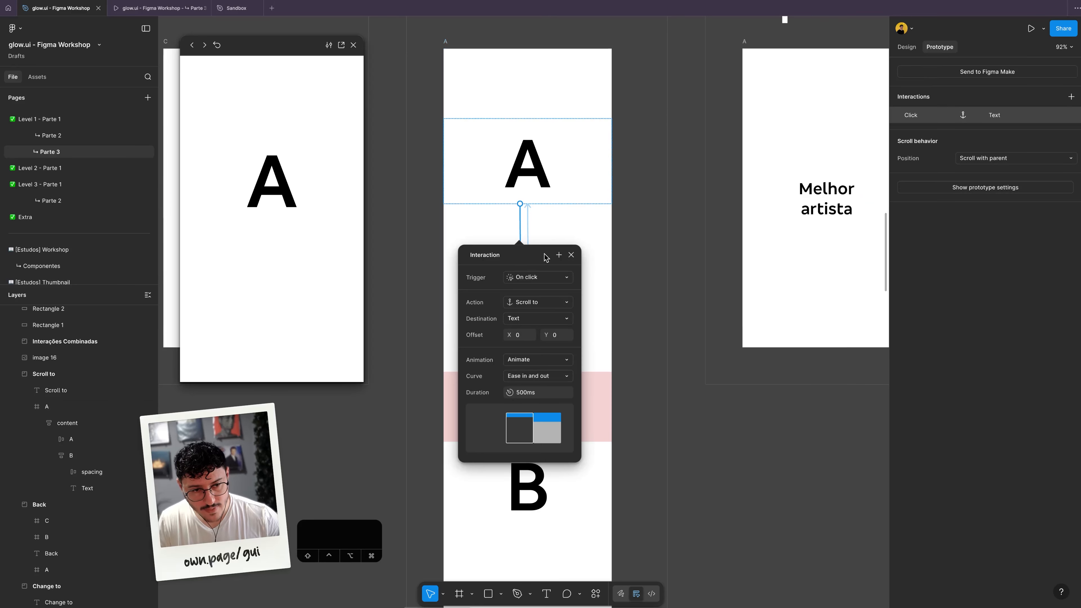
pyautogui.click(698, 276)
pyautogui.moveTo(700, 277); pyautogui.dragTo(667, 280)
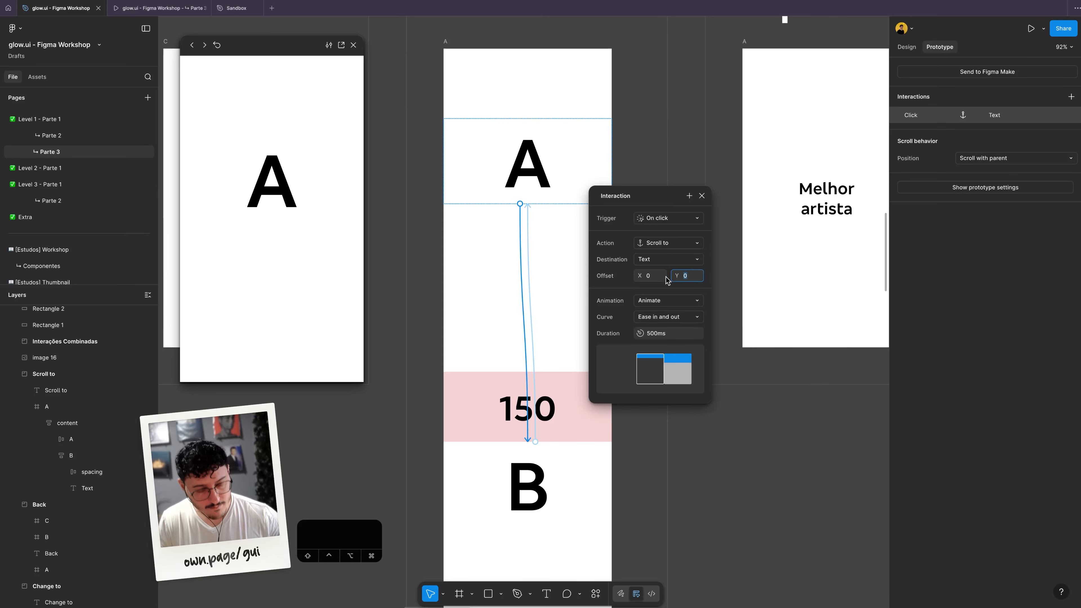
pyautogui.write('-150')
pyautogui.press('Return')
pyautogui.click(280, 177)
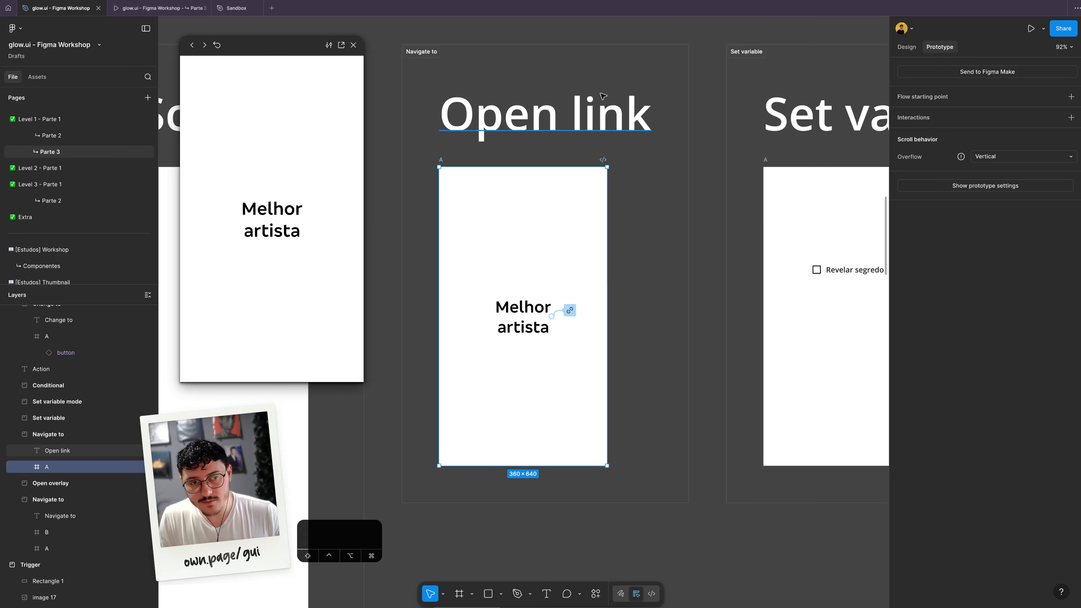
# Step: Examine the Open link interaction on the Melhor artista text and reveal its hotspot in the full-screen prototype
pyautogui.click(571, 310)
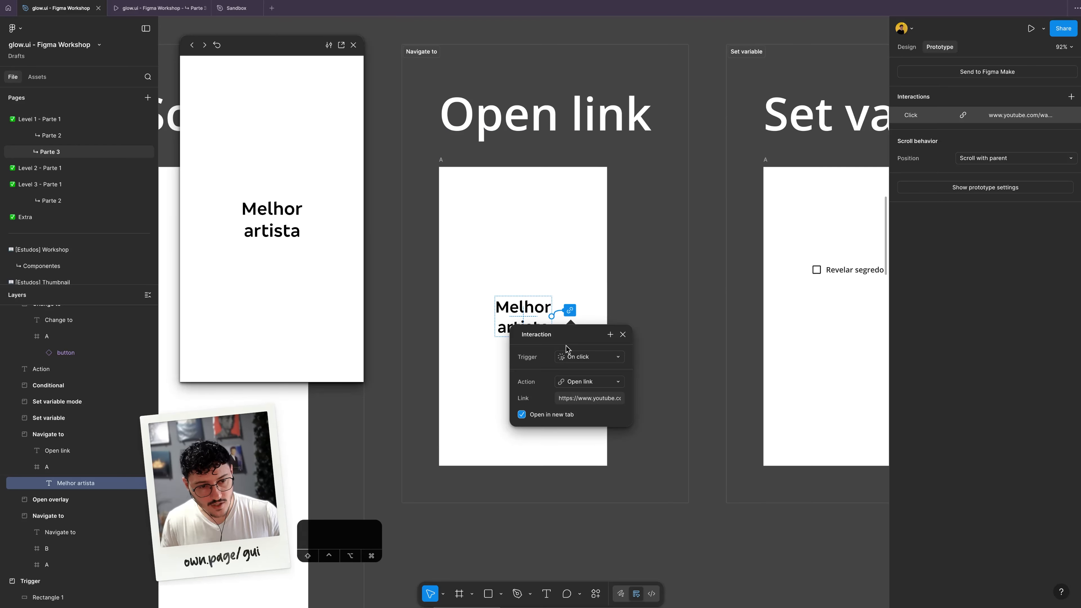
pyautogui.moveTo(566, 338); pyautogui.dragTo(671, 256)
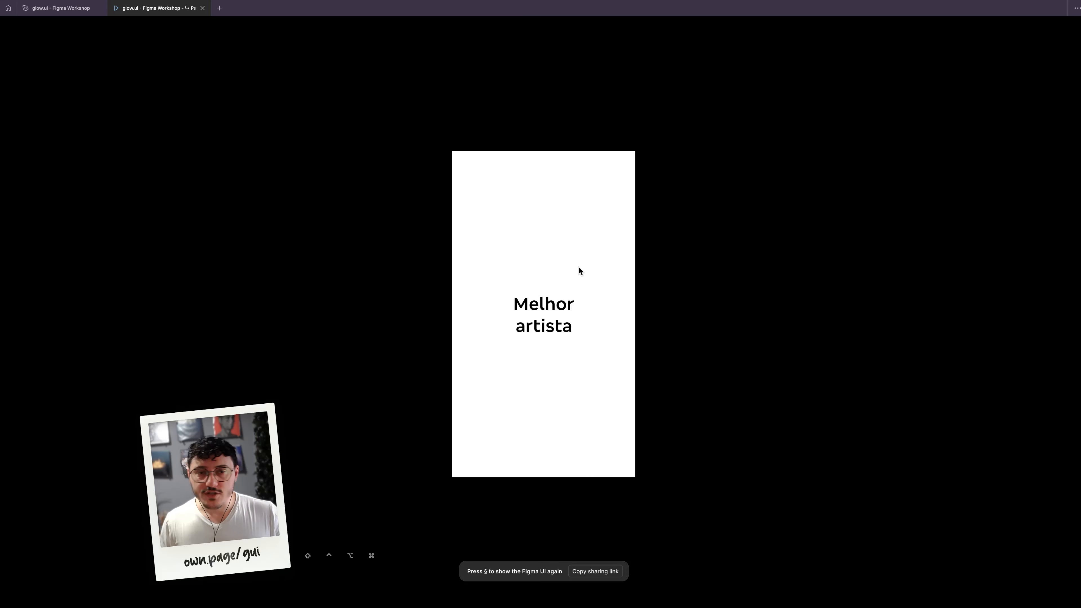
pyautogui.click(540, 235)
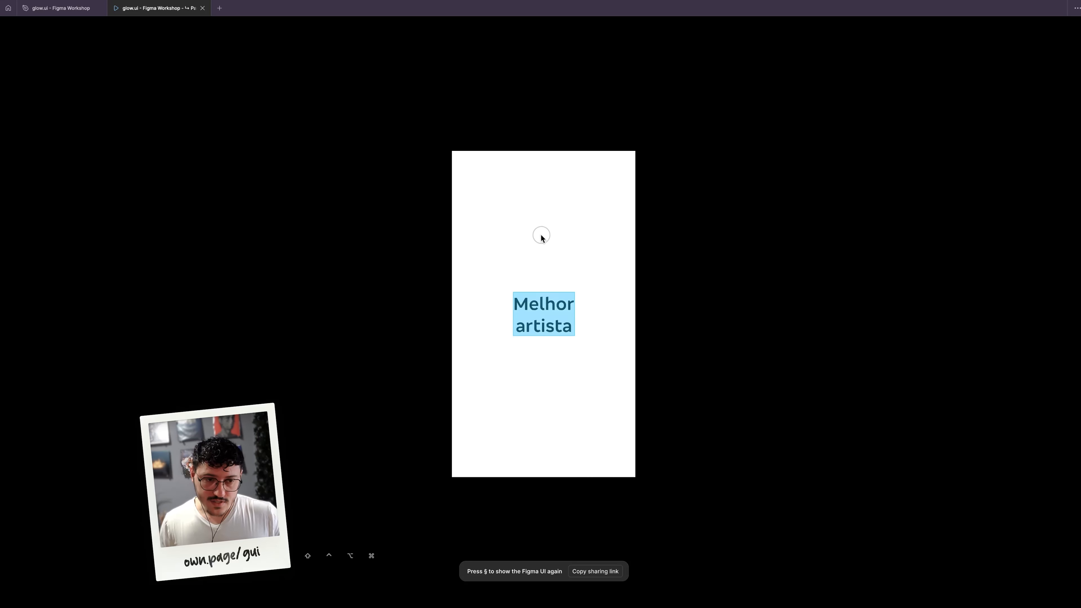
pyautogui.click(564, 305)
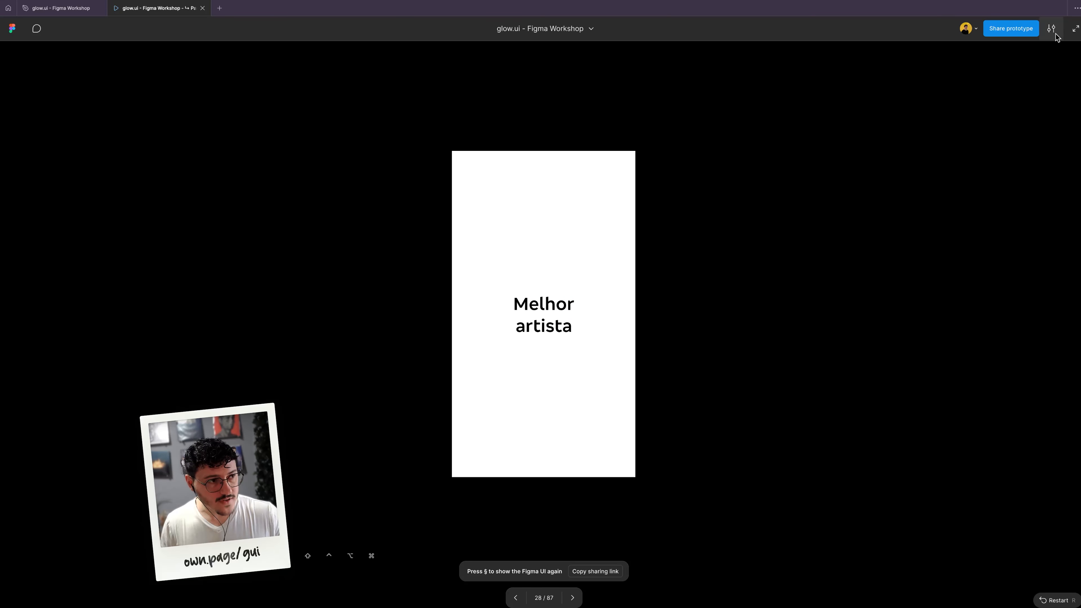
# Step: Turn off Show hints on click in the presentation's advanced settings
pyautogui.click(1057, 34)
pyautogui.moveTo(1004, 158)
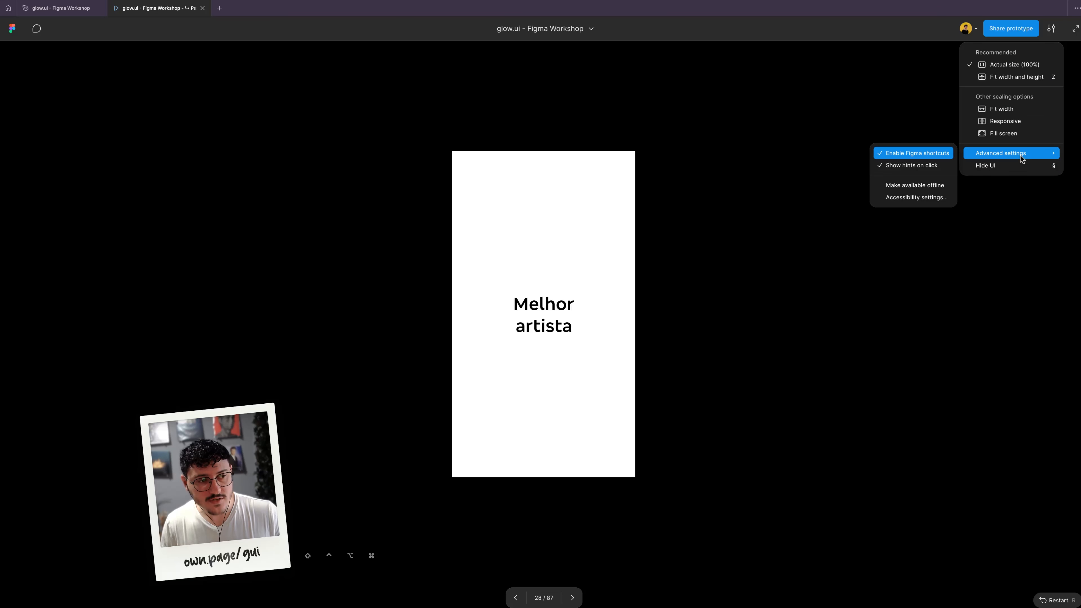
pyautogui.click(921, 169)
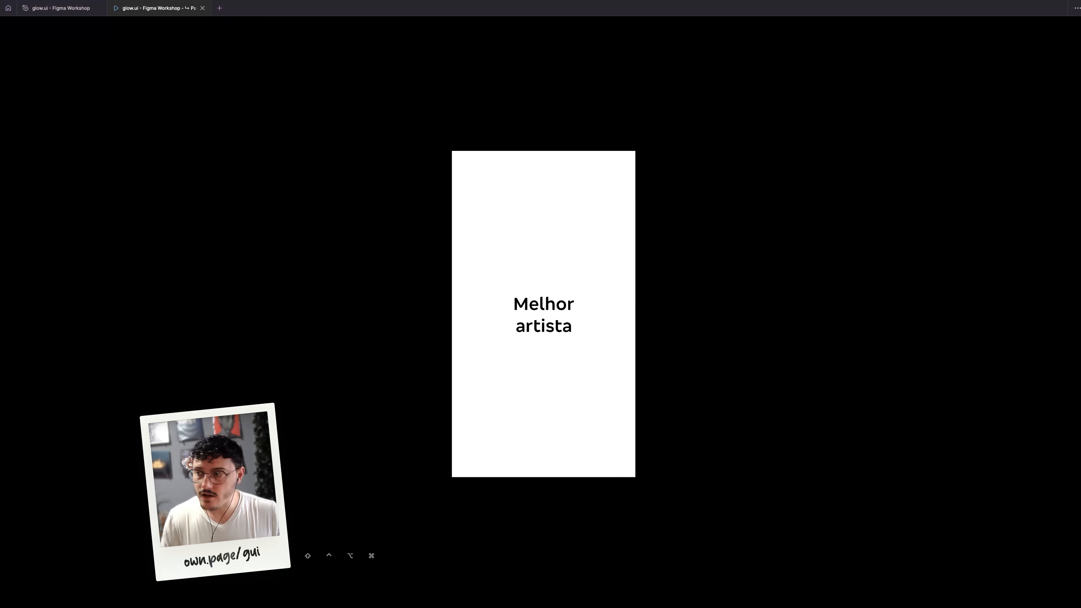
# Step: Test the Melhor artista link in the full-screen prototype and view the YouTube page in the browser
pyautogui.click(541, 273)
pyautogui.moveTo(532, 192); pyautogui.dragTo(310, 158)
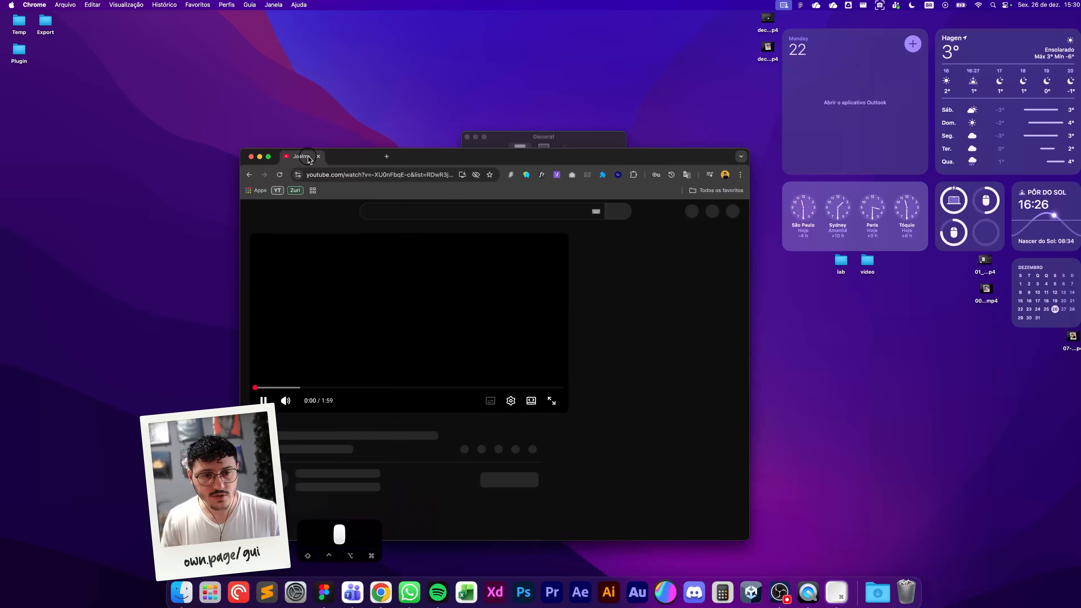
pyautogui.doubleClick(485, 152)
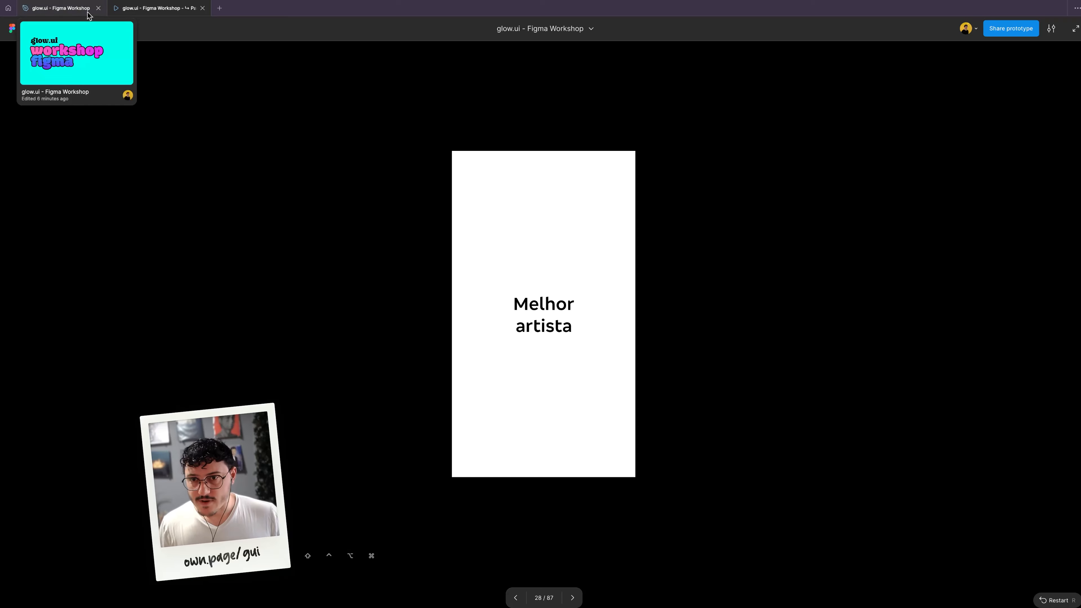
# Step: Return to the workshop design file, preview the Set variable frame and test the Revelar segredo checkbox
pyautogui.click(69, 12)
pyautogui.hscroll(5, 366, 170)
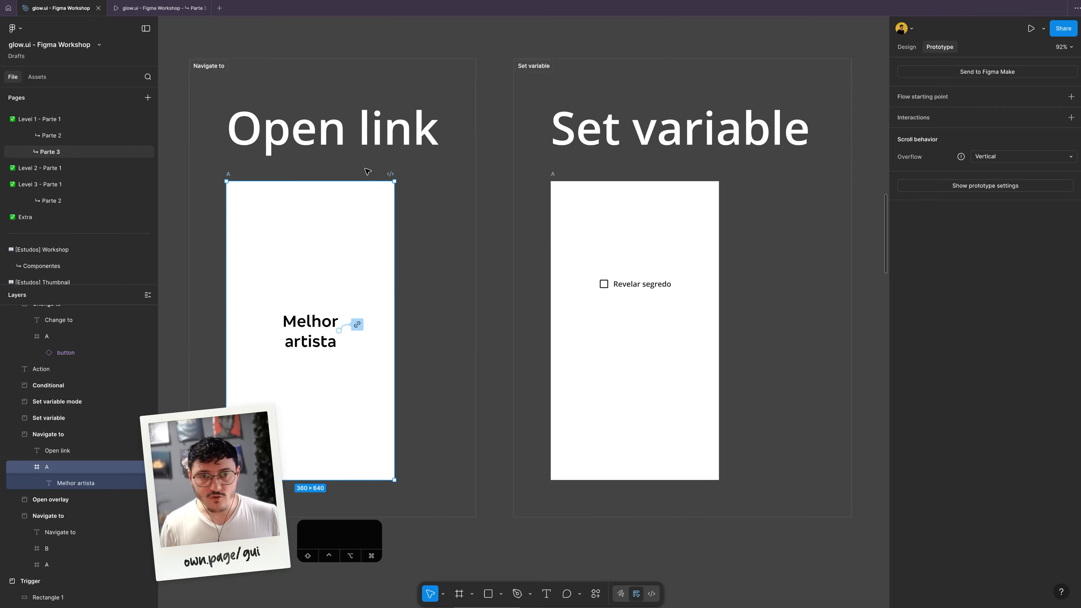
pyautogui.hscroll(3, 367, 171)
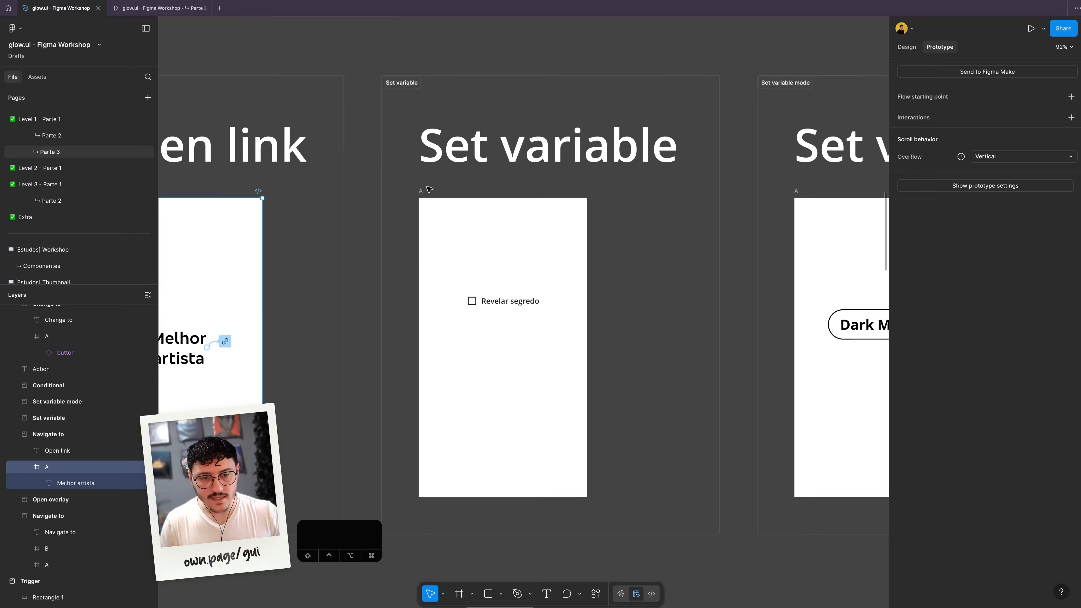
pyautogui.click(427, 190)
pyautogui.hotkey('shift', 'space')
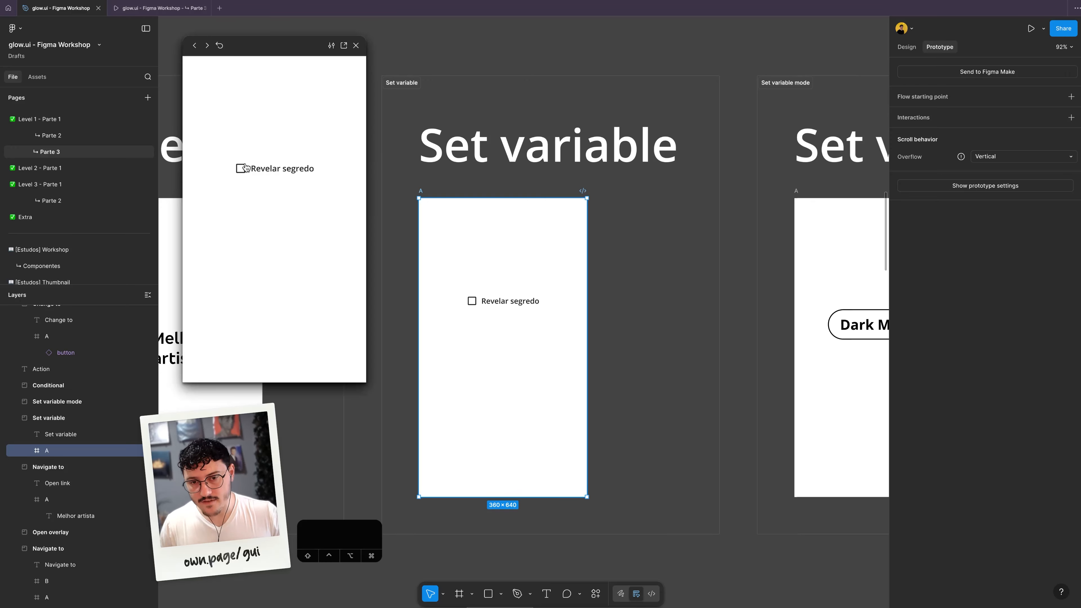
pyautogui.click(255, 169)
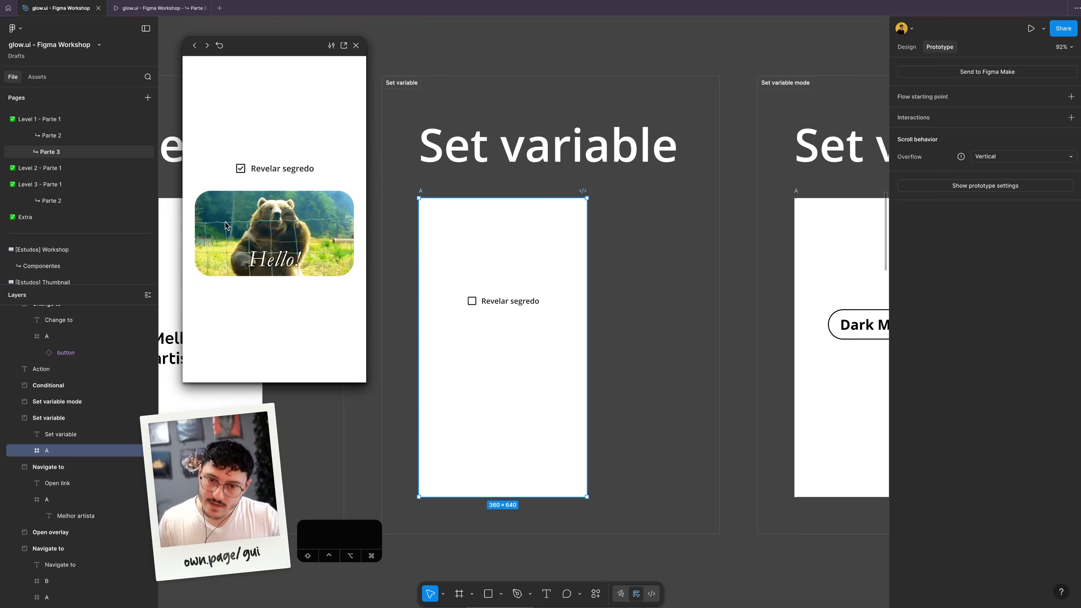
pyautogui.scroll(-1, 367, 217)
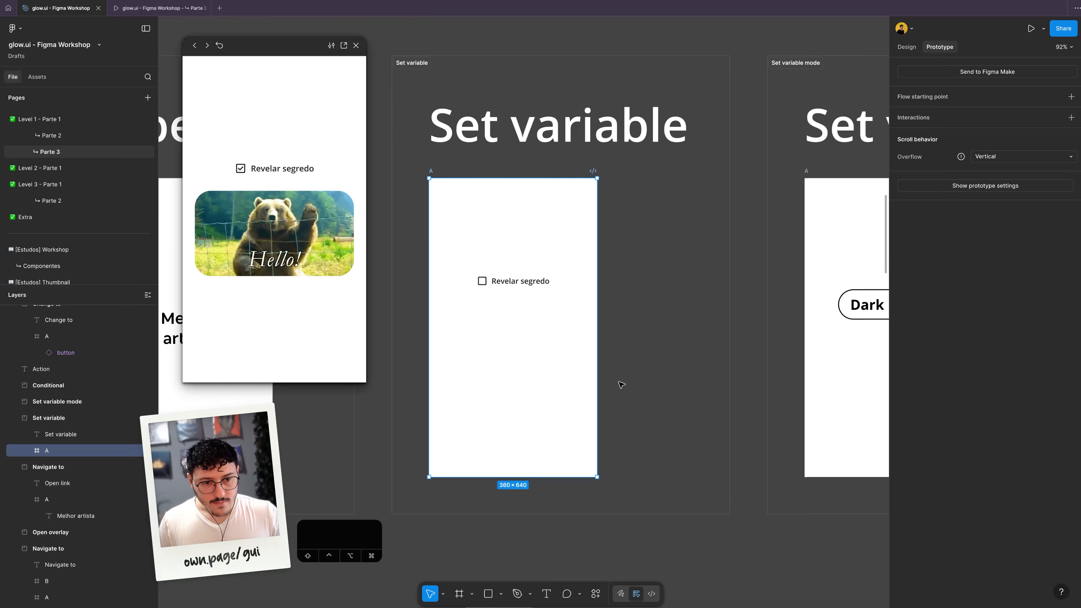
# Step: Show the hidden gif layer in the Set variable frame, hide it again and restart the preview
pyautogui.click(525, 282)
pyautogui.click(443, 351)
pyautogui.click(147, 468)
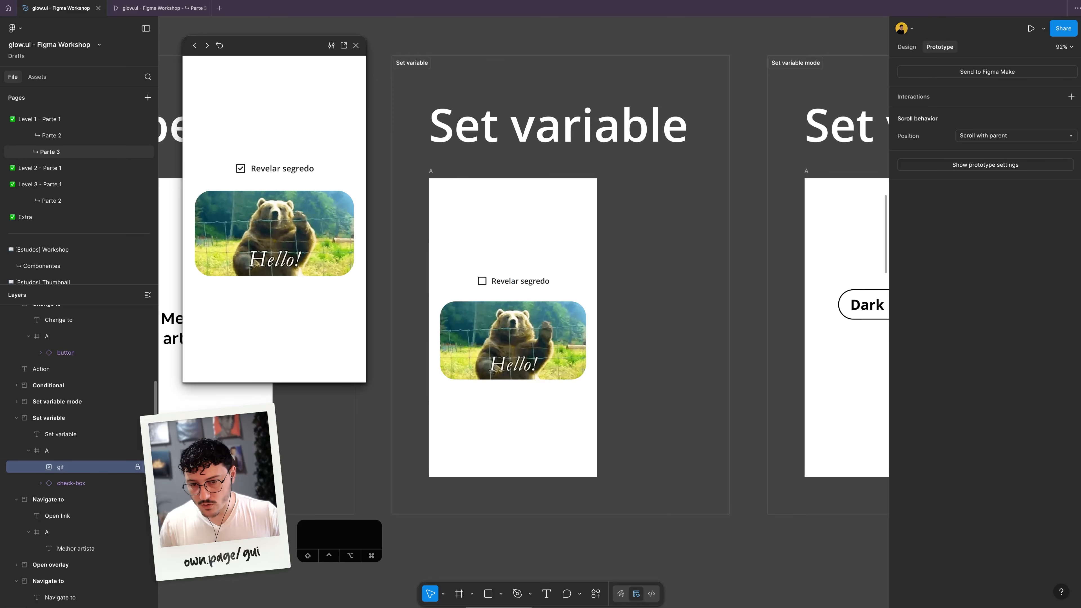
pyautogui.click(147, 467)
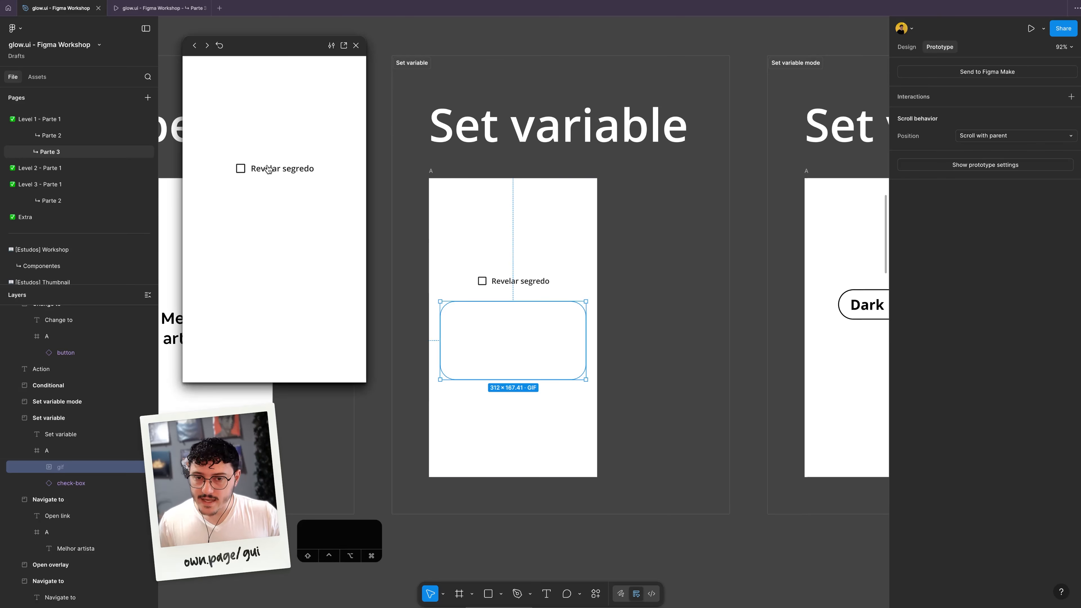
pyautogui.press('r')
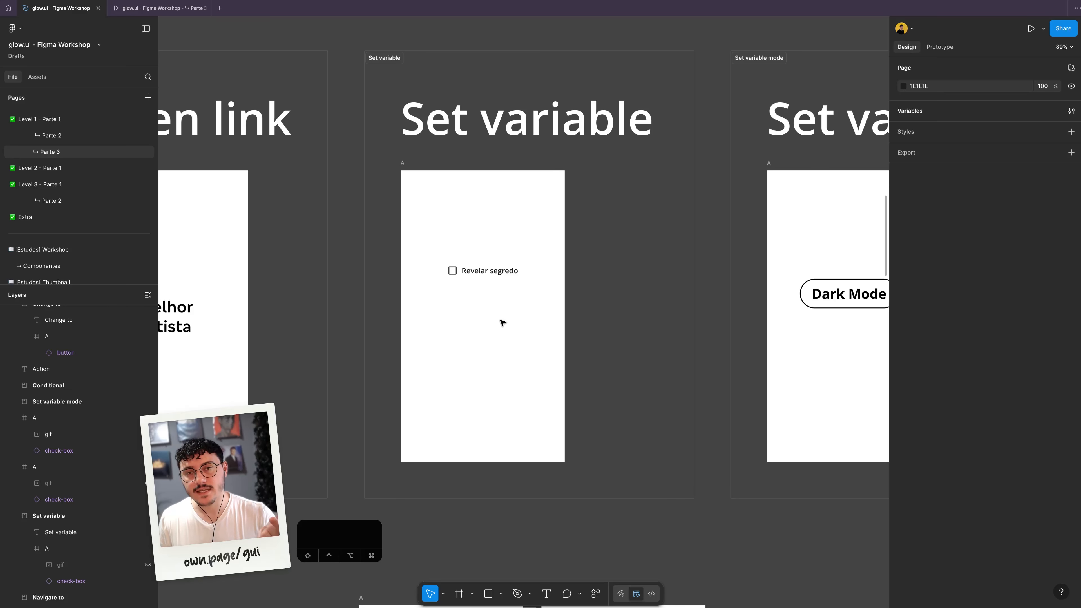
# Step: Connect the unchecked Revelar segredo checkbox to the frame with the bear gif using On click, Navigate to and Instant animation
pyautogui.scroll(-10, 560, 331)
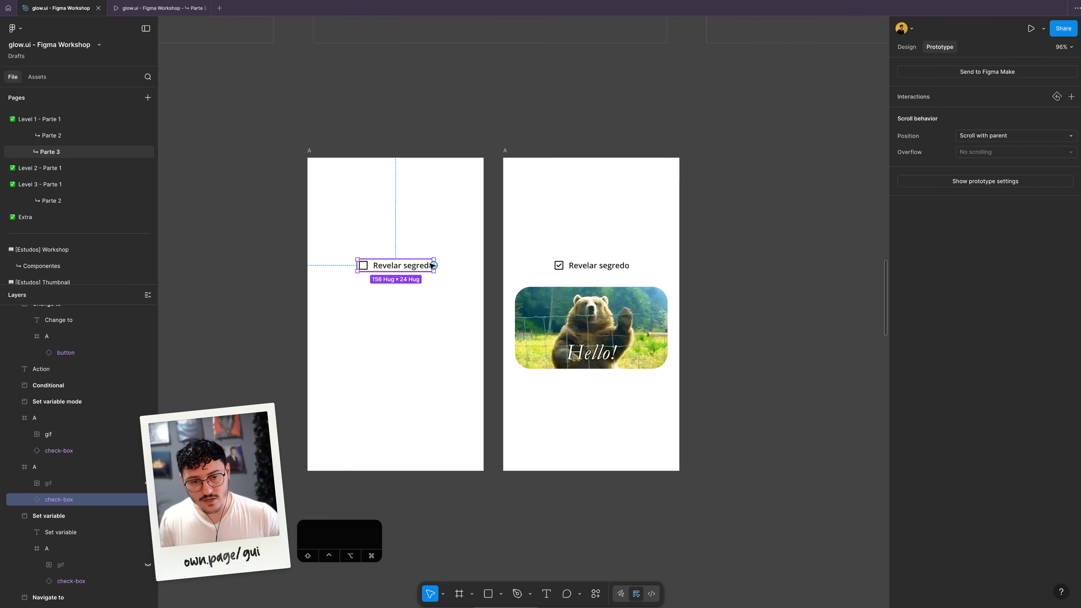
pyautogui.moveTo(433, 265); pyautogui.dragTo(560, 237)
pyautogui.click(527, 428)
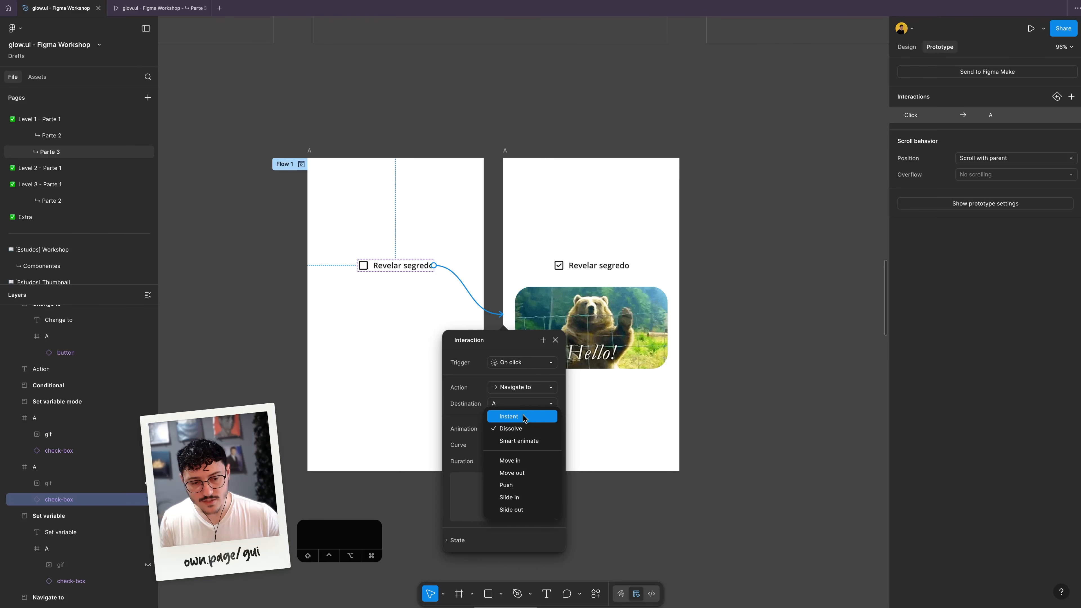
pyautogui.click(520, 415)
# Step: Preview Flow 1 and toggle Revelar segredo repeatedly to test the navigation between the two frames
pyautogui.click(284, 163)
pyautogui.click(301, 164)
pyautogui.click(291, 169)
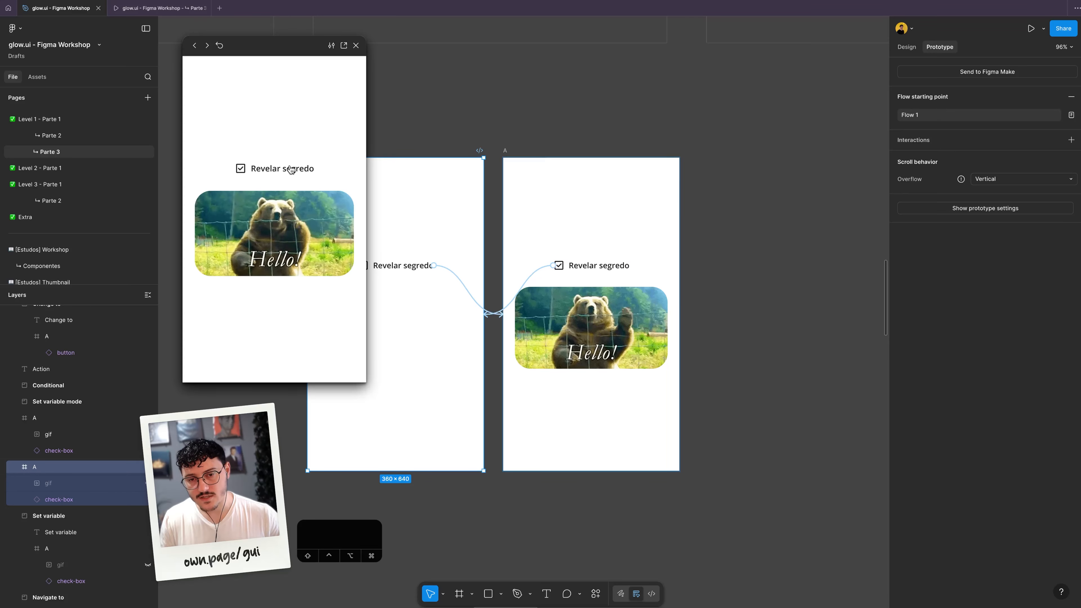
pyautogui.click(291, 170)
pyautogui.click(291, 169)
pyautogui.click(291, 170)
pyautogui.click(291, 169)
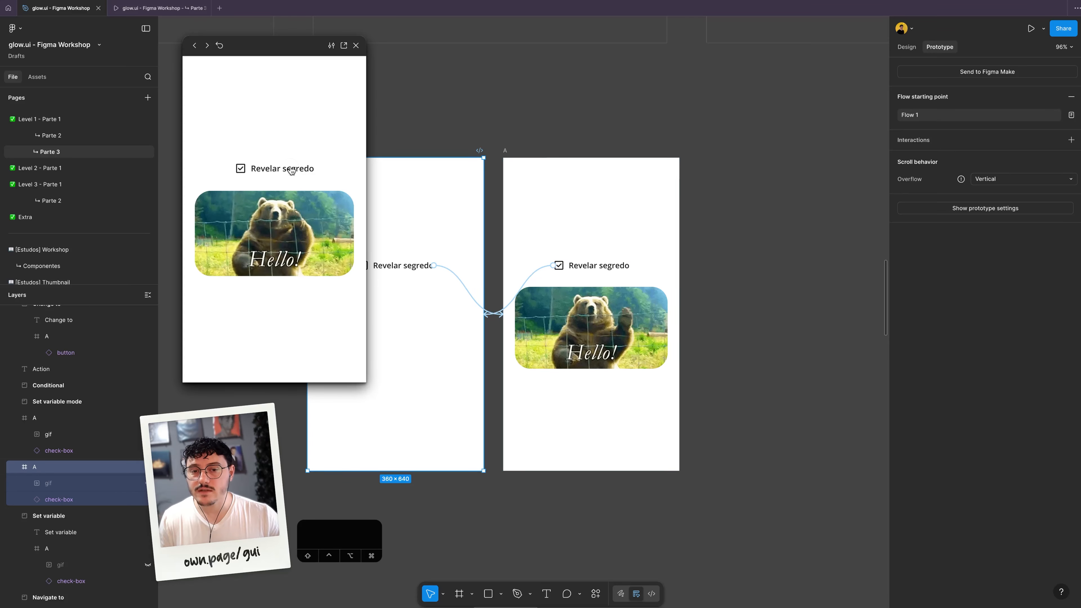
pyautogui.click(291, 169)
pyautogui.click(355, 45)
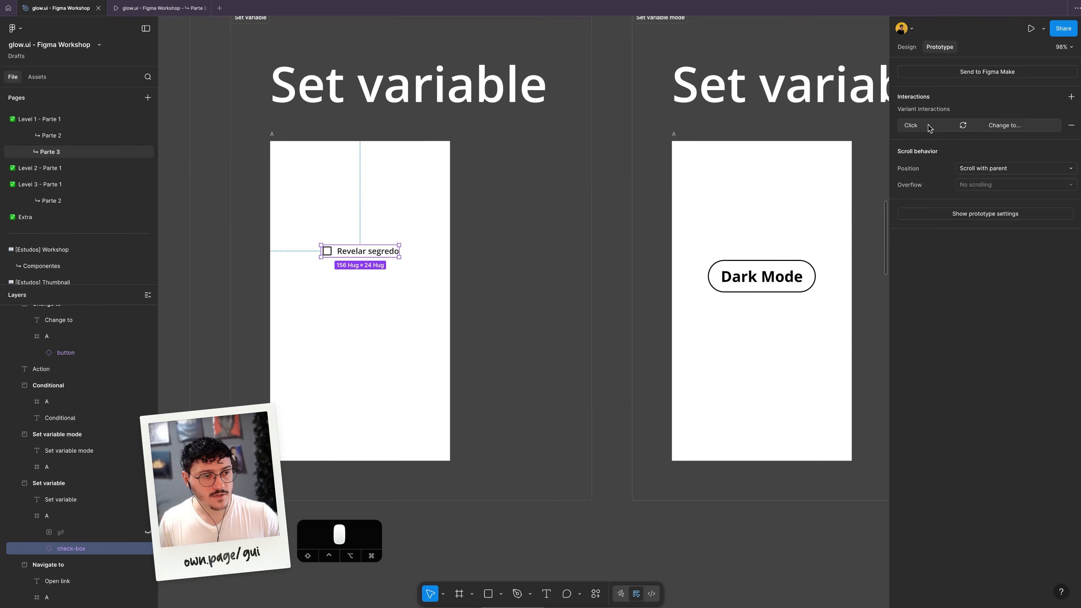
# Step: Examine the Change to and Set variable actions in the Set variable frame's checkbox click interaction
pyautogui.click(929, 126)
pyautogui.moveTo(796, 127); pyautogui.dragTo(486, 156)
pyautogui.moveTo(577, 311); pyautogui.dragTo(694, 459)
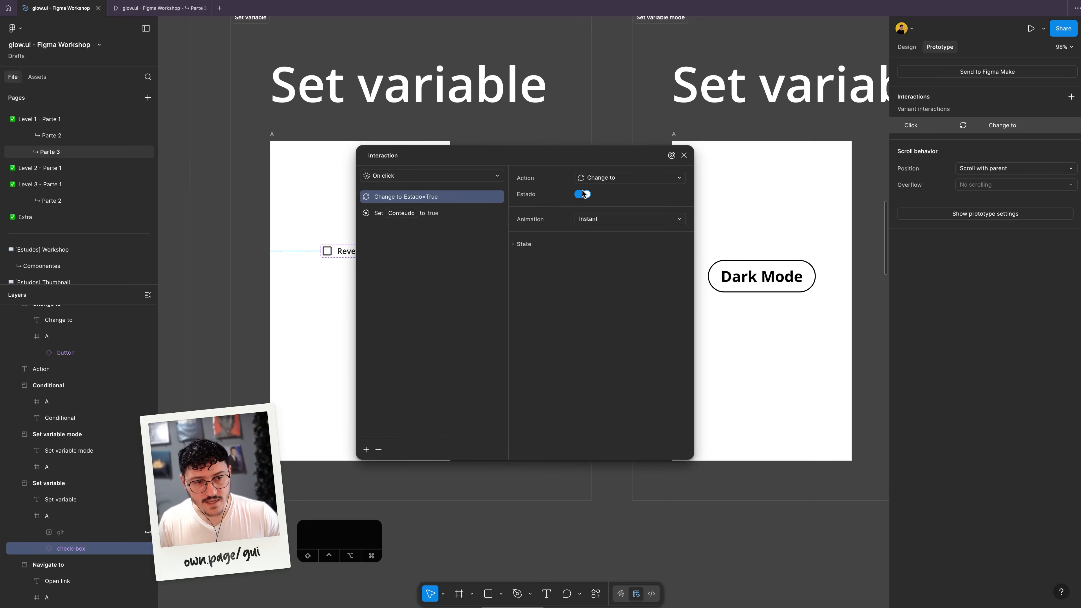
pyautogui.click(408, 215)
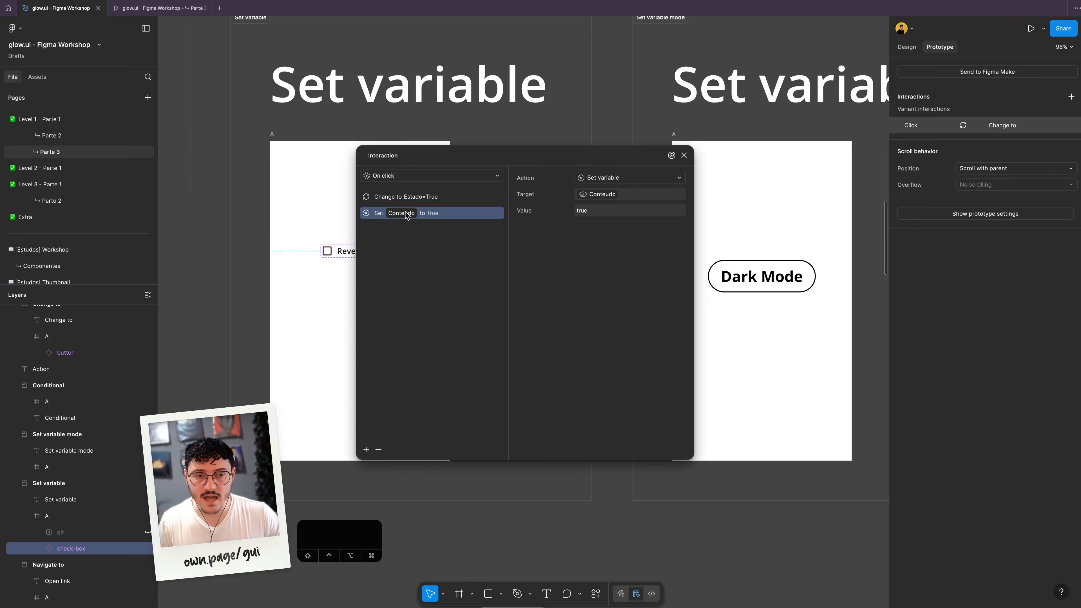
pyautogui.click(337, 314)
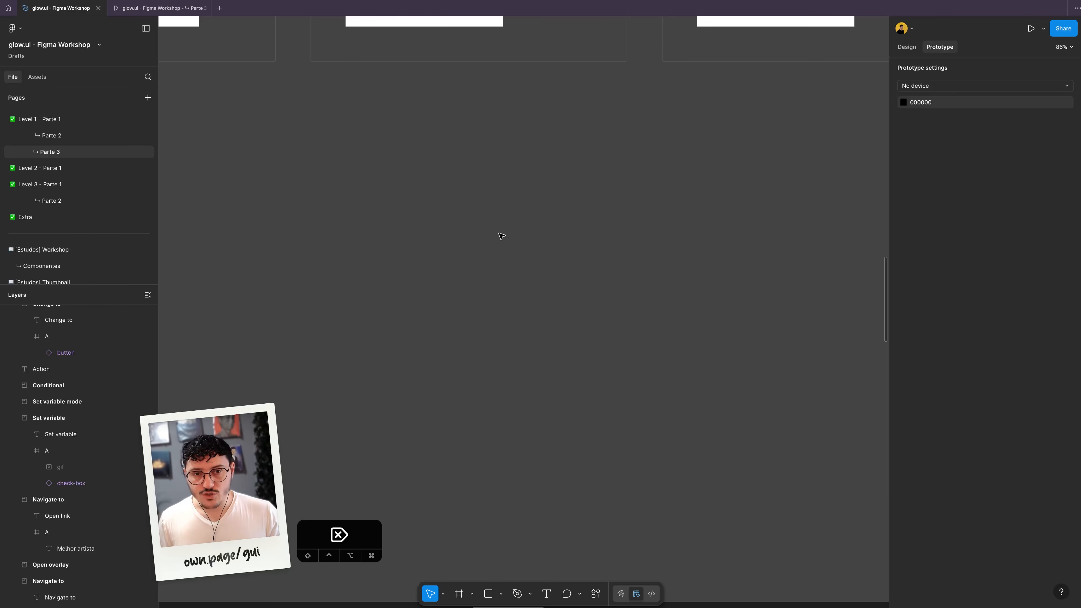
# Step: Preview the Set variable mode frame and test switching between Dark Mode and Light Mode
pyautogui.scroll(10, 502, 235)
pyautogui.moveTo(651, 197); pyautogui.dragTo(268, 201)
pyautogui.scroll(2, 407, 206)
pyautogui.scroll(1, 627, 158)
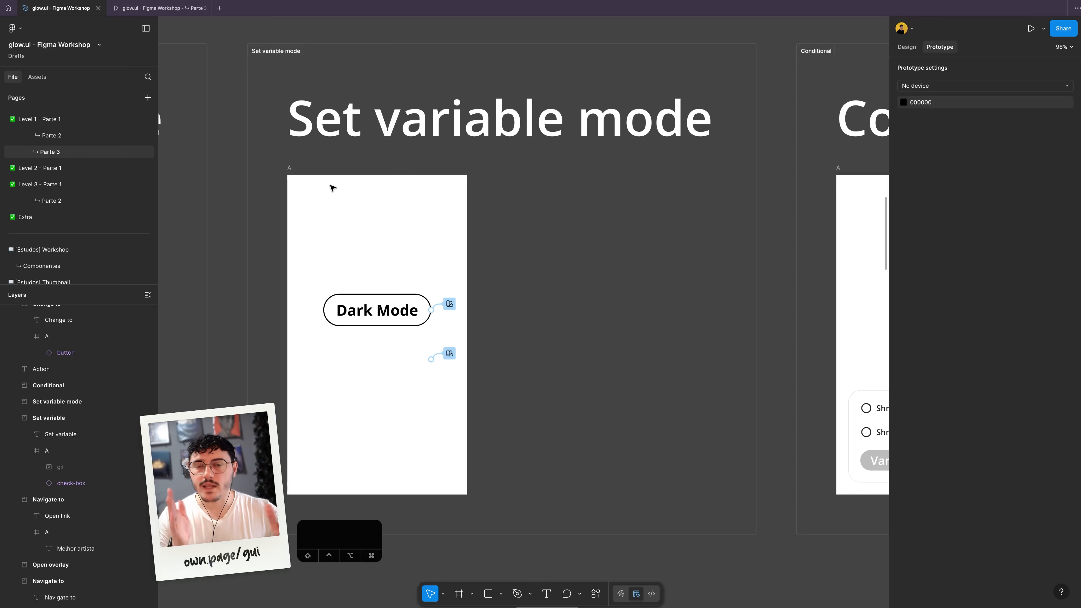
pyautogui.click(293, 171)
pyautogui.click(292, 171)
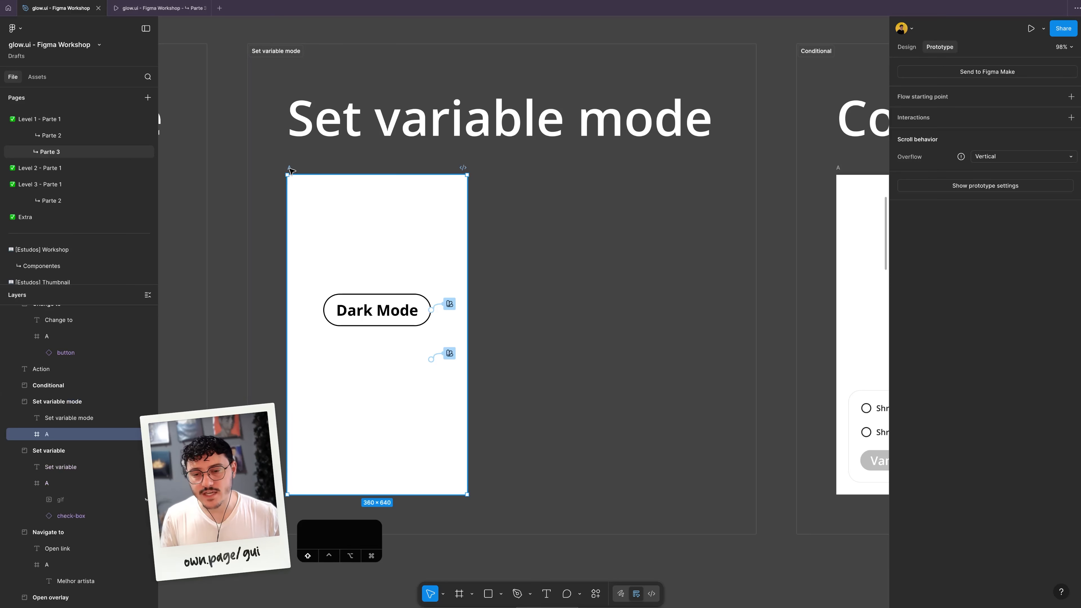
pyautogui.hotkey('shift', 'space')
pyautogui.hscroll(-2, 400, 217)
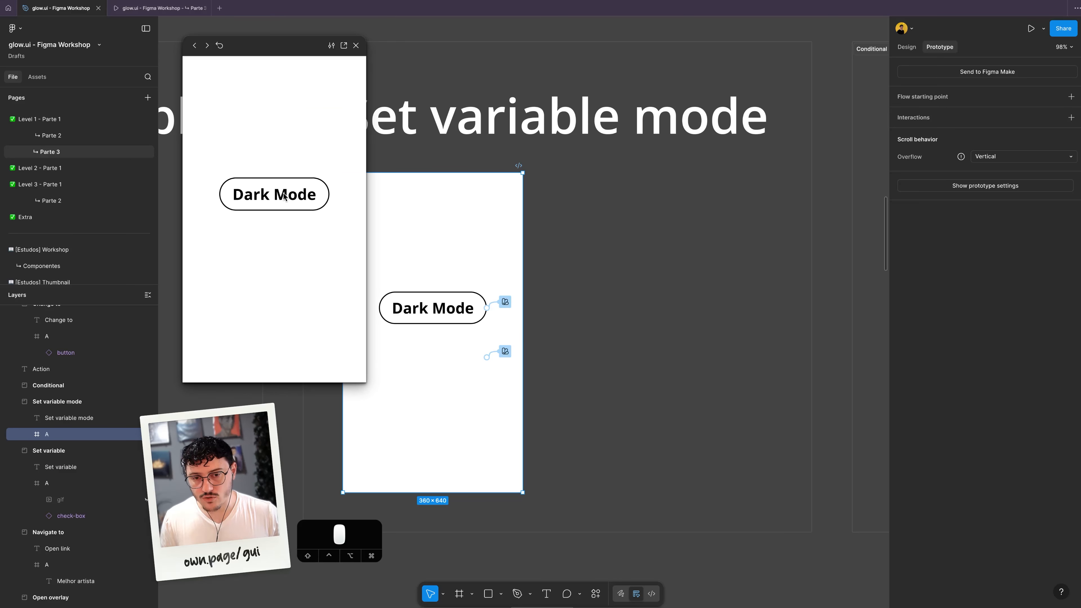
pyautogui.click(284, 196)
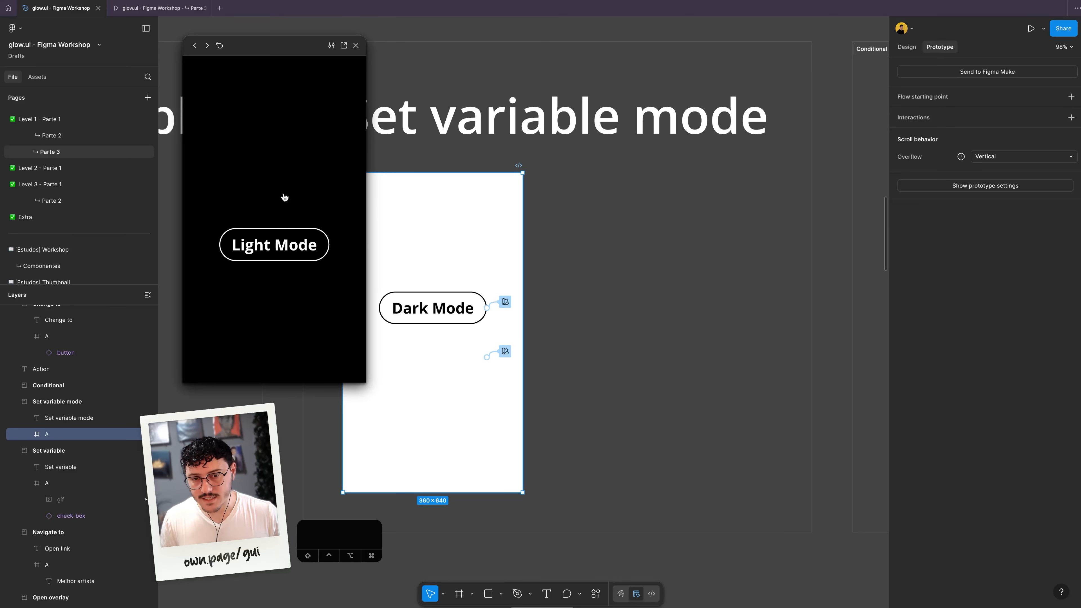
pyautogui.click(277, 244)
pyautogui.hotkey('shift', 'space')
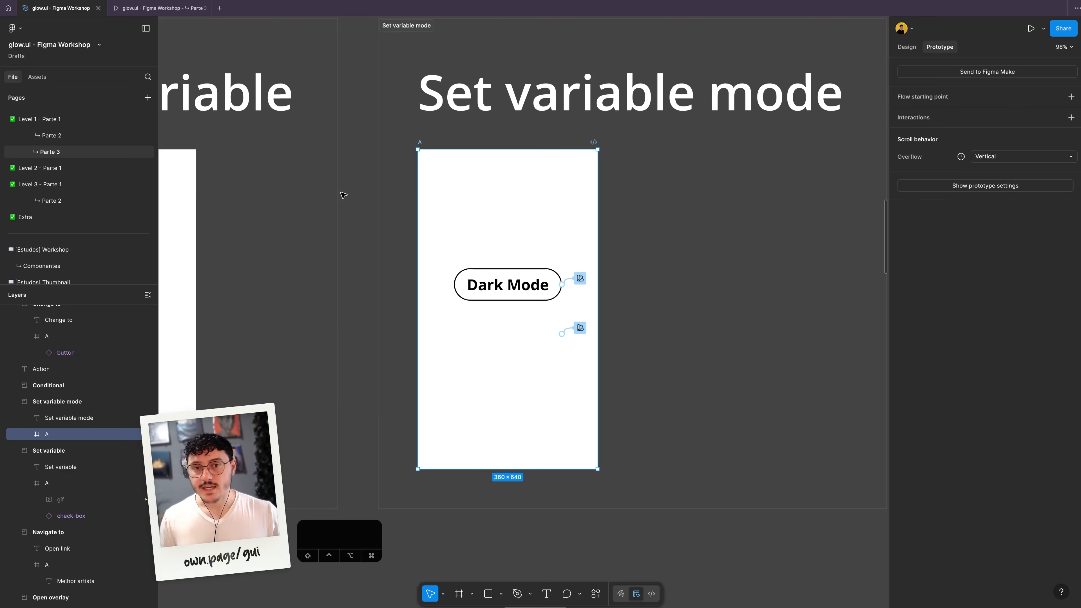
# Step: Examine the Dark Mode button's Set variable mode interaction, including its action choices, collection and mode
pyautogui.hscroll(5, 411, 259)
pyautogui.hscroll(-3, 411, 260)
pyautogui.click(425, 280)
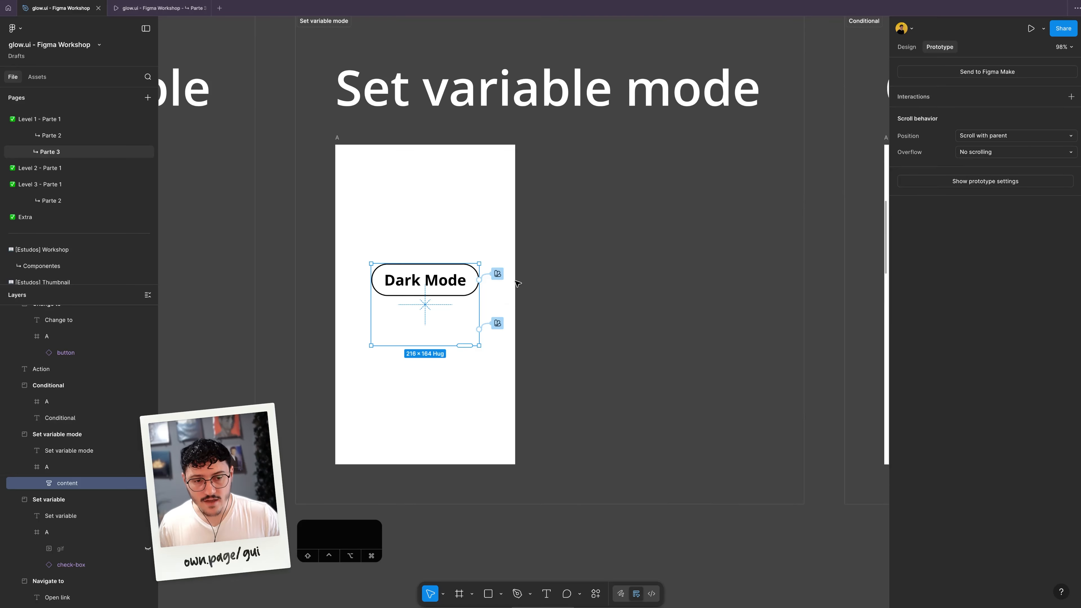
pyautogui.click(497, 274)
pyautogui.moveTo(519, 297); pyautogui.dragTo(644, 144)
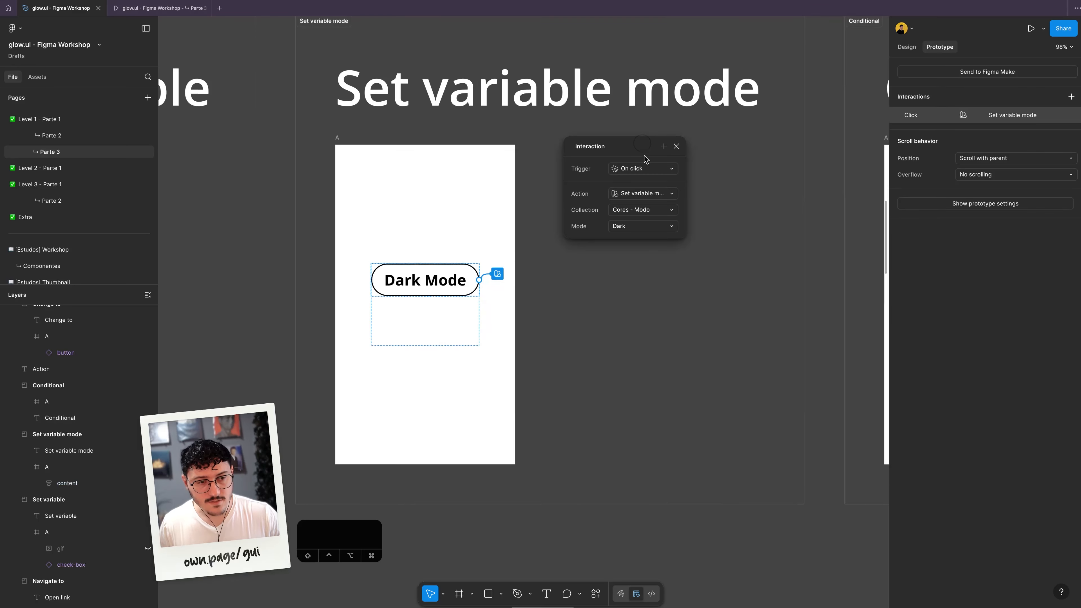
pyautogui.click(666, 194)
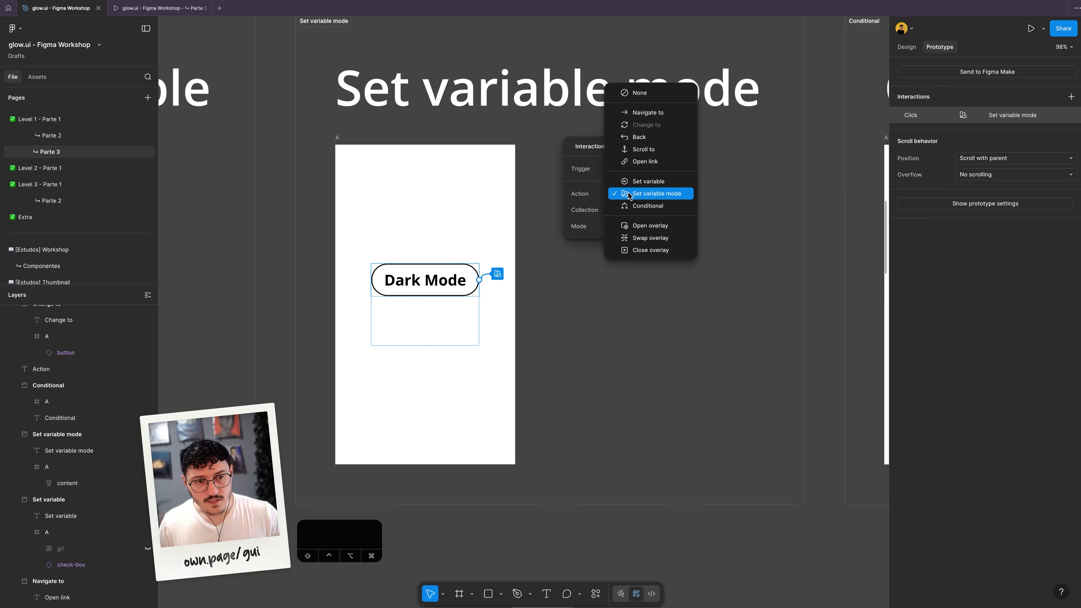
pyautogui.click(597, 193)
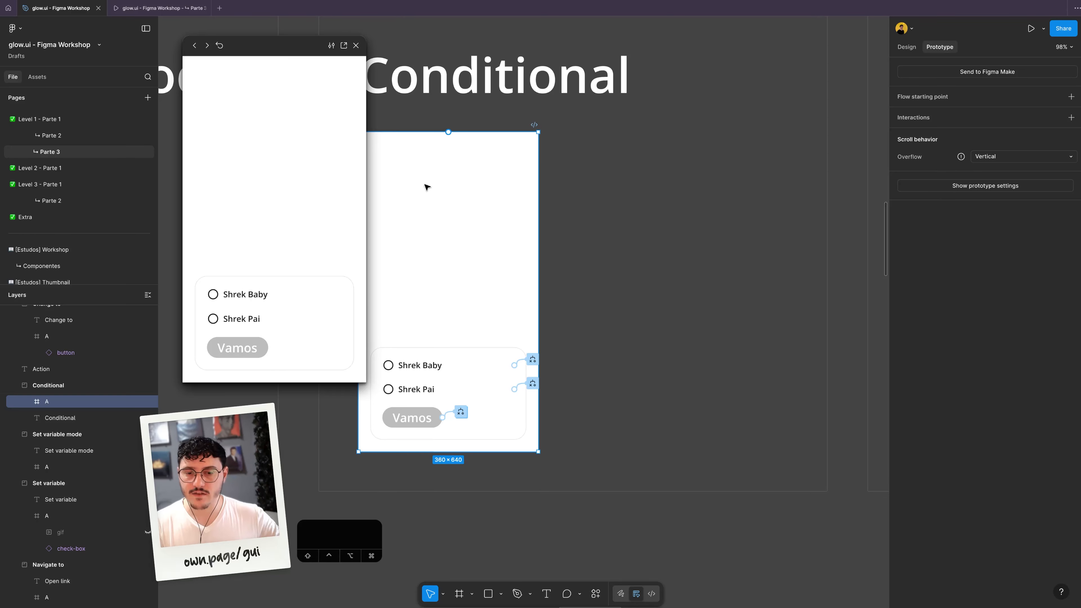
# Step: Test the Conditional preview by choosing Shrek Baby, confirming with Vamos and selecting Shrek Pai
pyautogui.click(236, 294)
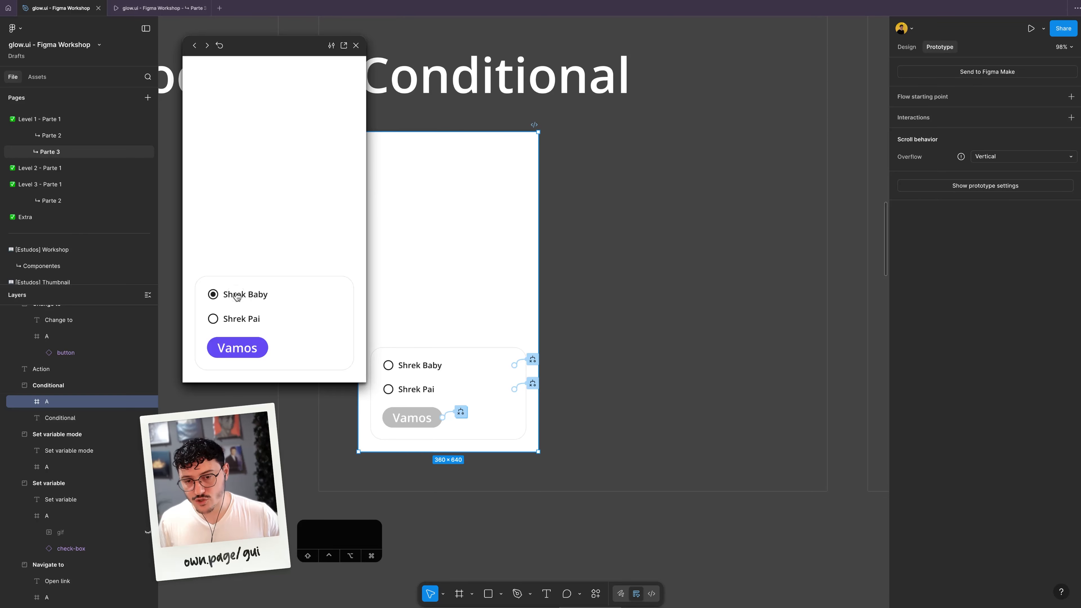
pyautogui.click(252, 344)
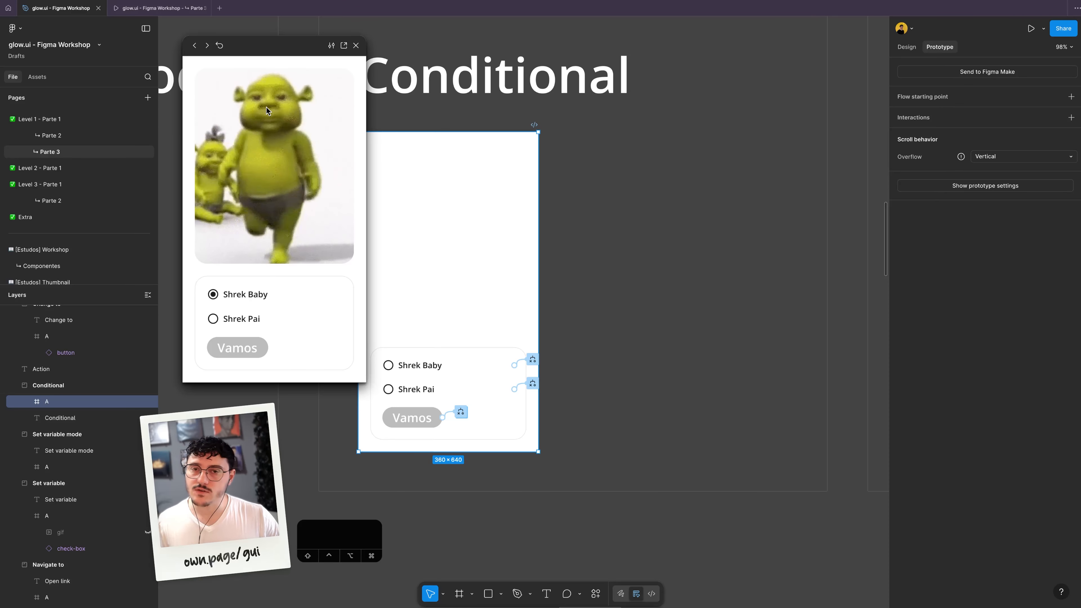
pyautogui.click(239, 318)
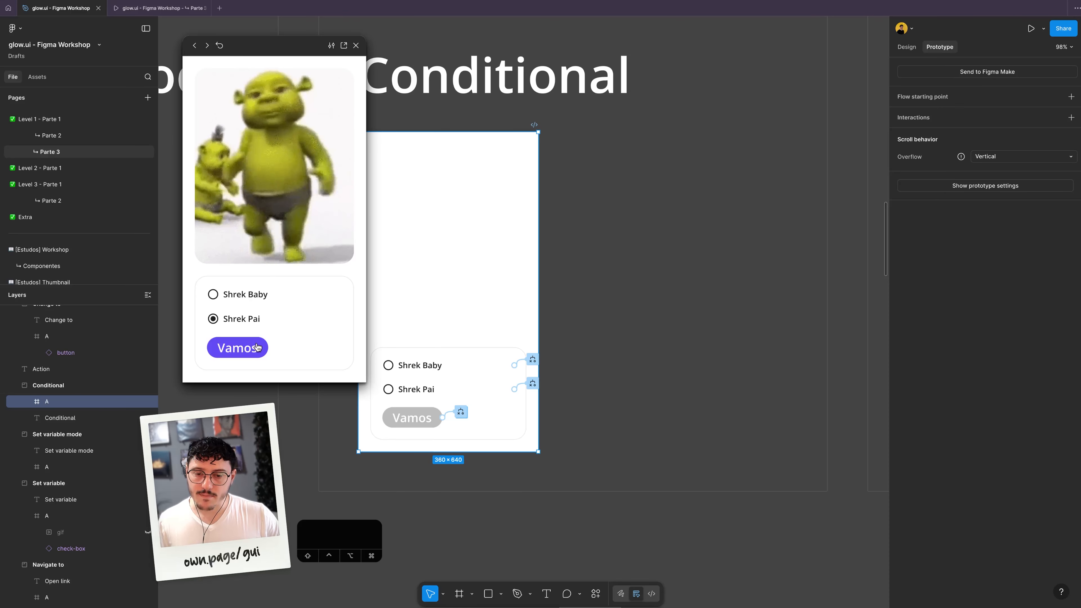
# Step: Test the Conditional prototype by alternating between Shrek Baby and Shrek Pai and confirming with Vamos, and close the preview
pyautogui.click(257, 347)
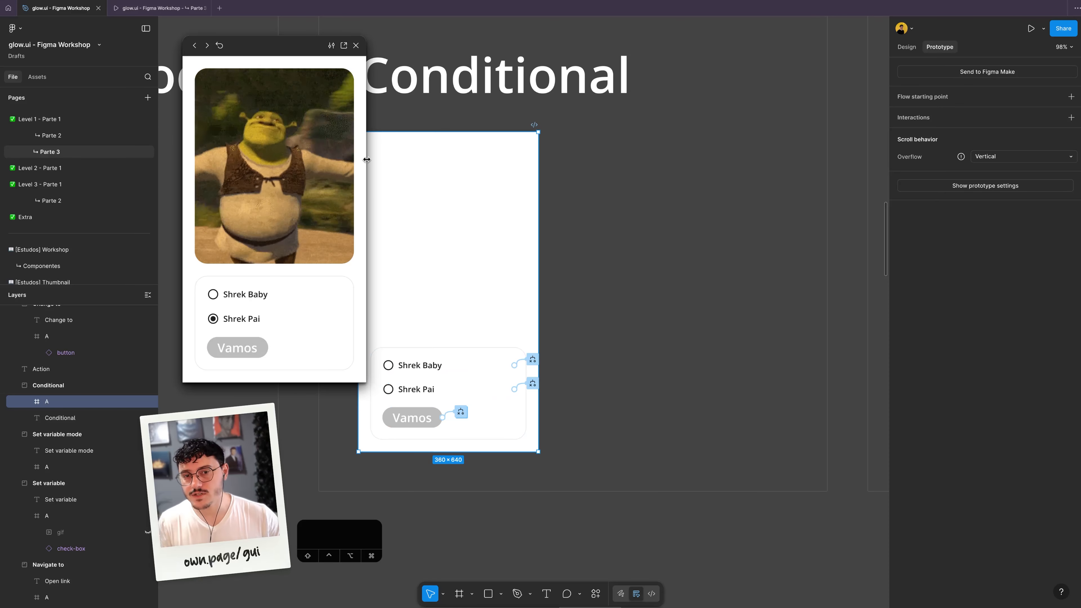
pyautogui.click(249, 295)
pyautogui.click(241, 345)
pyautogui.click(238, 319)
pyautogui.click(238, 348)
pyautogui.click(241, 295)
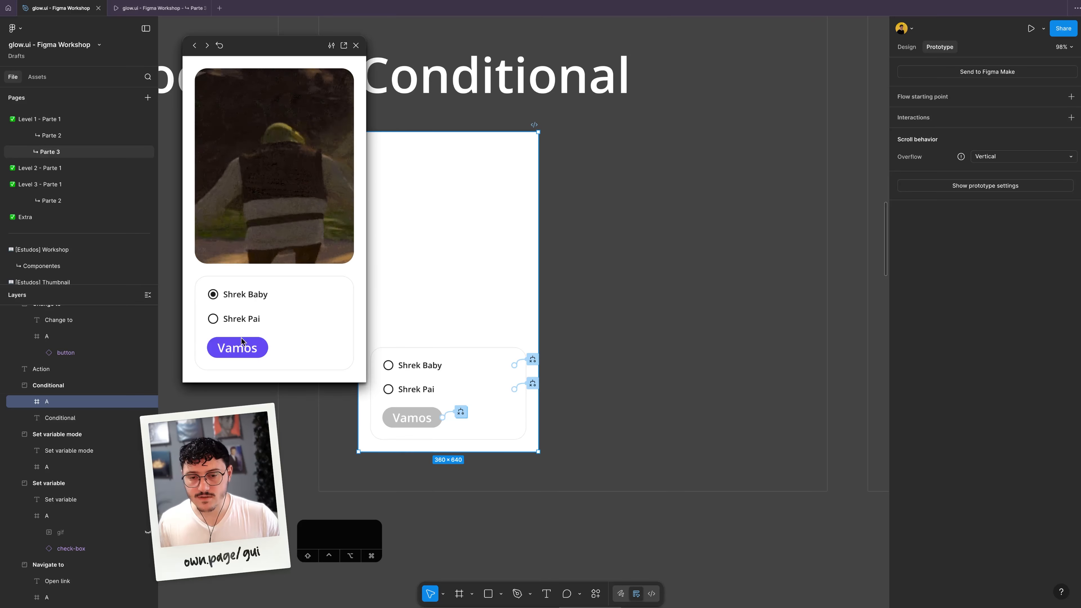
pyautogui.press('Escape')
pyautogui.press('Escape')
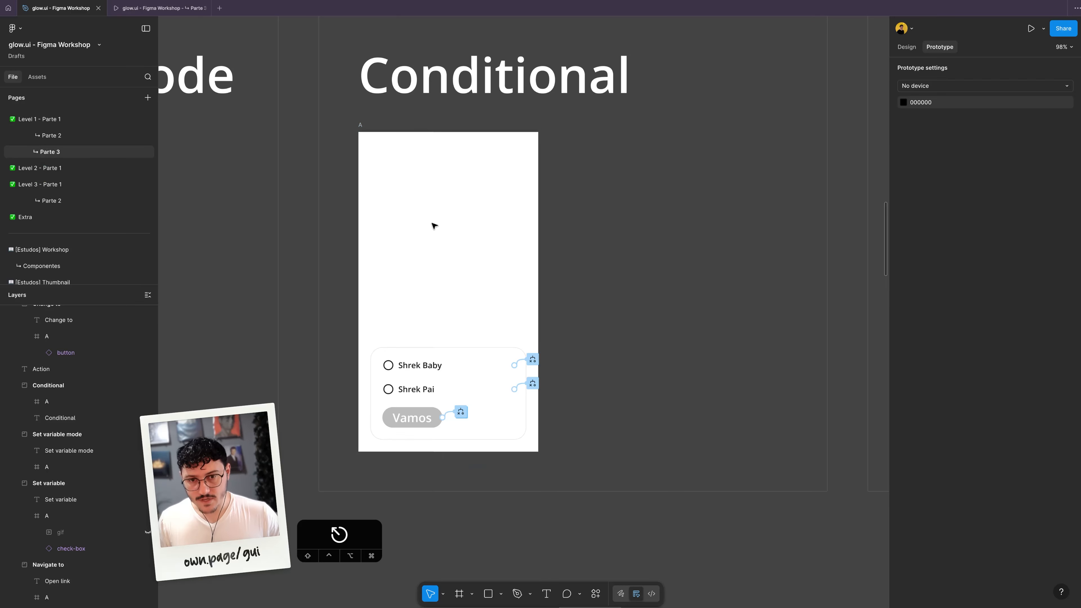
# Step: Examine the Shrek Baby radio button's conditional interaction, including its set-variable actions and the actions available for its else branch
pyautogui.click(532, 359)
pyautogui.moveTo(573, 400); pyautogui.dragTo(713, 118)
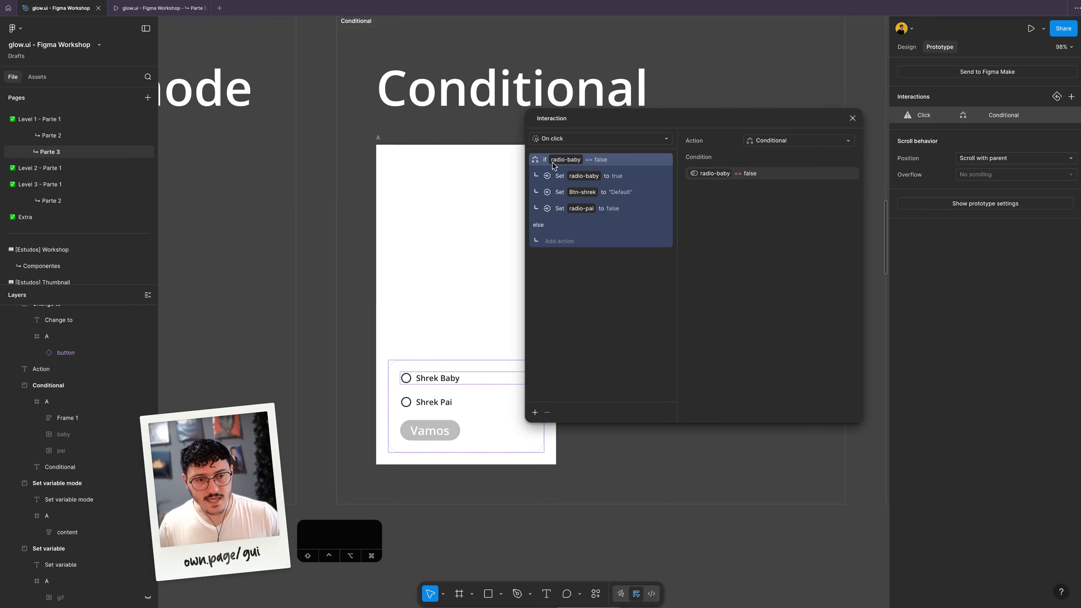
pyautogui.click(631, 175)
pyautogui.click(633, 191)
pyautogui.click(632, 207)
pyautogui.click(633, 190)
pyautogui.click(631, 177)
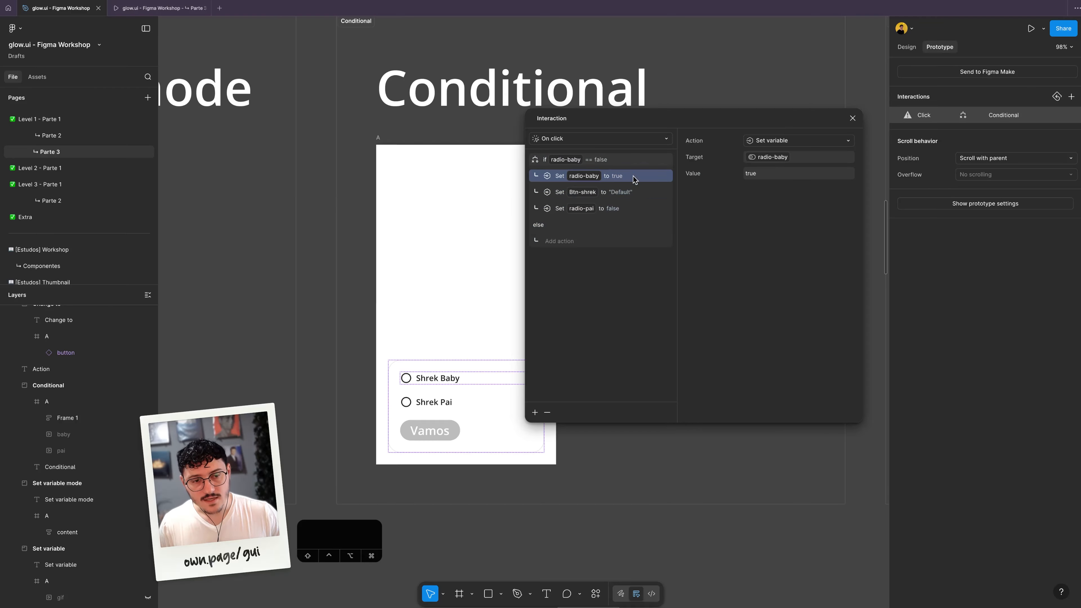
pyautogui.click(554, 241)
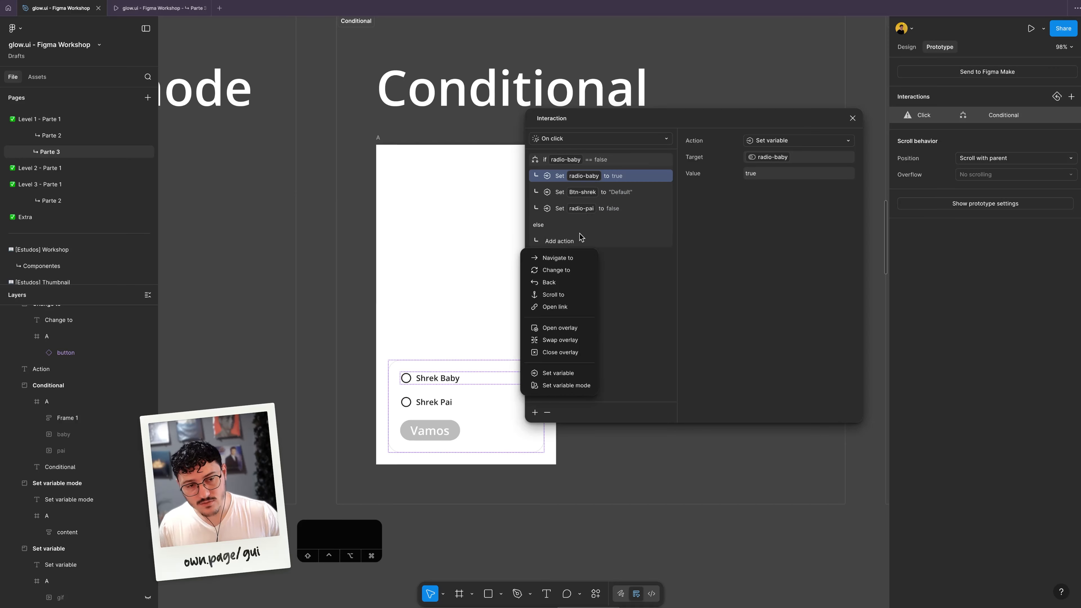
pyautogui.press('Escape')
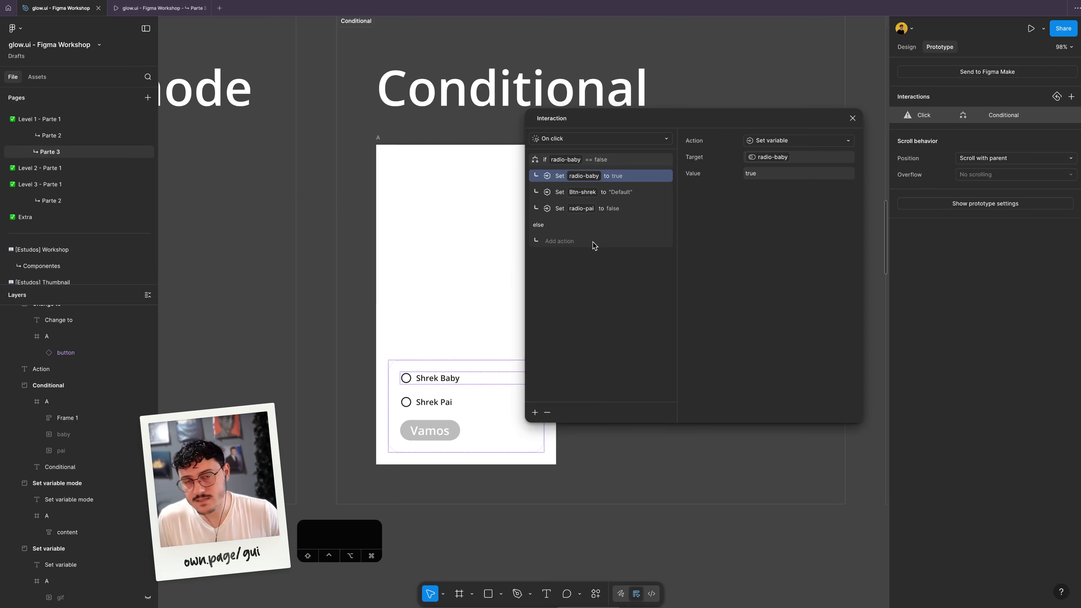
# Step: Examine the Shrek Pai radio button's conditional interaction and each of its set-variable actions
pyautogui.click(469, 402)
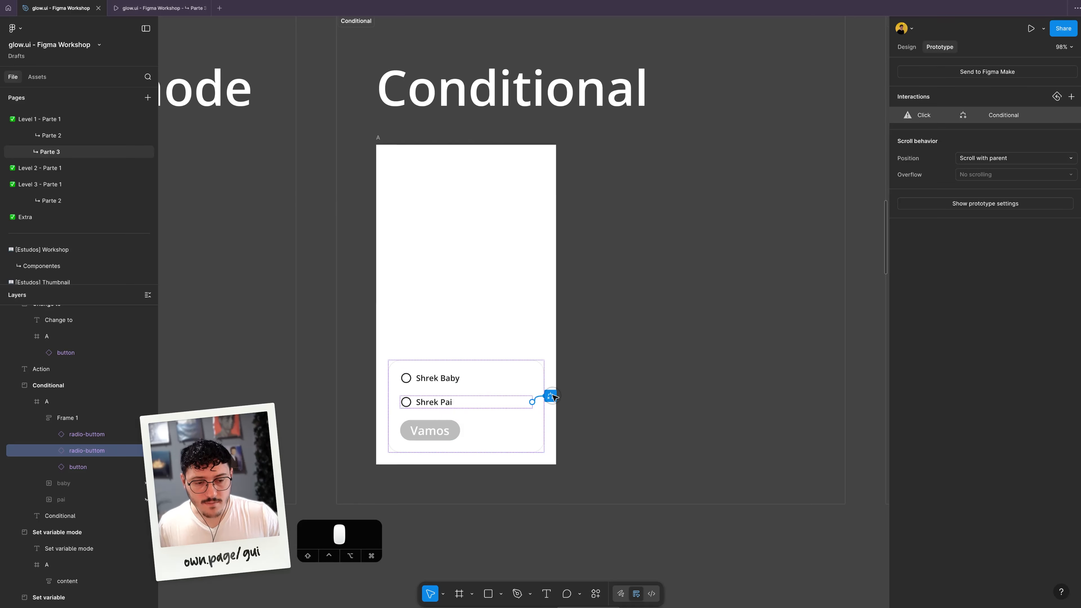
pyautogui.click(551, 396)
pyautogui.moveTo(582, 419); pyautogui.dragTo(584, 222)
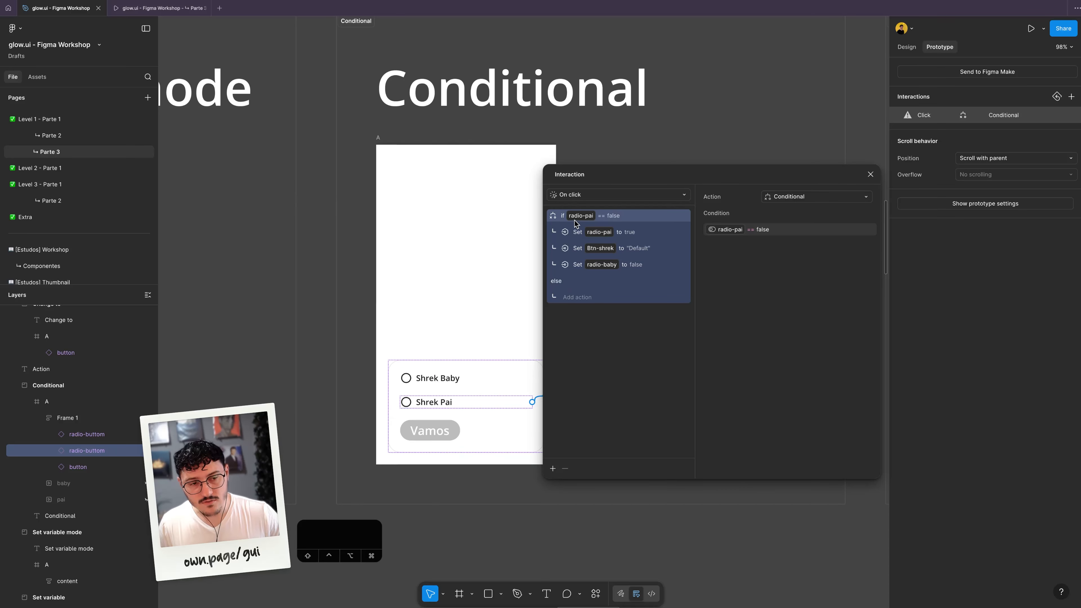
pyautogui.click(629, 232)
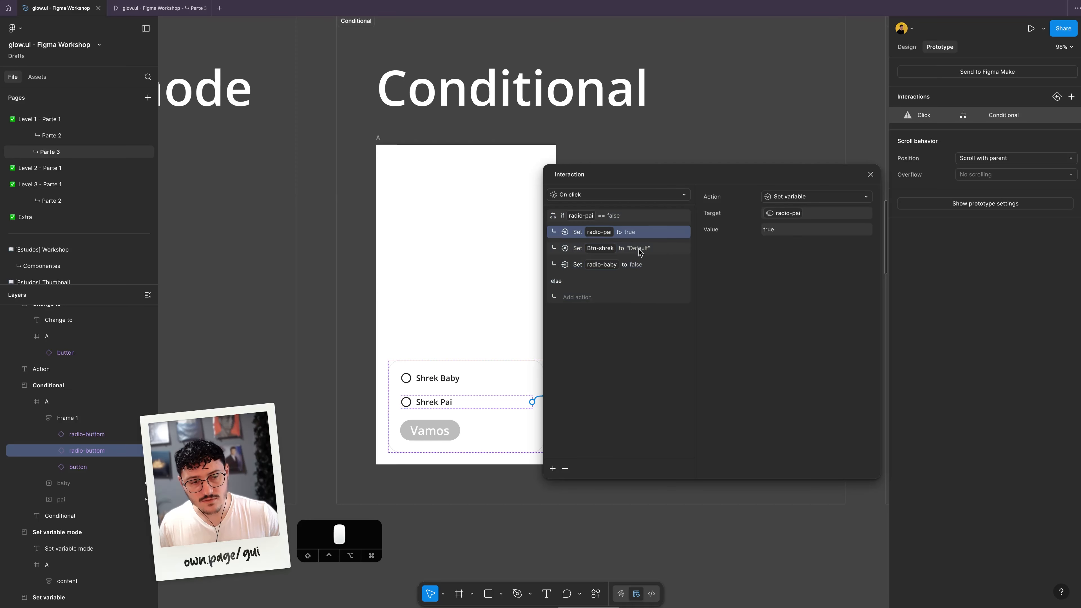
pyautogui.click(642, 248)
pyautogui.click(644, 265)
# Step: Review the Vamos button's two conditionals for radio-baby and radio-pai with their image and button variable actions, and close the interaction
pyautogui.click(430, 431)
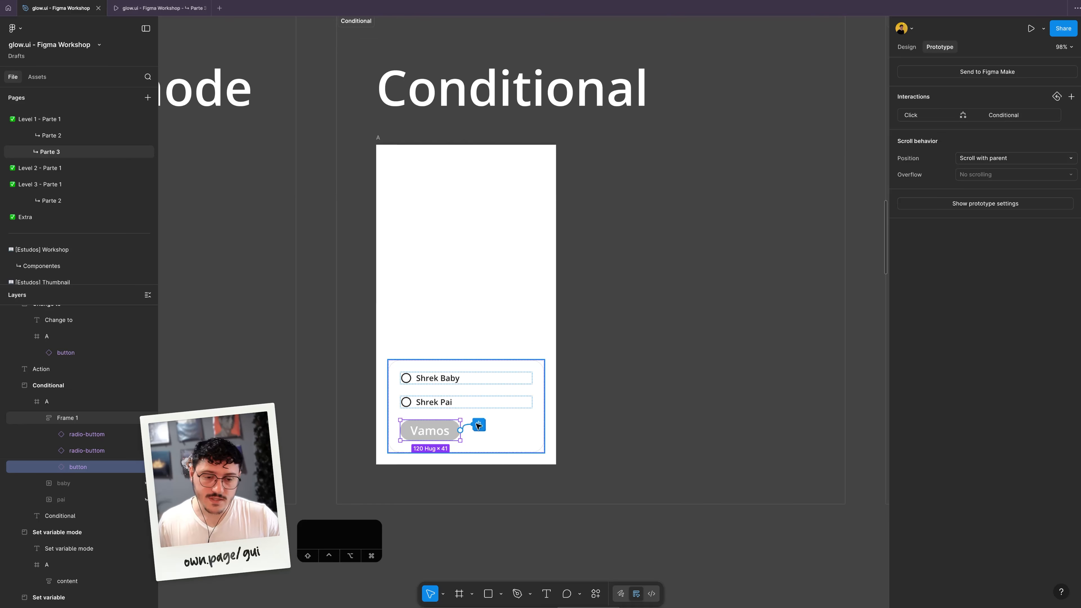
pyautogui.click(445, 378)
pyautogui.click(434, 399)
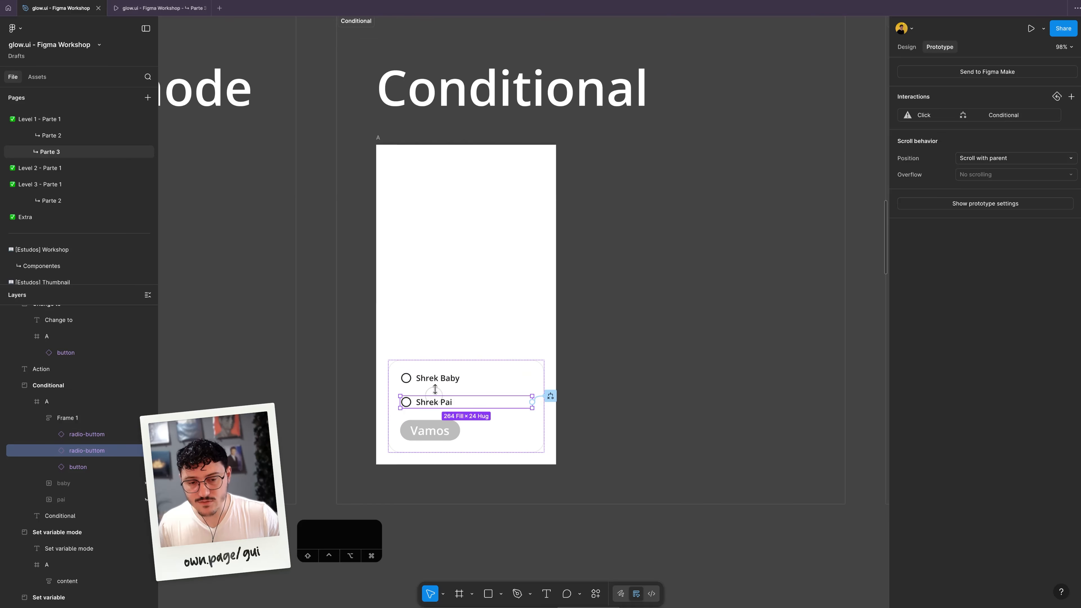
pyautogui.click(477, 422)
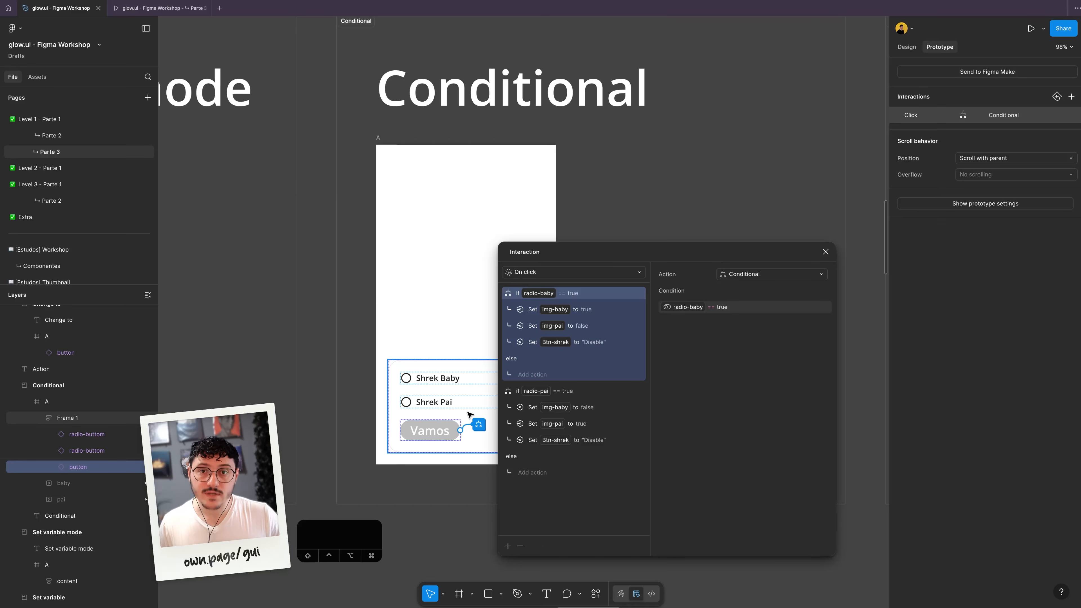
pyautogui.moveTo(623, 254); pyautogui.dragTo(675, 188)
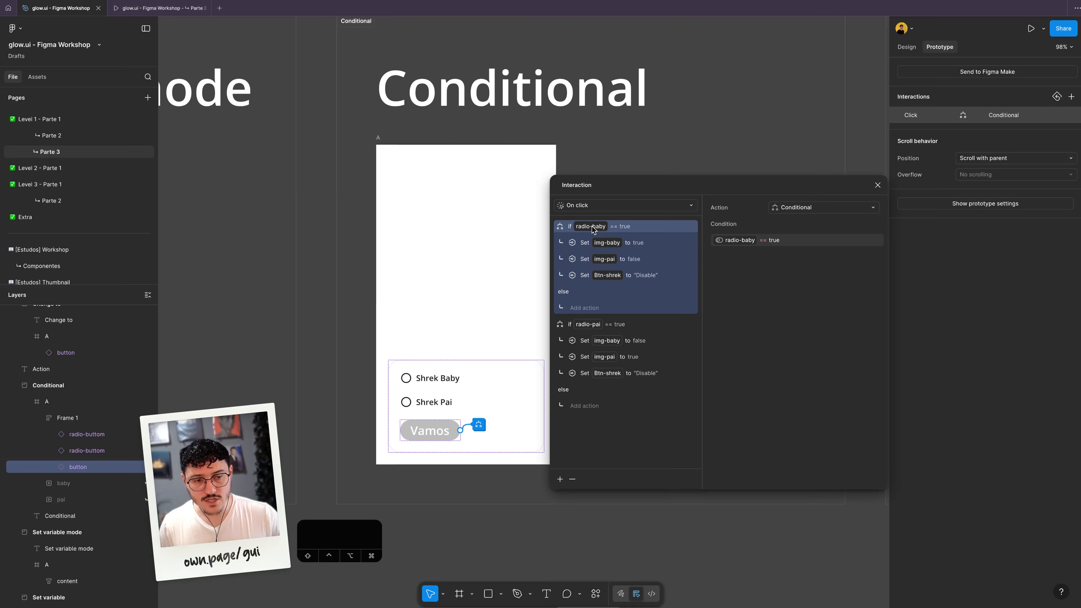
pyautogui.click(633, 243)
pyautogui.click(634, 260)
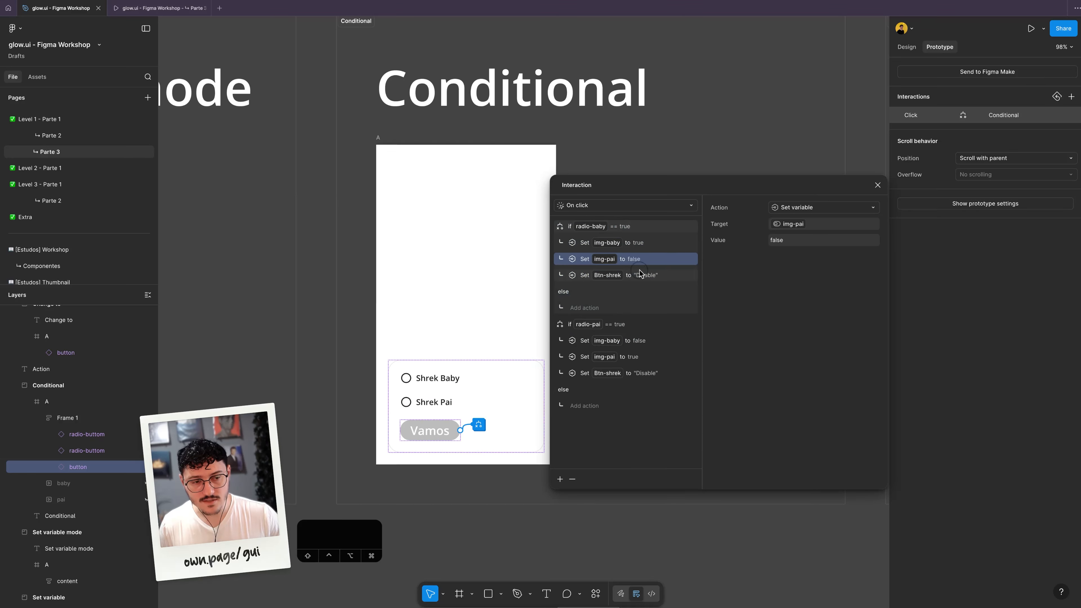
pyautogui.click(640, 275)
pyautogui.click(600, 326)
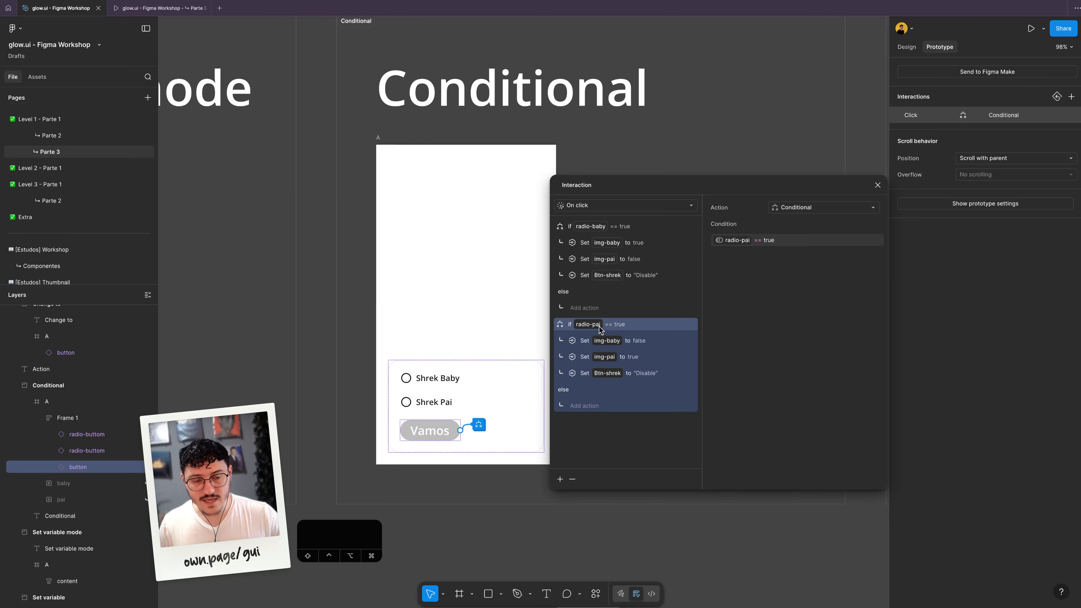
pyautogui.click(631, 342)
pyautogui.click(638, 357)
pyautogui.click(650, 373)
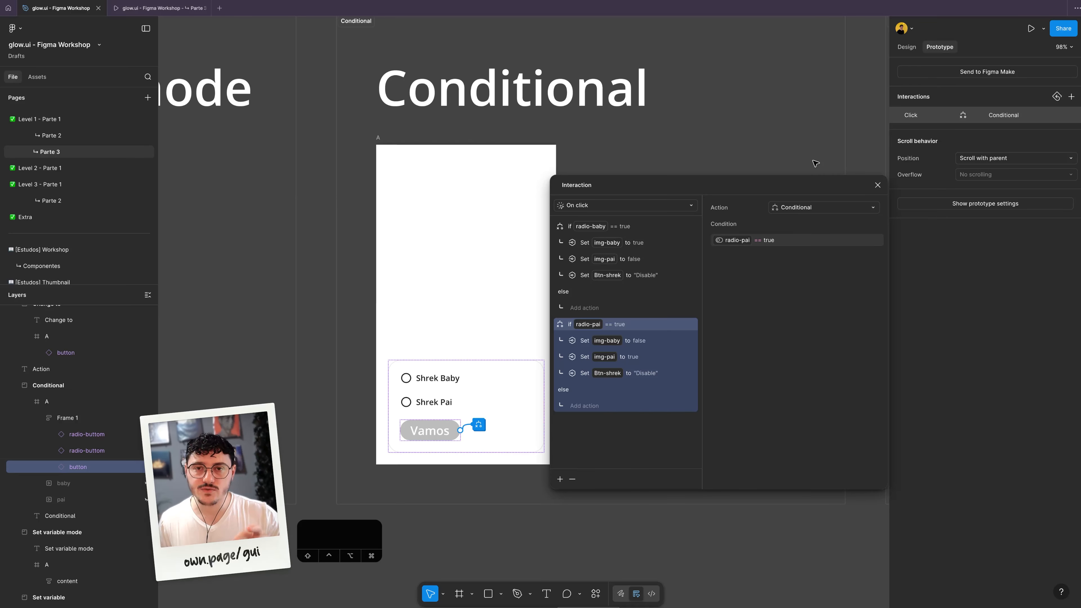
pyautogui.click(879, 185)
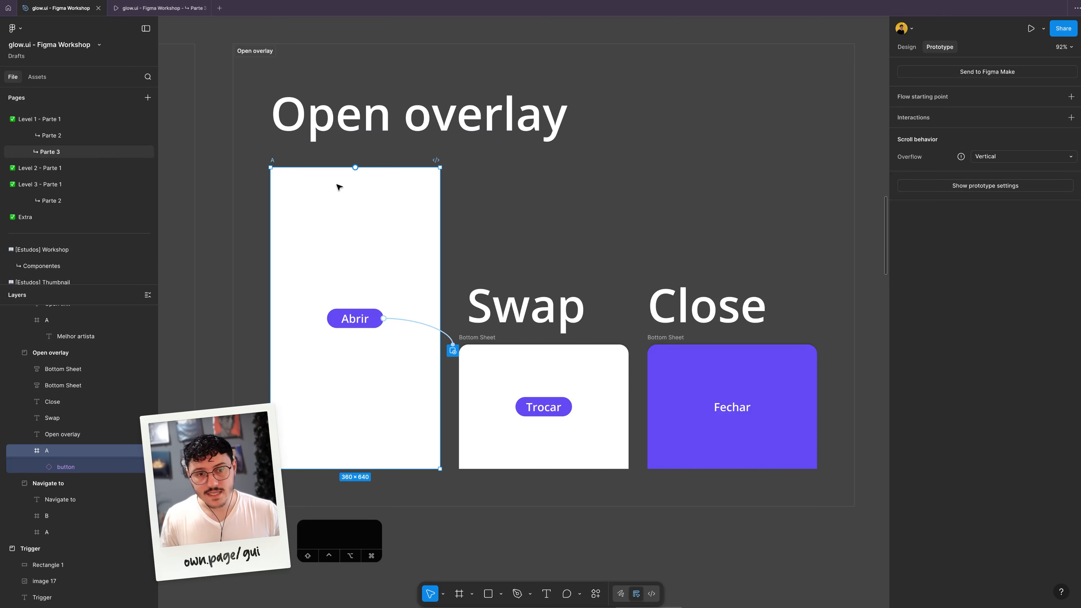
# Step: Preview frame A of the Open overlay section and test its Abrir button, leaving the layout as it was
pyautogui.moveTo(378, 203); pyautogui.dragTo(398, 197)
pyautogui.hotkey('shift', 'space')
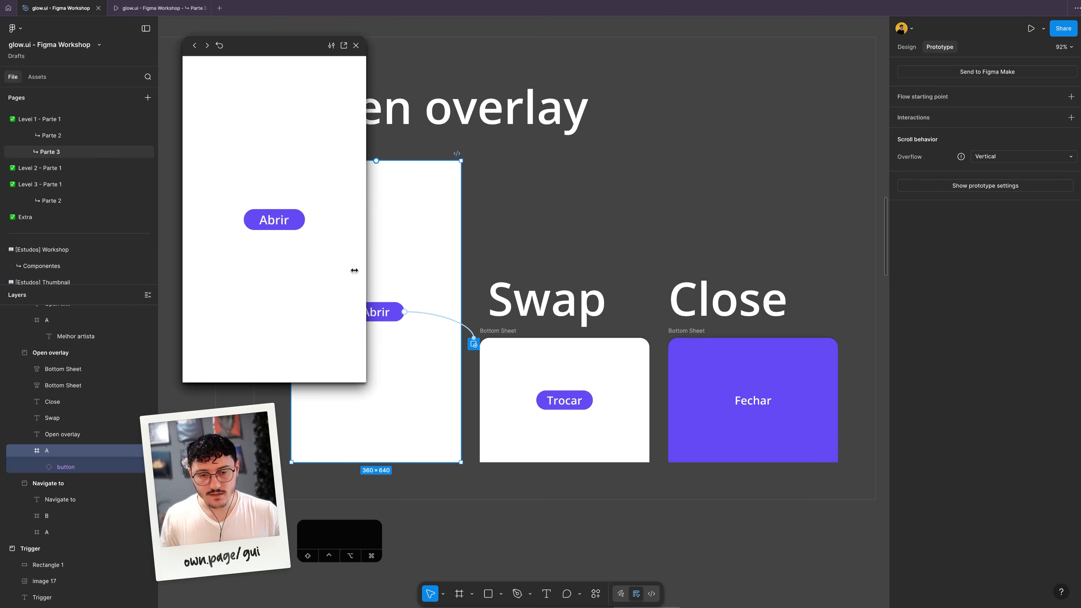
pyautogui.click(286, 221)
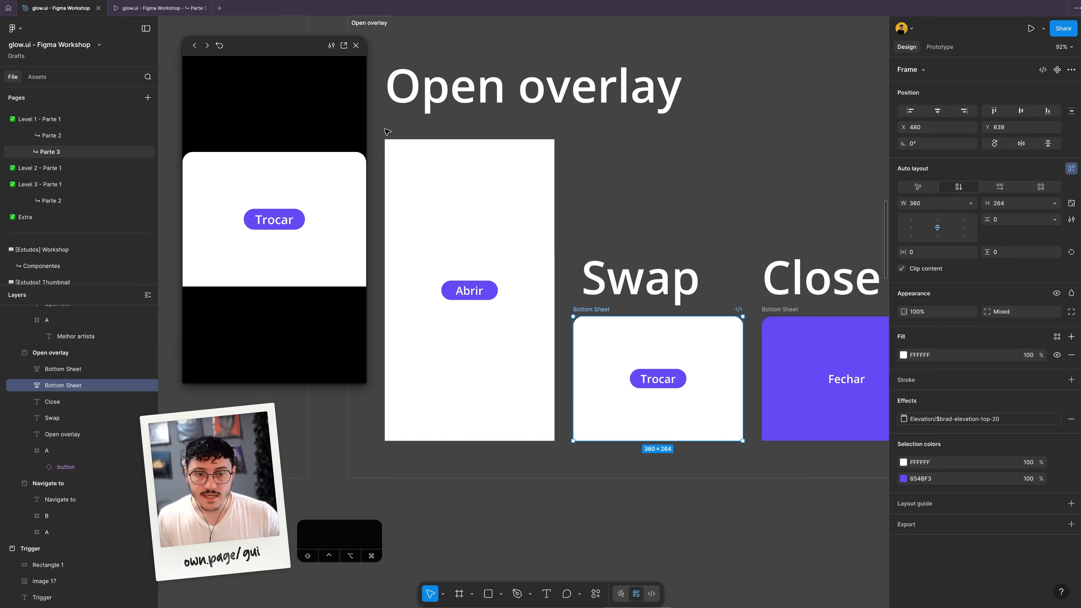
pyautogui.click(387, 132)
pyautogui.click(586, 315)
pyautogui.moveTo(586, 315); pyautogui.dragTo(586, 311)
pyautogui.press('super+z')
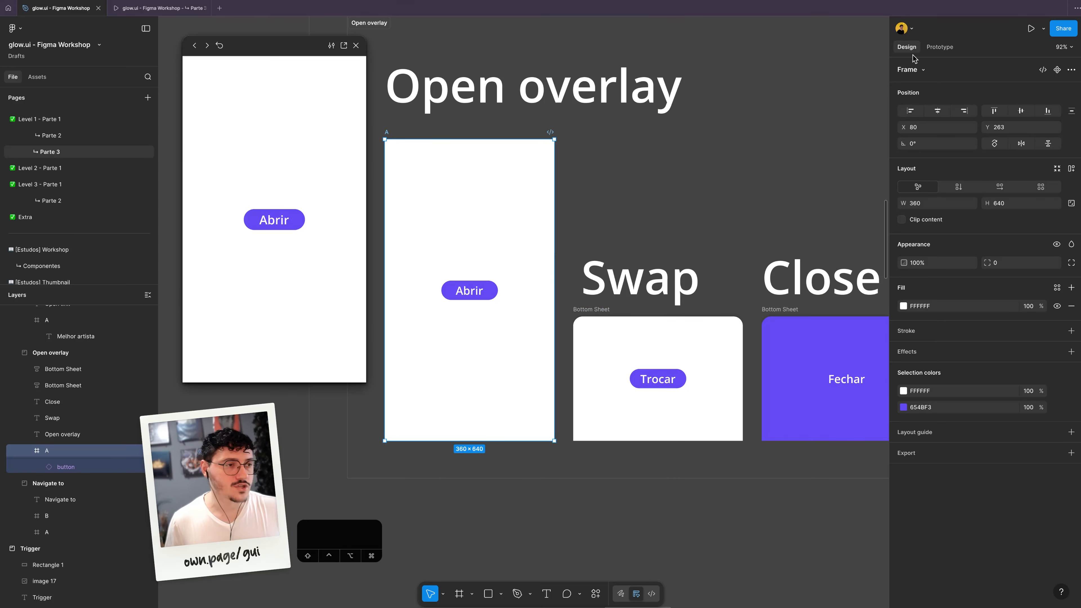
# Step: Inspect the Abrir button's Open overlay interaction and its available overlay position options
pyautogui.click(940, 47)
pyautogui.click(470, 291)
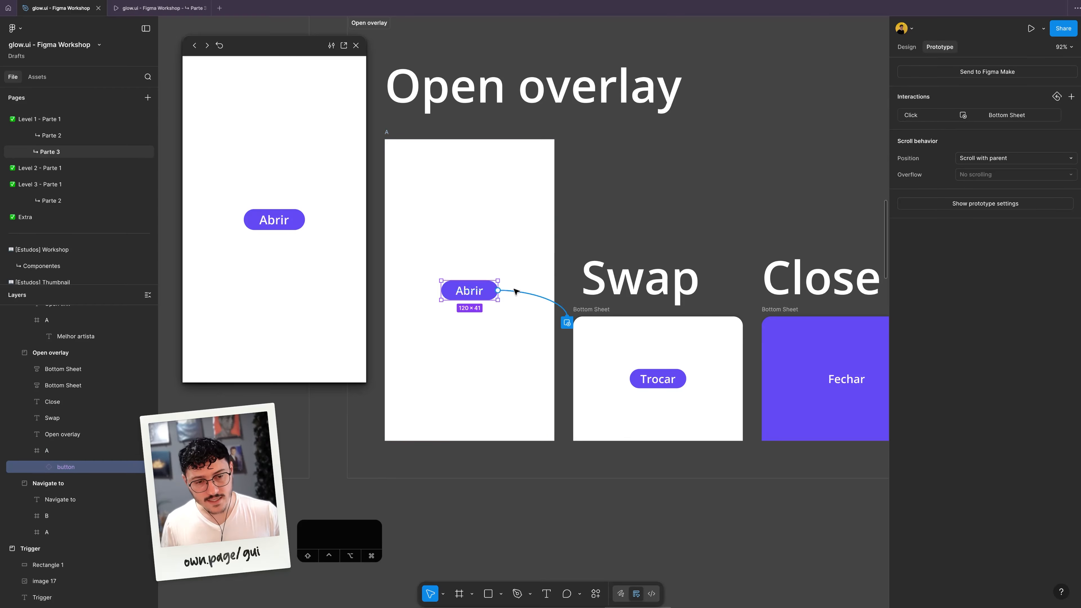
pyautogui.click(536, 295)
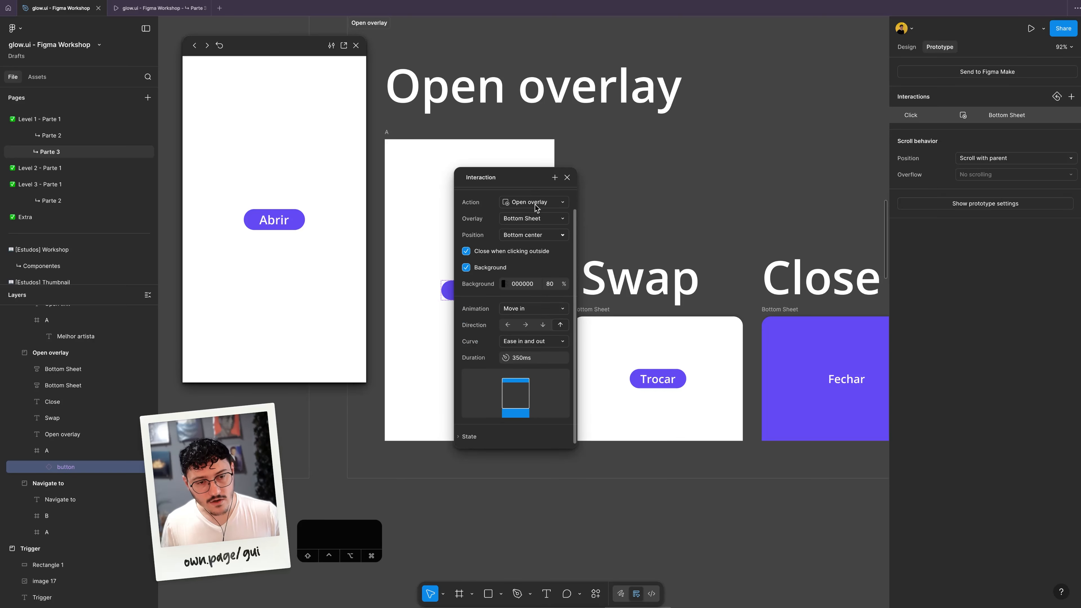
pyautogui.moveTo(508, 180); pyautogui.dragTo(438, 229)
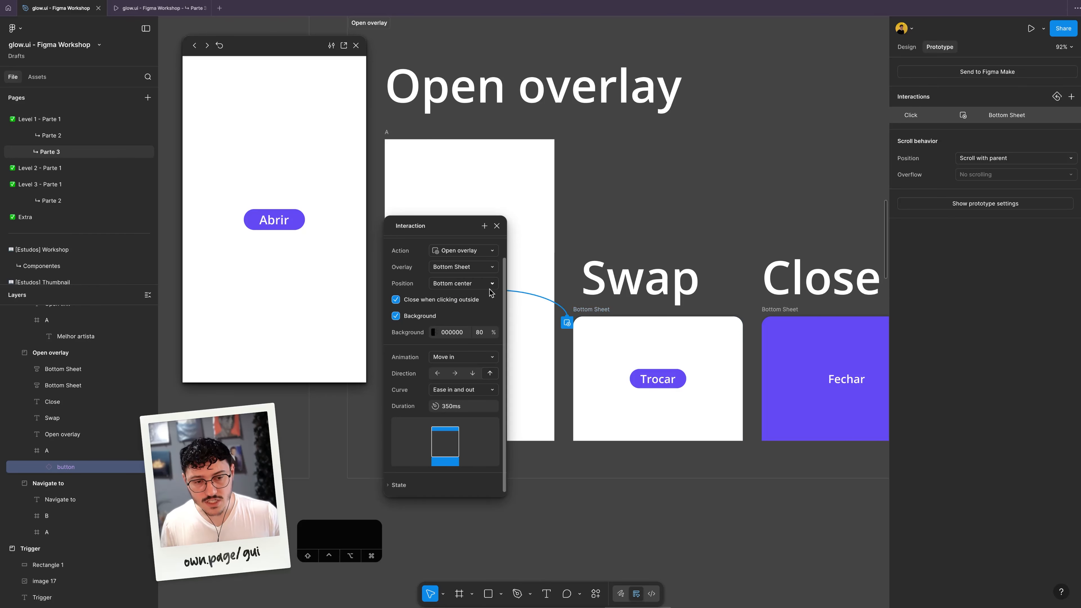
pyautogui.click(478, 283)
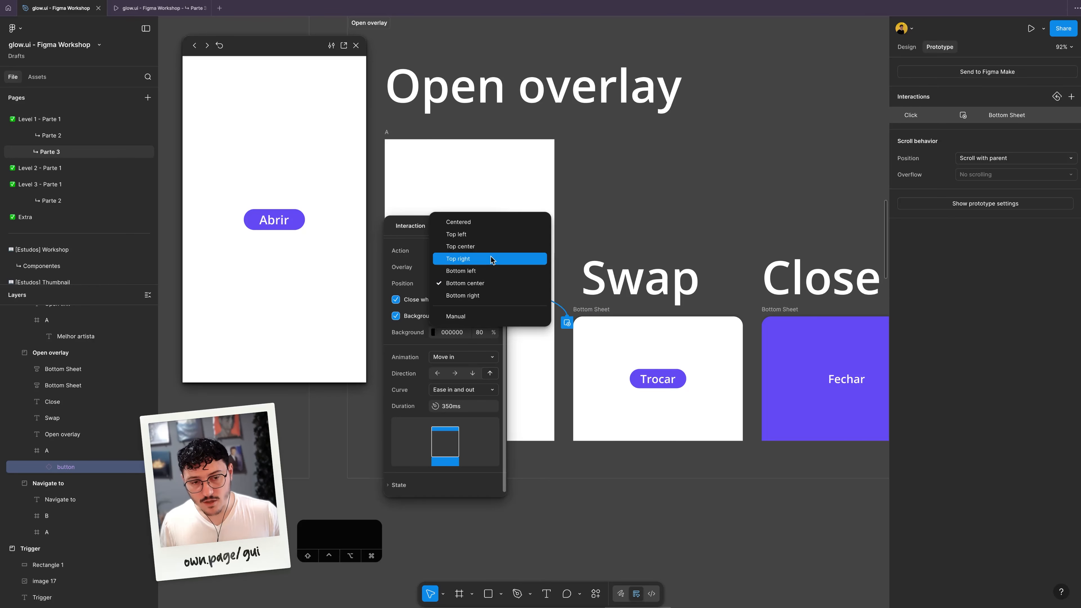
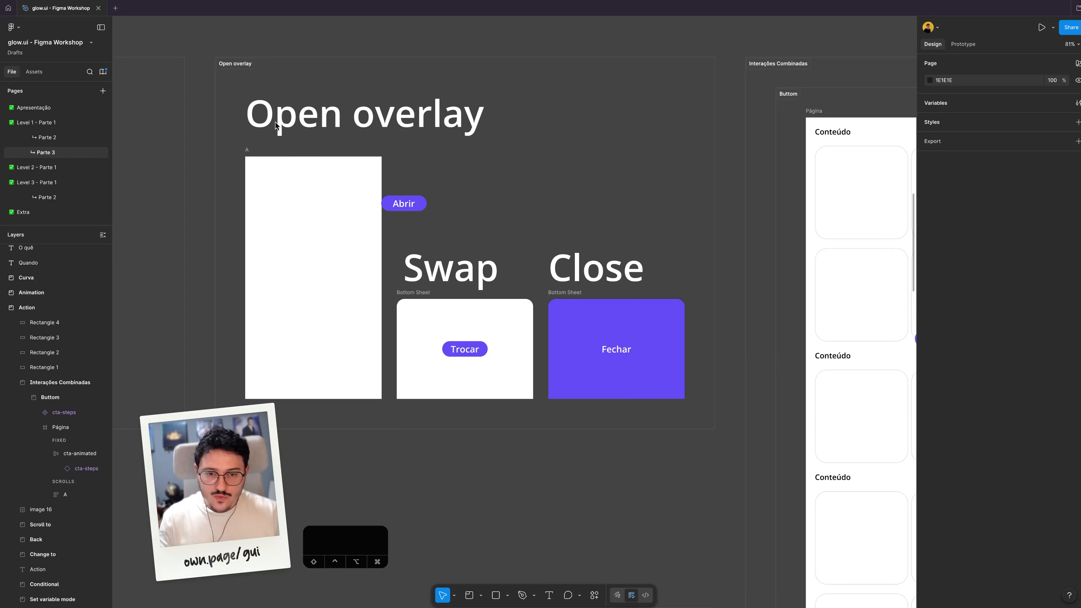
# Step: Preview the Video frame in the Exemplo section to study how the Reels sort menu opens, and close the preview
pyautogui.scroll(-5, 329, 145)
pyautogui.moveTo(700, 166); pyautogui.dragTo(205, 208)
pyautogui.scroll(7, 304, 178)
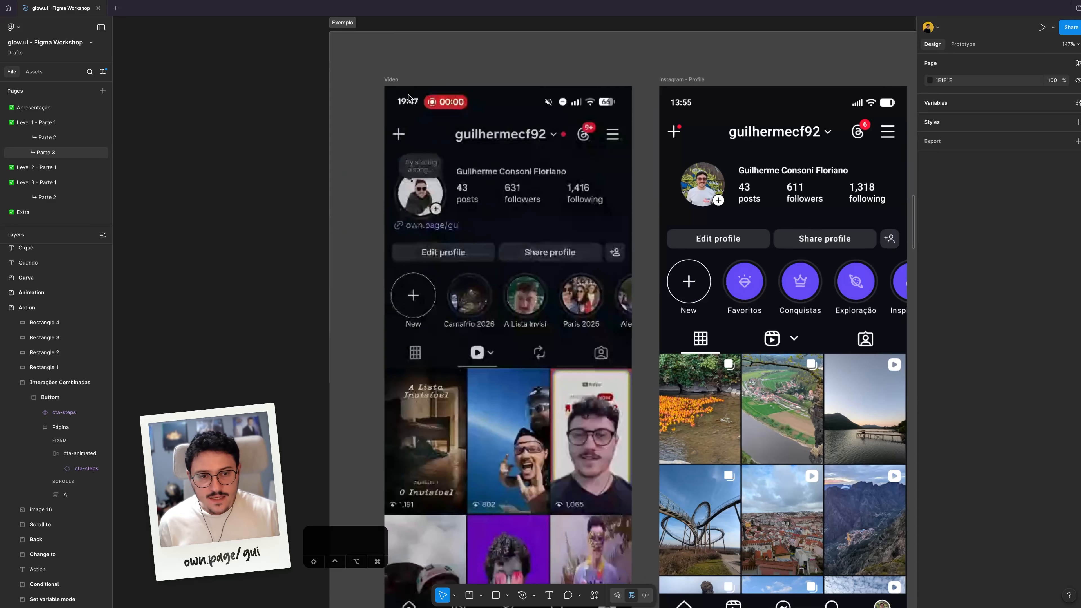
pyautogui.scroll(-2, 413, 102)
pyautogui.moveTo(413, 103); pyautogui.dragTo(316, 47)
pyautogui.click(409, 85)
pyautogui.hotkey('shift', 'space')
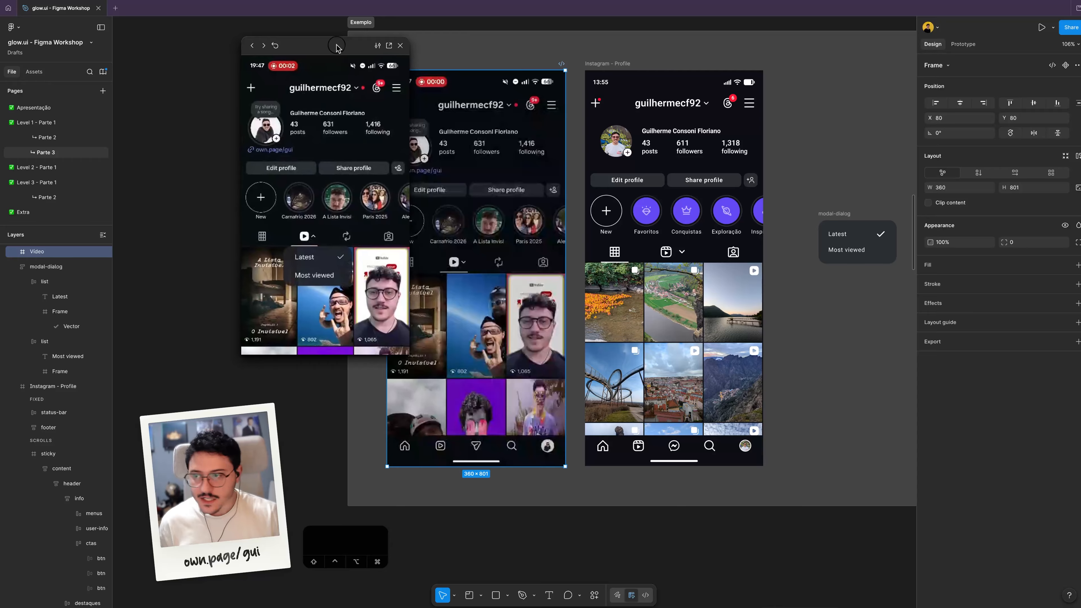
pyautogui.click(314, 232)
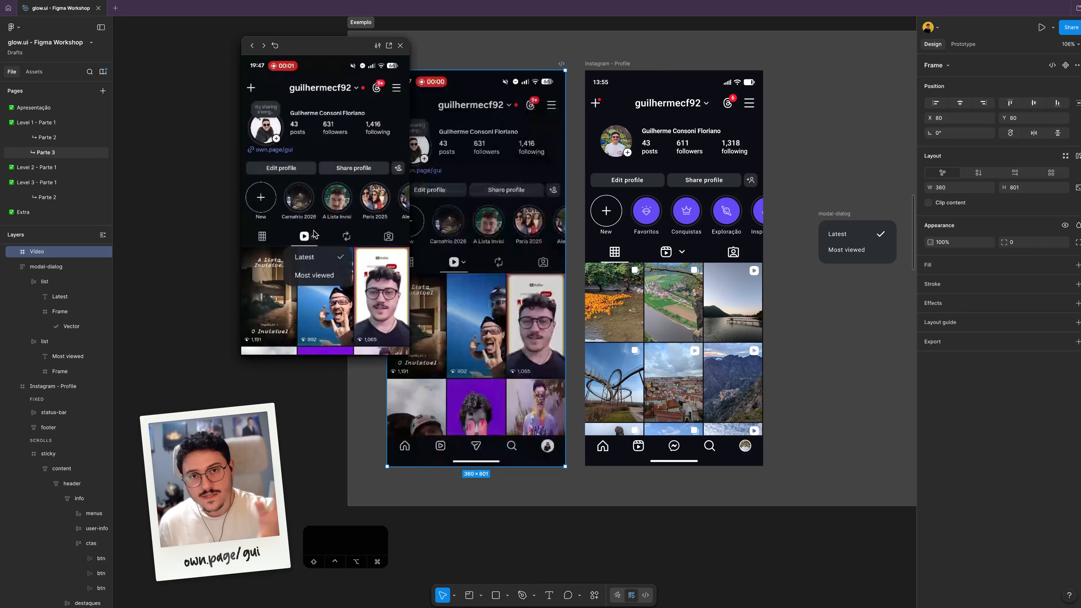
pyautogui.click(400, 45)
# Step: Link the Reels tab of the Instagram - Profile frame to modal-dialog with an on-click Open overlay interaction
pyautogui.hotkey('shift', '1')
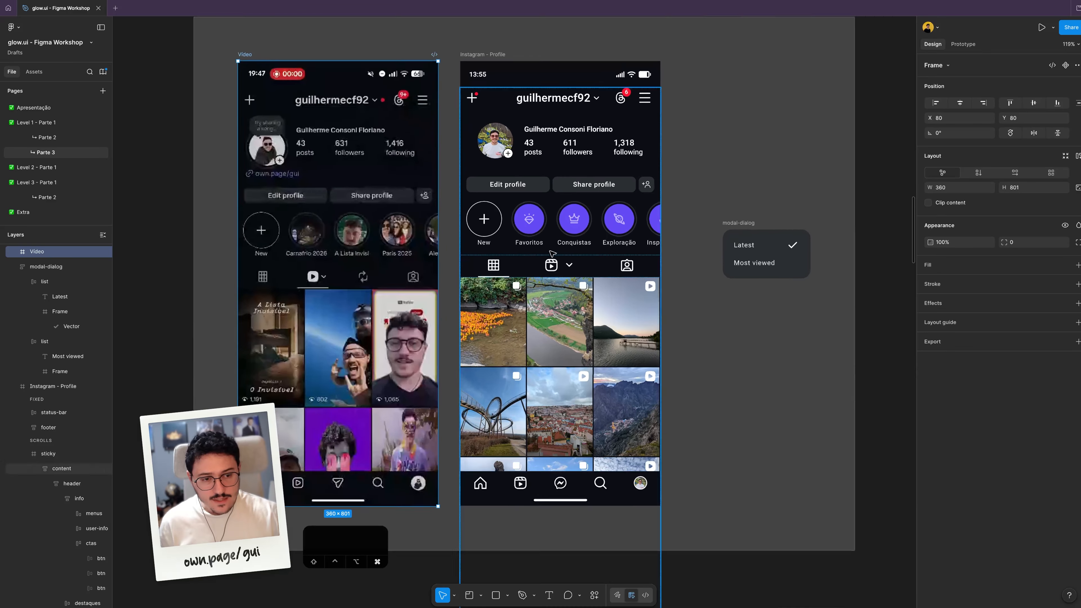
pyautogui.click(768, 206)
pyautogui.moveTo(768, 206); pyautogui.dragTo(772, 214)
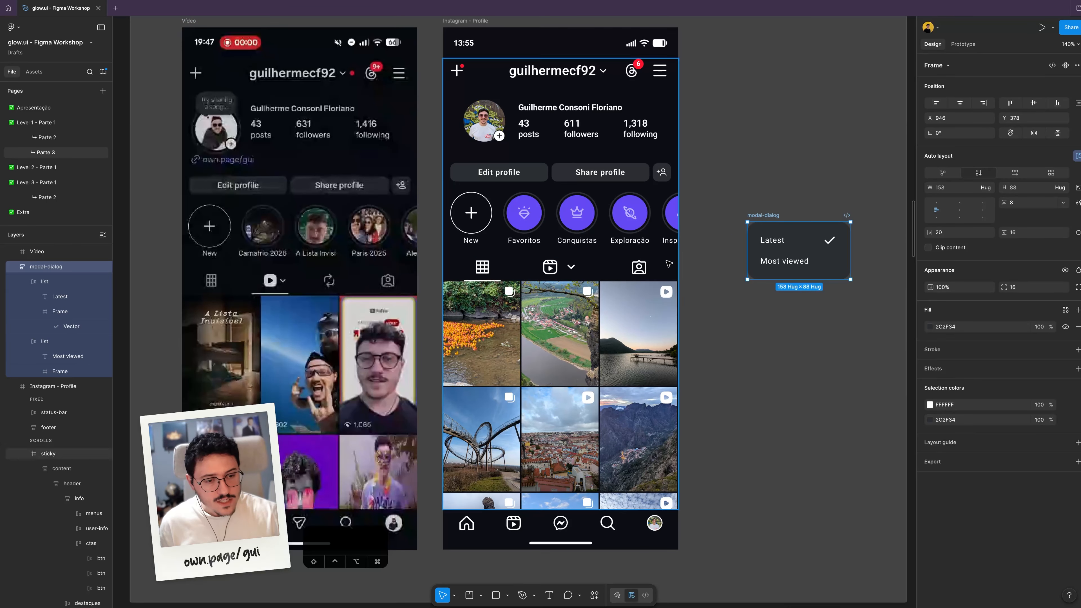
pyautogui.hscroll(5, 834, 173)
pyautogui.scroll(2, 833, 174)
pyautogui.click(964, 45)
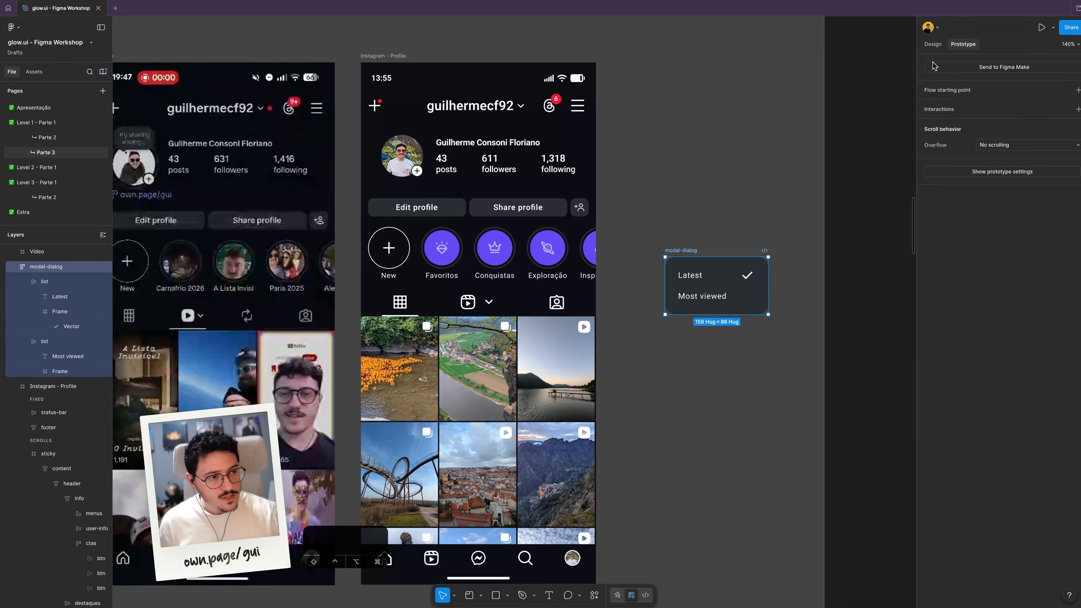
pyautogui.keyDown('super'); pyautogui.click(421, 302); pyautogui.keyUp('super')
pyautogui.click(479, 303)
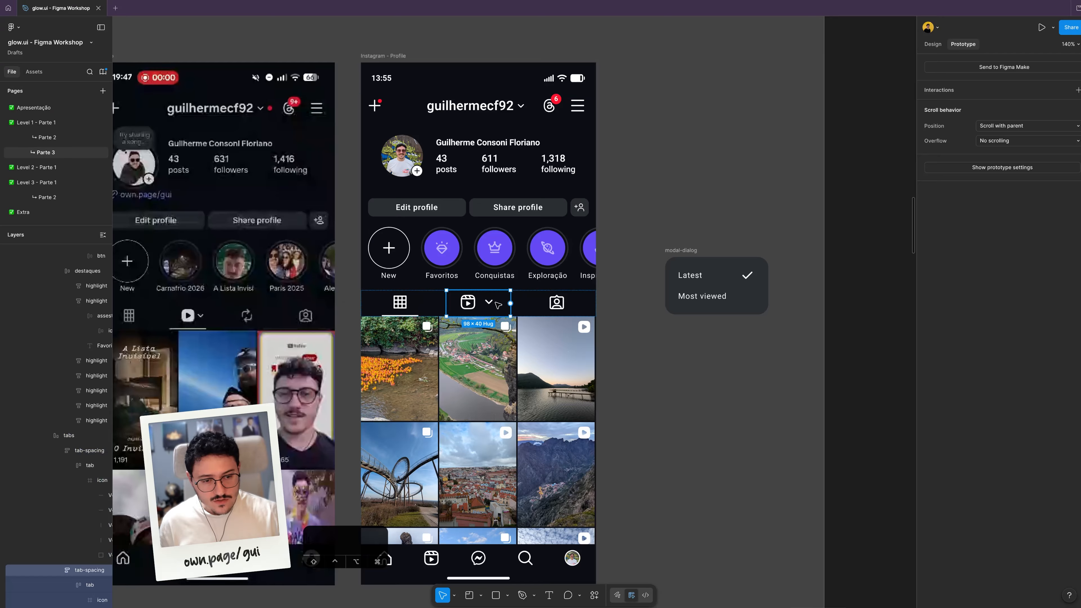
pyautogui.moveTo(510, 303); pyautogui.dragTo(658, 306)
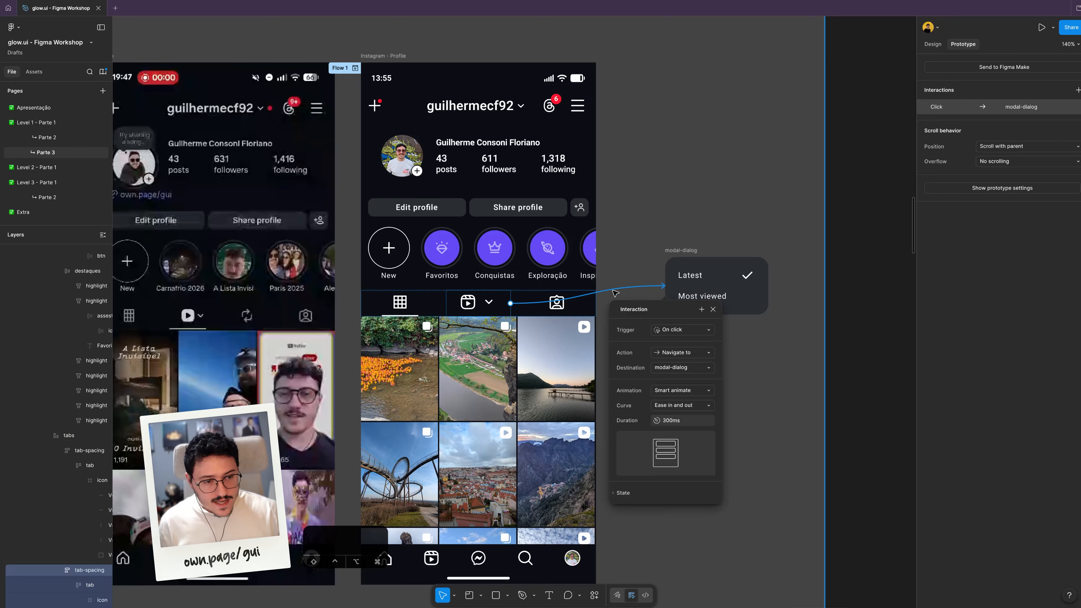
pyautogui.click(686, 352)
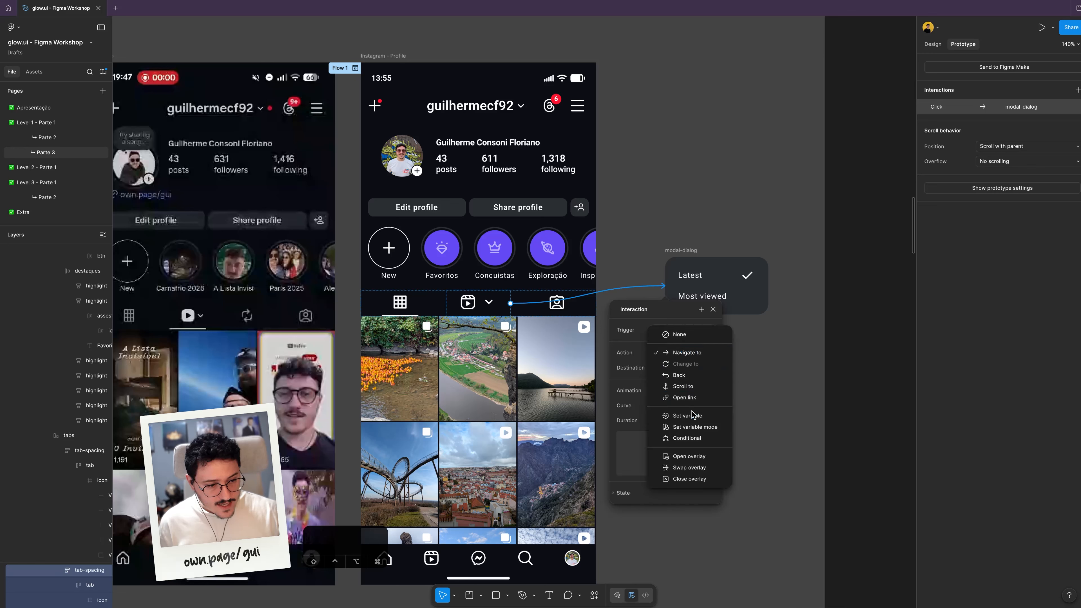
pyautogui.click(700, 457)
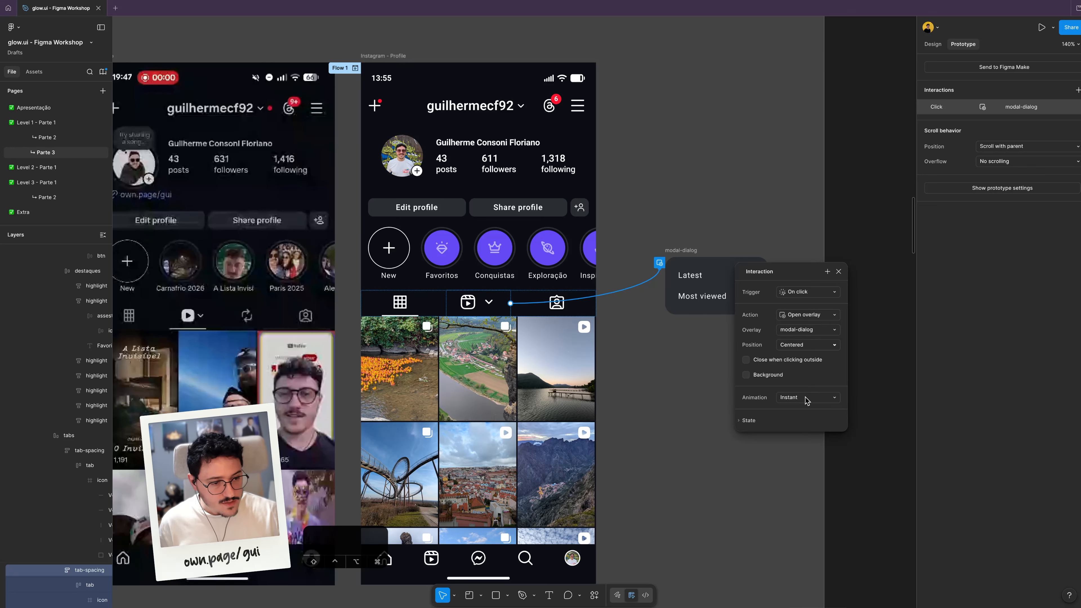
# Step: Set the overlay position to Manual and place the modal-dialog menu just below the Reels tab
pyautogui.click(806, 350)
pyautogui.click(822, 432)
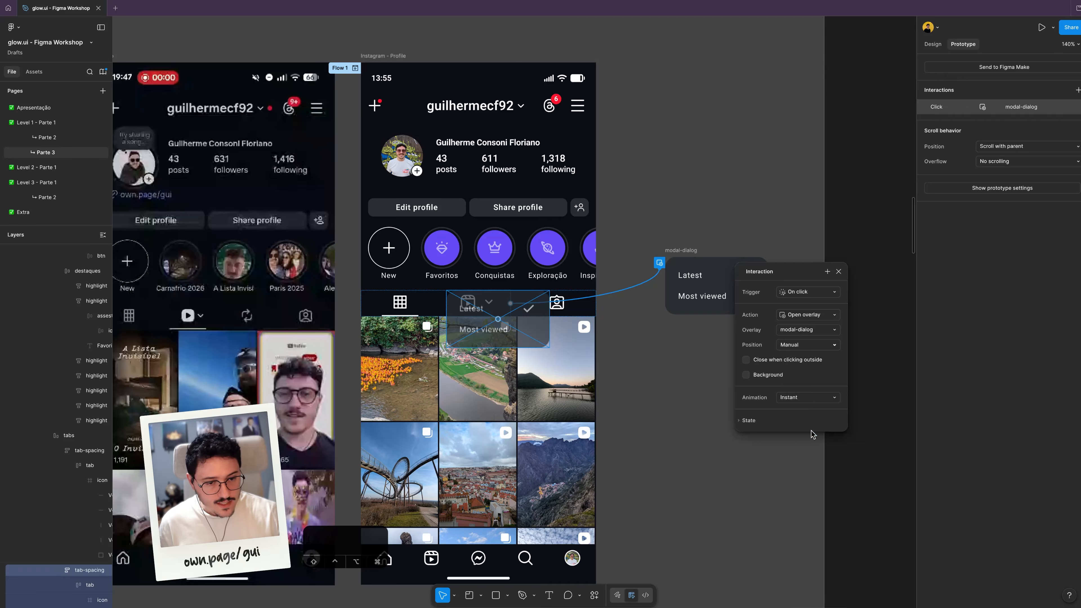
pyautogui.moveTo(498, 319); pyautogui.dragTo(477, 349)
pyautogui.hscroll(-5, 476, 348)
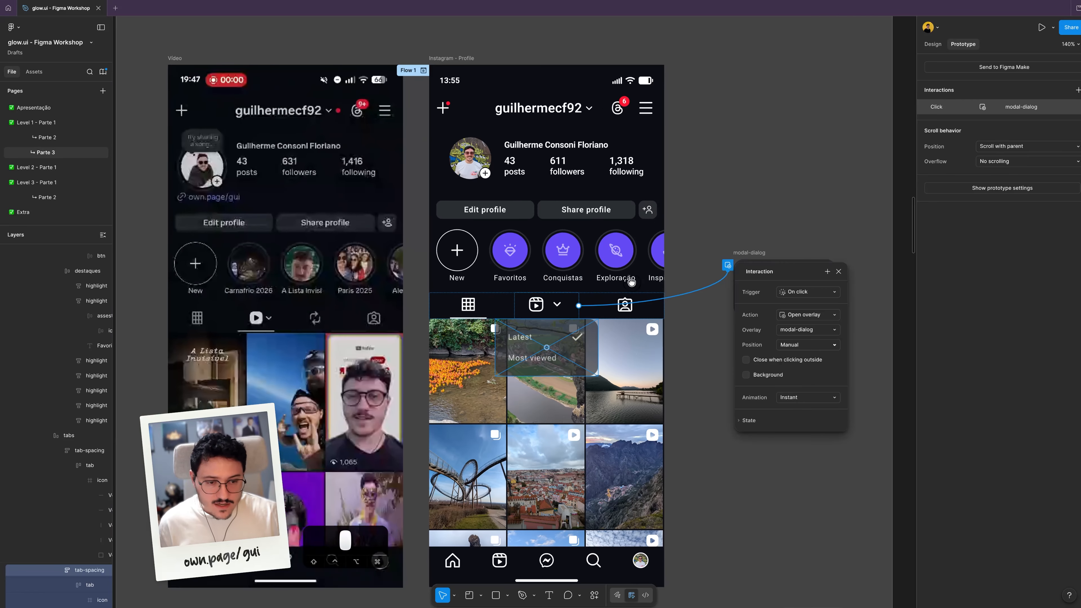
# Step: Preview the Instagram - Profile frame and test opening the sort menu from the Reels tab
pyautogui.click(491, 61)
pyautogui.hotkey('shift', 'space')
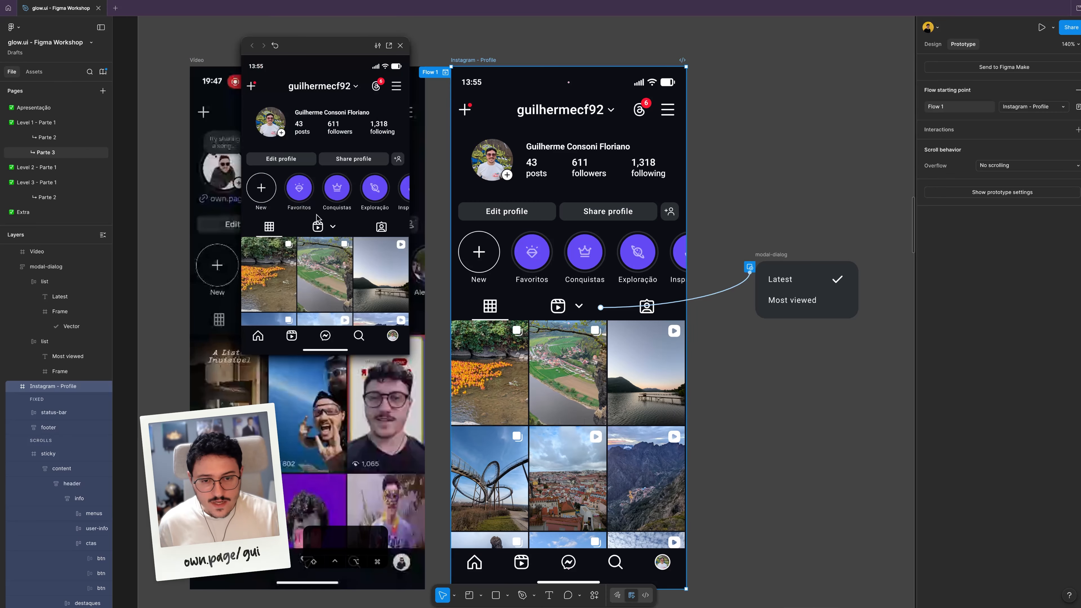
pyautogui.scroll(-5, 353, 216)
pyautogui.click(333, 226)
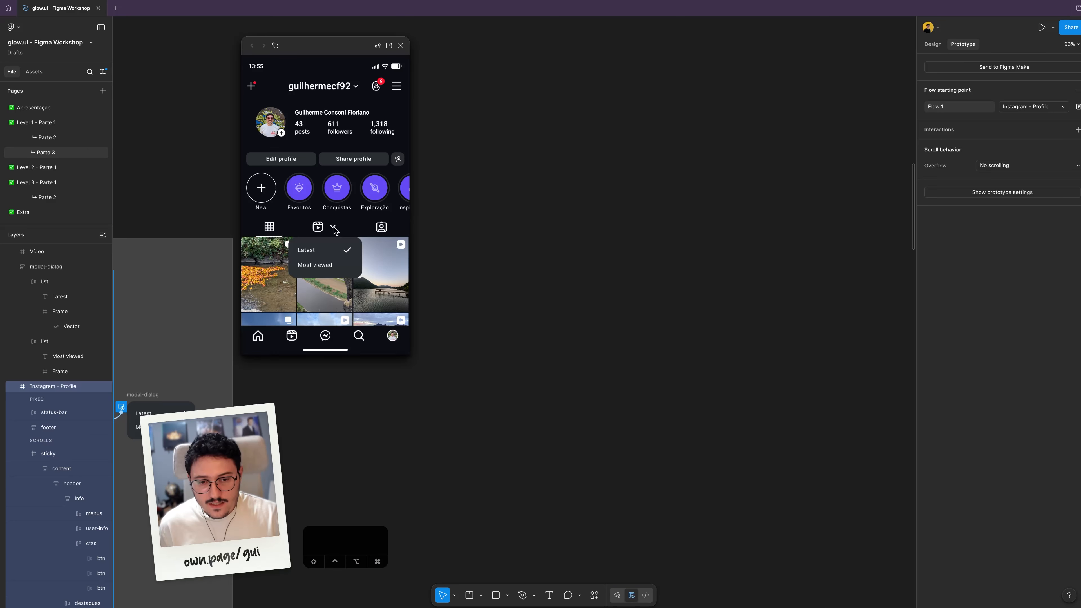
# Step: Make the Reels tab's overlay close when clicking outside, and test opening and dismissing the sort menu in the preview
pyautogui.scroll(-3, 330, 295)
pyautogui.hscroll(-5, 404, 412)
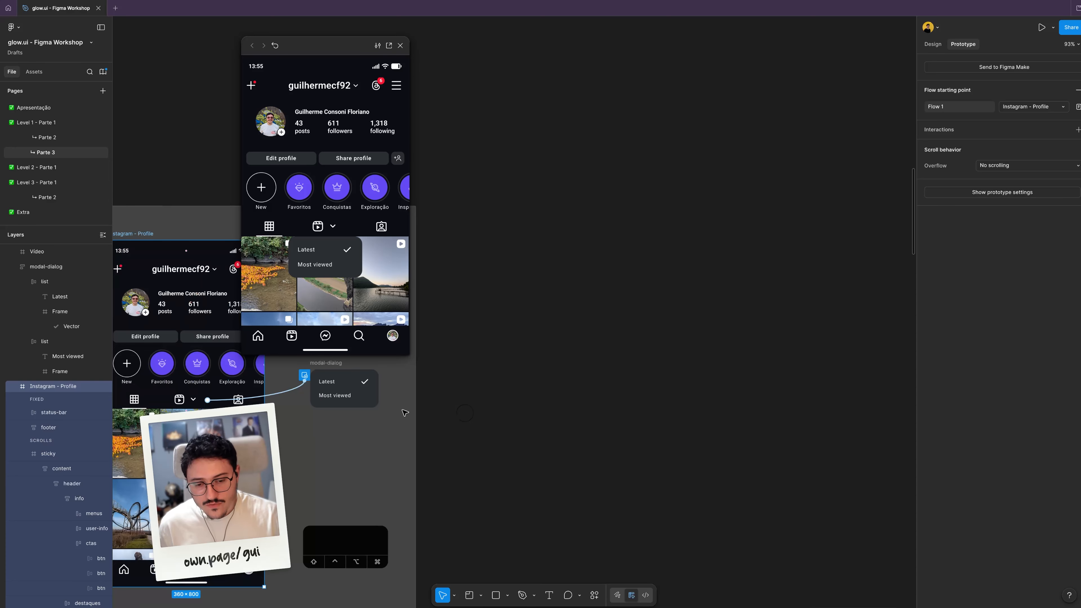
pyautogui.click(292, 392)
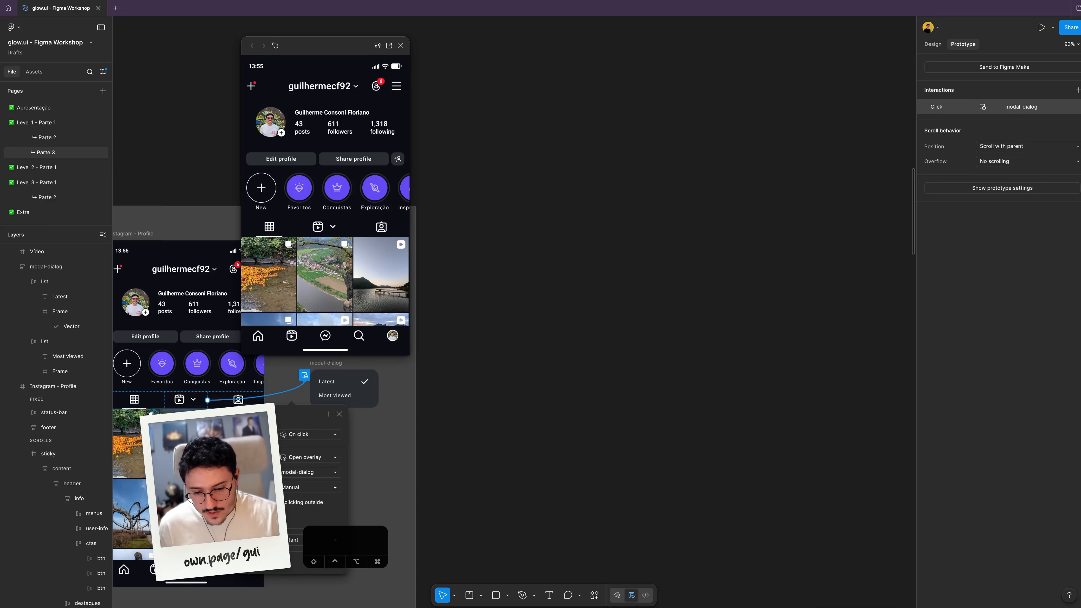
pyautogui.click(331, 230)
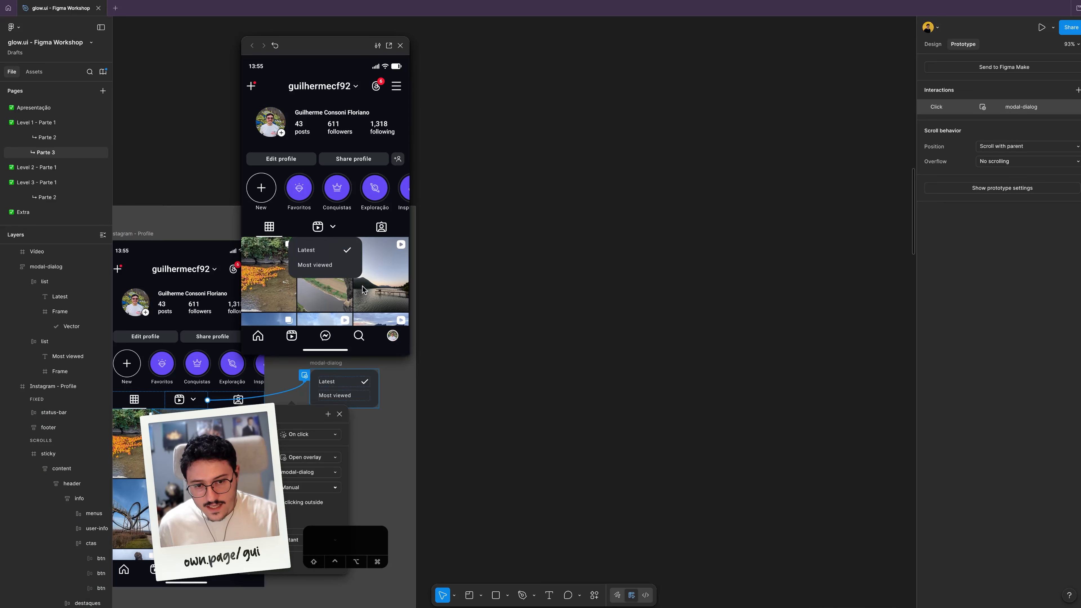
pyautogui.click(391, 293)
pyautogui.click(340, 230)
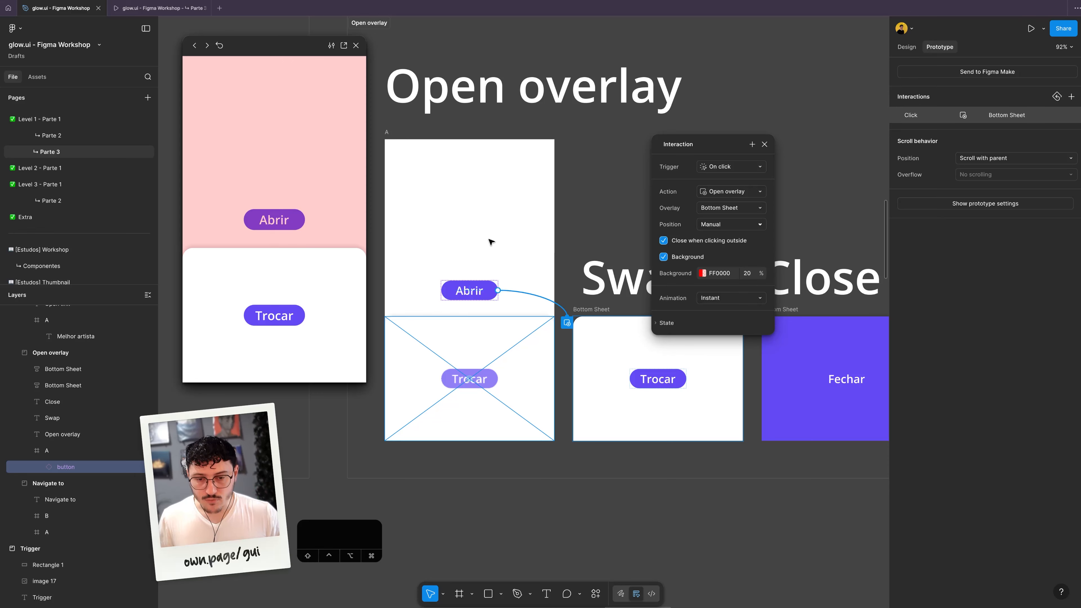
# Step: Test the Trocar button in the preview, and inspect the Swap overlay and Close overlay interactions of the Trocar and Fechar buttons
pyautogui.click(257, 319)
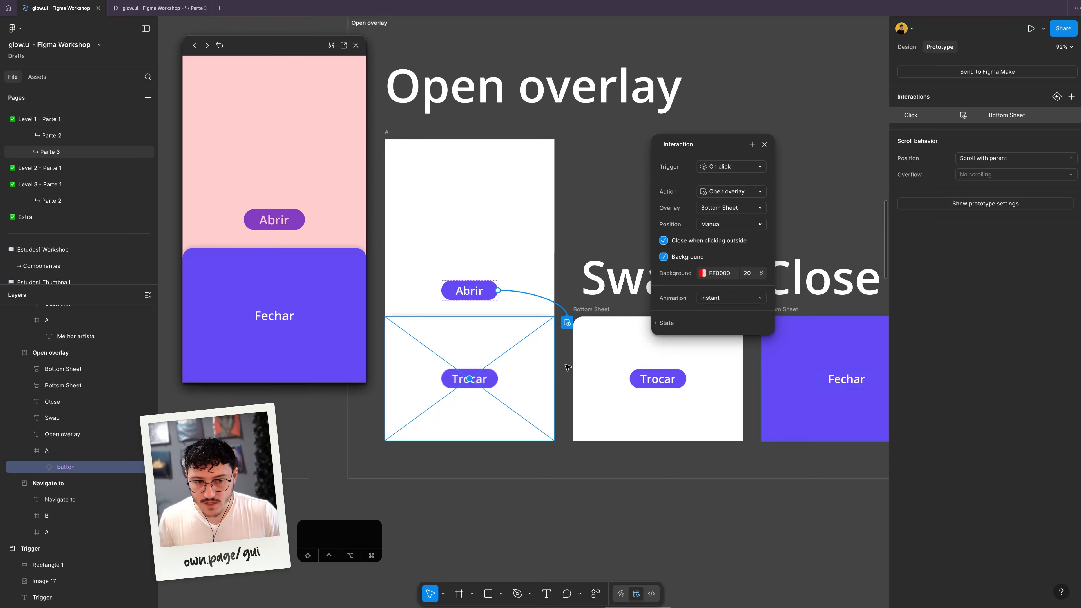
pyautogui.hscroll(3, 593, 390)
pyautogui.hscroll(1, 593, 389)
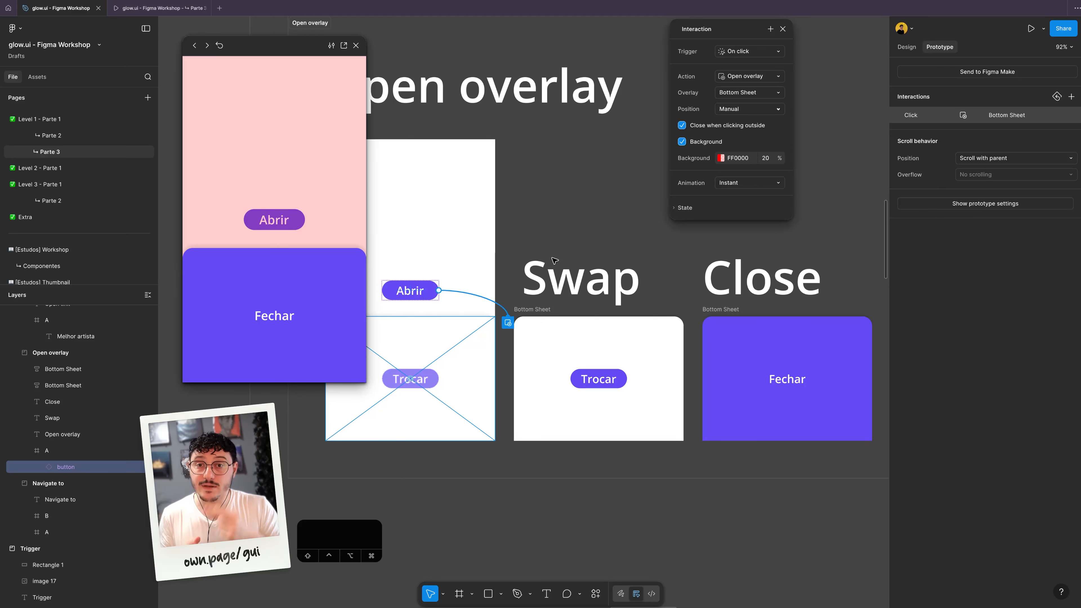
pyautogui.click(599, 379)
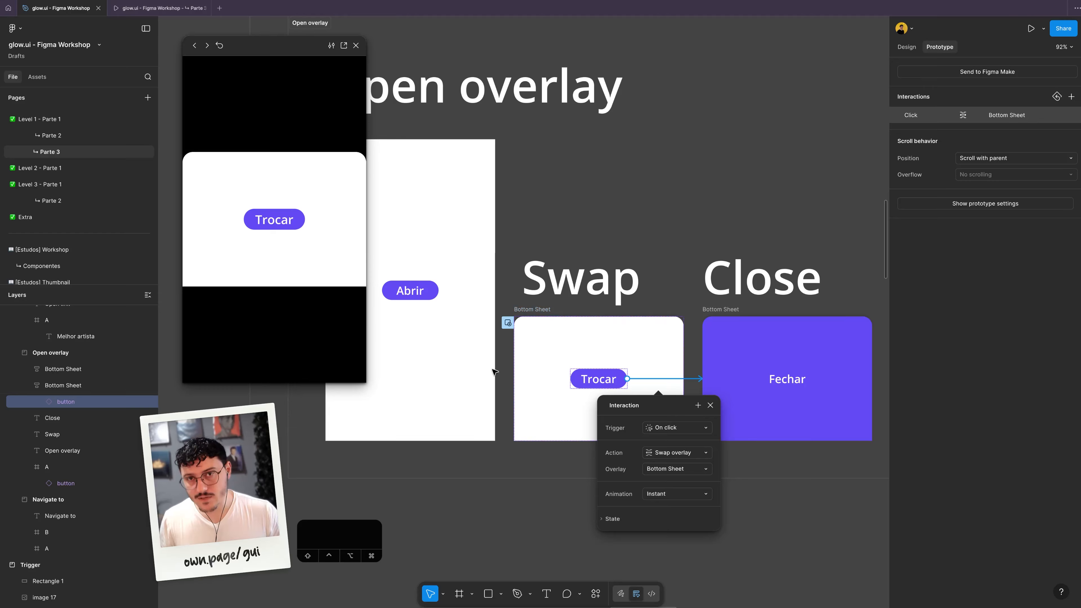
pyautogui.click(669, 459)
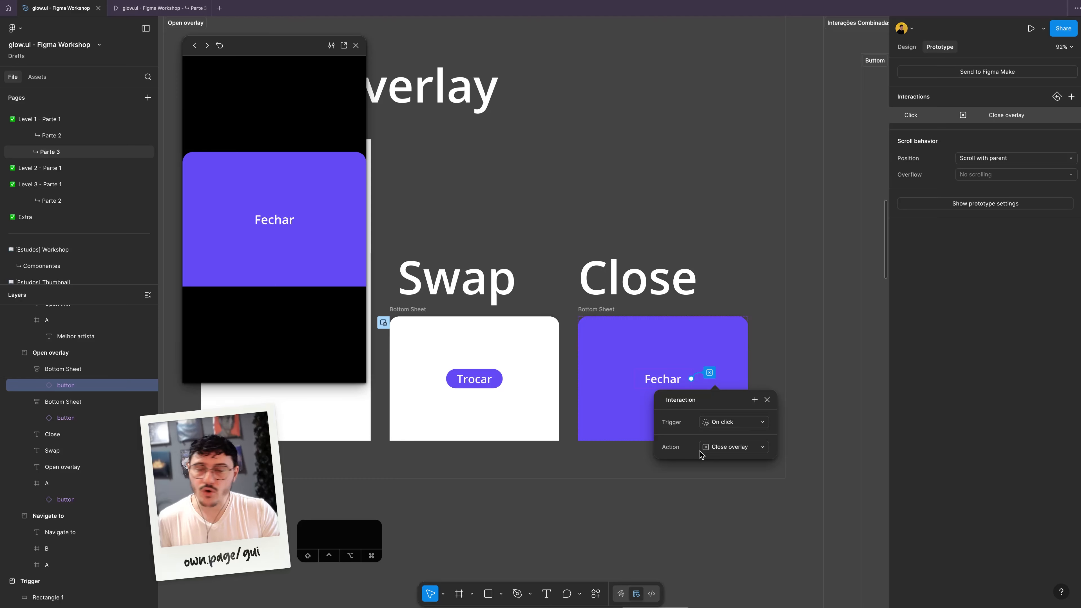
# Step: Run through the Abrir, Trocar and Fechar buttons in the preview to test the whole overlay sequence
pyautogui.click(274, 222)
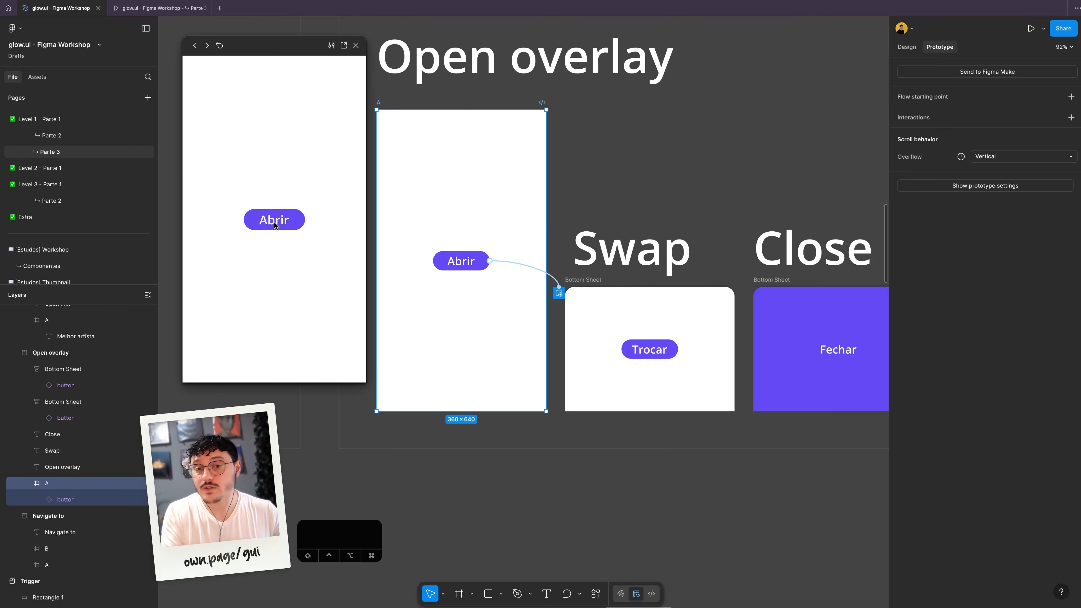
pyautogui.click(275, 225)
pyautogui.click(269, 308)
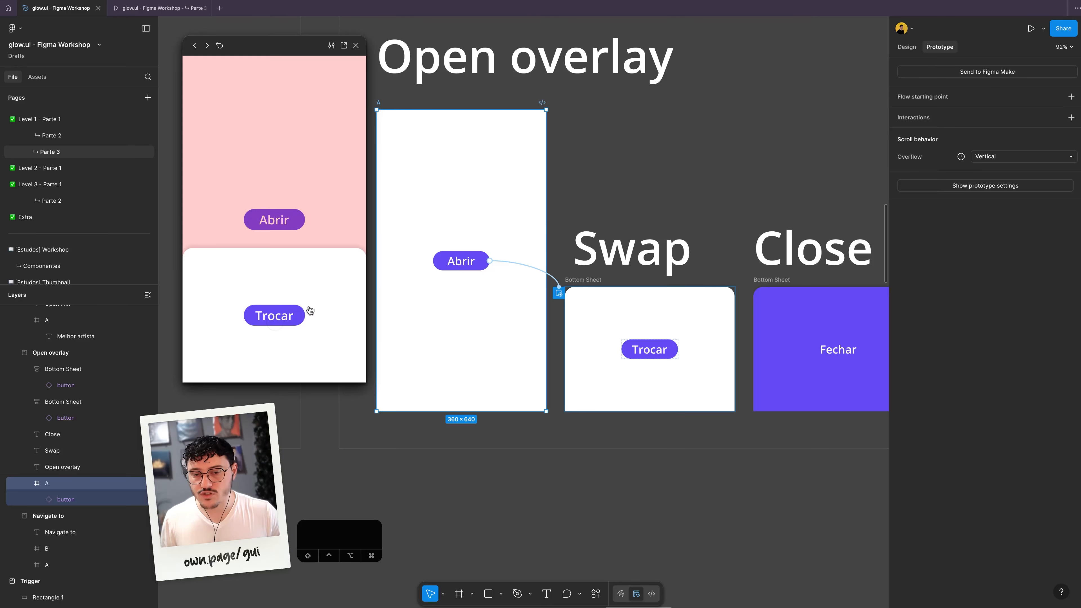
pyautogui.click(288, 308)
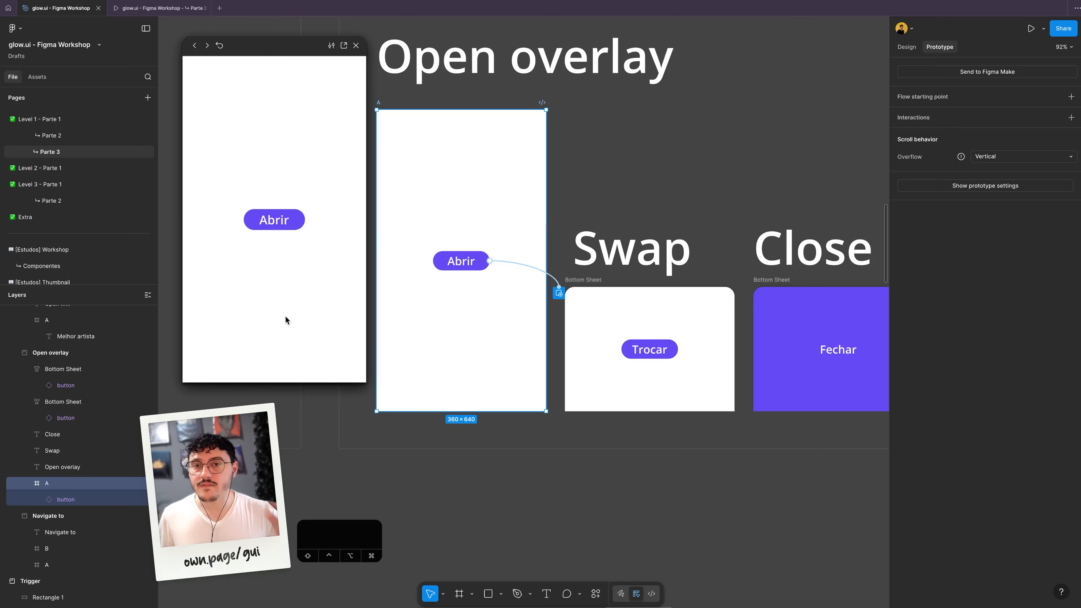
# Step: Set the Abrir button's overlay animation to Move in with the upward direction
pyautogui.click(516, 264)
pyautogui.click(526, 448)
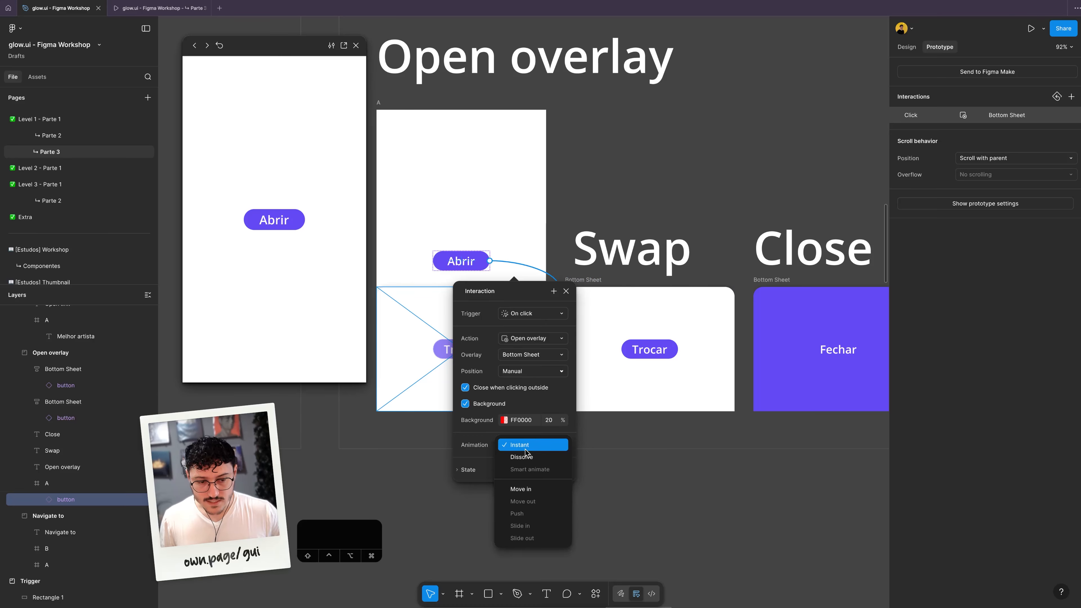
pyautogui.click(530, 488)
pyautogui.click(559, 439)
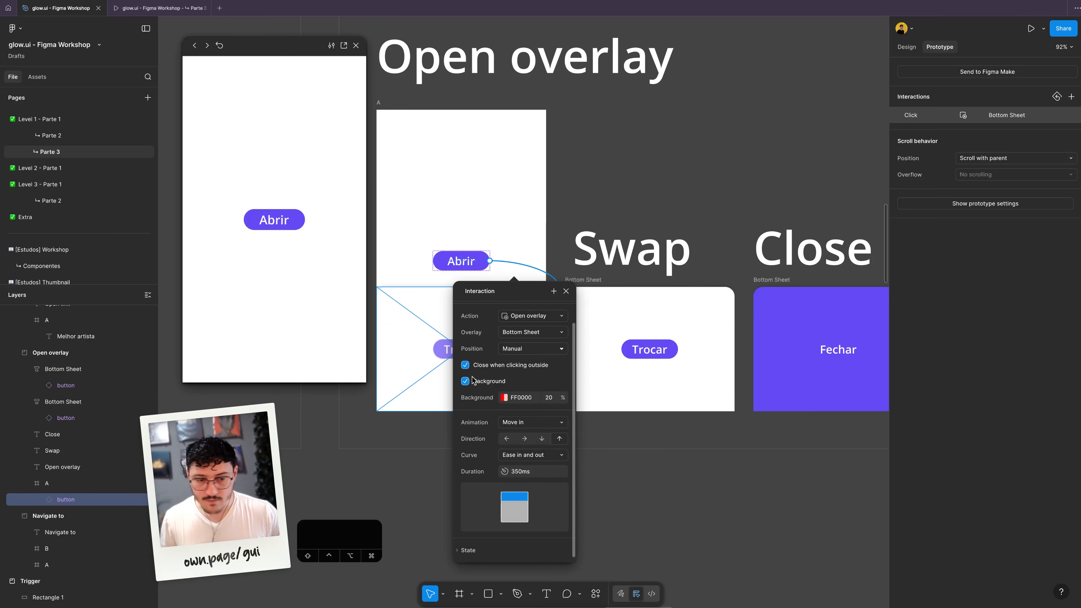
# Step: Test the Move in animation through Abrir, Trocar and Fechar in the preview, and close the interaction settings
pyautogui.click(272, 221)
pyautogui.click(279, 315)
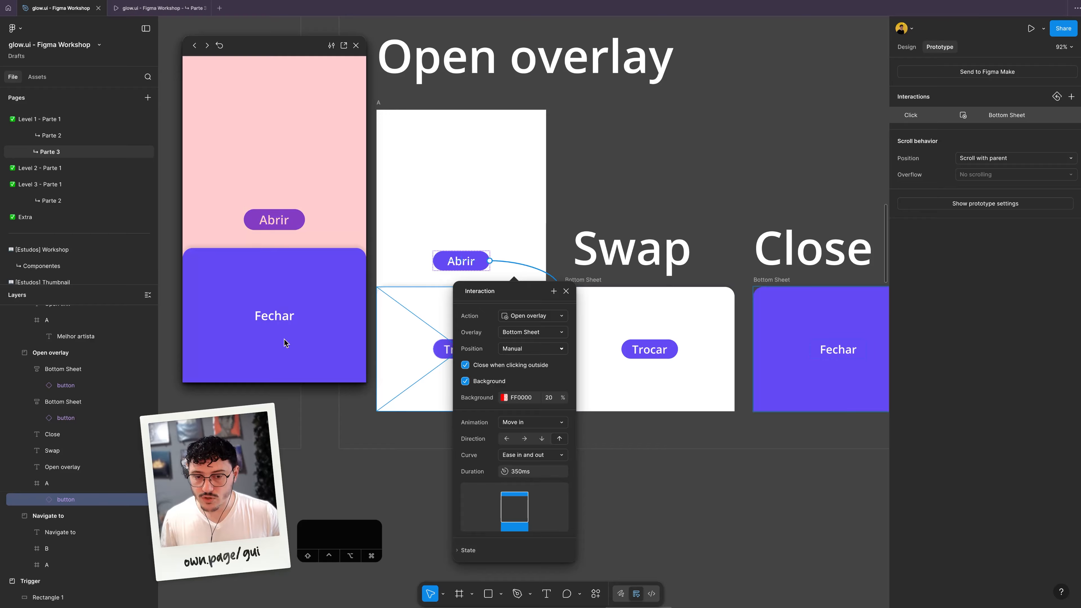
pyautogui.click(276, 316)
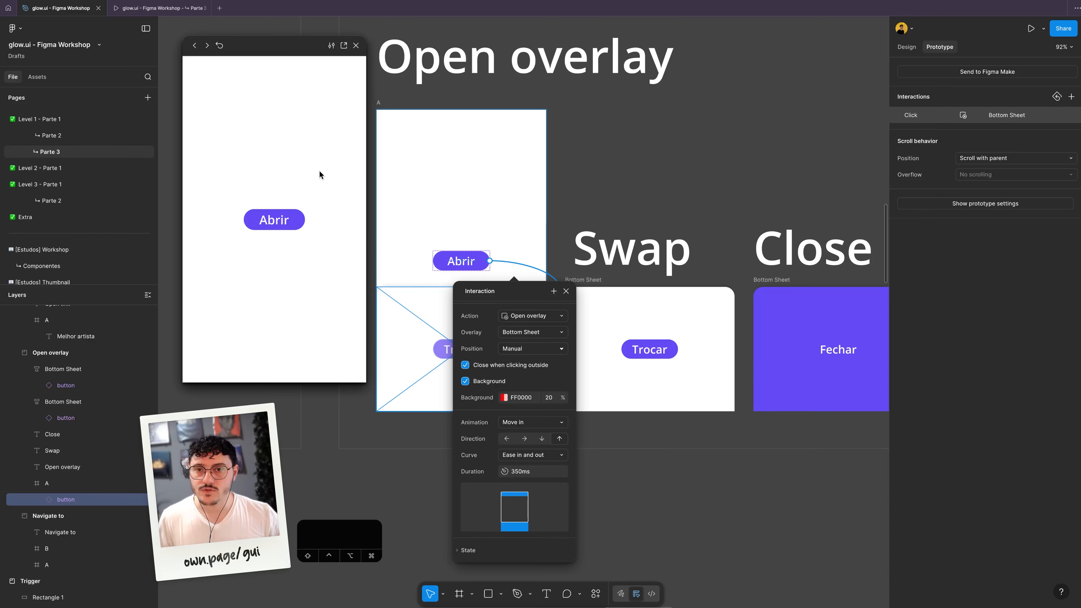
pyautogui.click(565, 292)
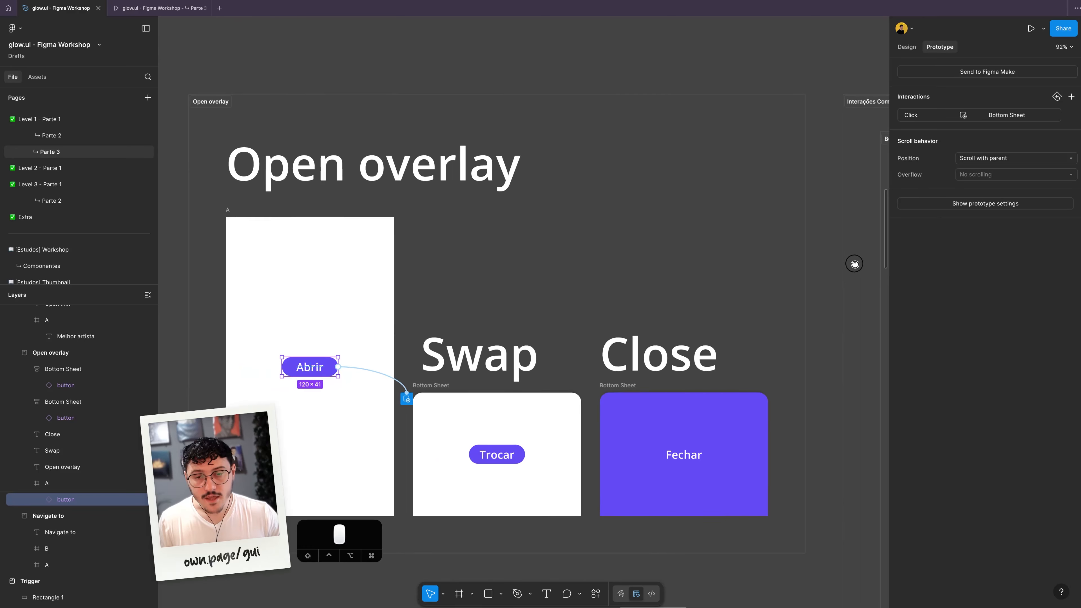
# Step: Preview the Página frame in the Interações Combinadas section, scroll through its content and test the floating down-arrow button
pyautogui.moveTo(855, 263); pyautogui.dragTo(321, 200)
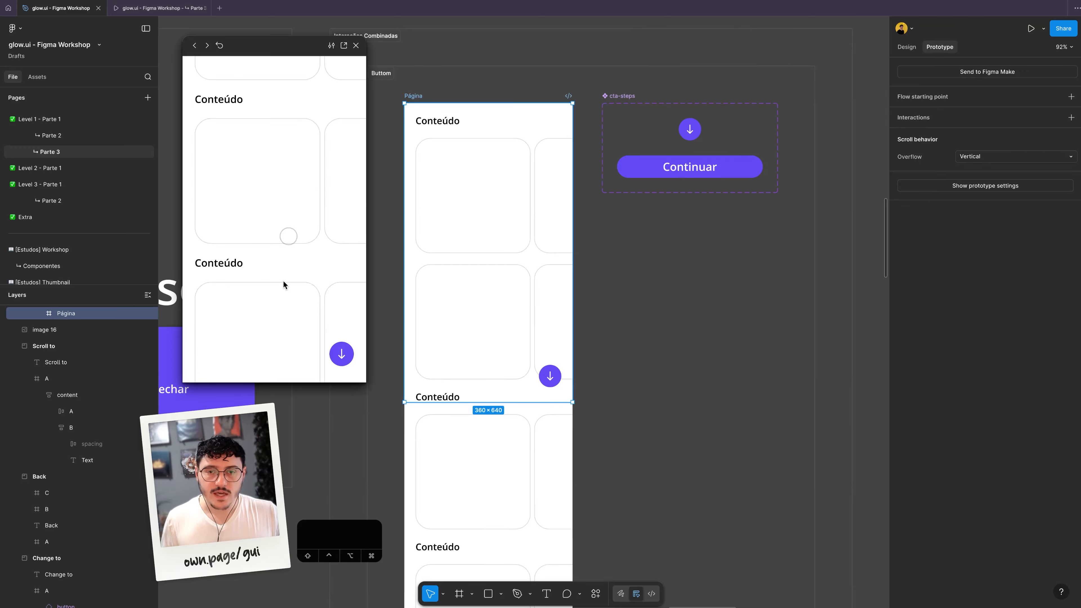
pyautogui.scroll(-5, 292, 245)
pyautogui.scroll(4, 323, 205)
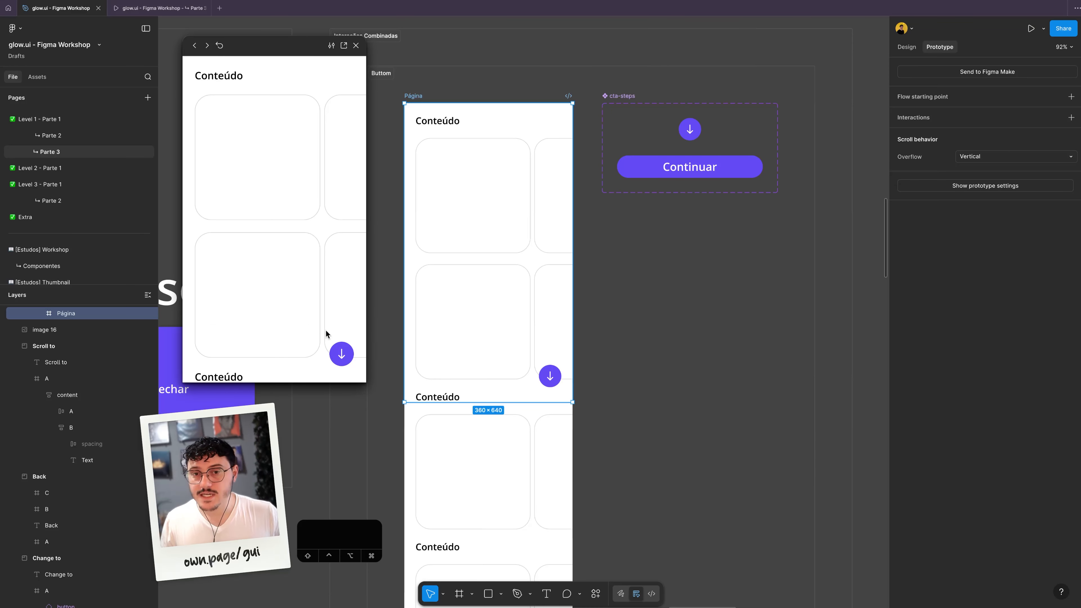
pyautogui.scroll(-8, 313, 322)
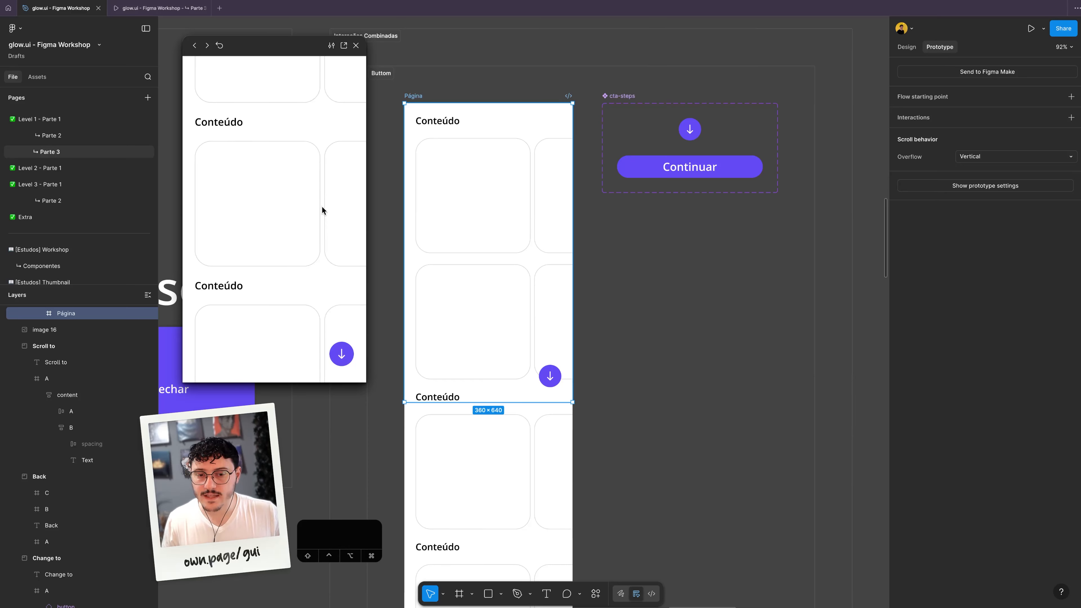
pyautogui.click(343, 355)
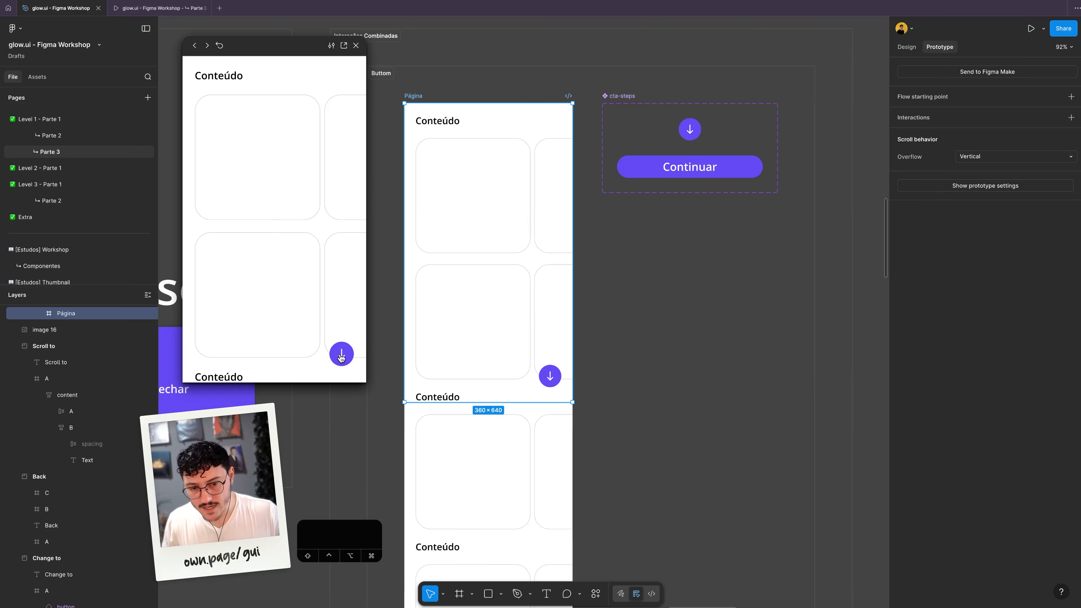
pyautogui.click(344, 355)
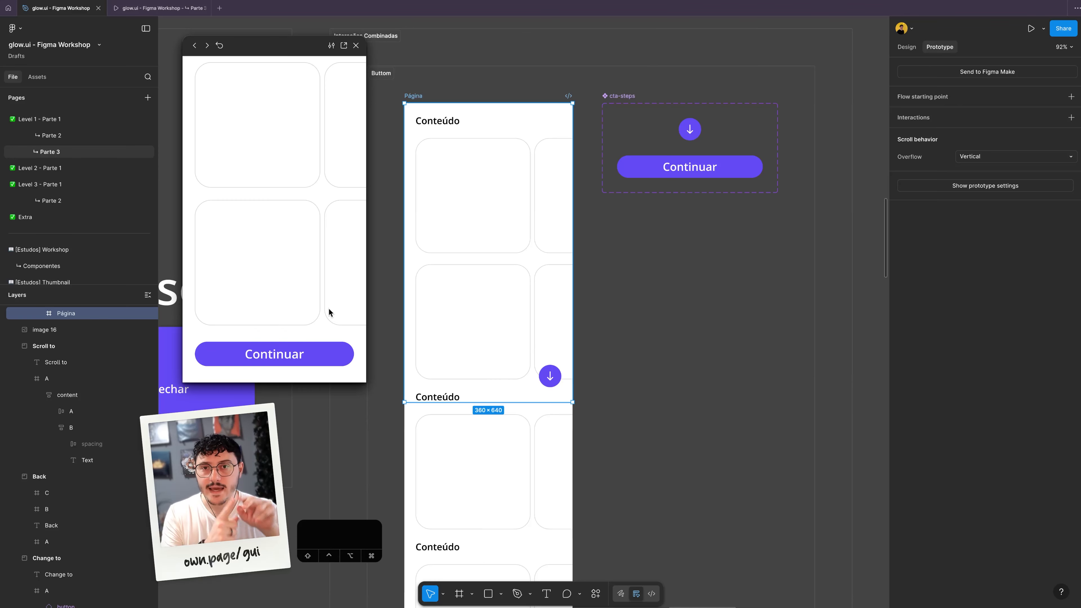
# Step: Inspect the cta-steps button's click interaction with its Scroll to card and Change to final actions, and locate the destination card
pyautogui.scroll(-3, 695, 340)
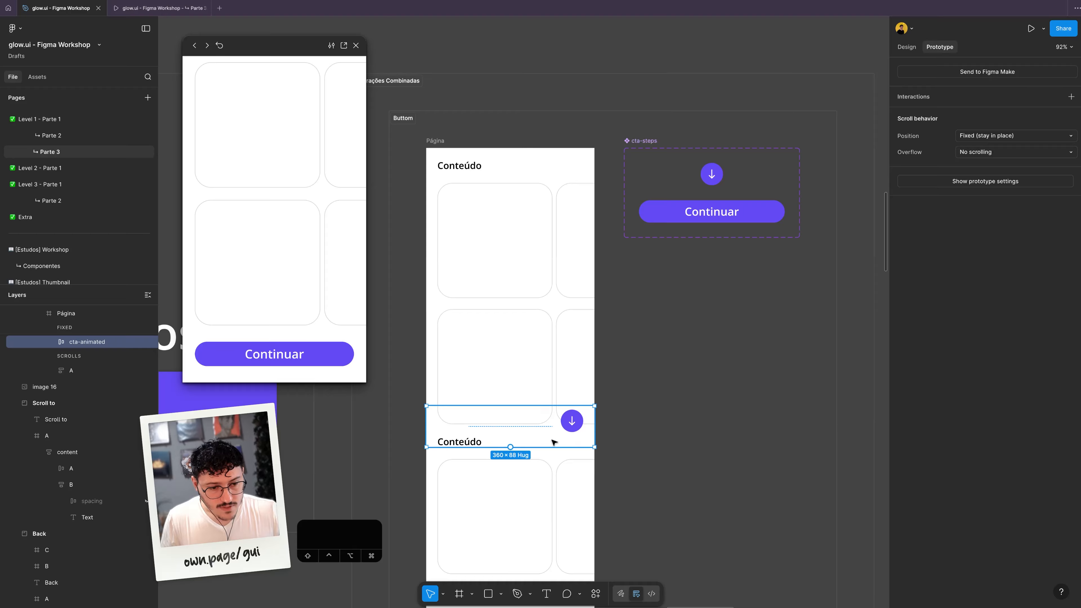
pyautogui.scroll(-2, 553, 442)
pyautogui.click(626, 352)
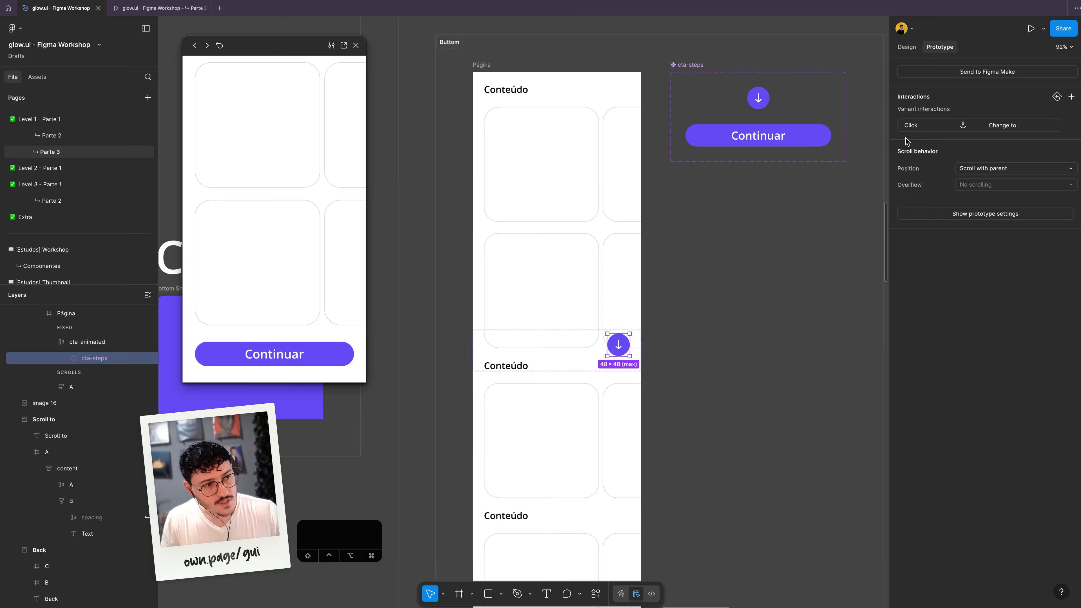
pyautogui.click(916, 127)
pyautogui.moveTo(681, 128); pyautogui.dragTo(815, 149)
pyautogui.scroll(-10, 566, 348)
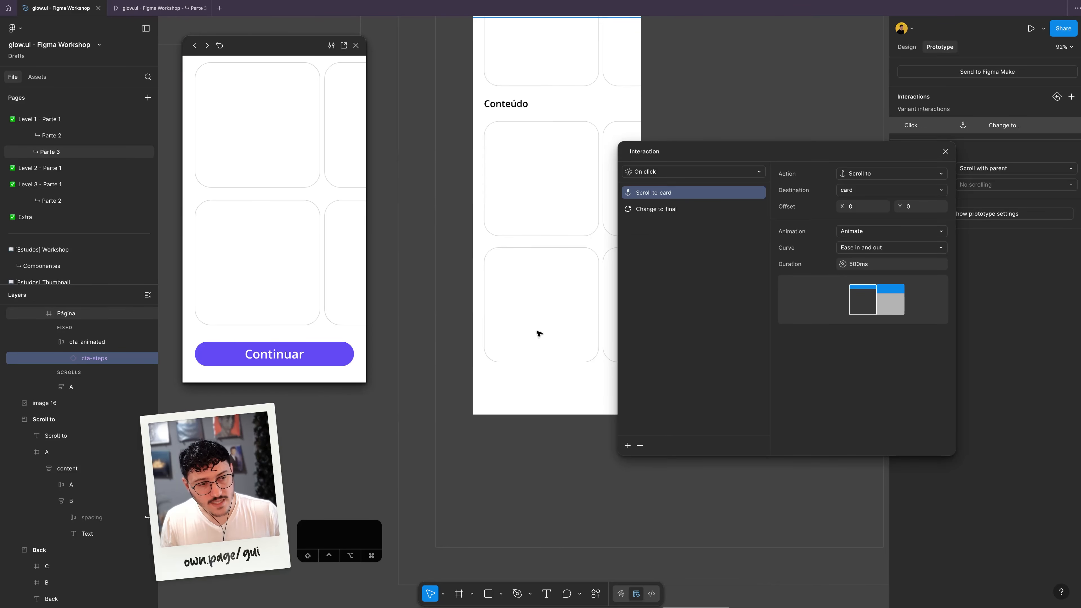
# Step: Inspect the Change to final action's settings and the Estado property of the cta-steps component's gatilho variant
pyautogui.hscroll(5, 539, 334)
pyautogui.scroll(-2, 539, 334)
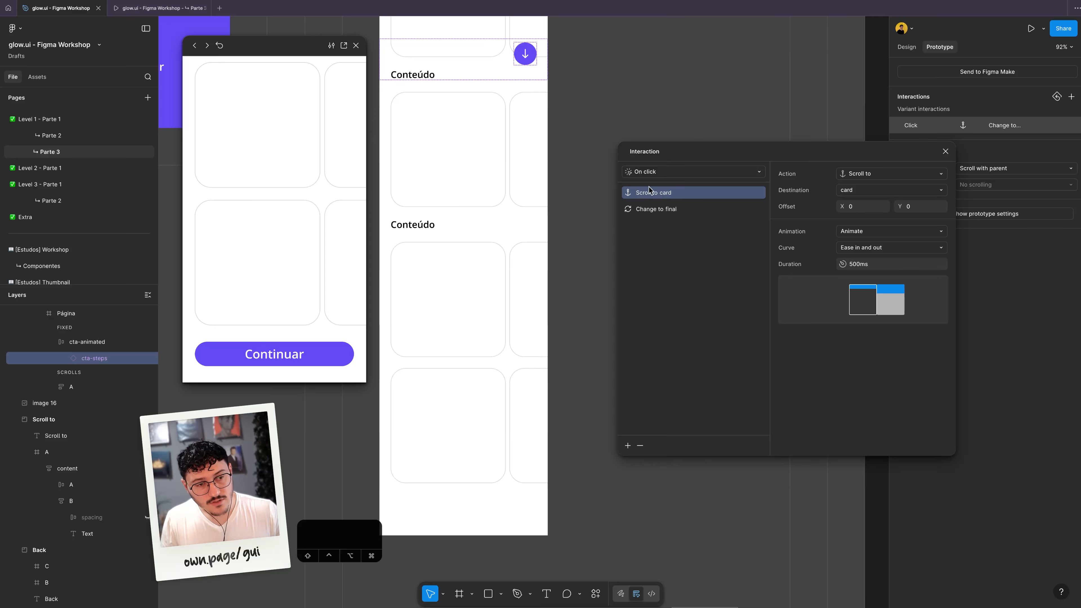
pyautogui.click(643, 209)
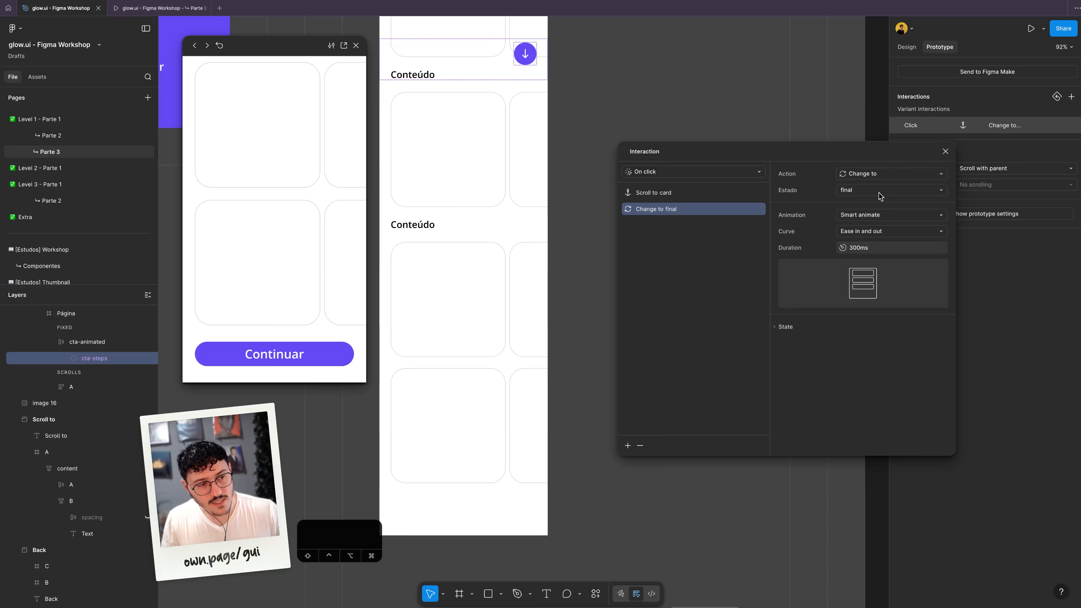
pyautogui.scroll(5, 580, 184)
pyautogui.click(742, 154)
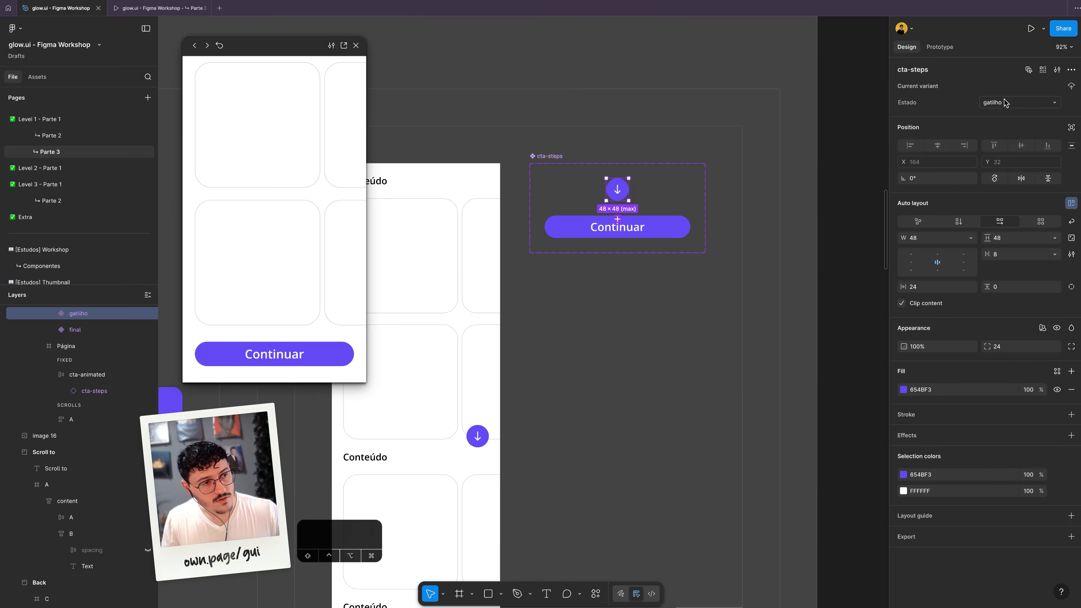
pyautogui.click(1005, 103)
pyautogui.click(1002, 112)
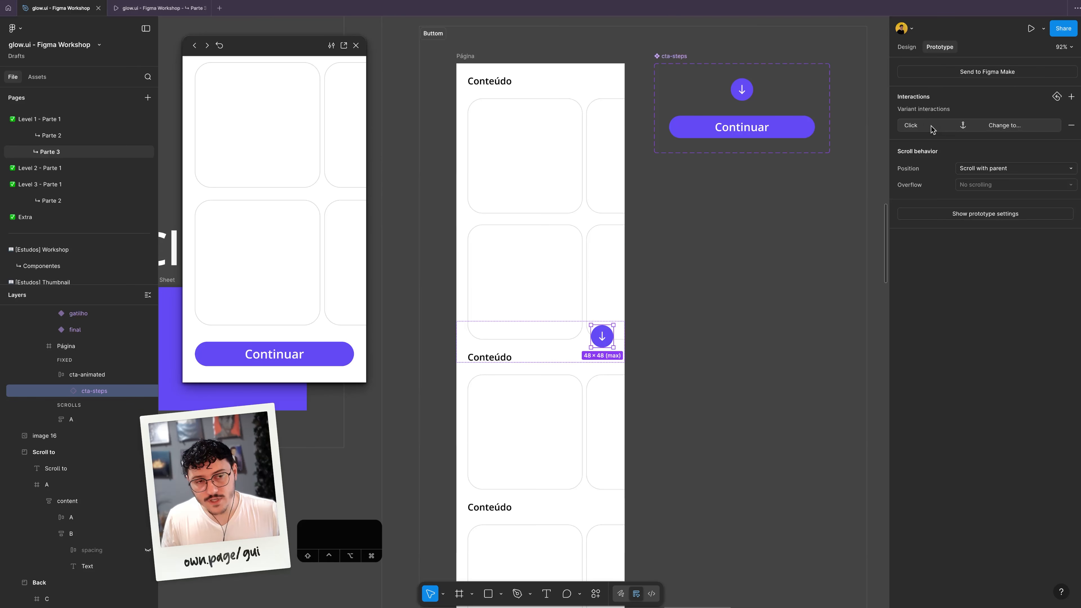
# Step: Remove the Change to final action from the cta-steps button's click interaction in the Página frame
pyautogui.click(936, 125)
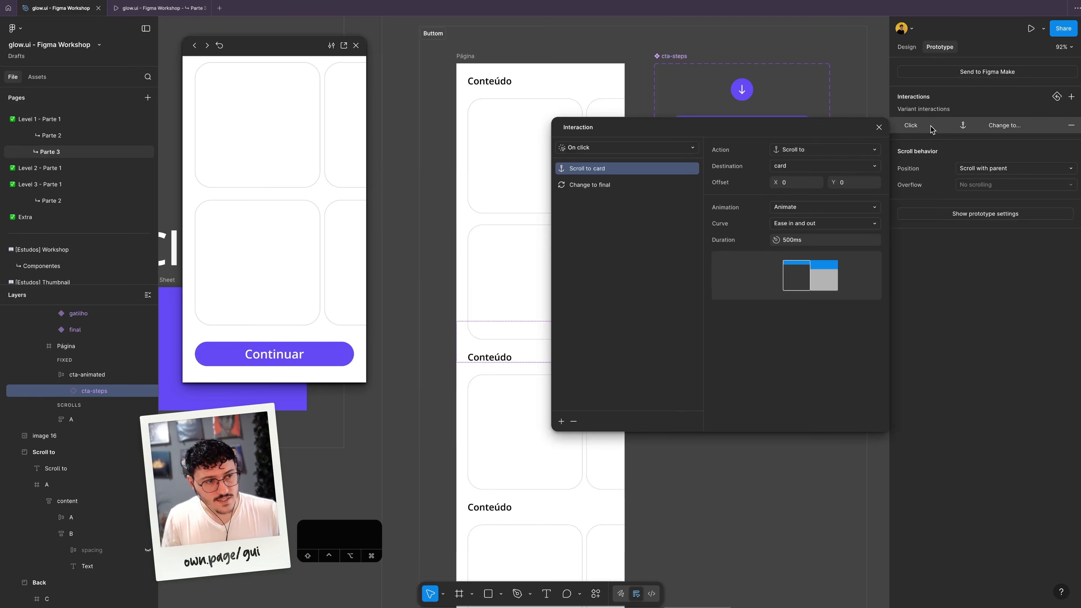
pyautogui.click(630, 186)
pyautogui.click(573, 421)
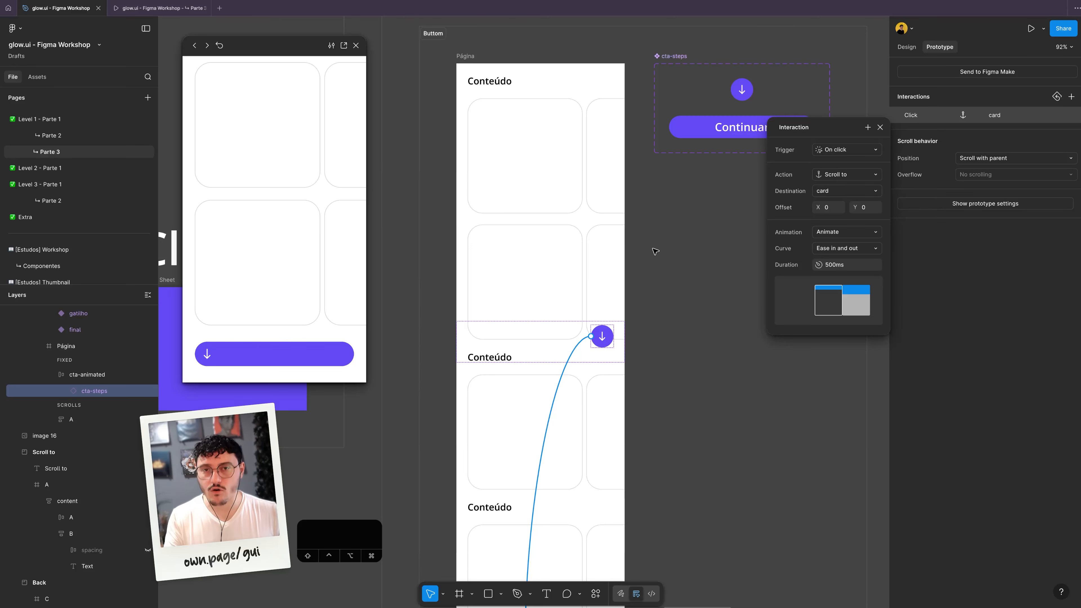
# Step: Locate the Scroll to destination card and add a second action, Navigate to, to the button's click interaction
pyautogui.scroll(-5, 638, 378)
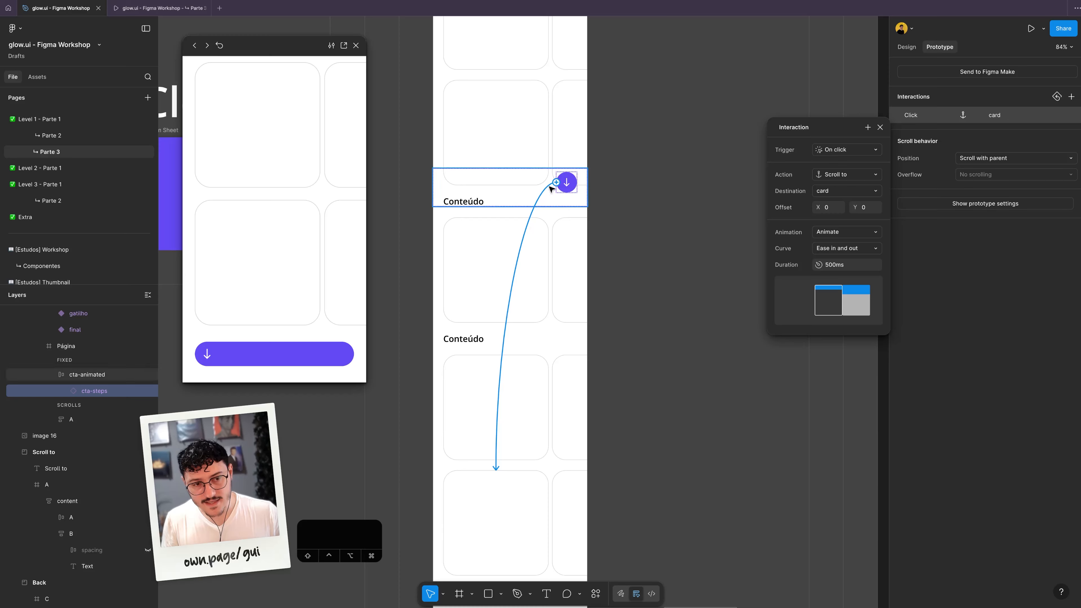
pyautogui.scroll(-5, 550, 333)
pyautogui.scroll(-3, 551, 313)
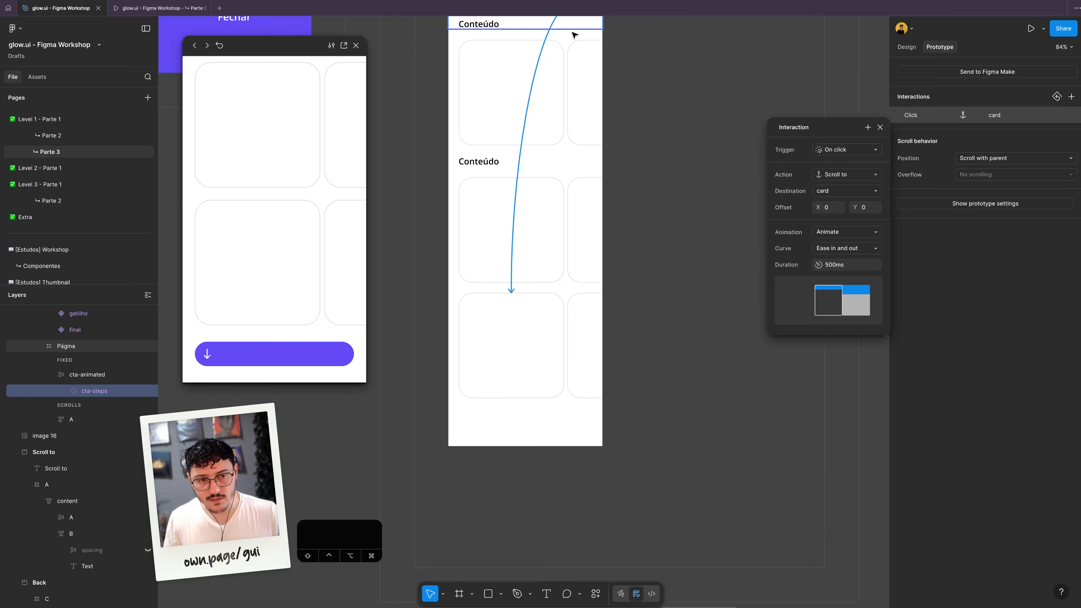
pyautogui.scroll(4, 543, 293)
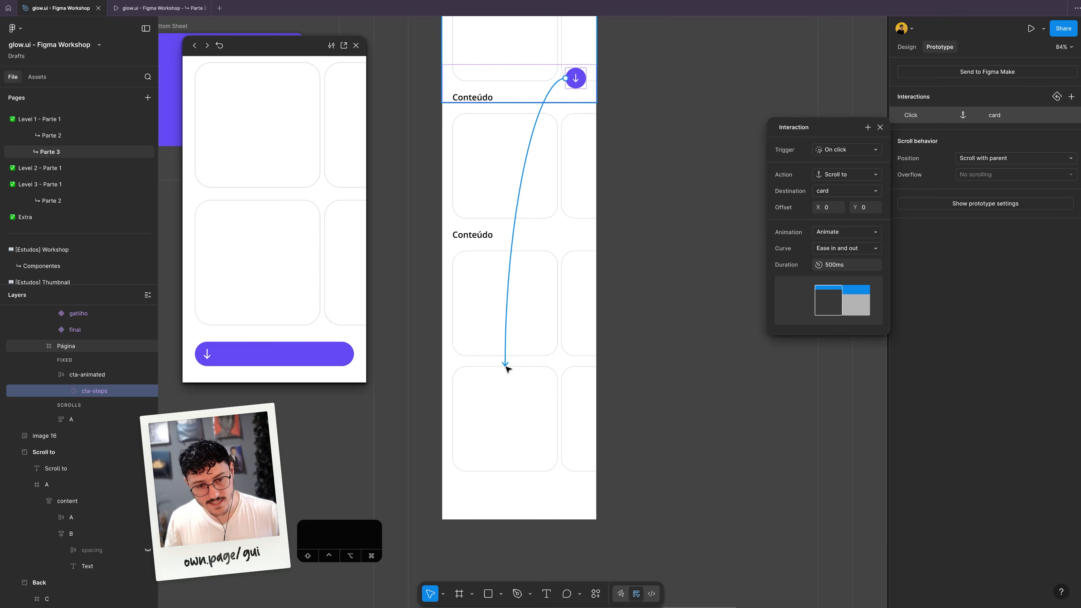
pyautogui.moveTo(828, 123); pyautogui.dragTo(709, 92)
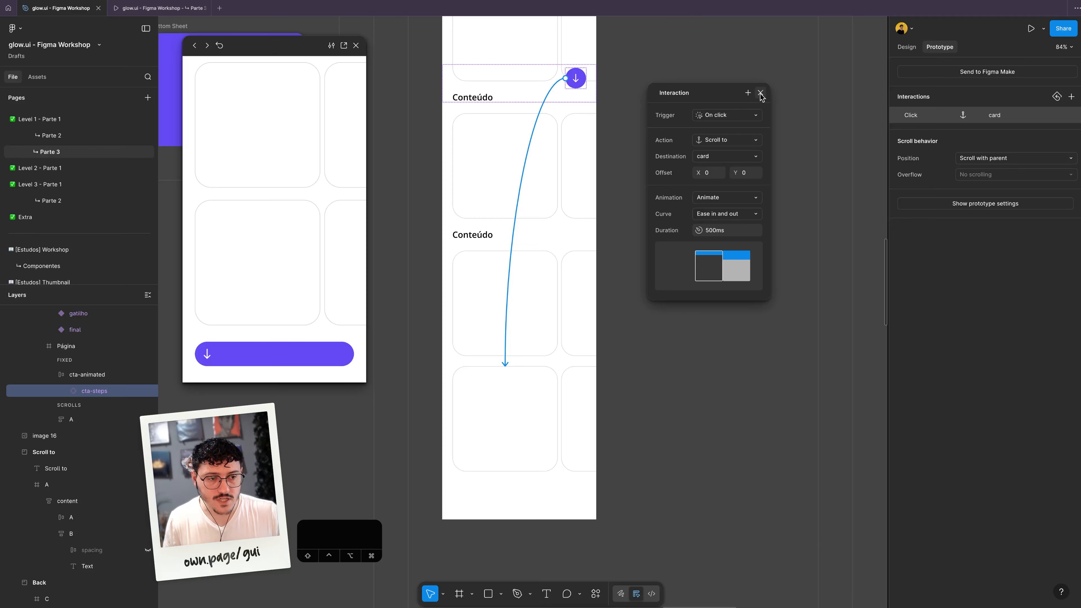
pyautogui.click(747, 93)
pyautogui.click(749, 96)
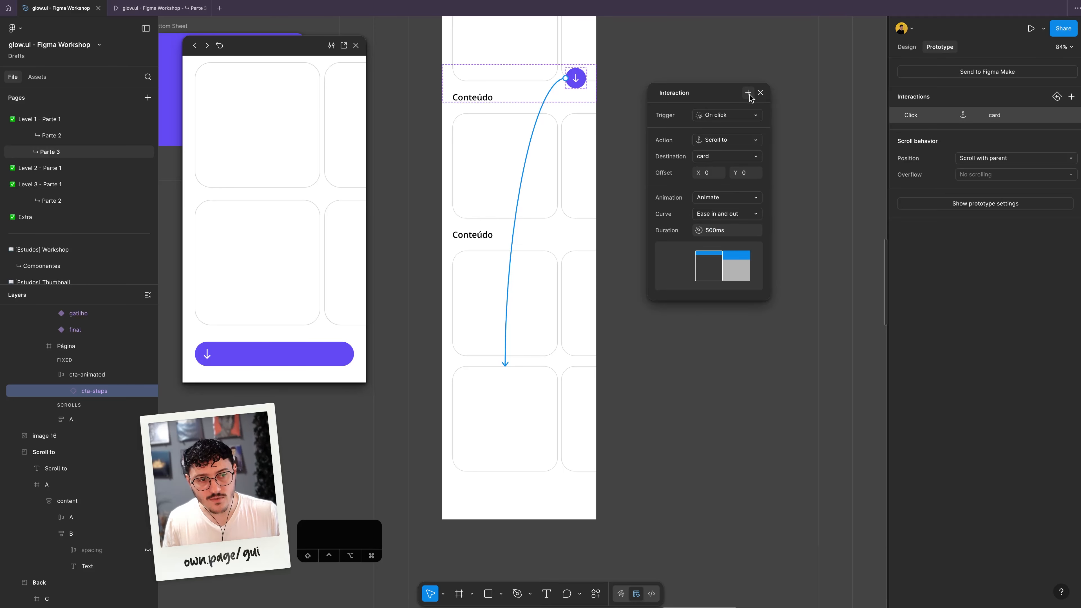
pyautogui.click(748, 95)
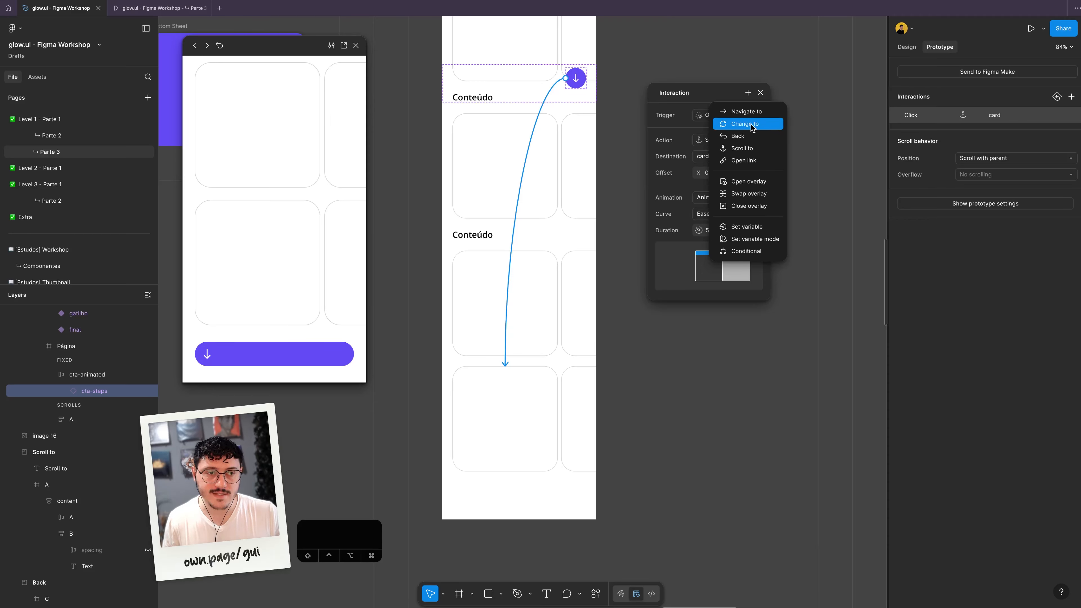
pyautogui.click(765, 114)
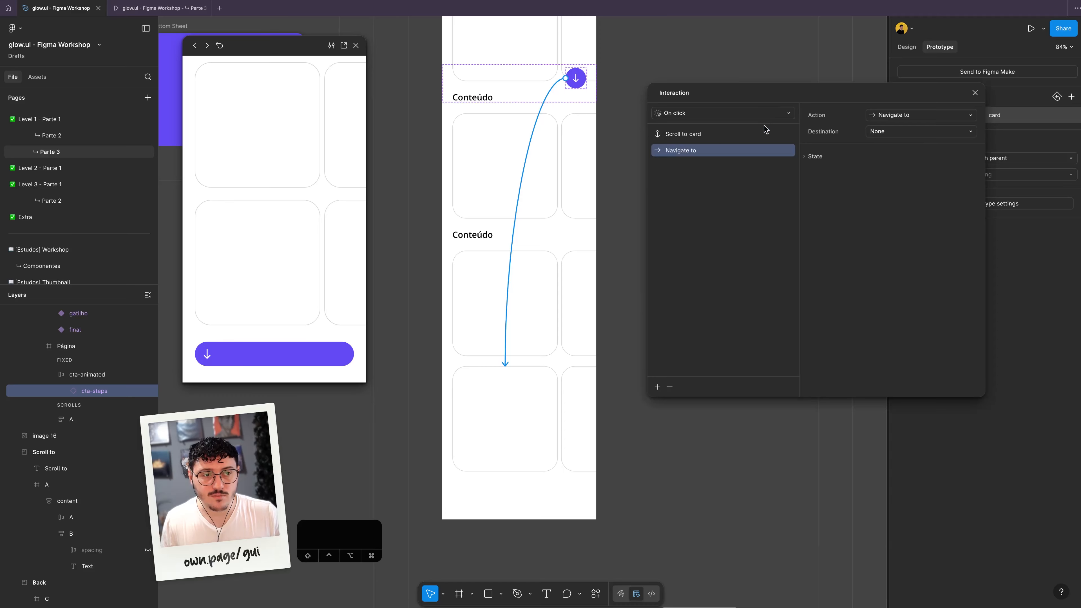
# Step: Close the preview and rename frame A in the Open overlay section by adding leading underscores, as "_______A"
pyautogui.scroll(-3, 589, 227)
pyautogui.hscroll(-4, 468, 141)
pyautogui.click(360, 49)
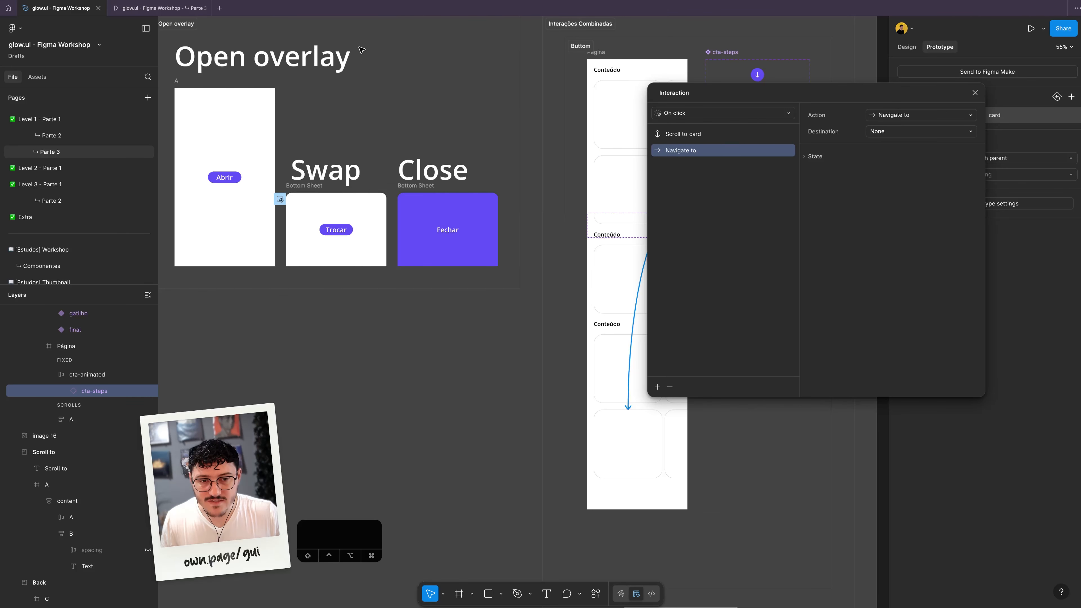
pyautogui.moveTo(745, 97); pyautogui.dragTo(851, 161)
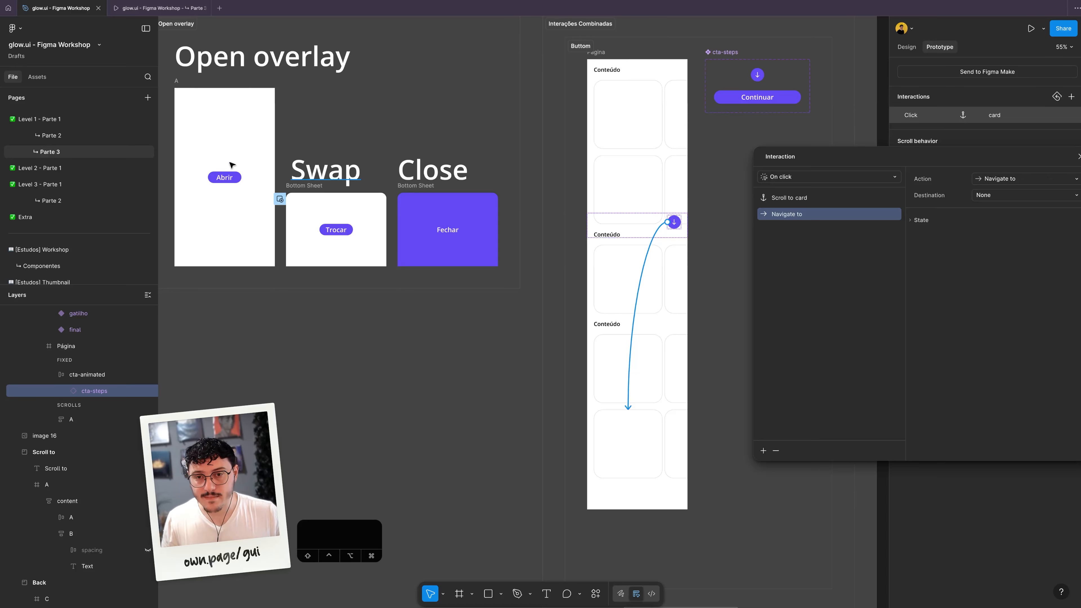
pyautogui.click(176, 80)
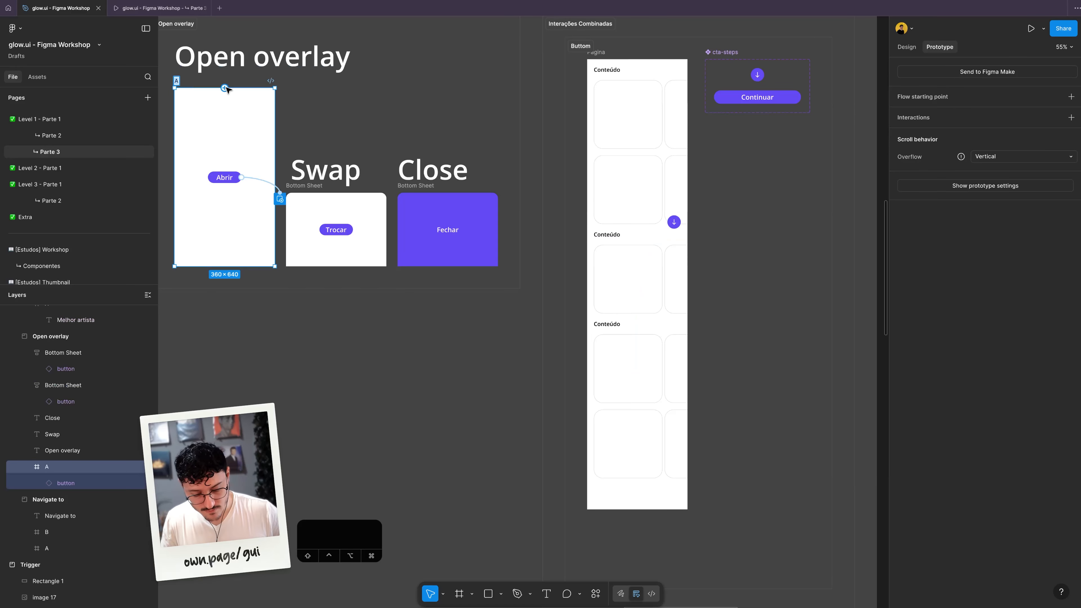
pyautogui.press('Left')
pyautogui.write('_______')
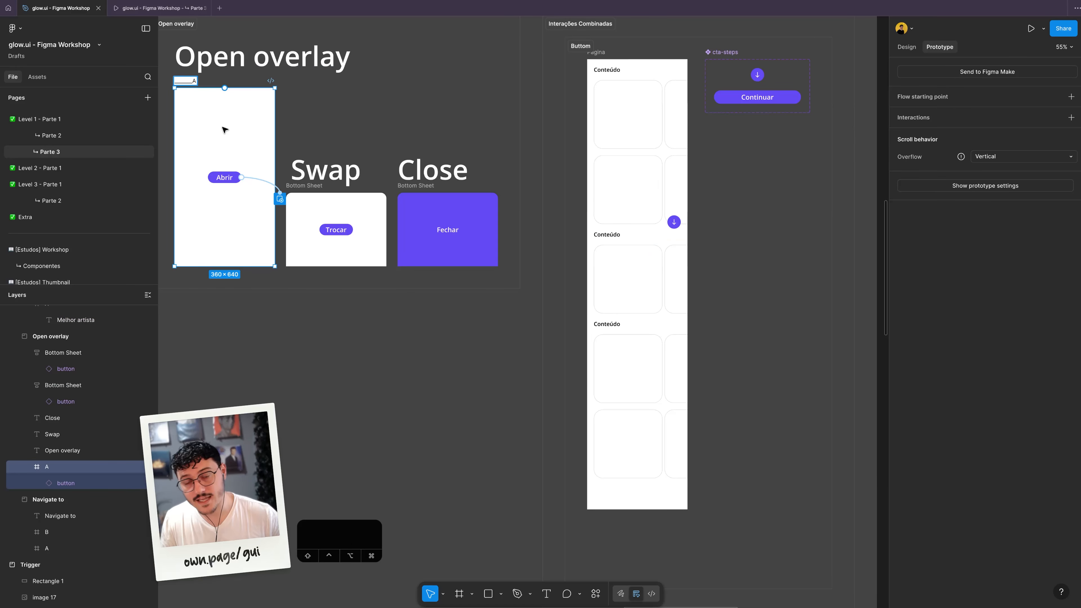
pyautogui.click(521, 115)
# Step: Set the destination of the cta-steps button's Navigate to action to the underscore-prefixed A frame, and close the interaction settings
pyautogui.click(654, 237)
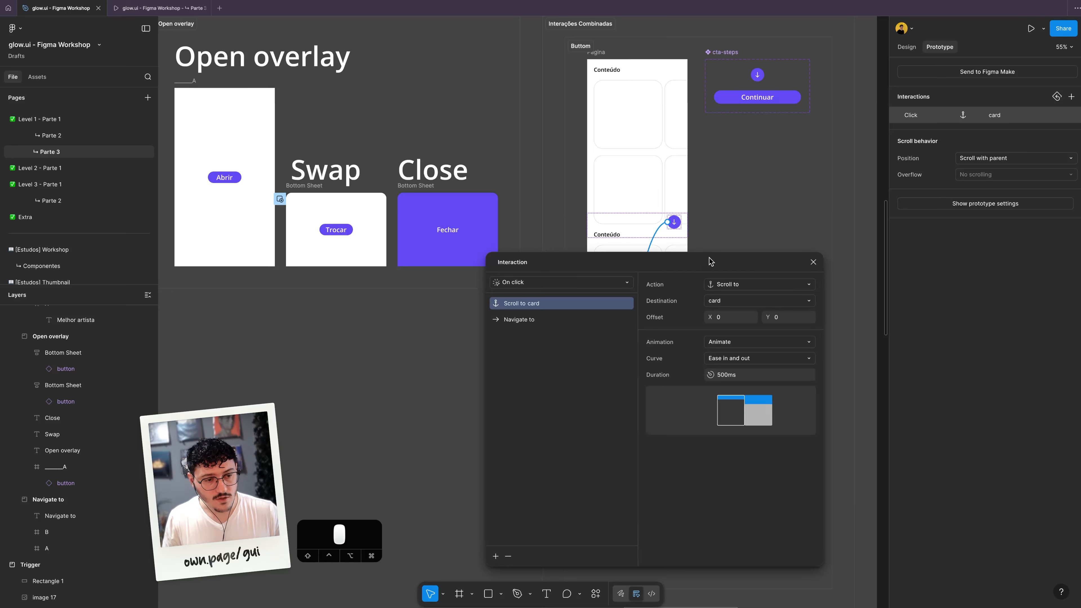
pyautogui.moveTo(710, 261); pyautogui.dragTo(732, 129)
pyautogui.click(596, 189)
pyautogui.click(762, 170)
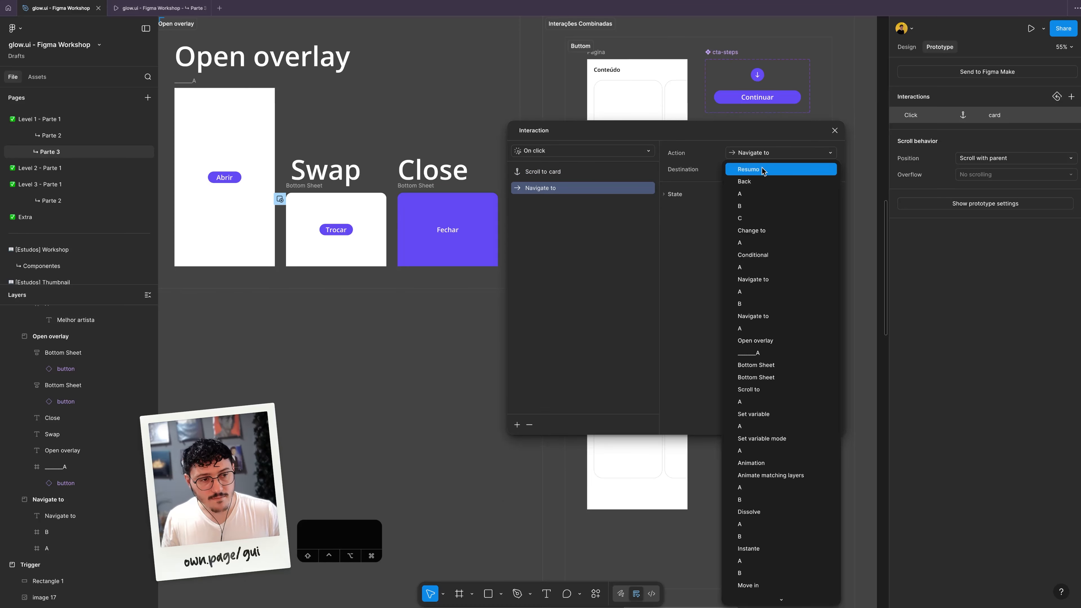
pyautogui.click(759, 355)
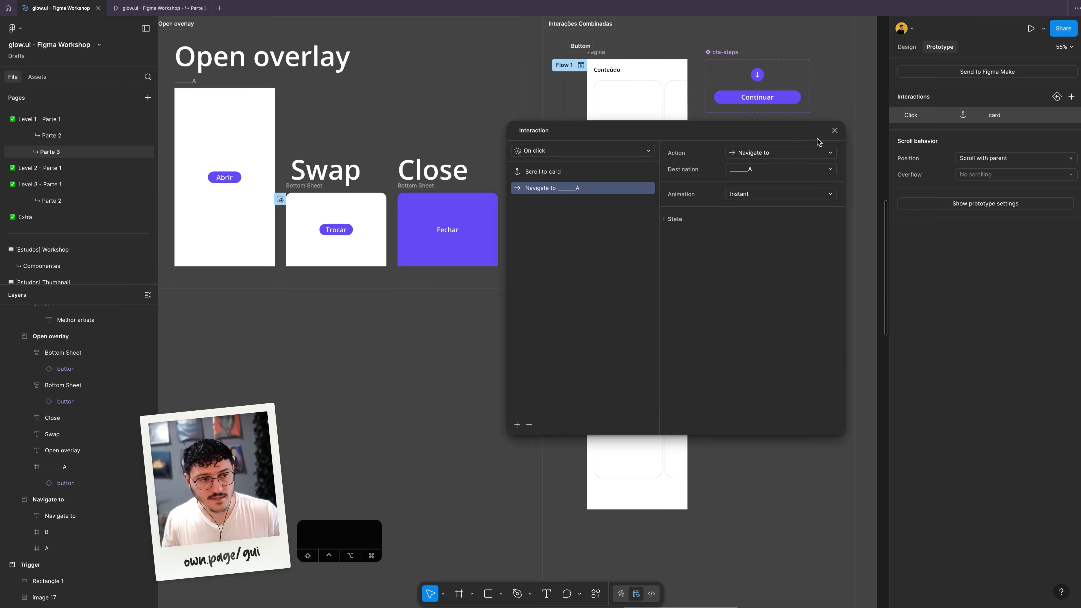
pyautogui.click(835, 131)
# Step: Preview the Página frame and reset the cta-steps button by switching its Estado to final and back to gatilho
pyautogui.click(599, 52)
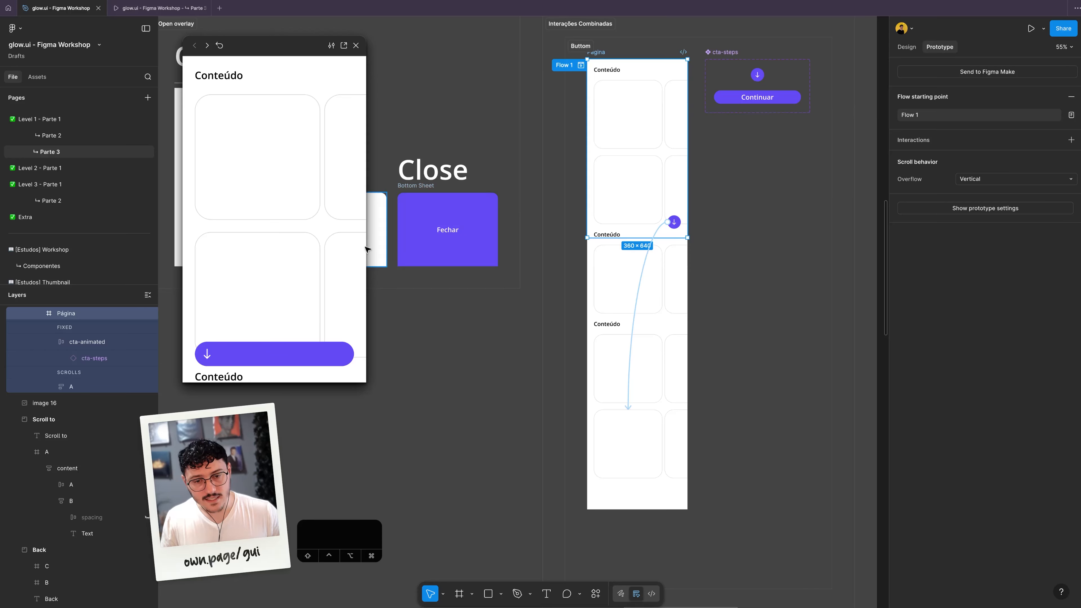
pyautogui.press('r')
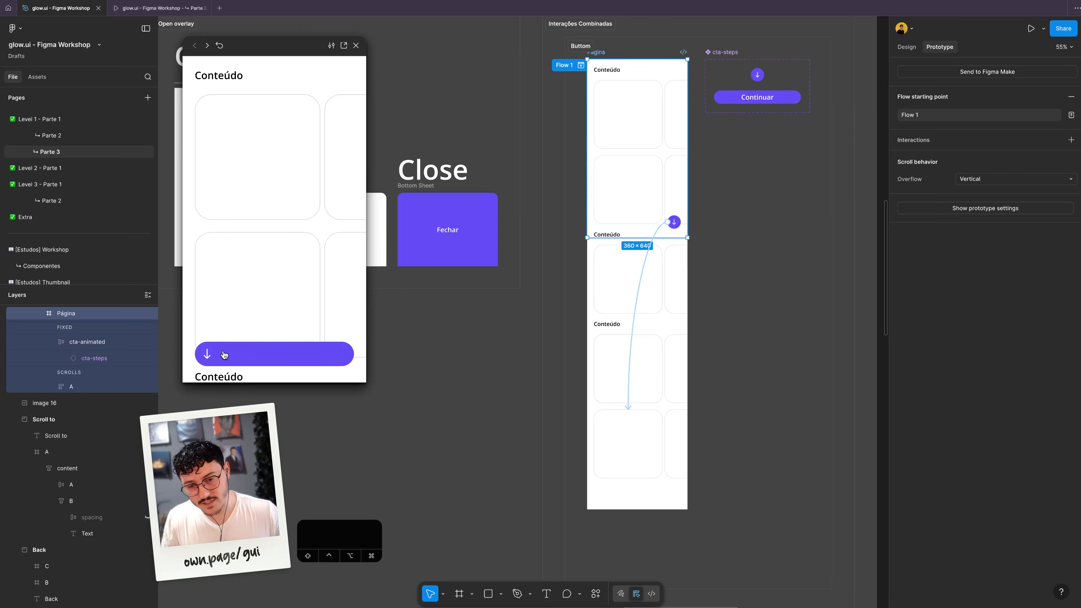
pyautogui.scroll(5, 678, 224)
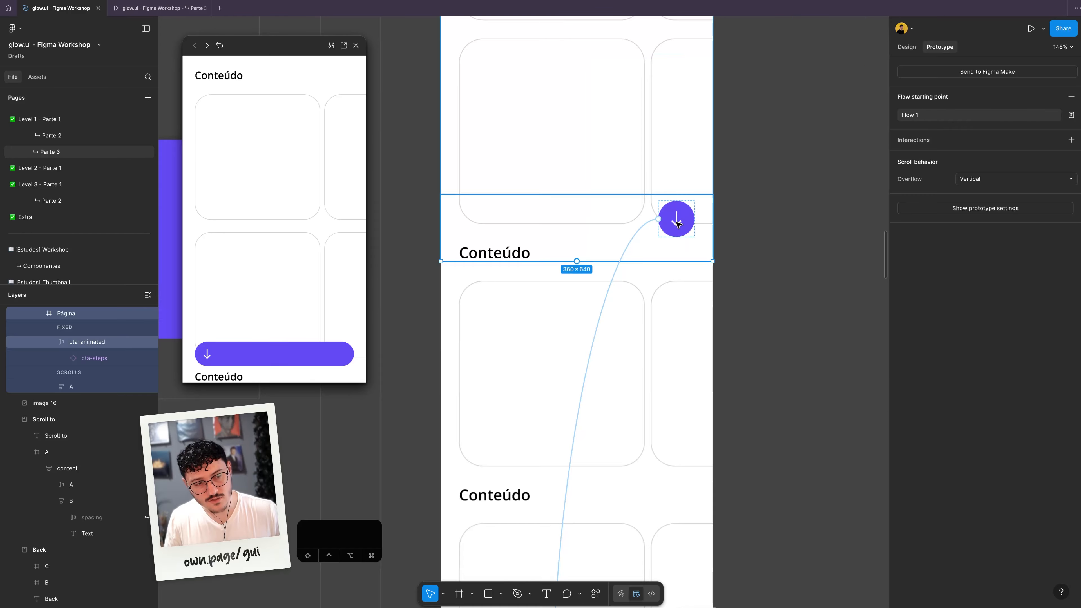
pyautogui.scroll(-6, 682, 221)
pyautogui.scroll(5, 682, 221)
pyautogui.click(652, 256)
pyautogui.doubleClick(652, 256)
pyautogui.click(907, 47)
pyautogui.click(999, 98)
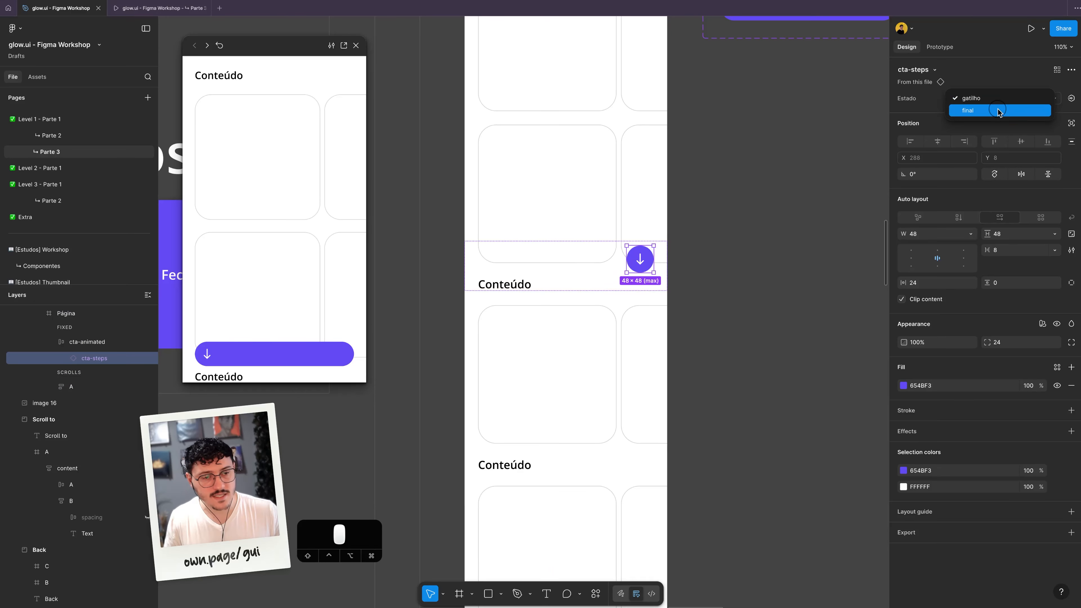
pyautogui.click(999, 109)
pyautogui.click(999, 100)
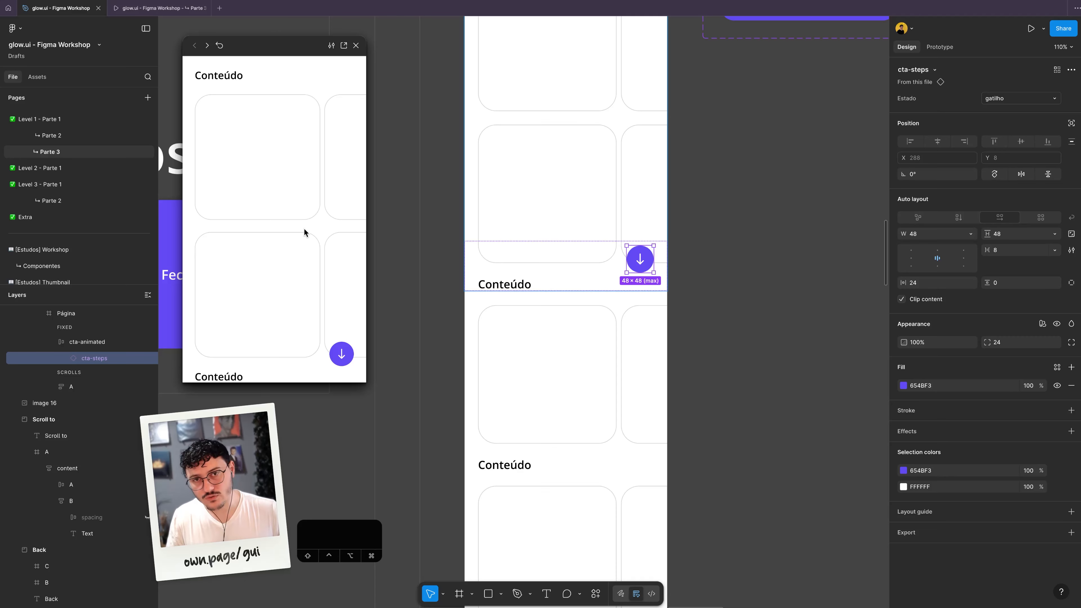
# Step: Review the destination frame in the Open overlay section and scroll through the Página preview
pyautogui.scroll(-10, 493, 313)
pyautogui.hscroll(-5, 489, 342)
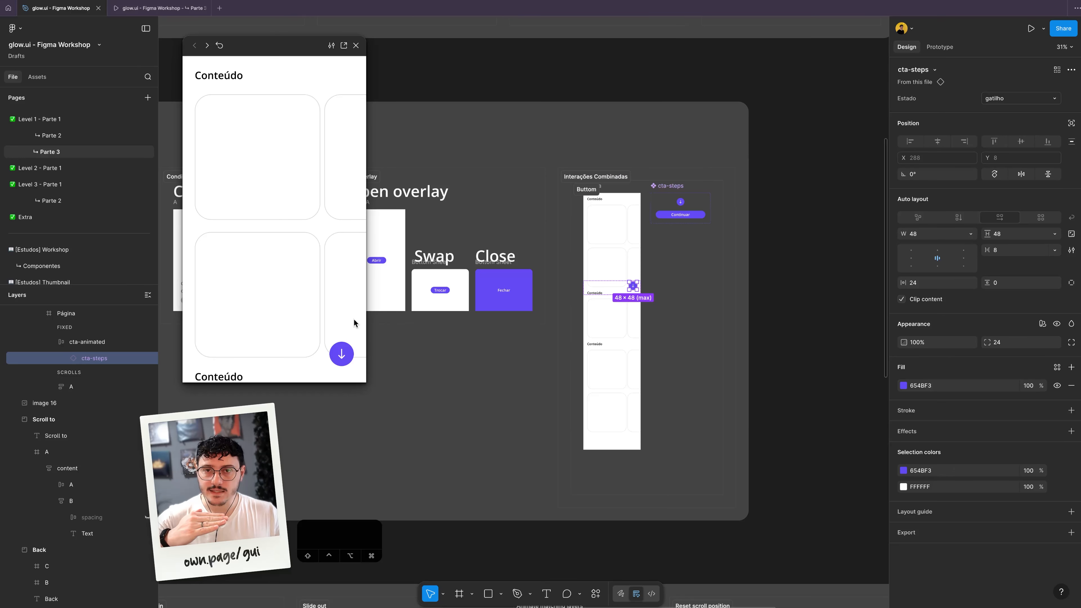
pyautogui.scroll(5, 415, 236)
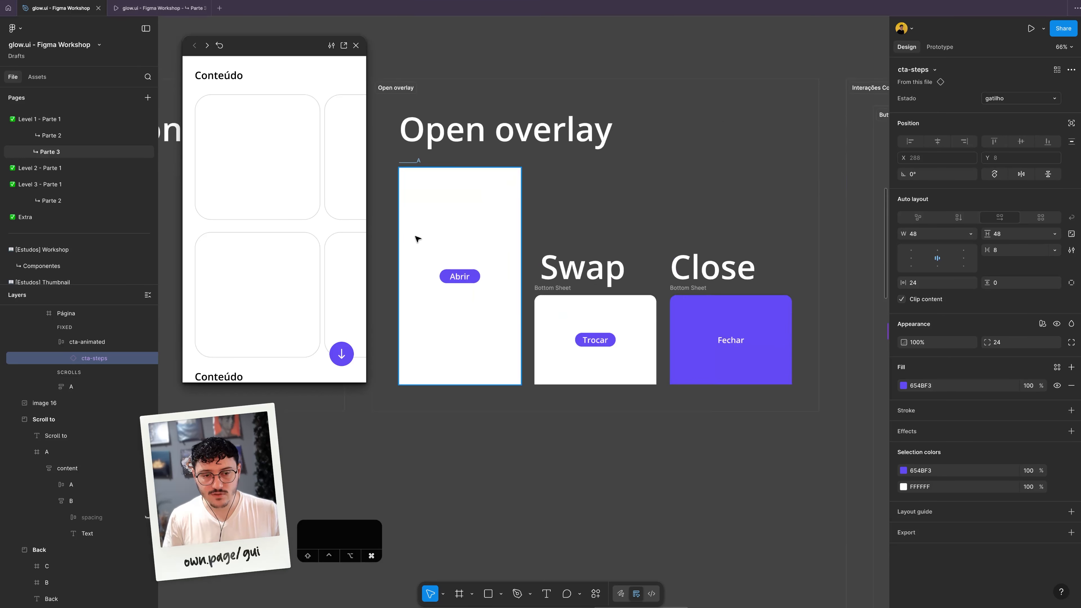
pyautogui.scroll(-5, 438, 230)
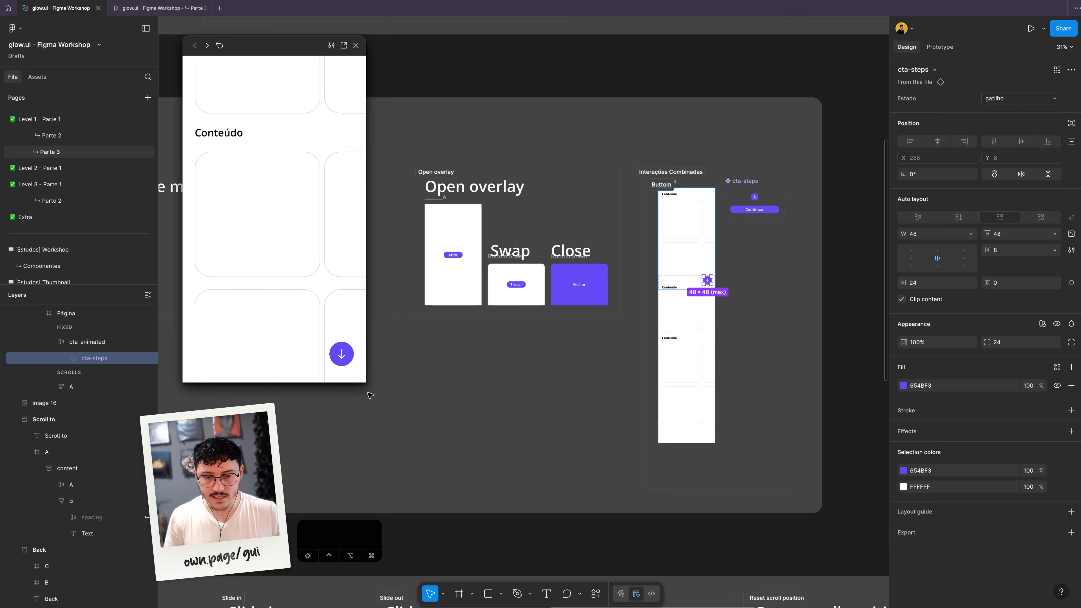
pyautogui.hotkey('shift', 'e')
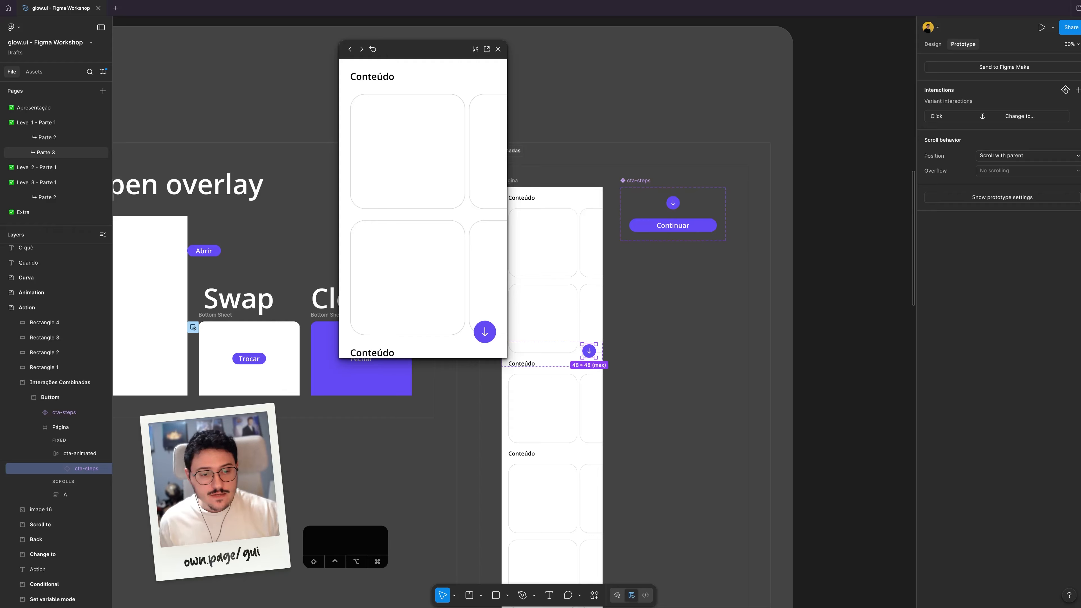
# Step: Open the cta-steps button's click interaction containing the Scroll to card and Change to final actions
pyautogui.scroll(5, 596, 351)
pyautogui.press('Escape')
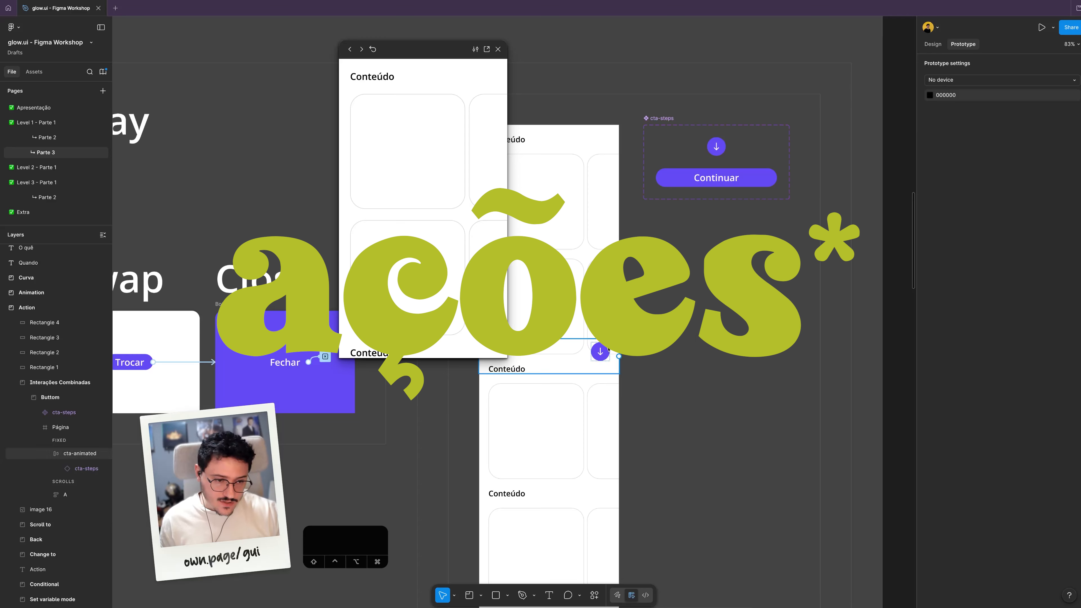
pyautogui.click(600, 352)
pyautogui.click(937, 118)
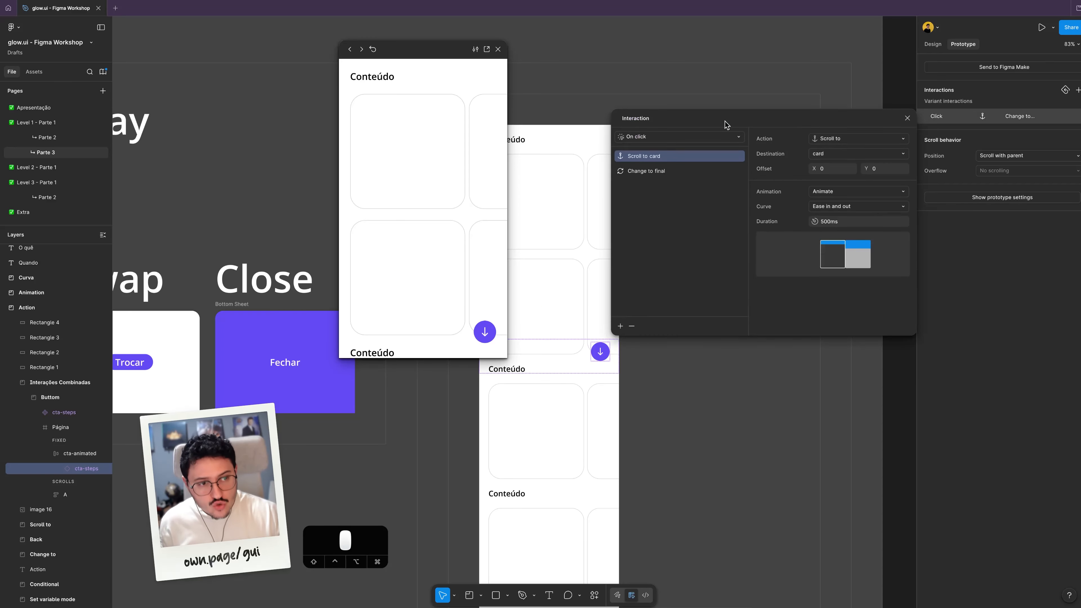
pyautogui.moveTo(727, 125); pyautogui.dragTo(768, 213)
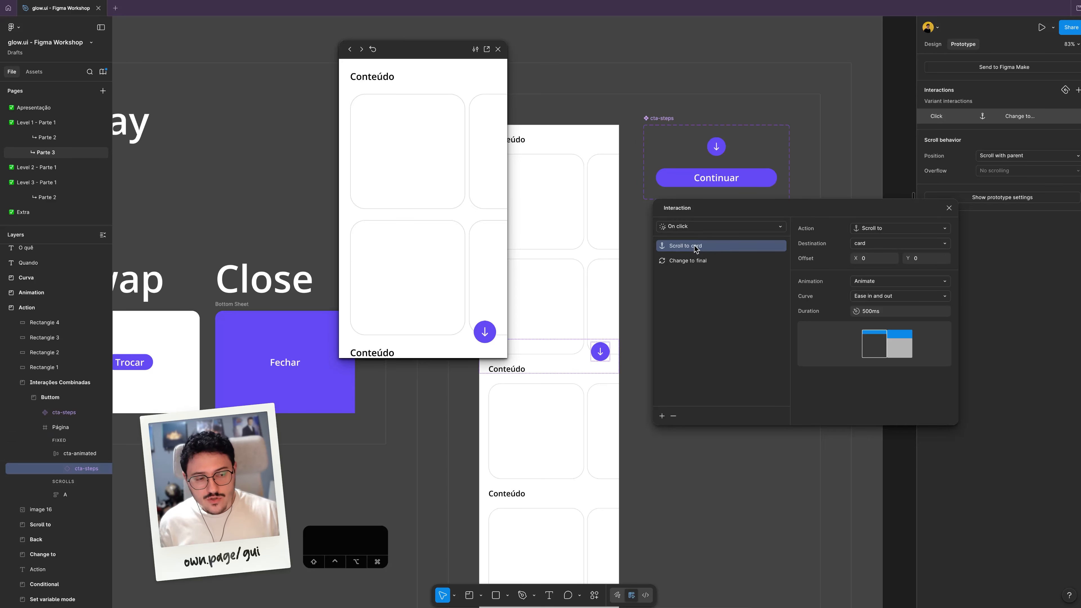
# Step: Test the down-arrow button in the preview, restart it, and move the Scroll to card action below Change to final
pyautogui.click(485, 332)
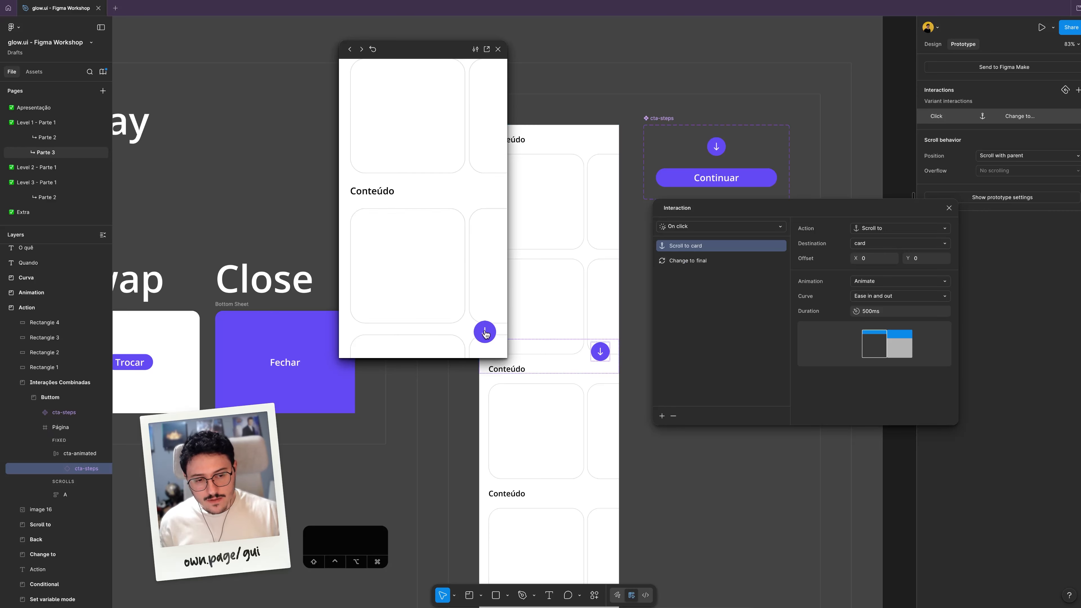
pyautogui.press('r')
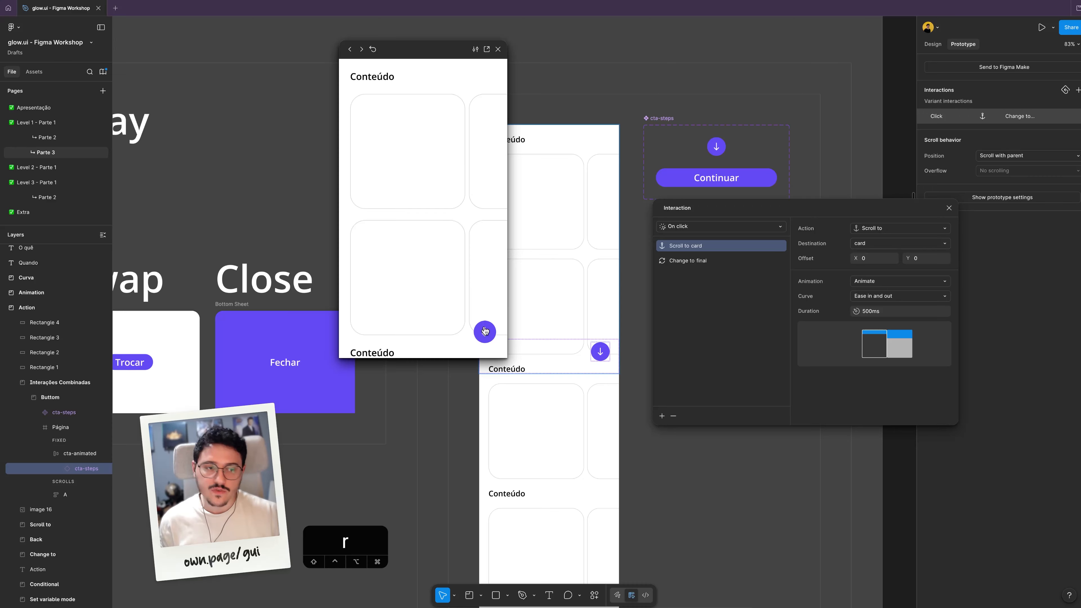
pyautogui.moveTo(684, 245); pyautogui.dragTo(690, 270)
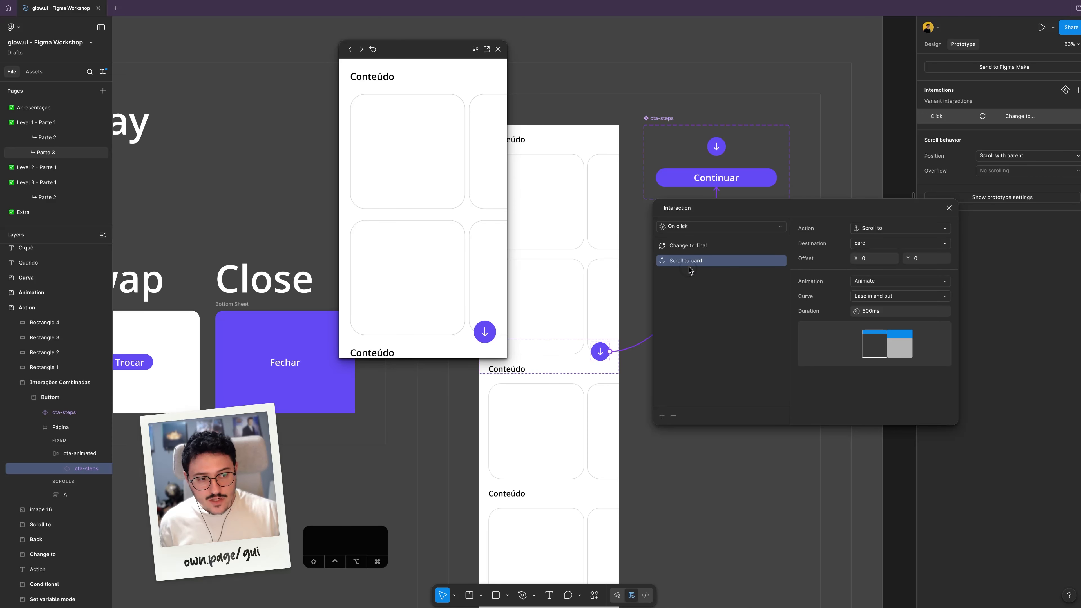
# Step: Restart the Página preview and test the down-arrow button with its reordered actions
pyautogui.press('r')
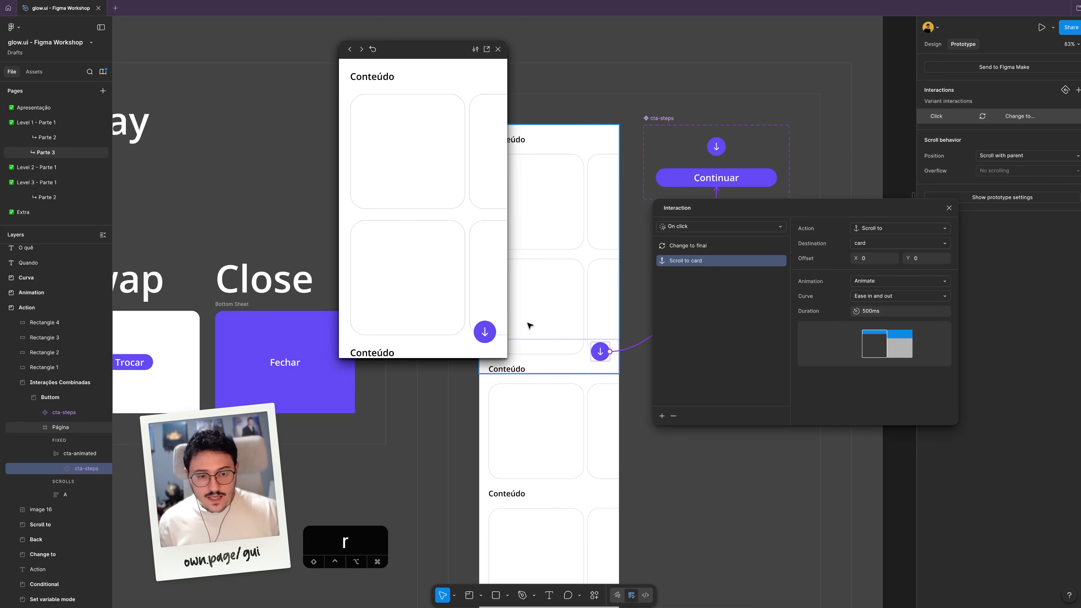
pyautogui.click(490, 334)
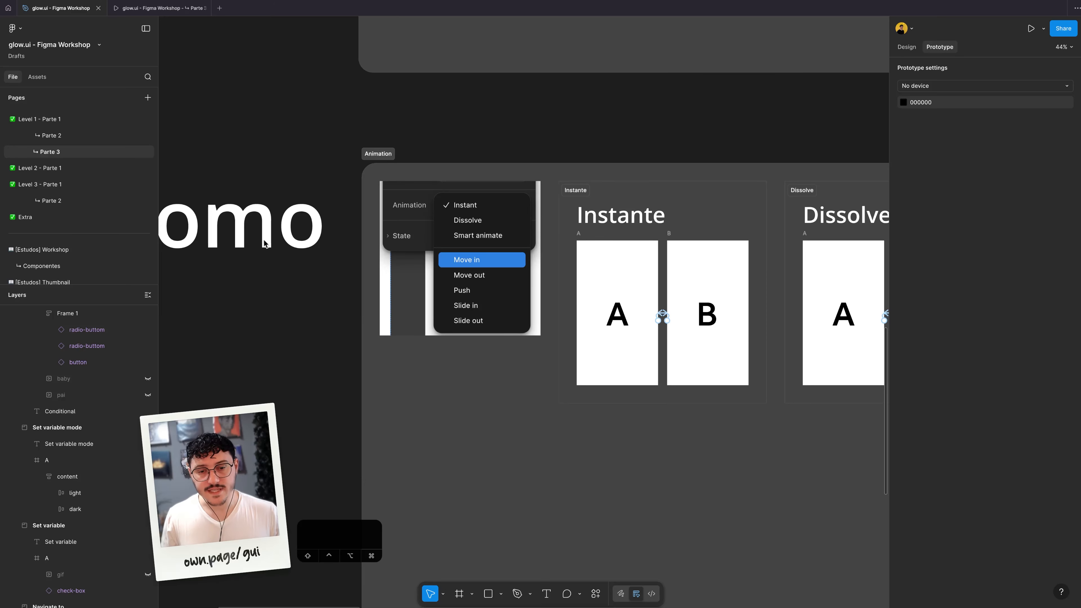
# Step: Select frame A in the Animation section's Instante example and open its click interaction leading to B
pyautogui.hscroll(-5, 264, 240)
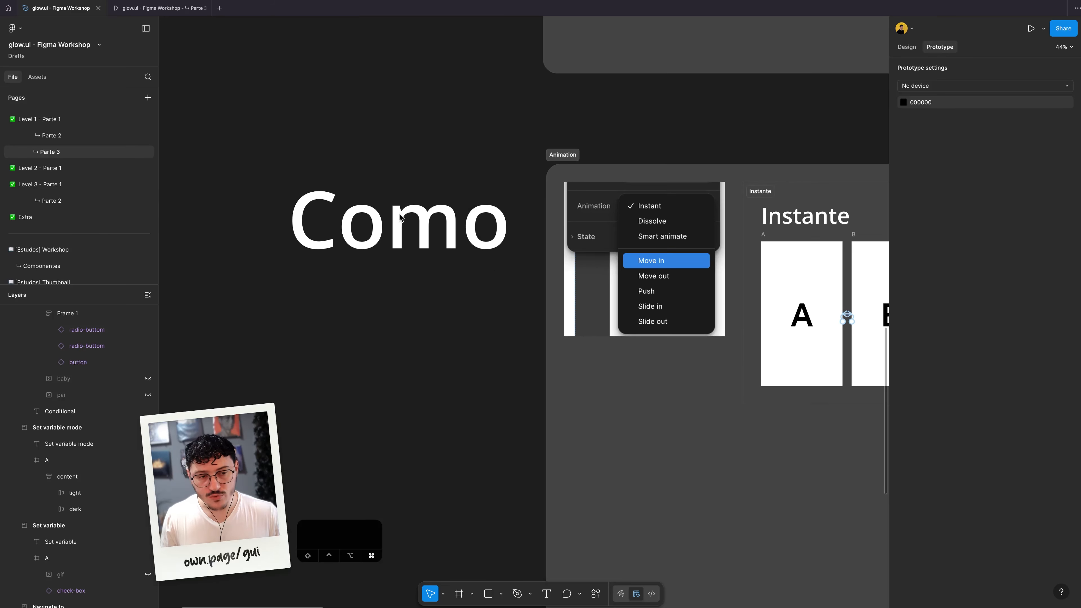
pyautogui.scroll(5, 386, 227)
pyautogui.scroll(-5, 386, 227)
pyautogui.hscroll(10, 564, 293)
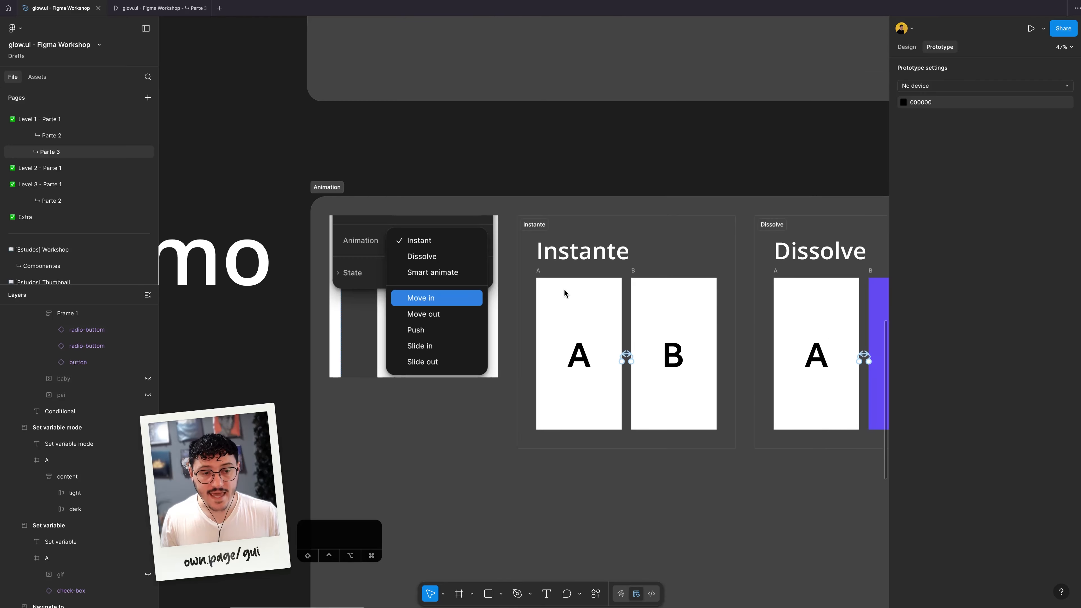
pyautogui.scroll(5, 328, 186)
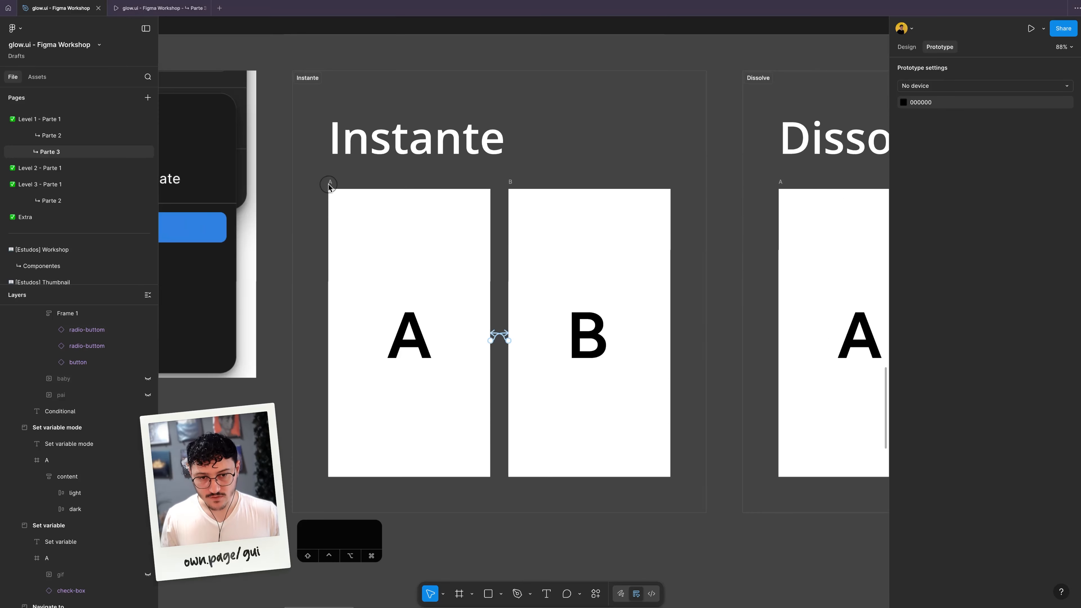
pyautogui.click(330, 182)
pyautogui.scroll(-3, 475, 178)
pyautogui.hscroll(-3, 476, 178)
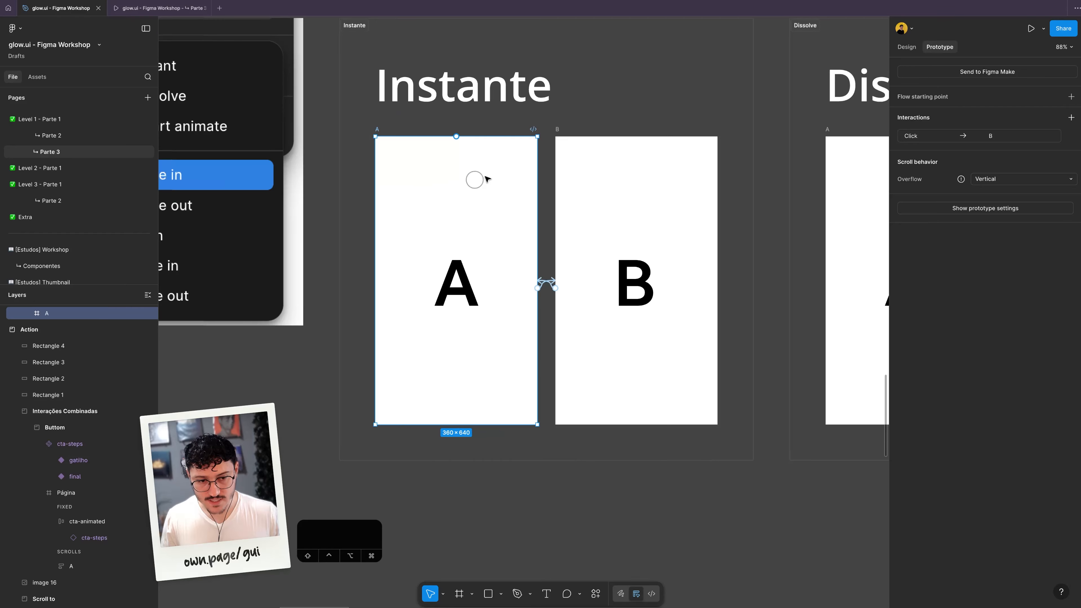
pyautogui.click(548, 283)
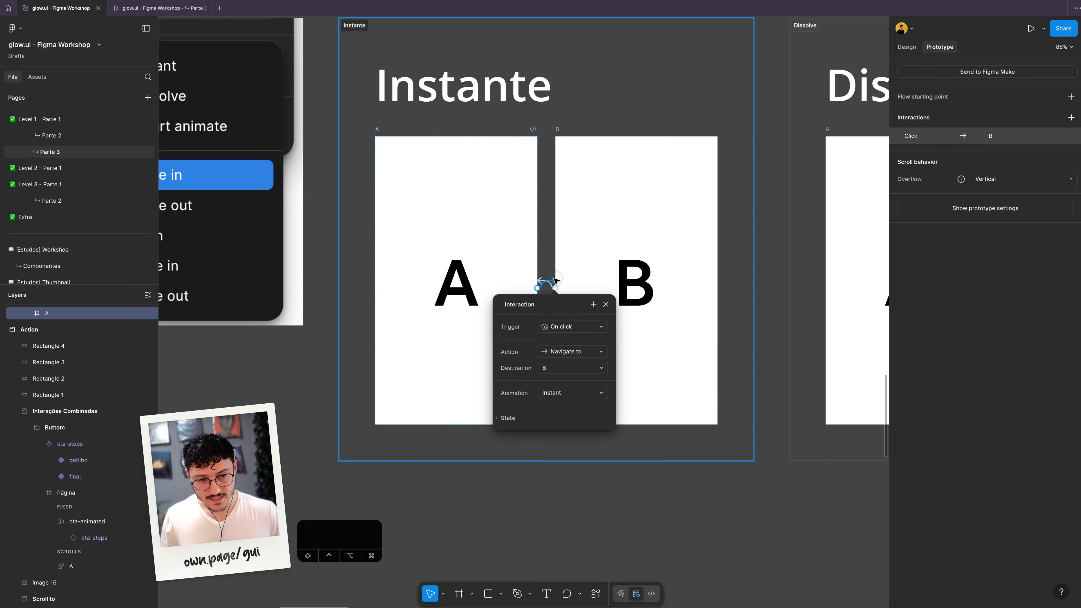
pyautogui.moveTo(555, 300); pyautogui.dragTo(358, 229)
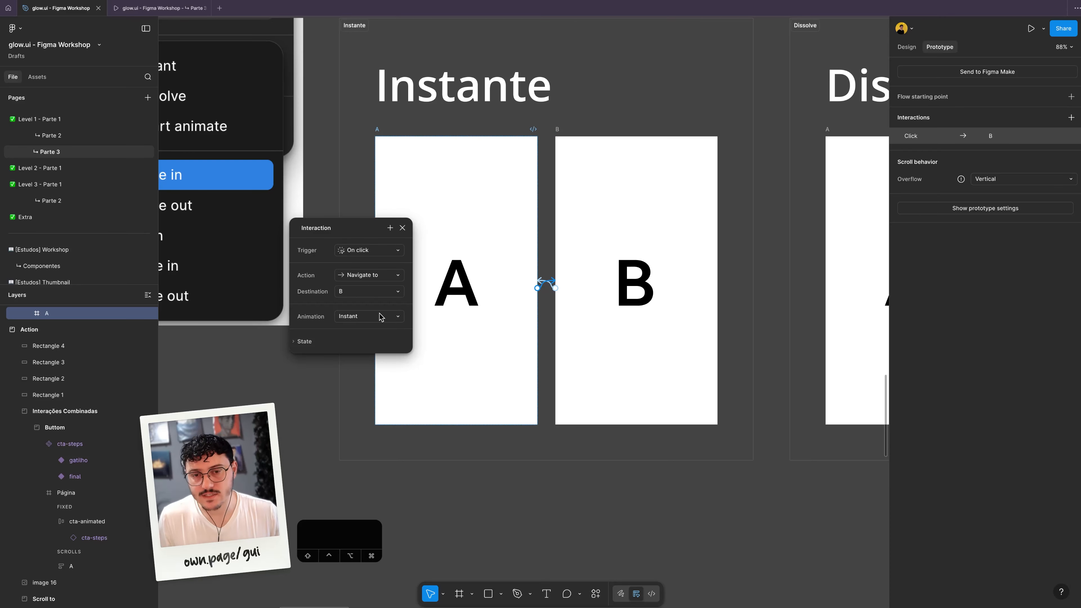
# Step: Preview frame A of the Dissolve example, open its interaction settings, and test the transition to B and back
pyautogui.moveTo(630, 234); pyautogui.dragTo(251, 256)
pyautogui.click(448, 158)
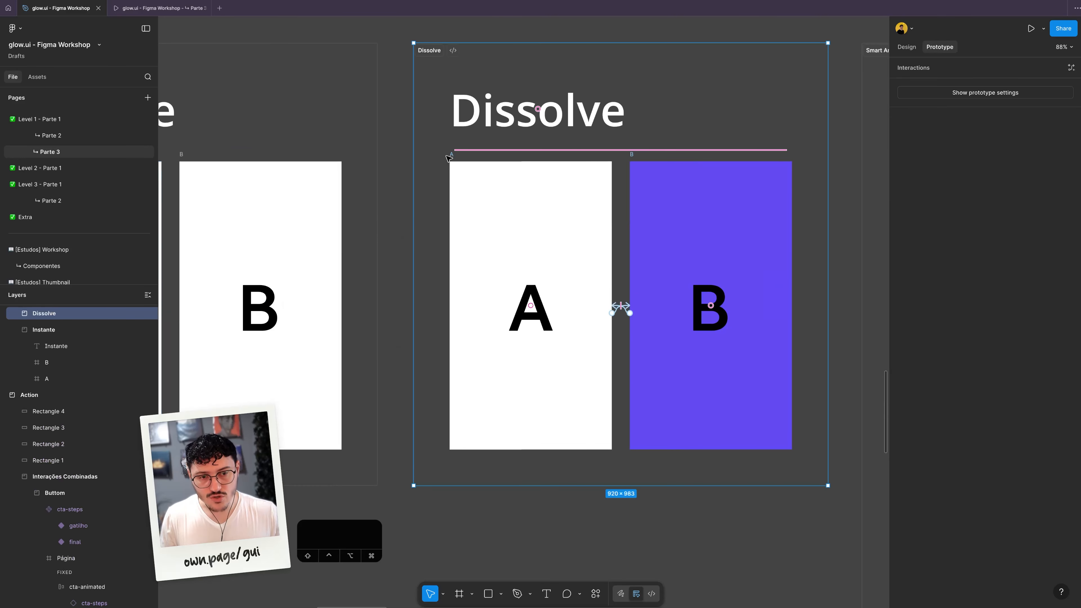
pyautogui.click(450, 156)
pyautogui.hotkey('shift', 'space')
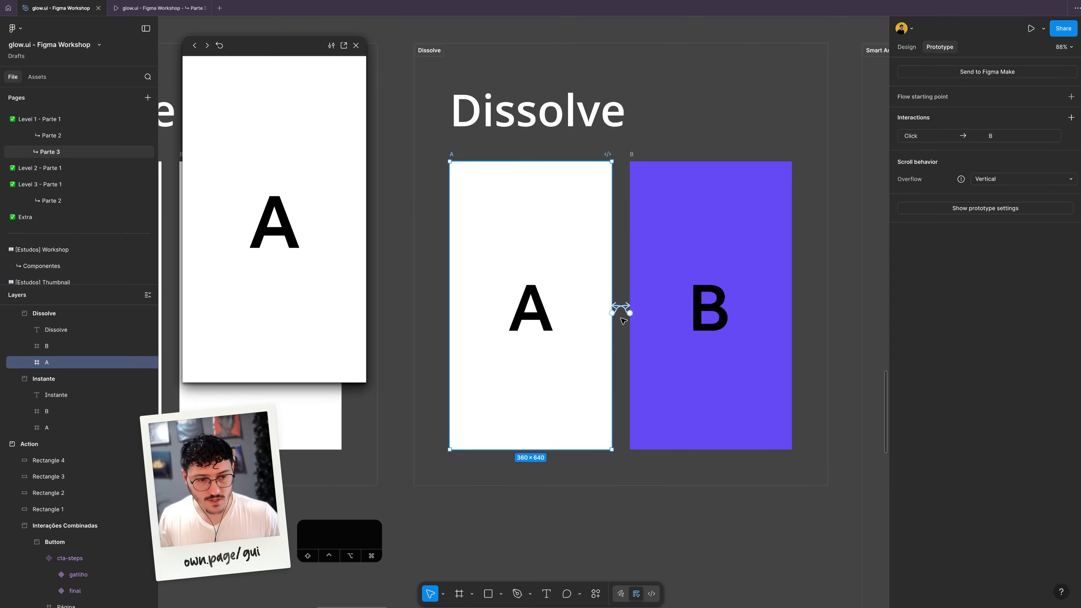
pyautogui.click(623, 309)
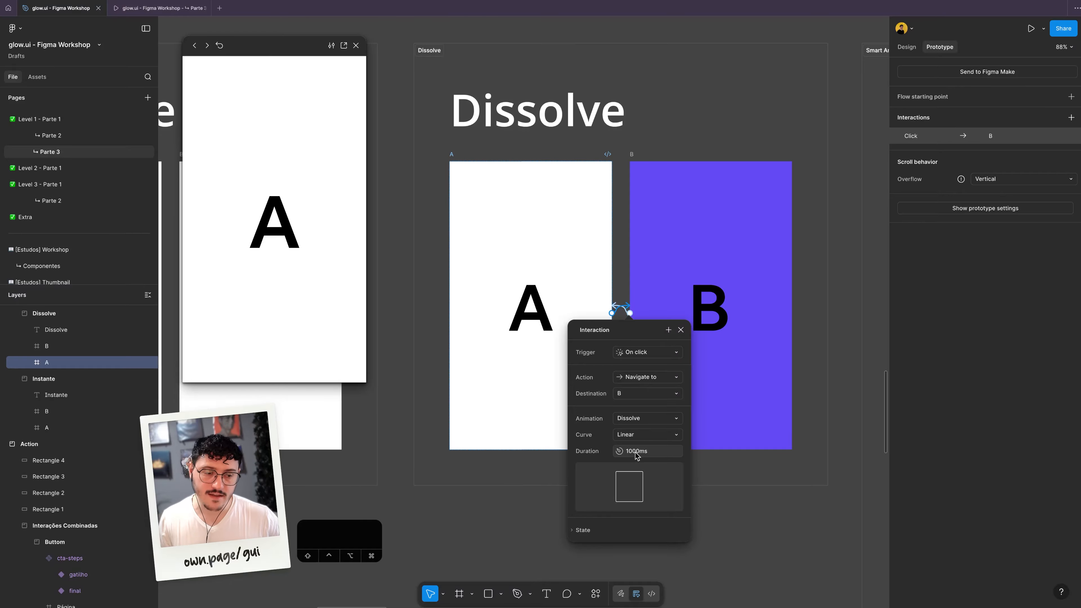
pyautogui.click(319, 261)
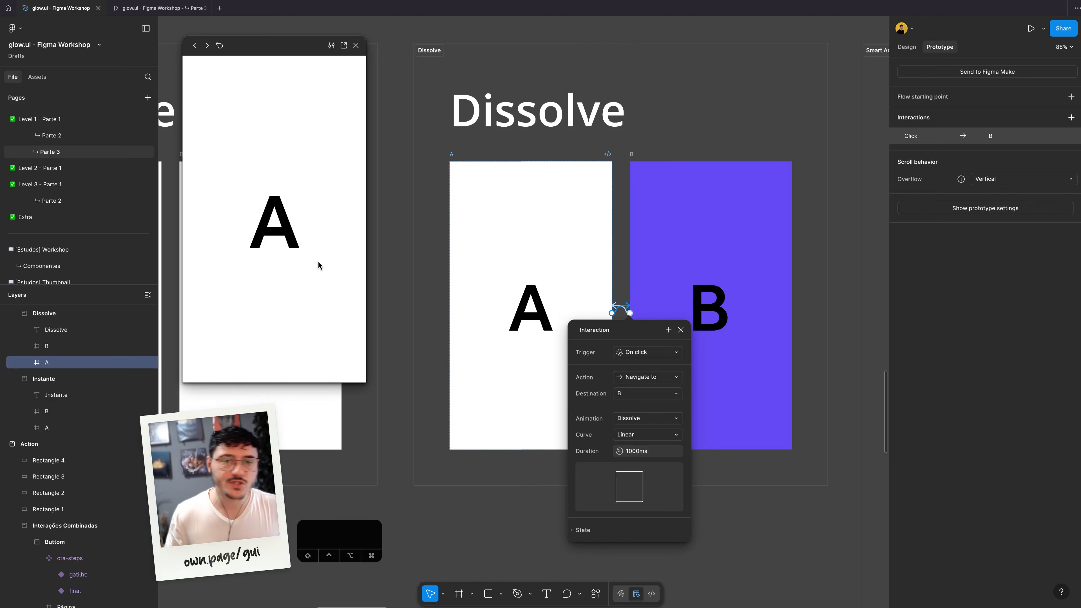
pyautogui.click(318, 262)
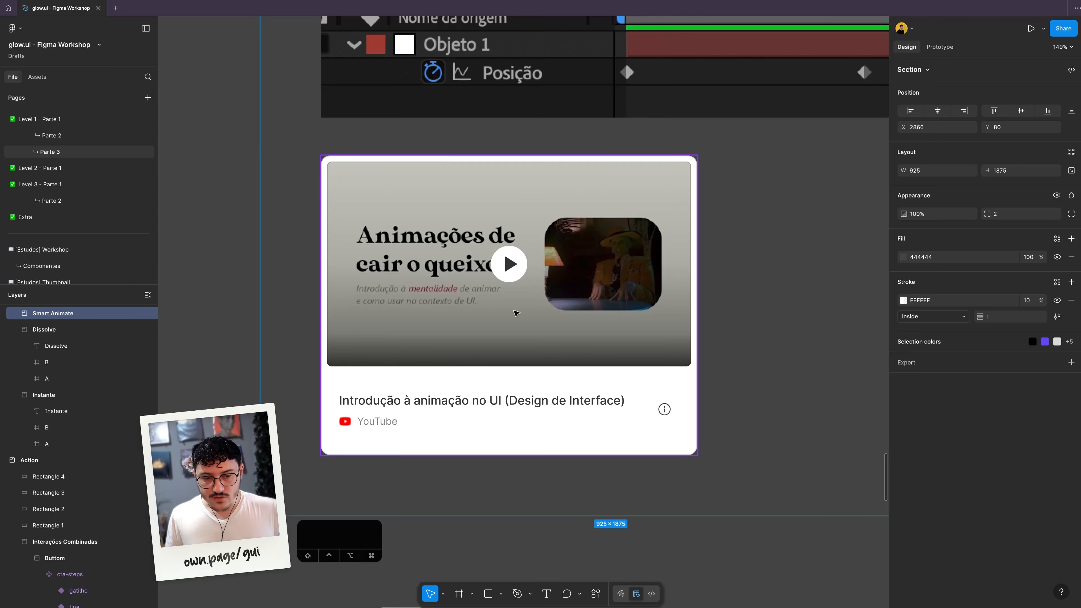
# Step: Review the keyframe timeline image in the Smart Animate section and select the two diamond icons above it
pyautogui.press('space')
pyautogui.moveTo(647, 129); pyautogui.dragTo(579, 399)
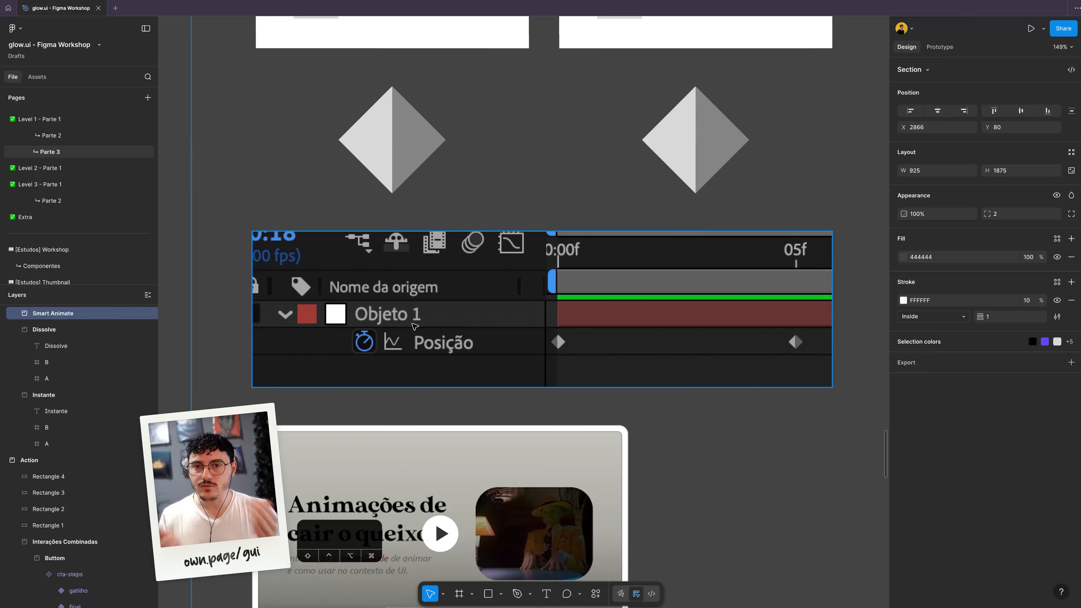
pyautogui.hscroll(3, 540, 272)
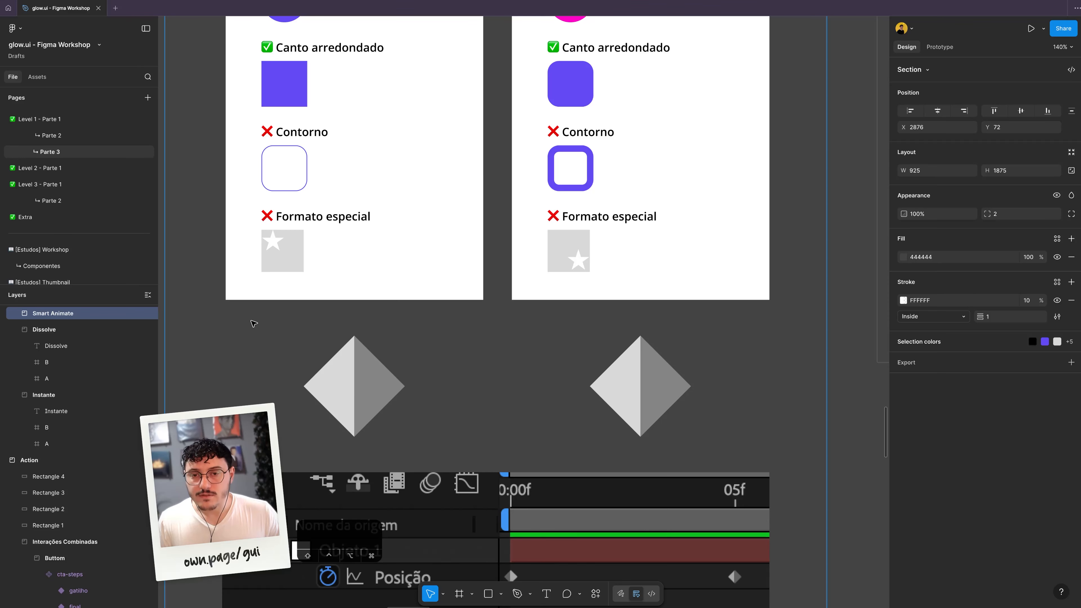
pyautogui.moveTo(239, 323); pyautogui.dragTo(745, 445)
pyautogui.click(191, 324)
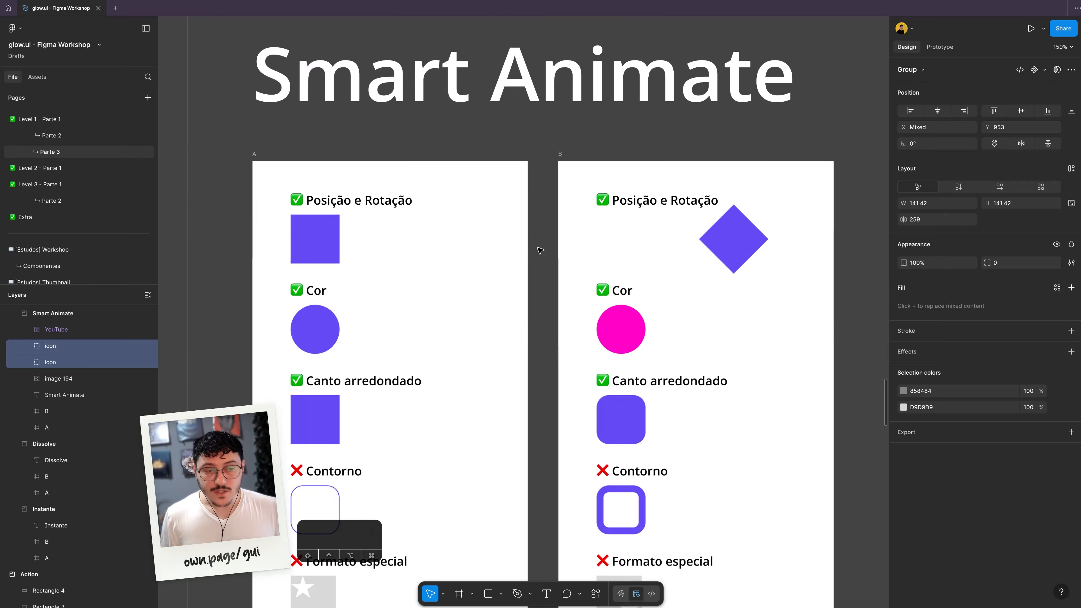
# Step: Compare the position and rotation values of the Posição e Rotação squares in Smart Animate frames A and B
pyautogui.scroll(1, 540, 251)
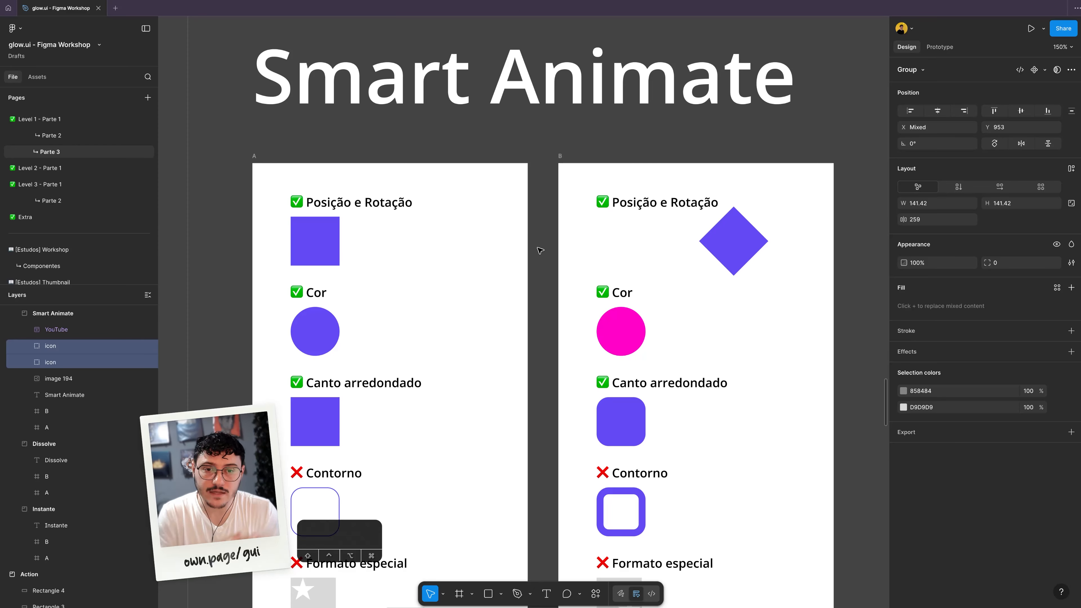
pyautogui.scroll(2, 541, 251)
pyautogui.keyDown('super'); pyautogui.click(293, 190); pyautogui.keyUp('super')
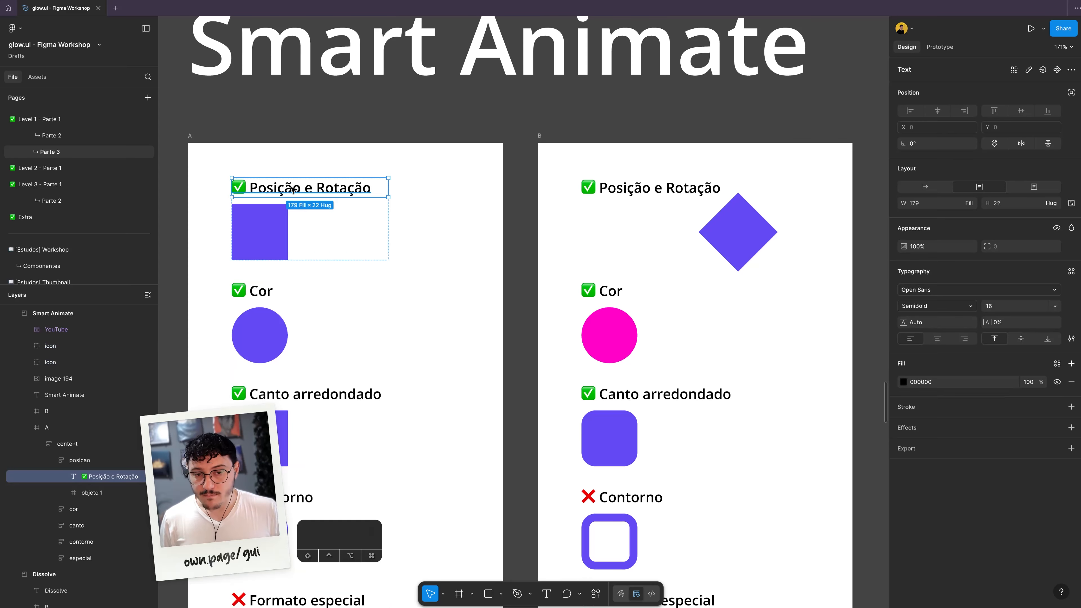
pyautogui.click(255, 224)
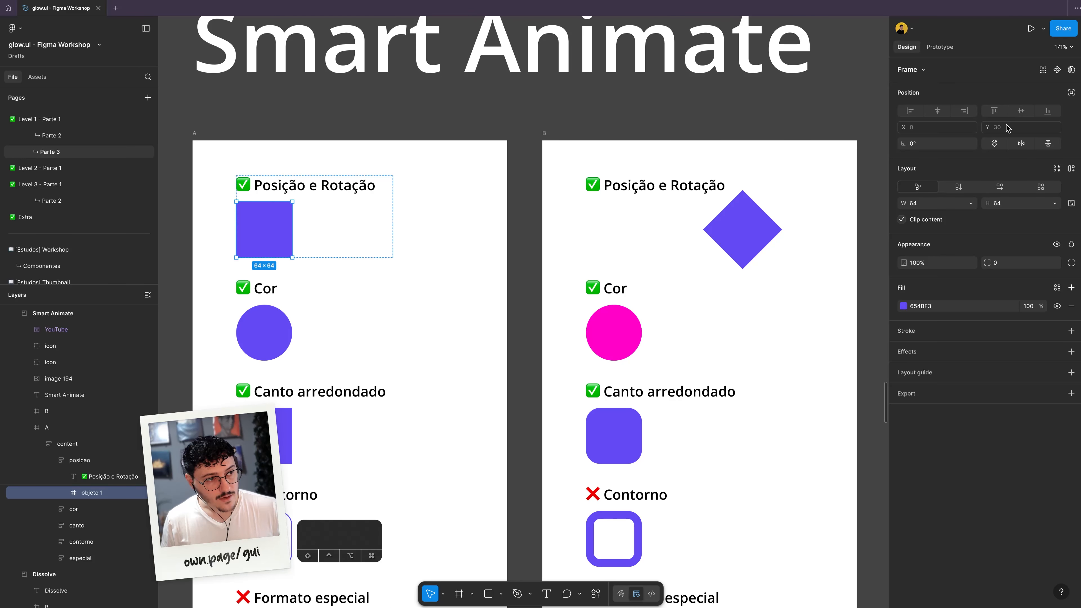
pyautogui.click(748, 214)
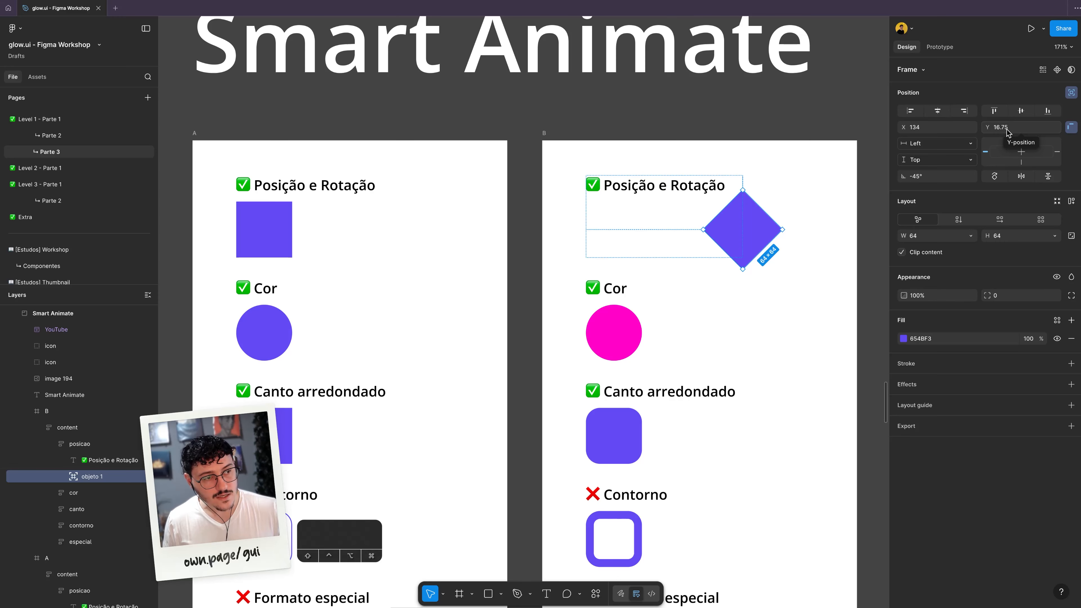
pyautogui.scroll(-1, 542, 252)
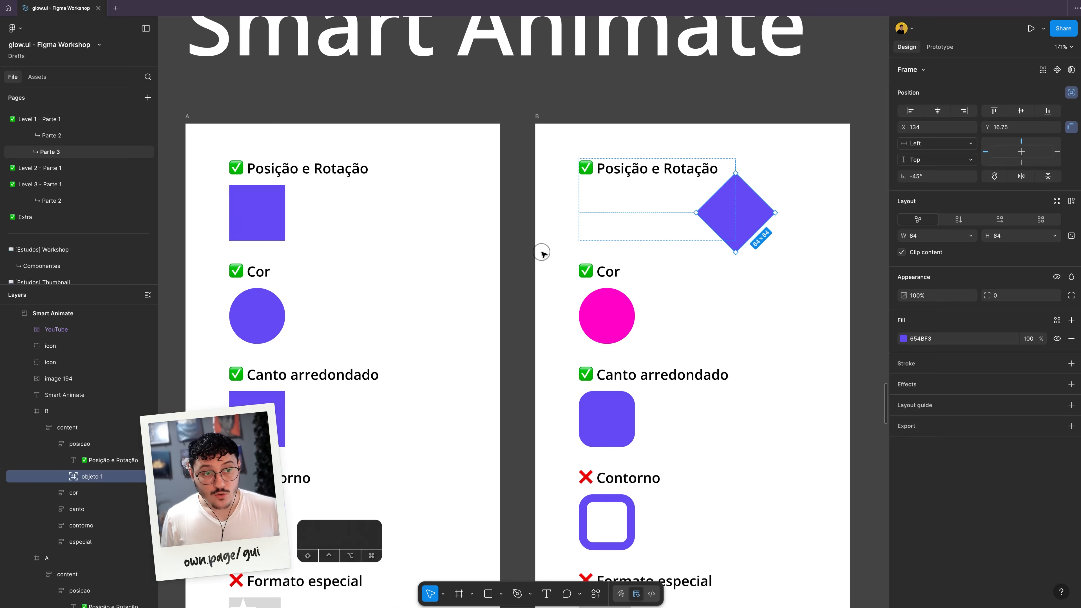
# Step: Compare the fill colours of the Cor circles in Smart Animate frames A and B
pyautogui.keyDown('super'); pyautogui.click(264, 271); pyautogui.keyUp('super')
pyautogui.keyDown('super'); pyautogui.click(258, 308); pyautogui.keyUp('super')
pyautogui.keyDown('super'); pyautogui.click(607, 316); pyautogui.keyUp('super')
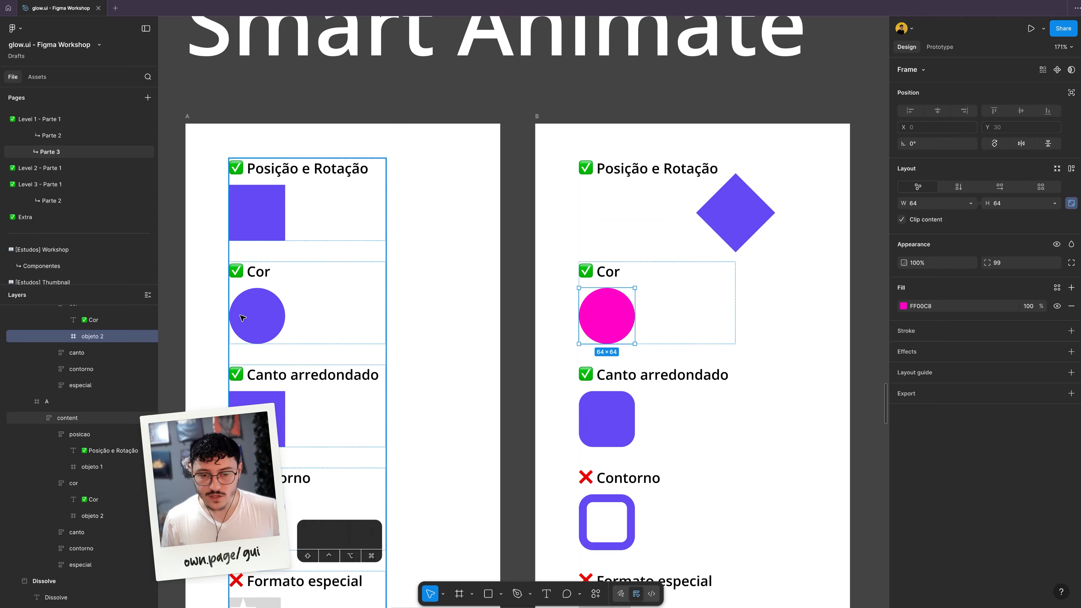
pyautogui.keyDown('super'); pyautogui.click(273, 314); pyautogui.keyUp('super')
pyautogui.keyDown('super'); pyautogui.click(613, 317); pyautogui.keyUp('super')
pyautogui.scroll(-3, 366, 368)
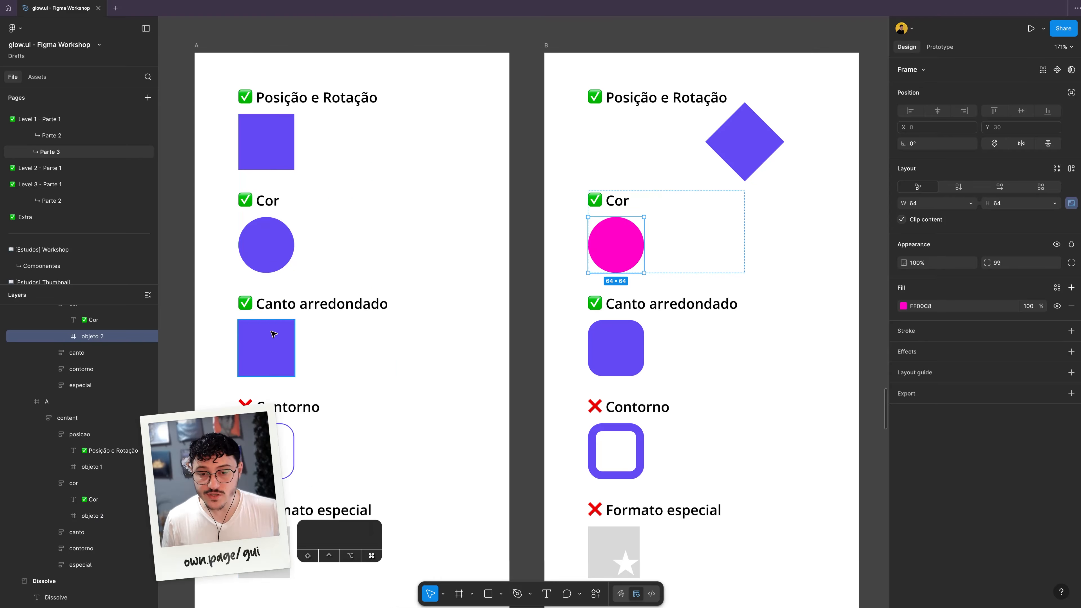
# Step: Compare the corner radius of the Canto arredondado shapes and the stroke weight of the Contorno shapes in frames A and B
pyautogui.keyDown('super'); pyautogui.click(273, 334); pyautogui.keyUp('super')
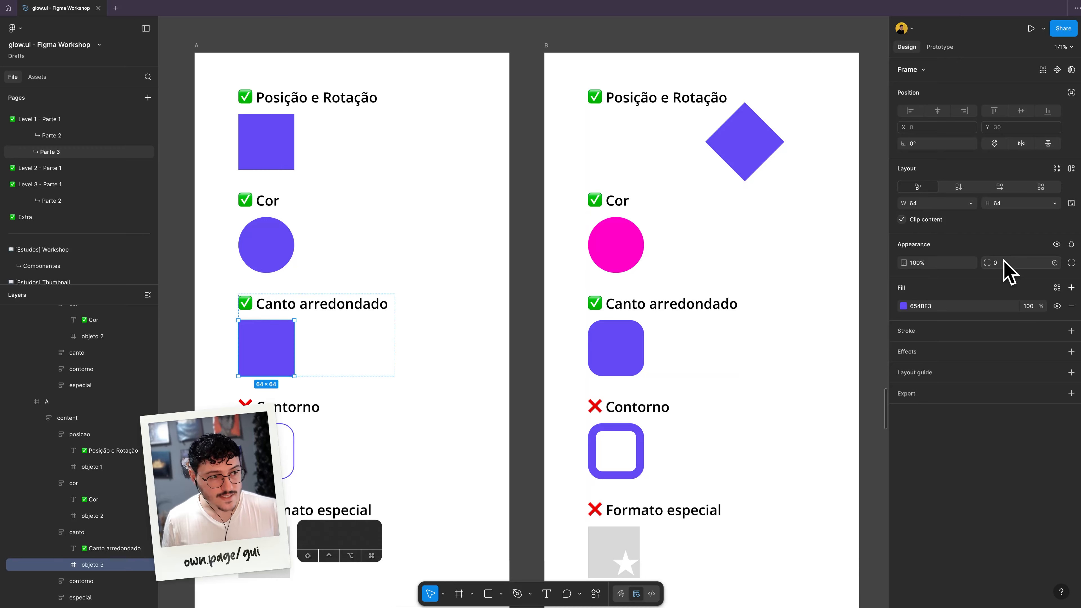
pyautogui.keyDown('super'); pyautogui.click(630, 341); pyautogui.keyUp('super')
pyautogui.scroll(-3, 469, 340)
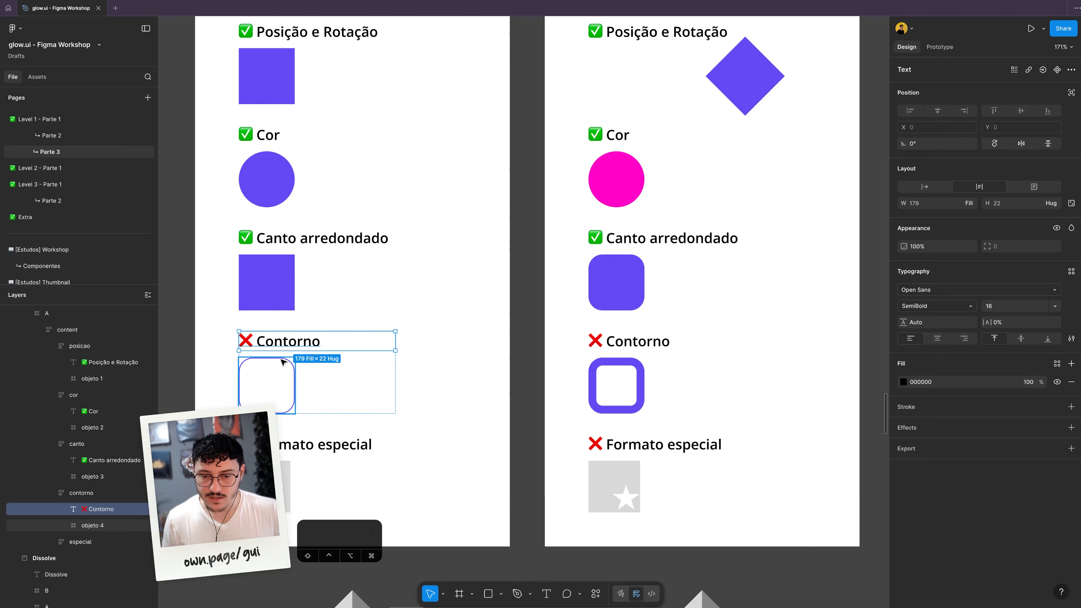
pyautogui.keyDown('super'); pyautogui.click(284, 363); pyautogui.keyUp('super')
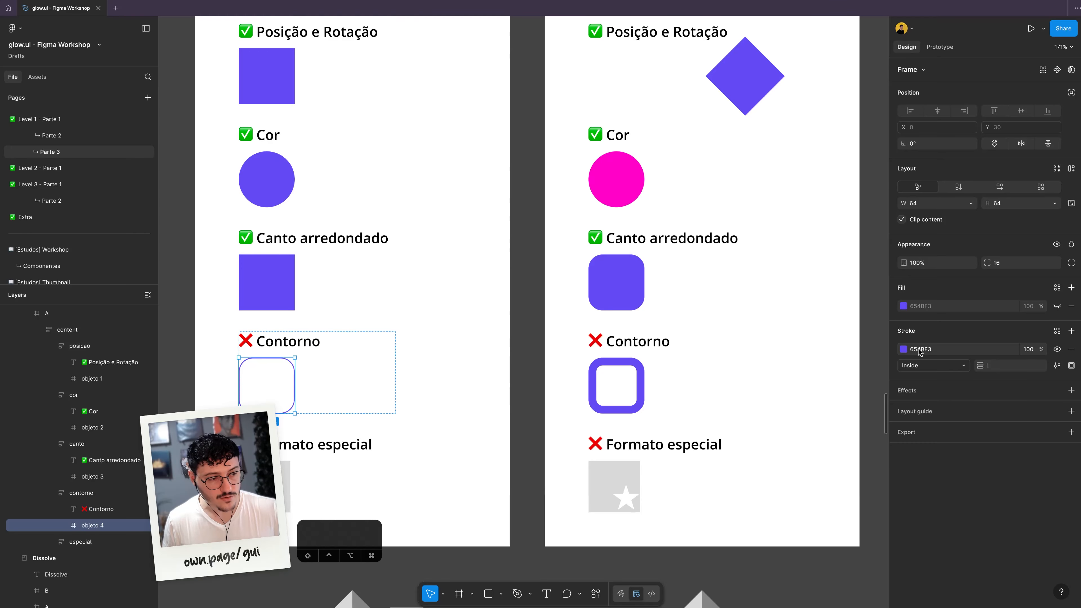
pyautogui.keyDown('super'); pyautogui.click(617, 383); pyautogui.keyUp('super')
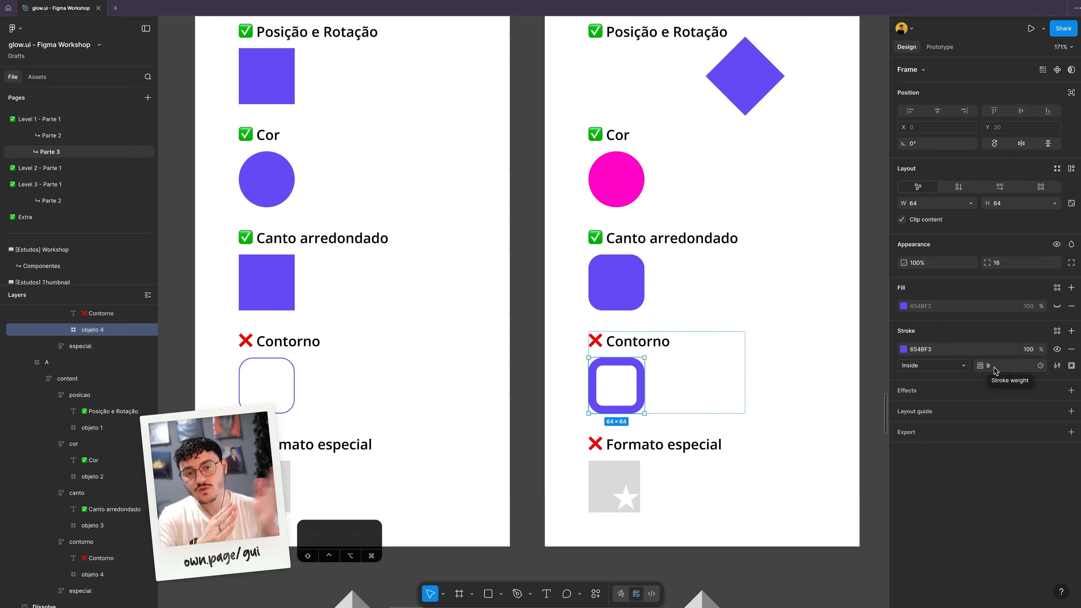
# Step: Inspect the Formato especial shape in frame A, examining its Subtract group and the Star and Rectangle layers inside
pyautogui.click(352, 445)
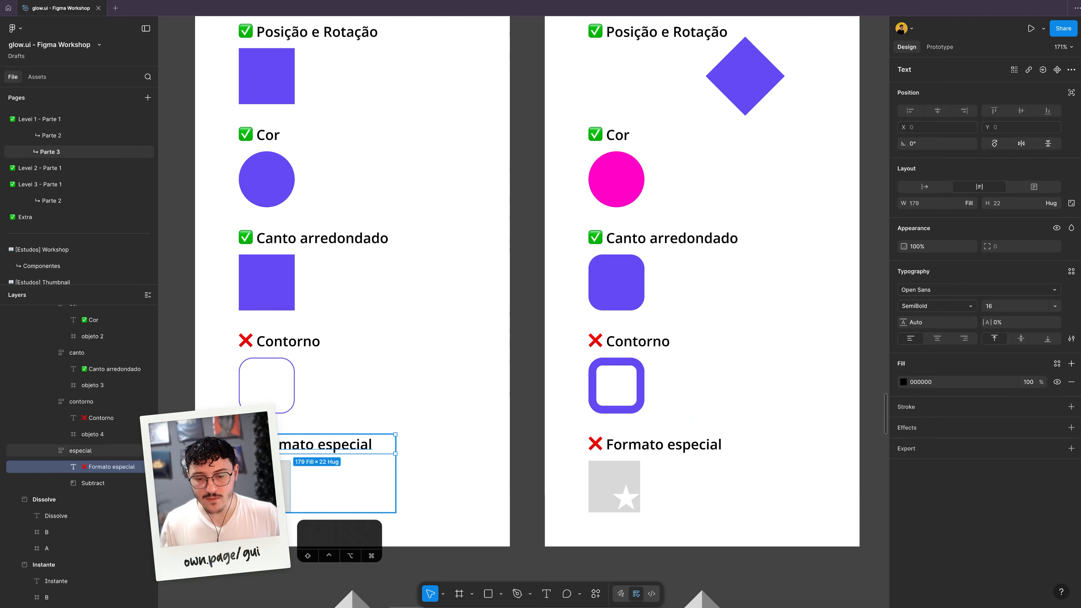
pyautogui.keyDown('super'); pyautogui.click(276, 497); pyautogui.keyUp('super')
pyautogui.scroll(-1, 101, 457)
pyautogui.click(96, 475)
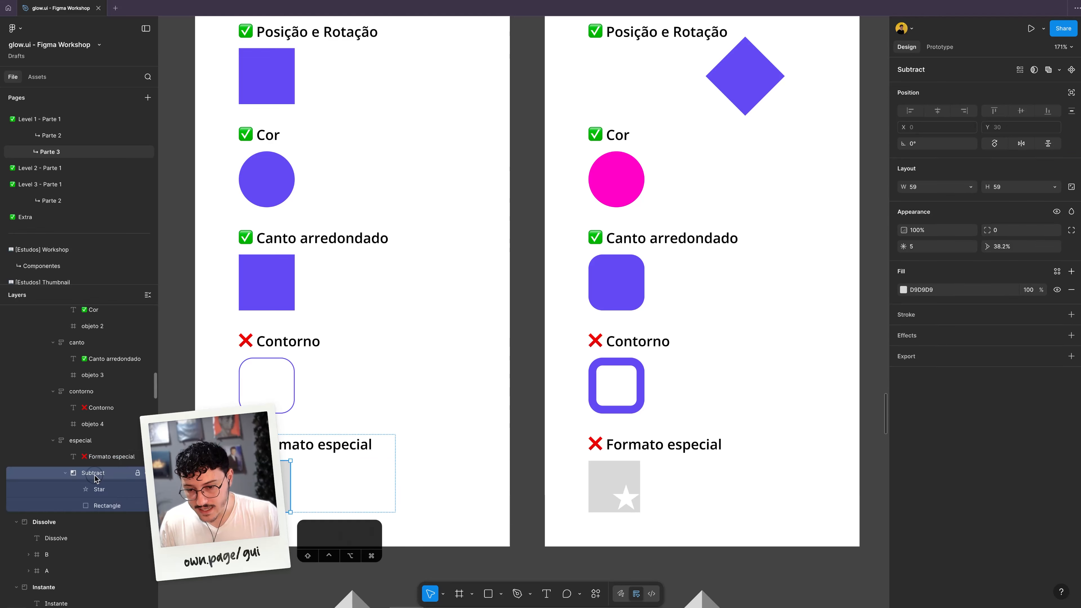
pyautogui.scroll(-1, 97, 474)
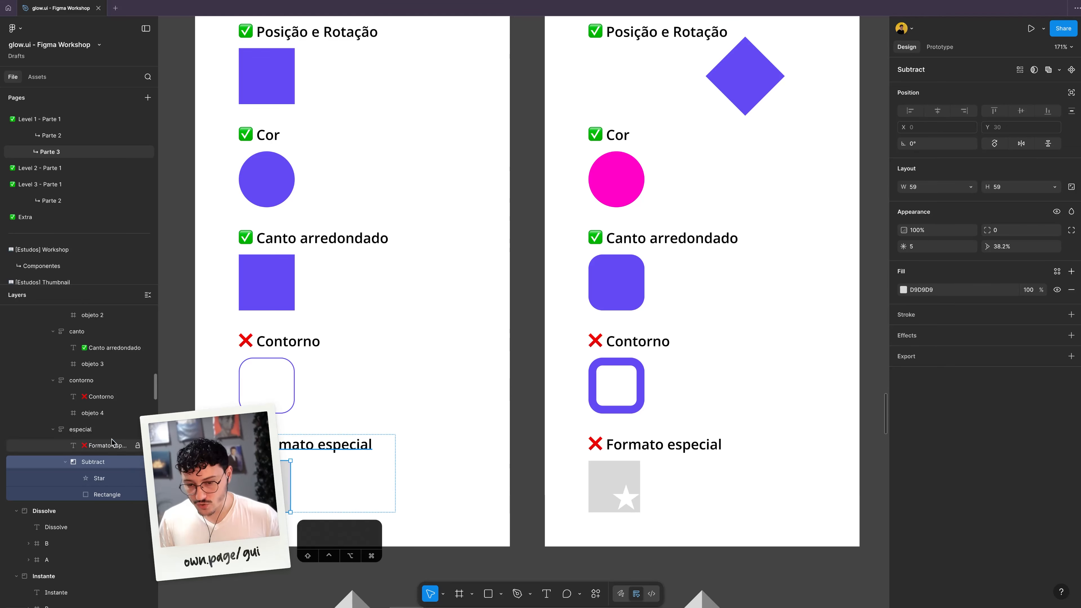
pyautogui.click(101, 478)
pyautogui.click(102, 491)
pyautogui.click(101, 482)
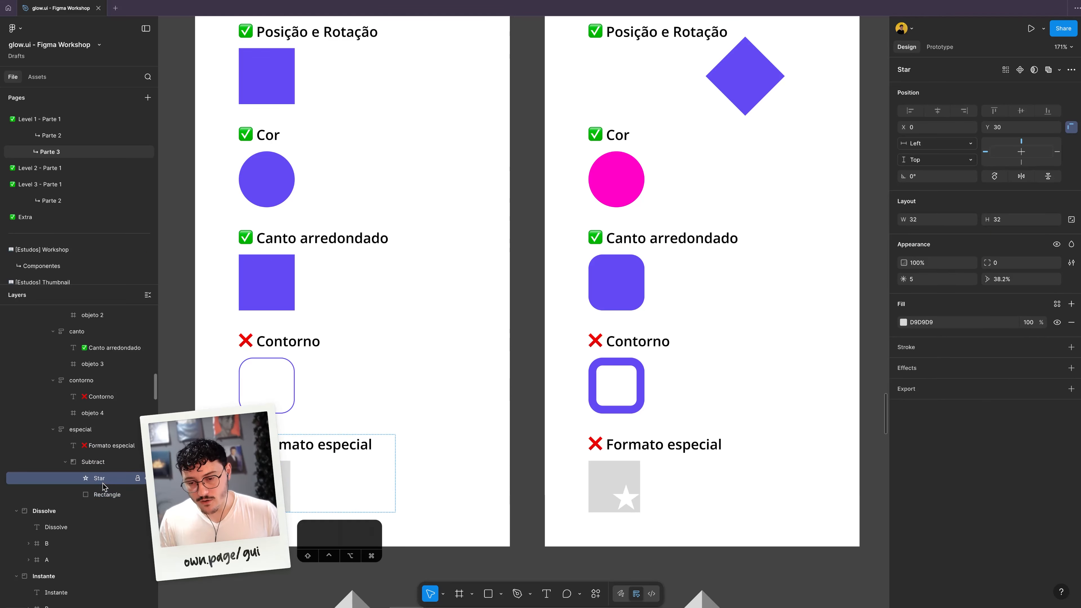
pyautogui.click(107, 498)
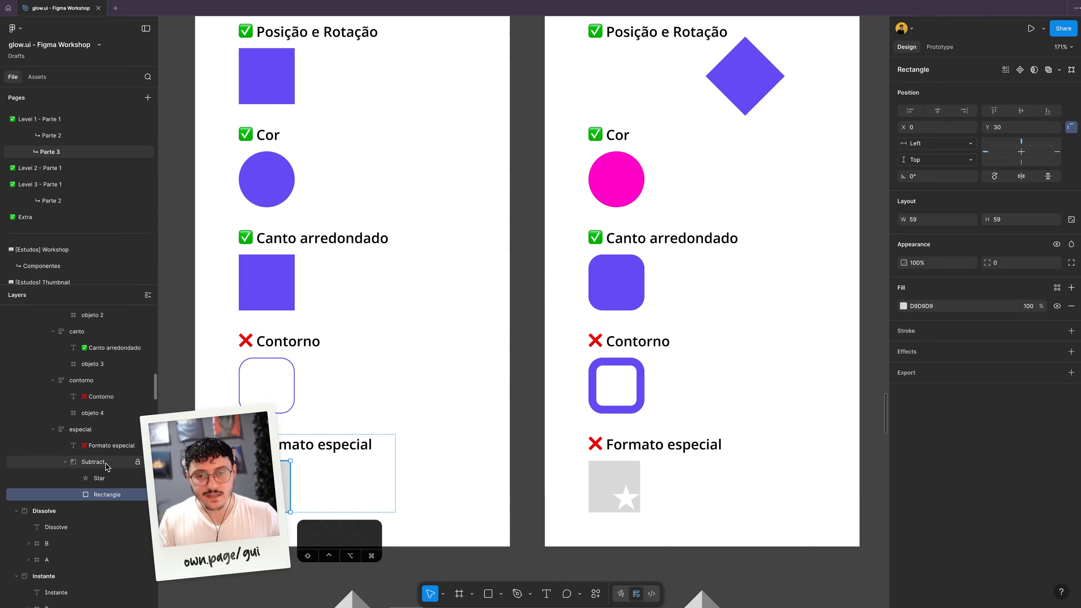
pyautogui.scroll(-3, 413, 280)
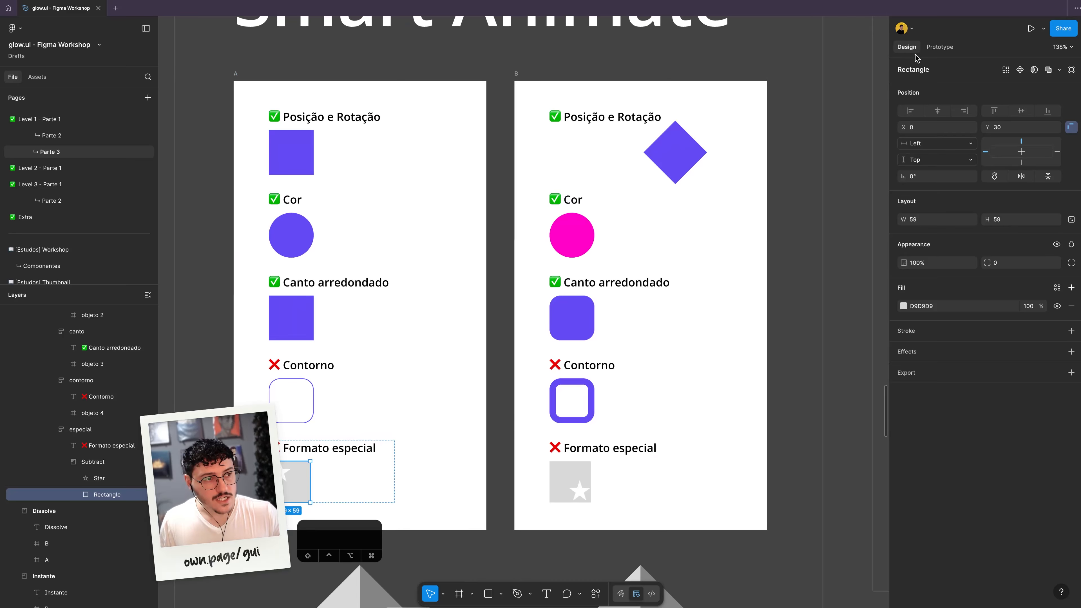
# Step: Open the click interaction from Smart Animate frame A to B in prototype mode and move its settings clear of the connection
pyautogui.click(940, 47)
pyautogui.click(235, 73)
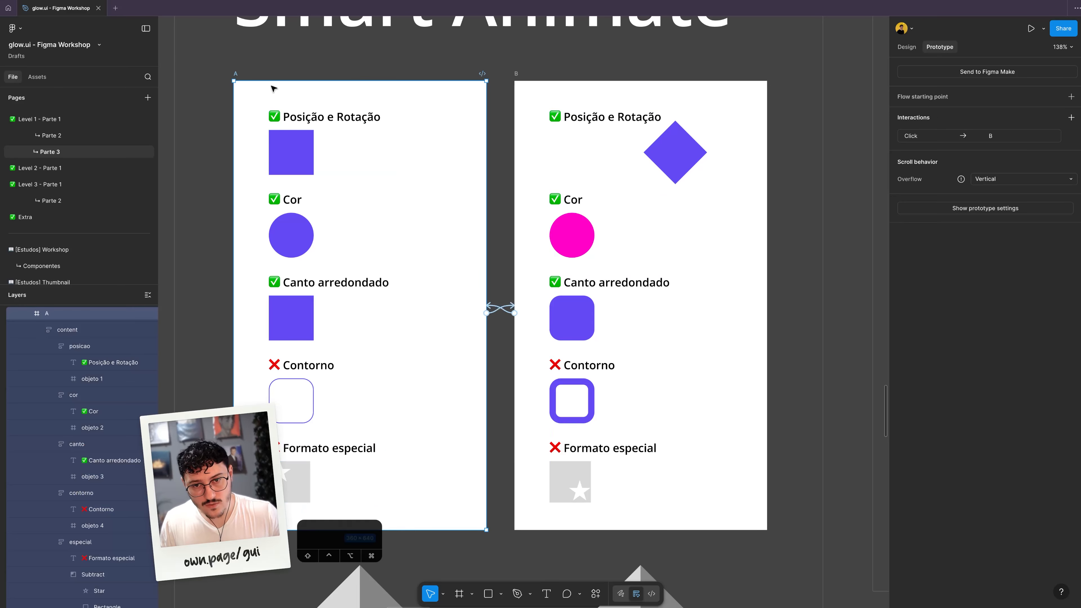
pyautogui.click(508, 306)
pyautogui.moveTo(513, 333); pyautogui.dragTo(607, 196)
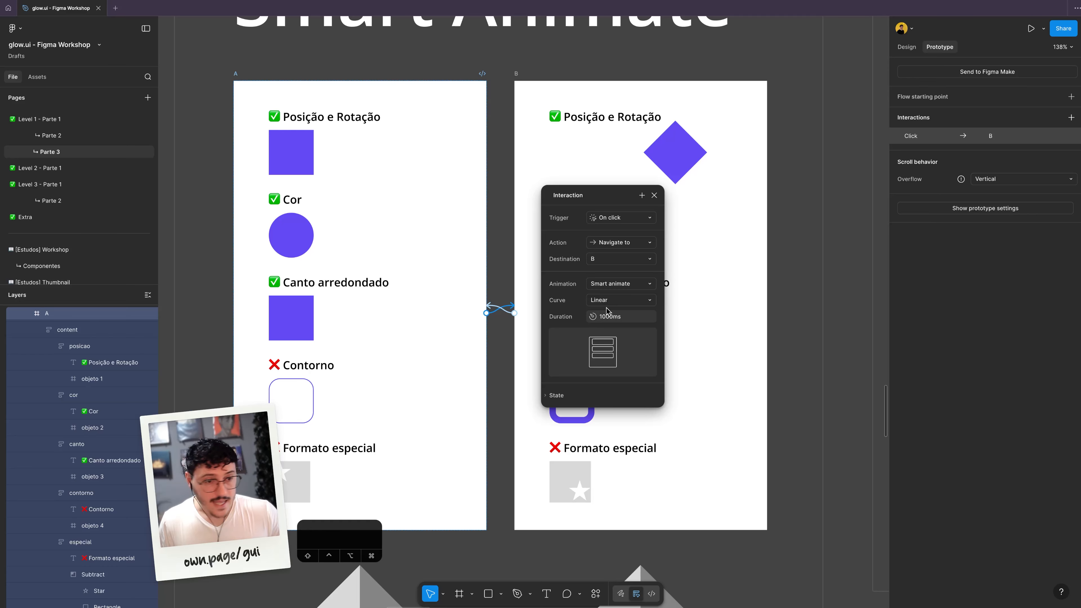
# Step: Preview Smart Animate frame A, play the transition between A and B repeatedly for each shape, and close the preview
pyautogui.click(233, 73)
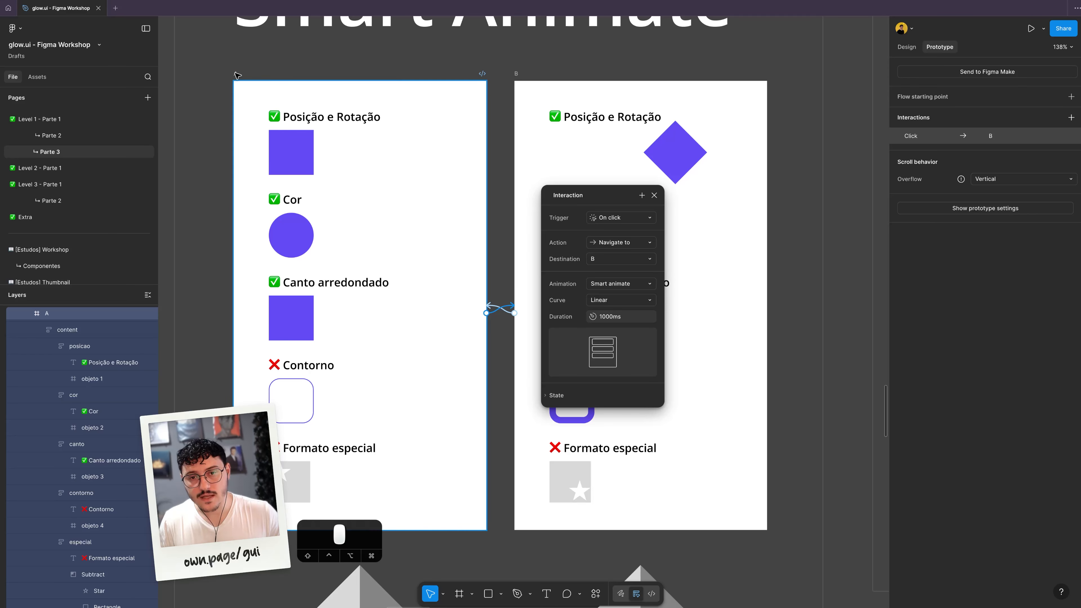
pyautogui.hotkey('shift', 'space')
pyautogui.click(311, 105)
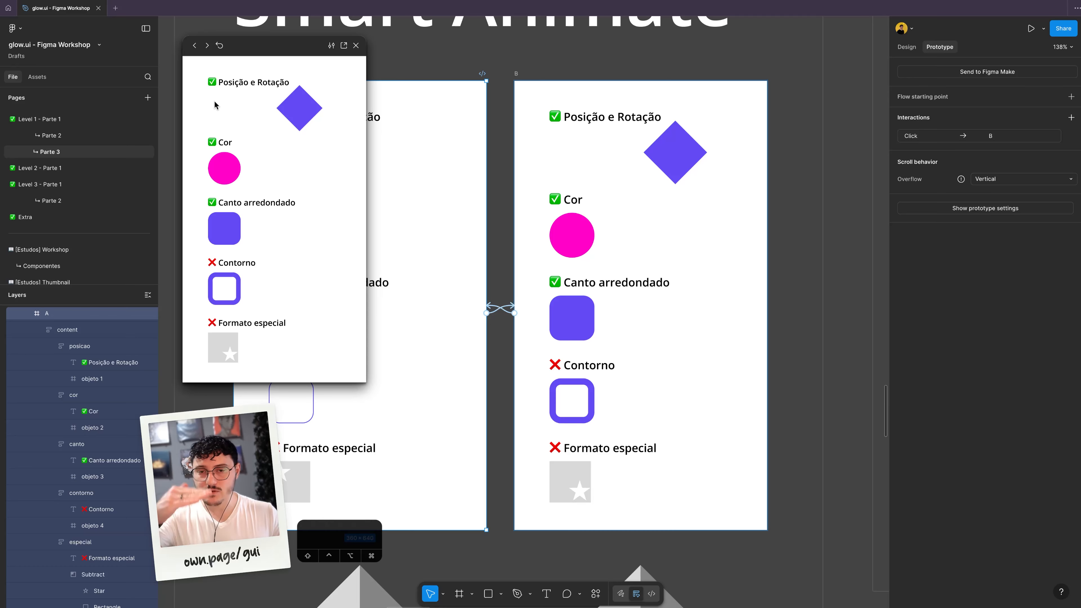
pyautogui.click(314, 108)
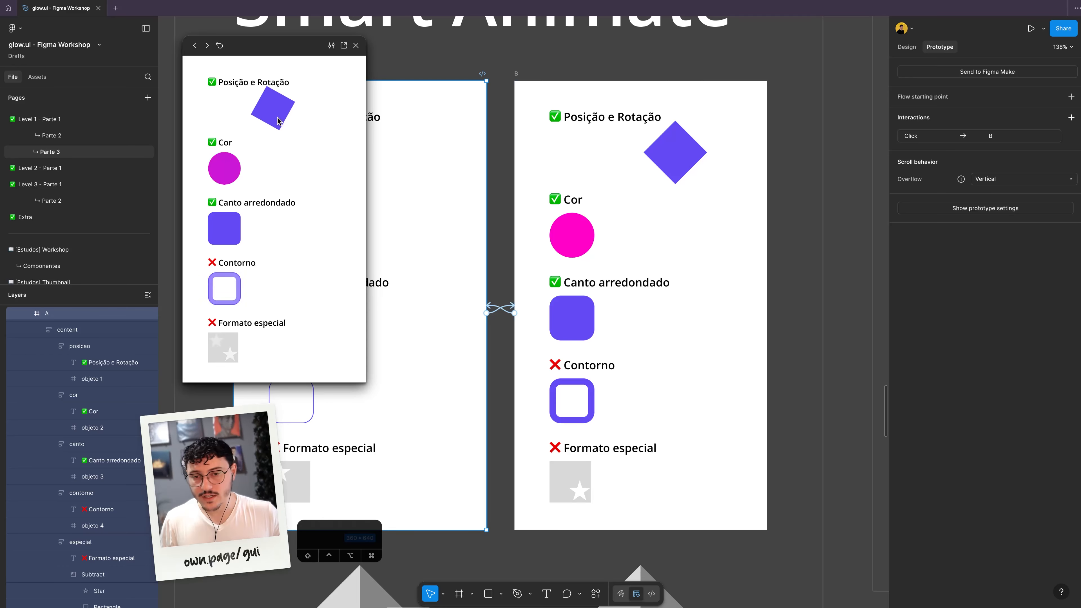
pyautogui.click(229, 166)
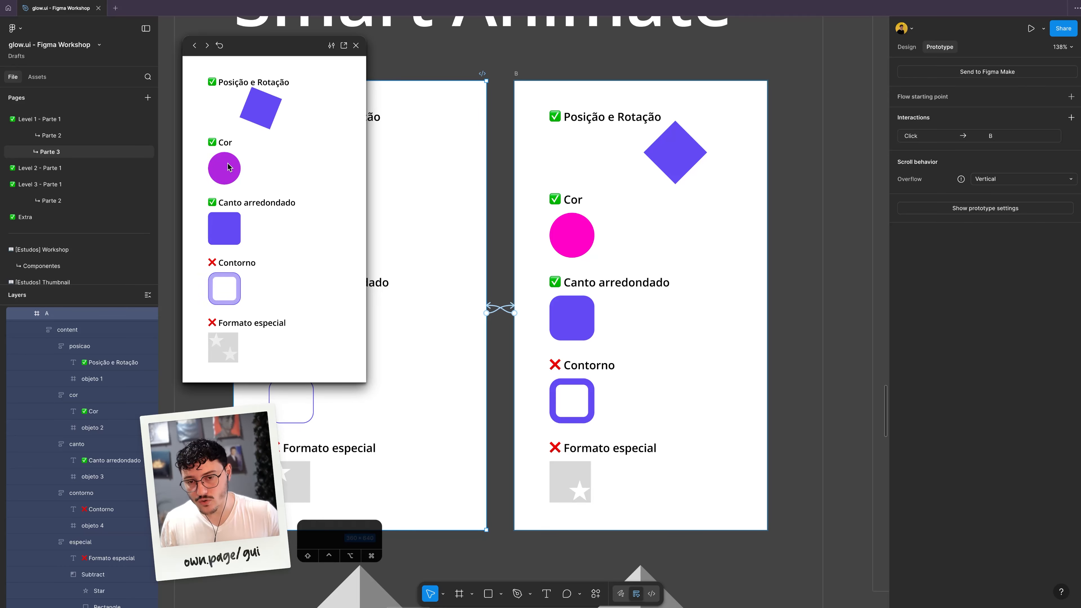
pyautogui.click(212, 225)
pyautogui.click(211, 225)
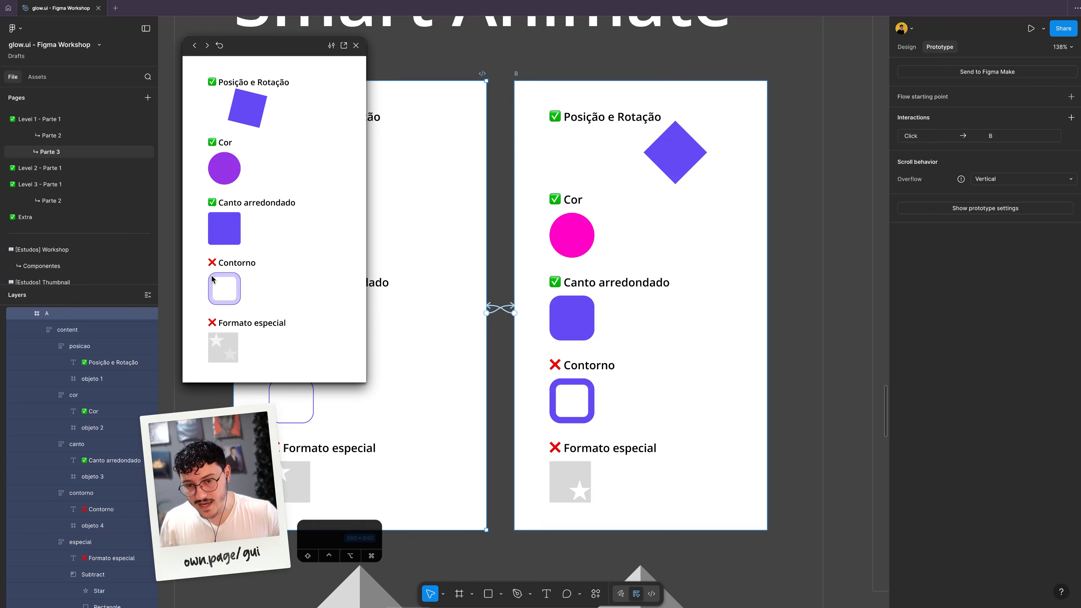
pyautogui.click(212, 284)
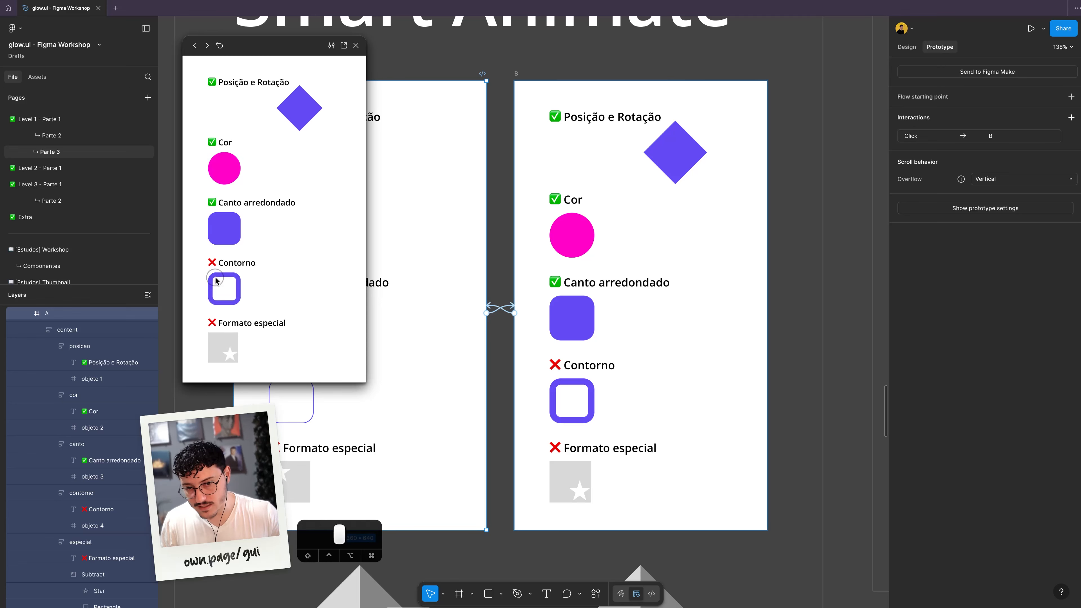
pyautogui.click(235, 357)
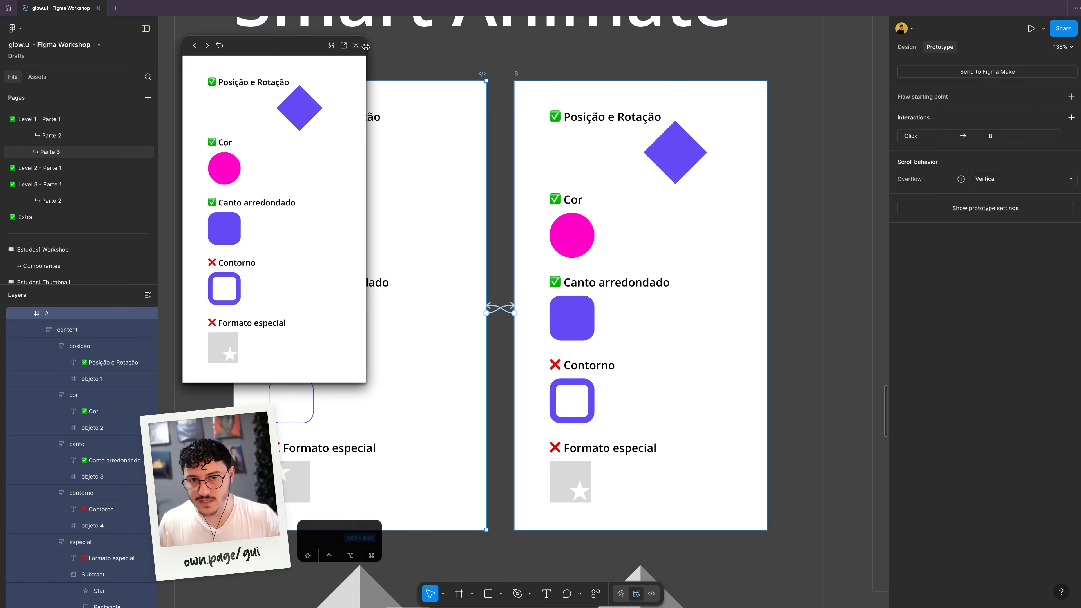
pyautogui.click(355, 45)
# Step: Compare the X and Y positions of the Star layers inside the Formato especial shapes of frames A and B
pyautogui.scroll(-5, 314, 329)
pyautogui.keyDown('super'); pyautogui.click(295, 335); pyautogui.keyUp('super')
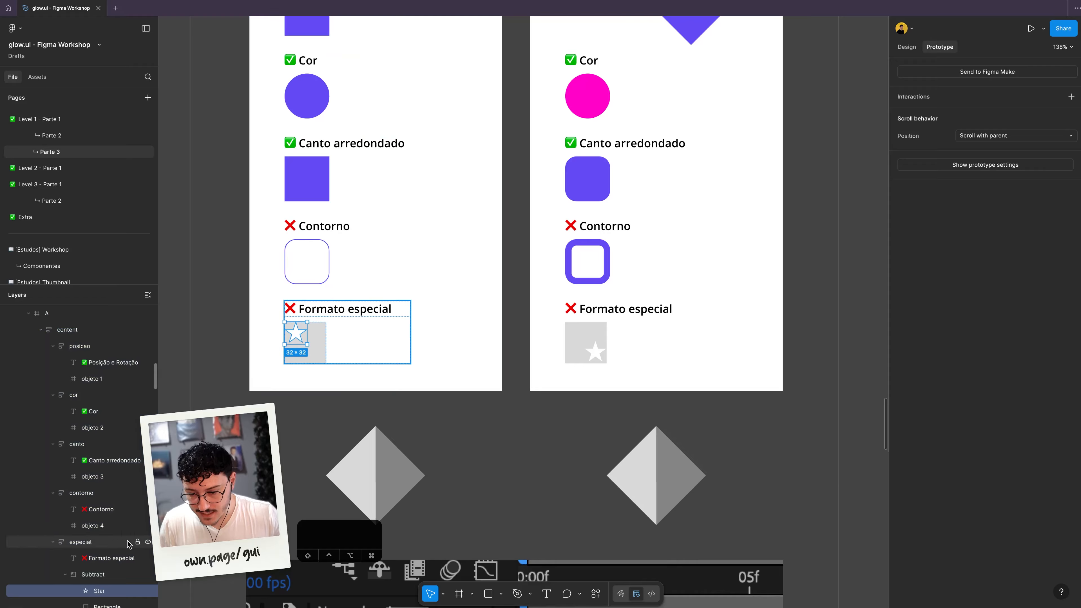
pyautogui.scroll(-2, 131, 543)
pyautogui.click(906, 46)
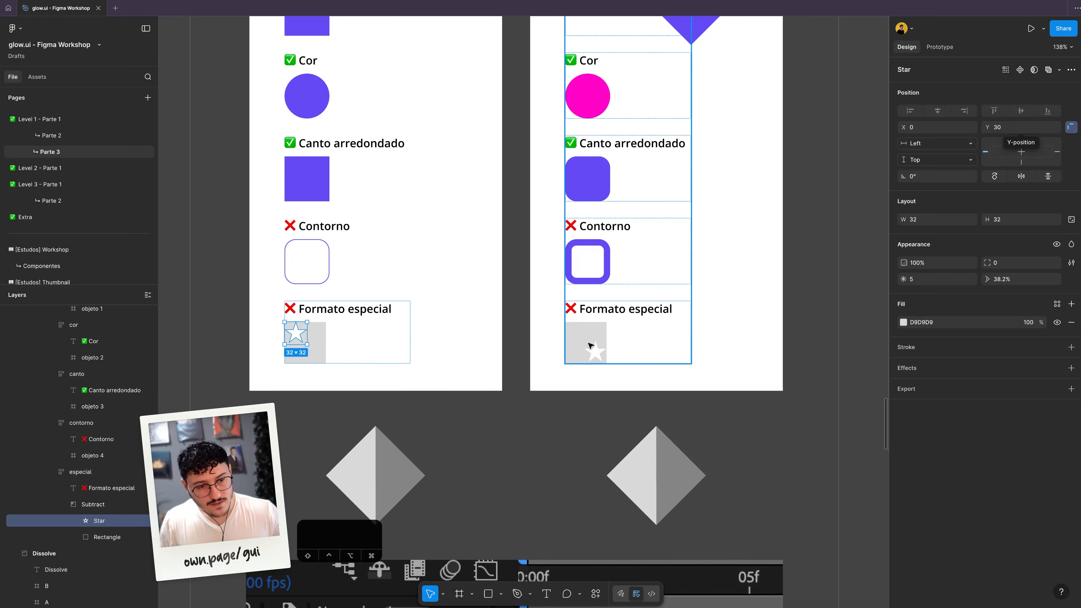
pyautogui.keyDown('super'); pyautogui.click(595, 352); pyautogui.keyUp('super')
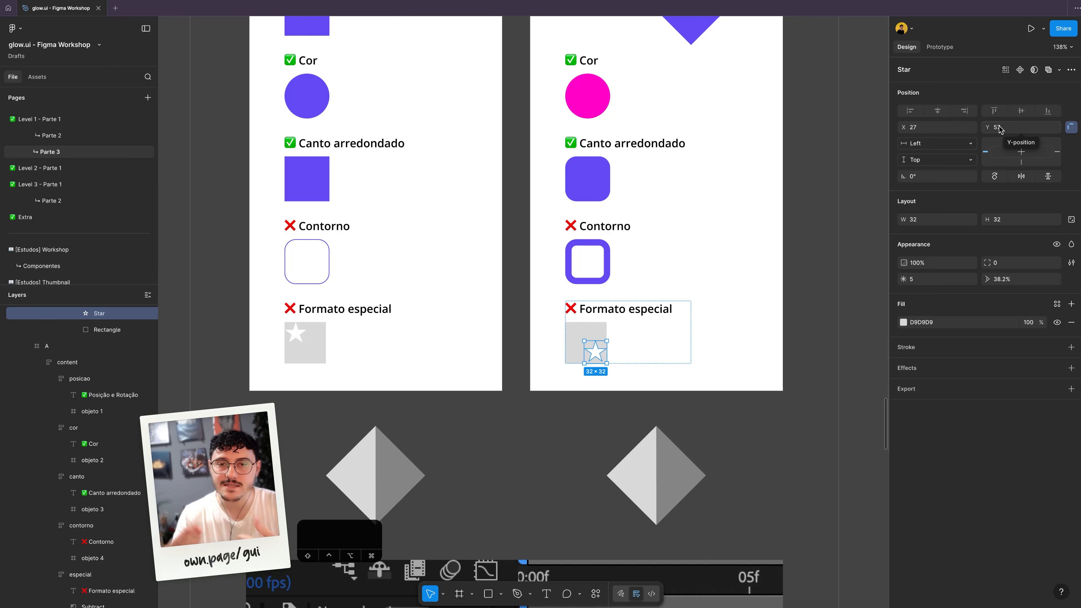
pyautogui.scroll(-2, 511, 251)
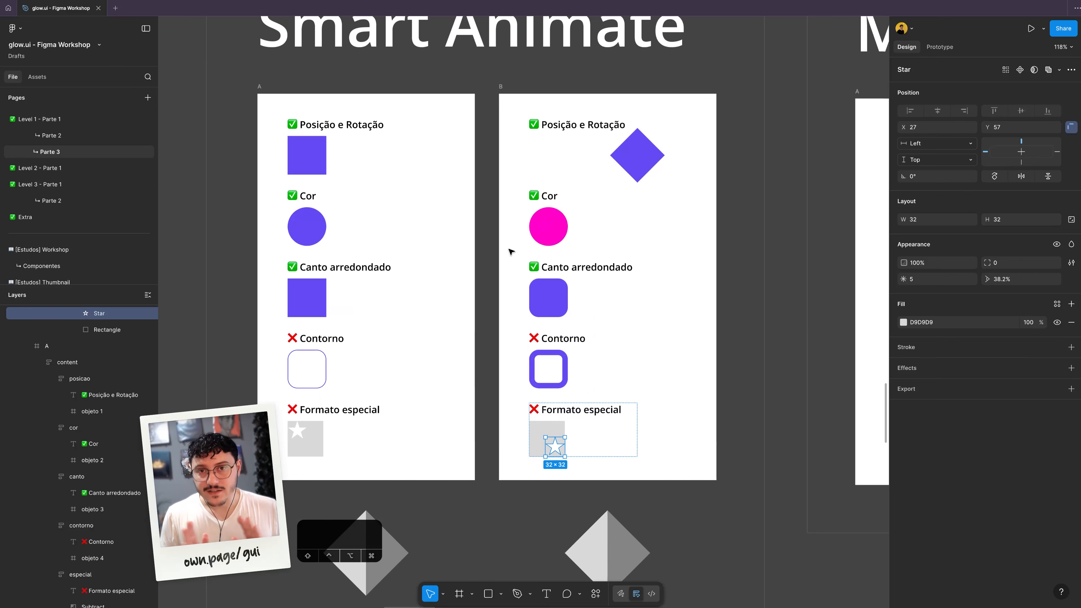
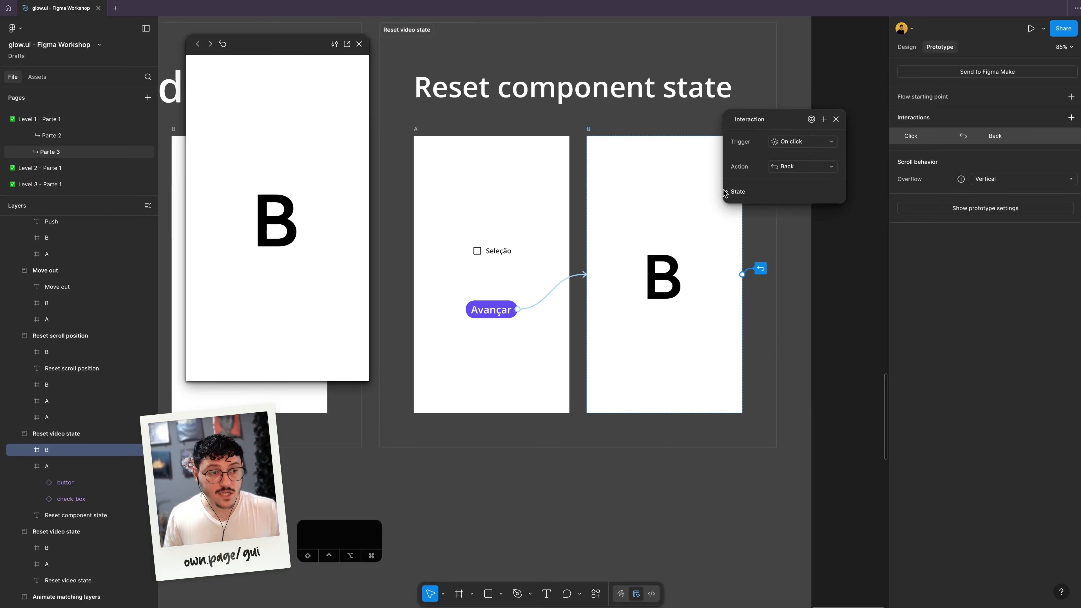
# Step: Show the State options of frame B's Back interaction, test whether frame A's checked Seleção box persists after returning, and close the preview
pyautogui.click(738, 192)
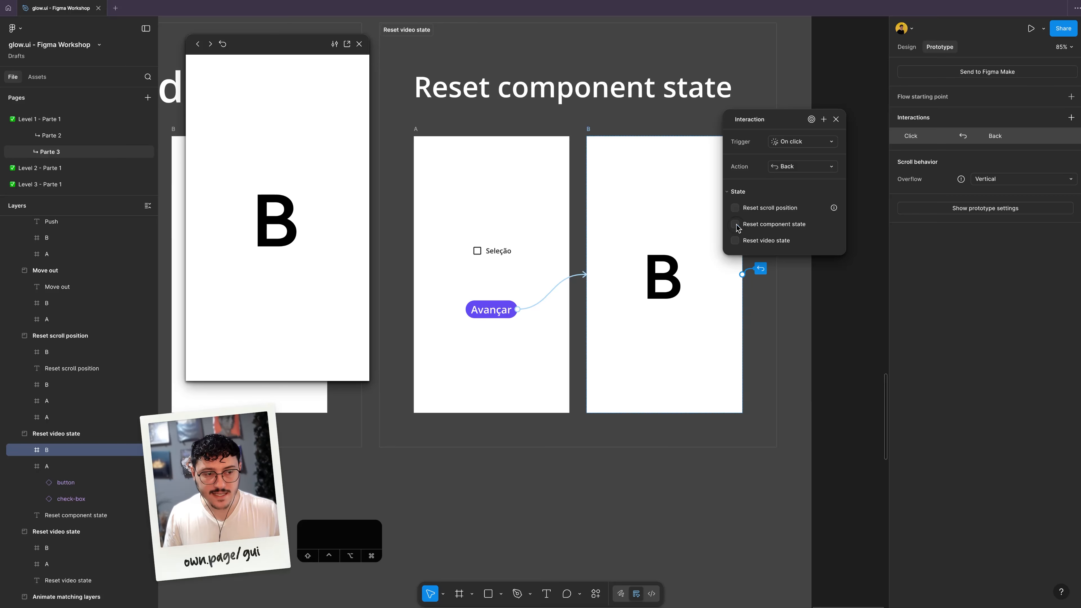
pyautogui.click(415, 143)
pyautogui.click(260, 191)
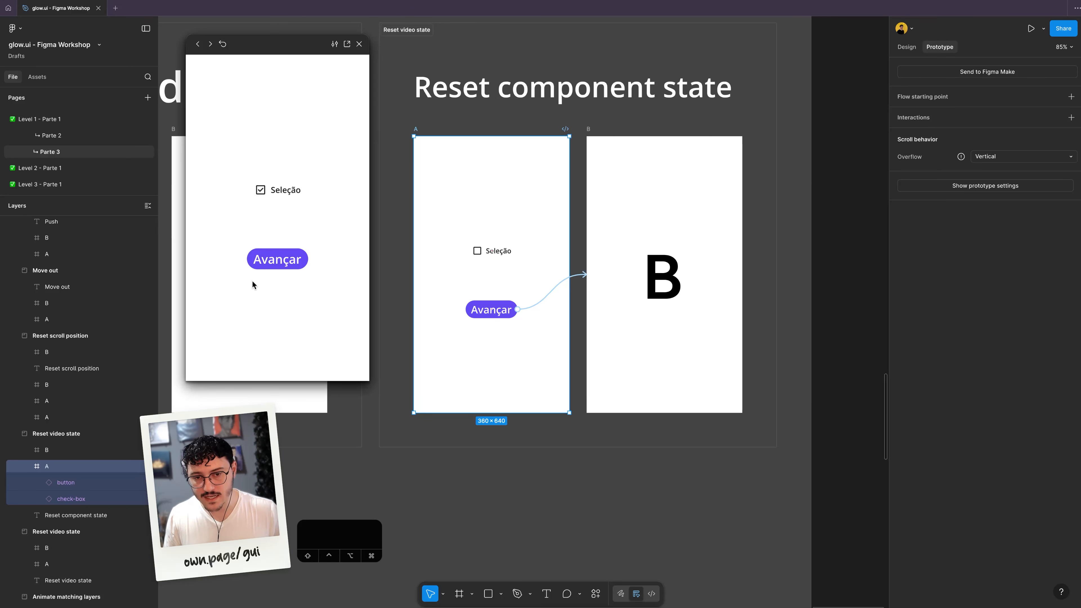
pyautogui.click(287, 251)
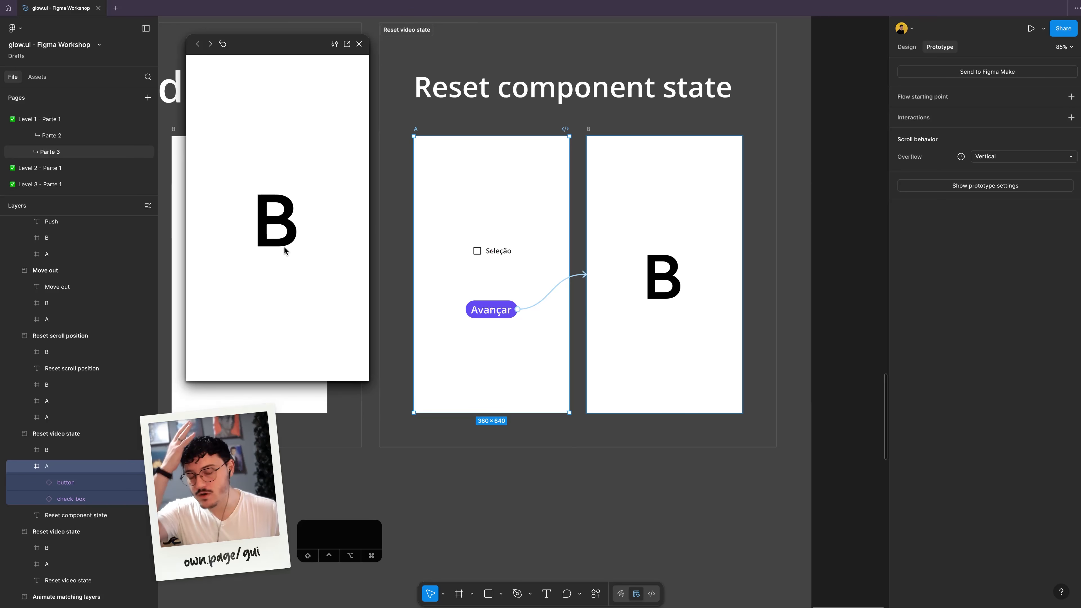
pyautogui.click(284, 243)
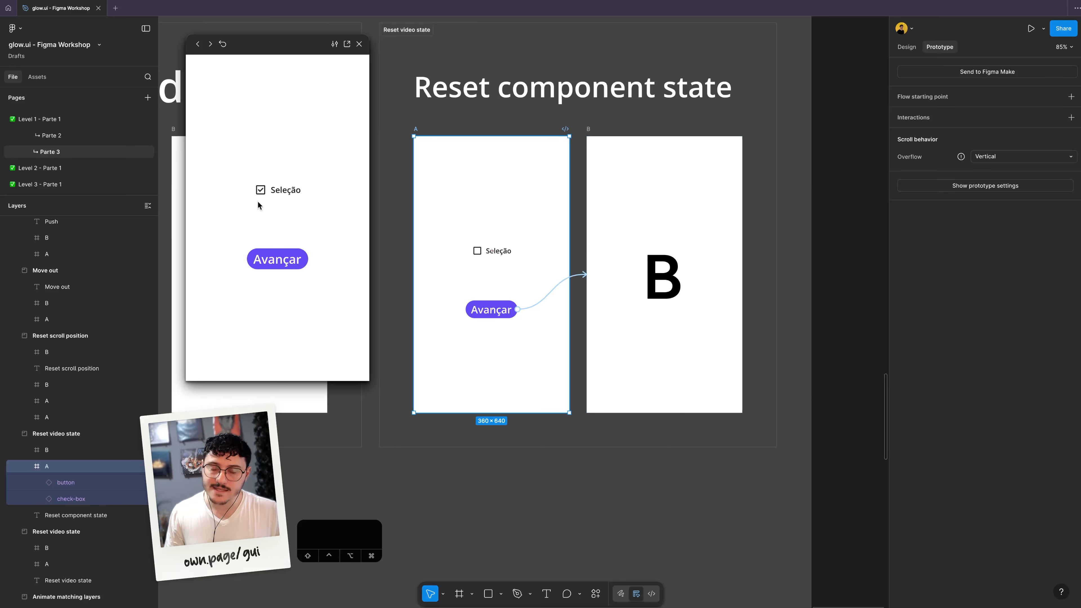
pyautogui.press('Escape')
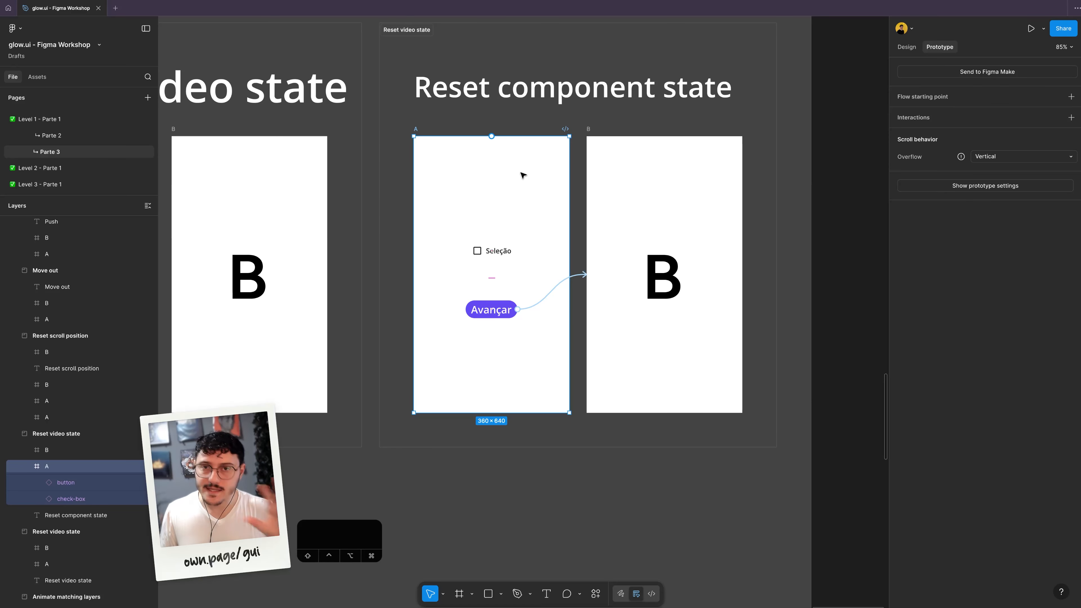
# Step: Examine the Curva section of the board, including its list of curve options and the Linear example
pyautogui.scroll(-10, 521, 174)
pyautogui.hscroll(-8, 521, 174)
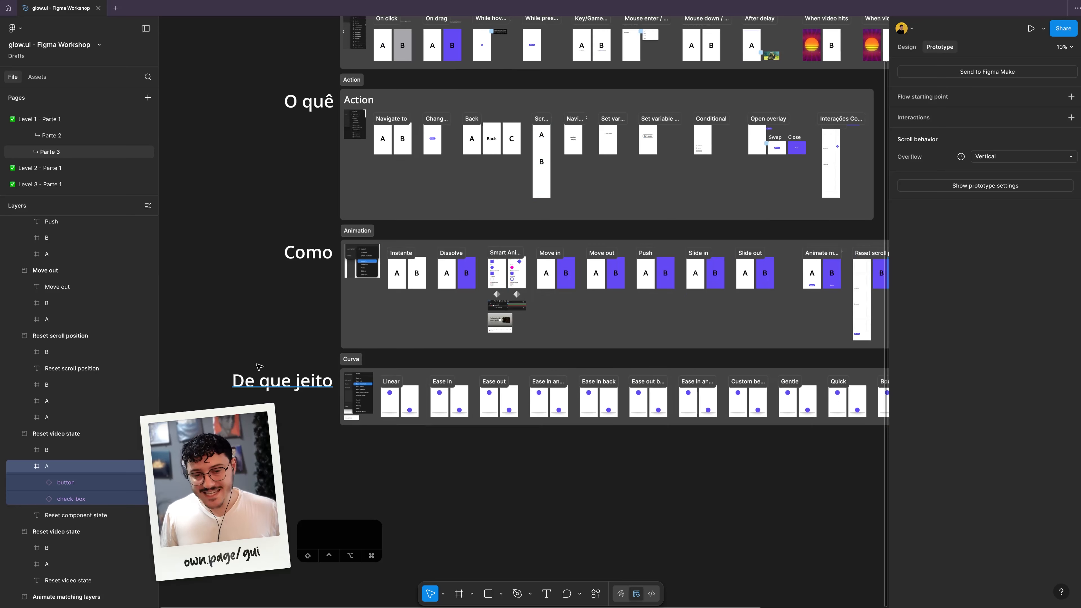
pyautogui.moveTo(267, 353); pyautogui.dragTo(295, 399)
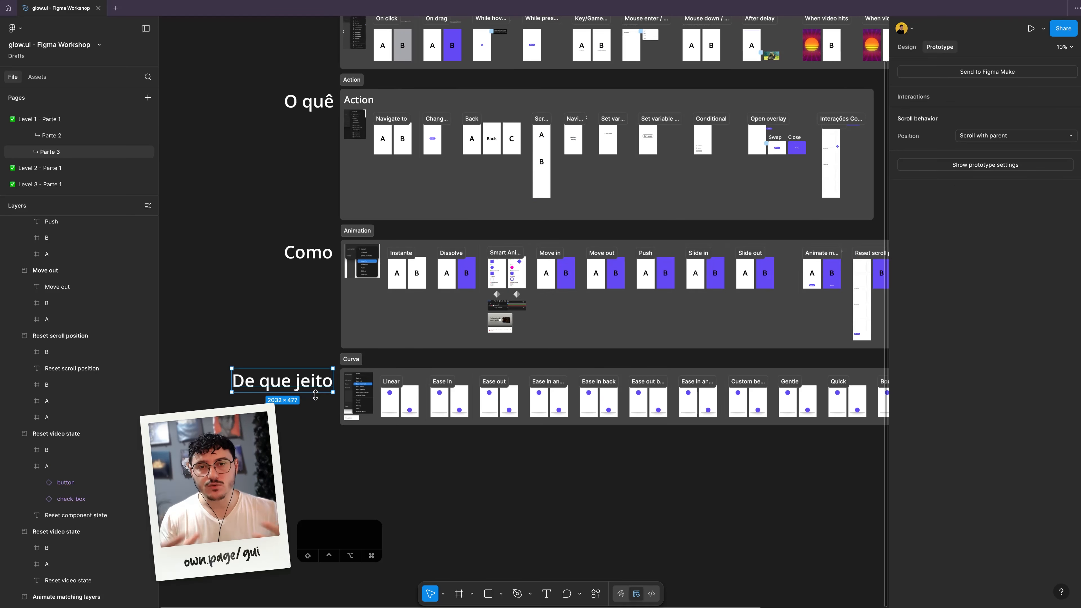
pyautogui.scroll(10, 346, 395)
pyautogui.hscroll(3, 377, 207)
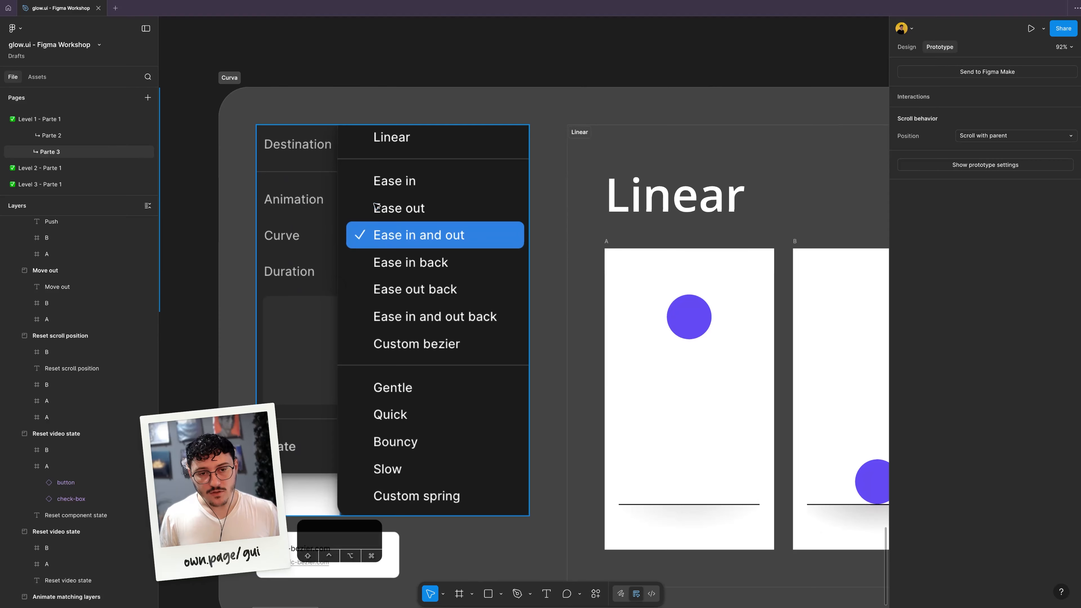
pyautogui.scroll(-2, 454, 208)
pyautogui.hscroll(2, 454, 208)
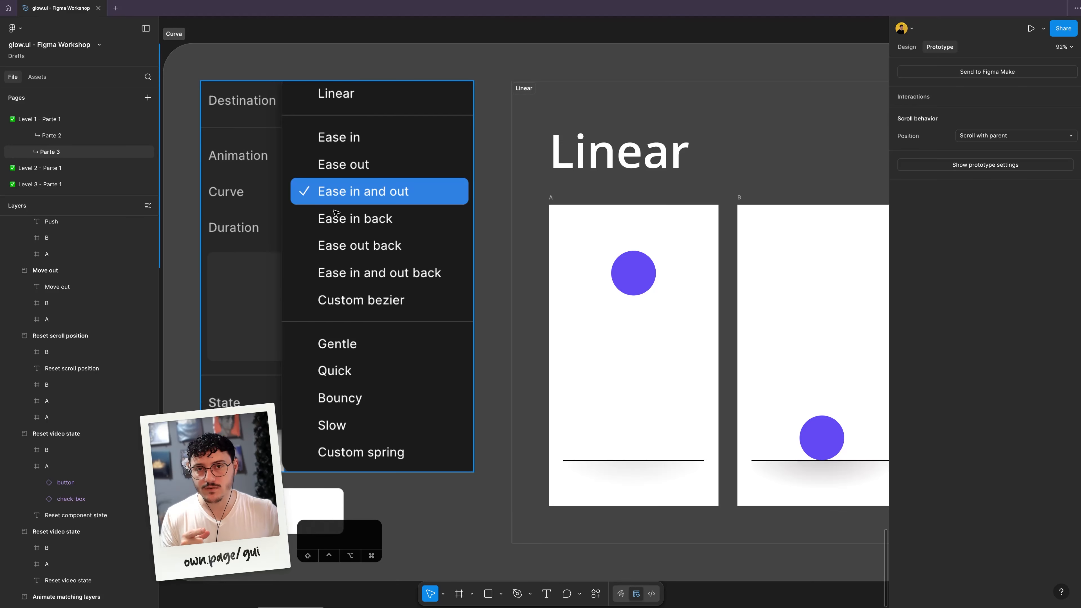
pyautogui.scroll(-1, 337, 213)
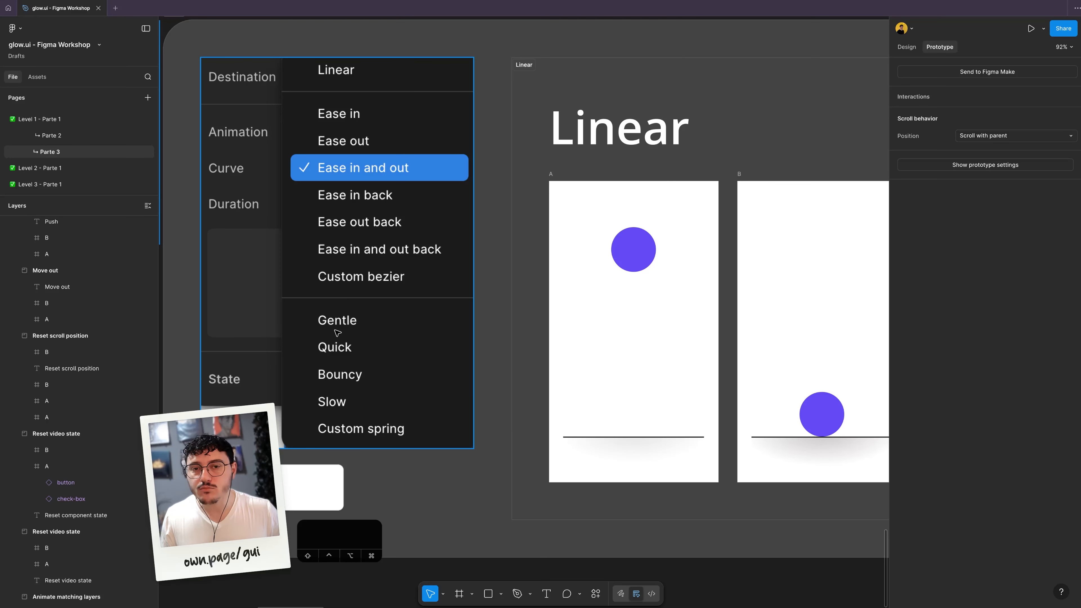
pyautogui.scroll(-4, 309, 437)
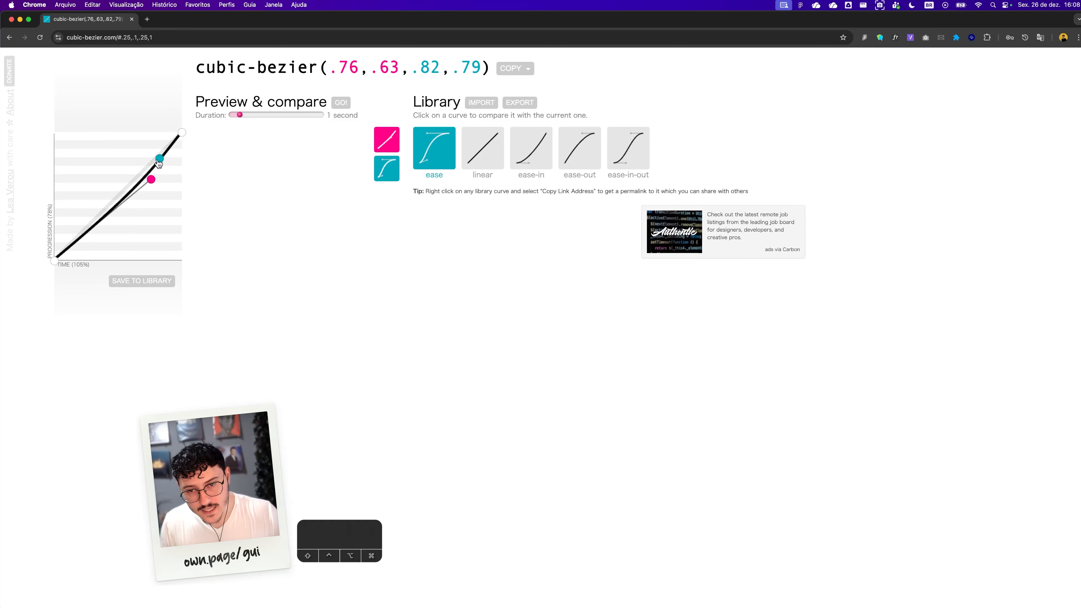
# Step: On cubic-bezier.com, shape the curve to cubic-bezier(.9,.19,.32,.99) and play it against the linear preset
pyautogui.moveTo(151, 179); pyautogui.dragTo(169, 235)
pyautogui.moveTo(160, 159); pyautogui.dragTo(96, 133)
pyautogui.click(485, 150)
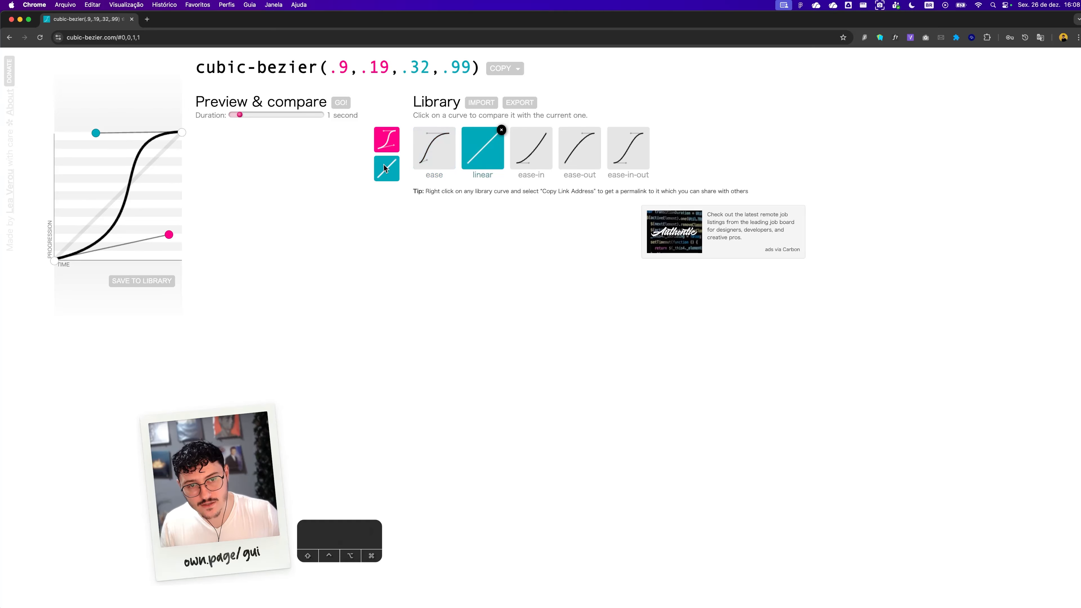
pyautogui.click(344, 105)
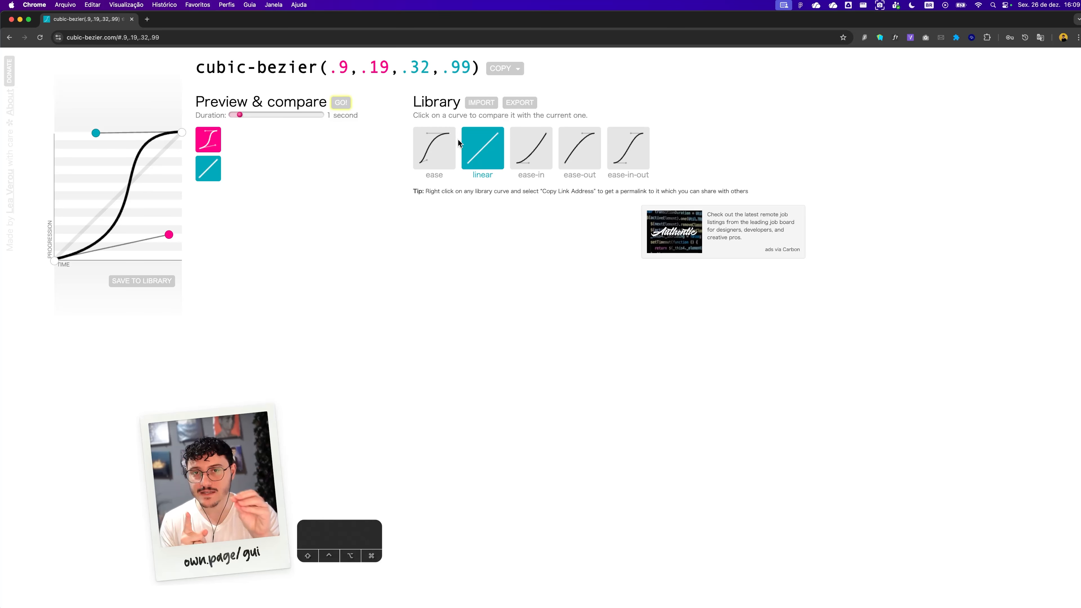
# Step: Move both curve handles to the end points to form a straight line of cubic-bezier(0,-0.01,1,.99)
pyautogui.moveTo(169, 234); pyautogui.dragTo(56, 258)
pyautogui.moveTo(98, 133); pyautogui.dragTo(178, 135)
pyautogui.click(96, 133)
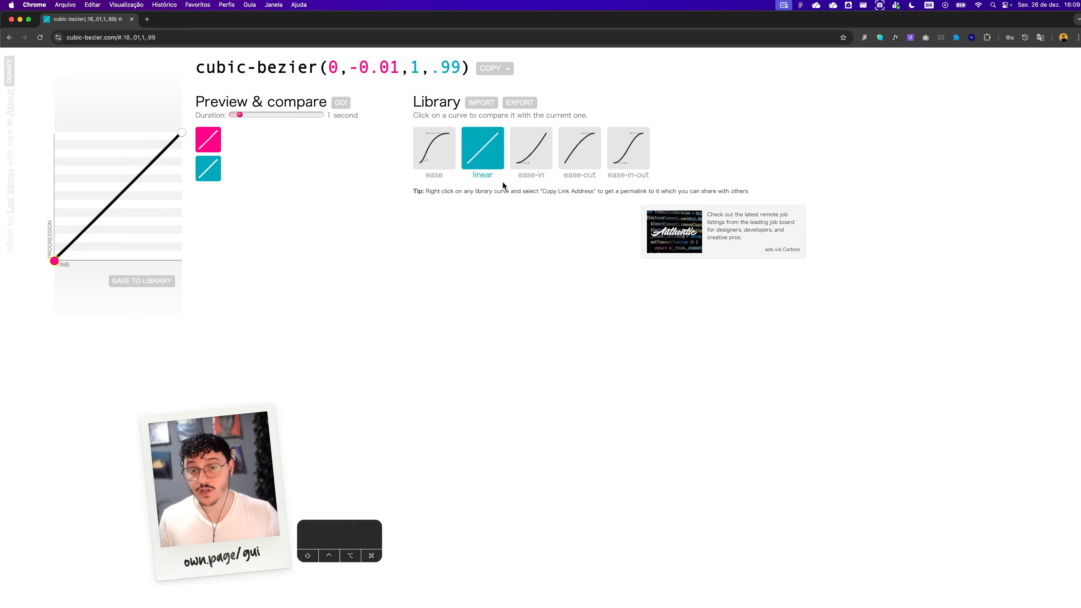
# Step: Set the preview duration to 3.8 seconds and play the straight curve against the ease-in preset
pyautogui.click(530, 179)
pyautogui.moveTo(240, 115); pyautogui.dragTo(264, 116)
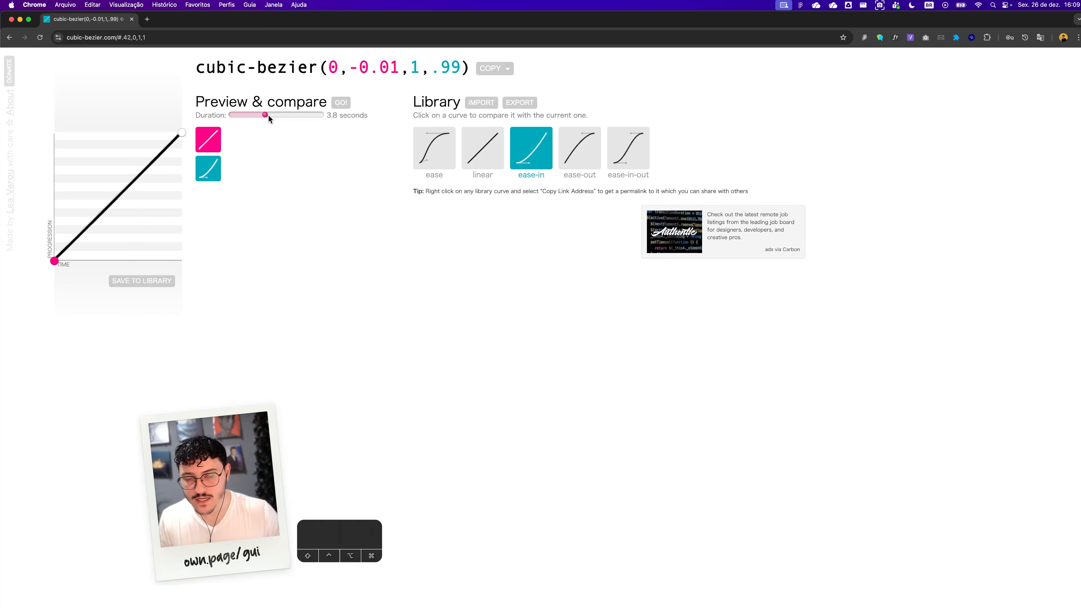
pyautogui.click(347, 103)
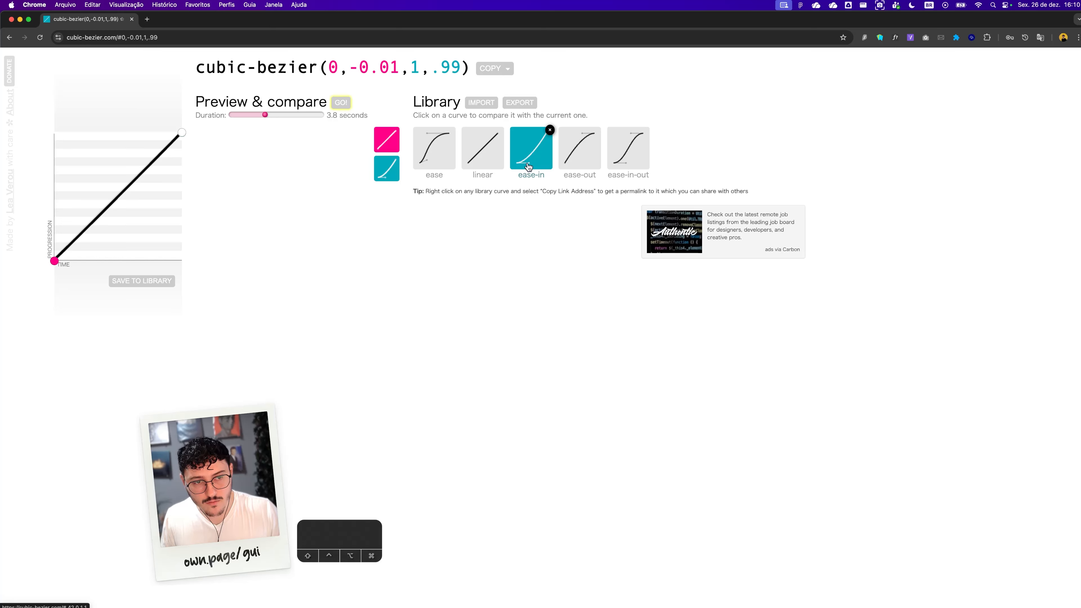
pyautogui.click(341, 102)
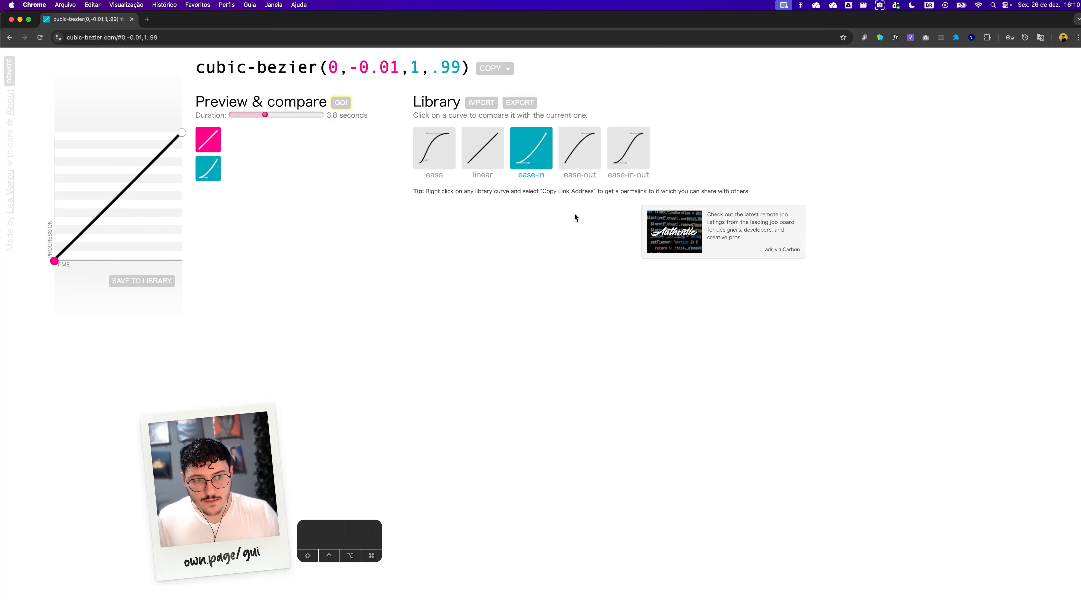
# Step: Play the straight curve against the ease-out preset and against the ease-in-out preset
pyautogui.click(580, 149)
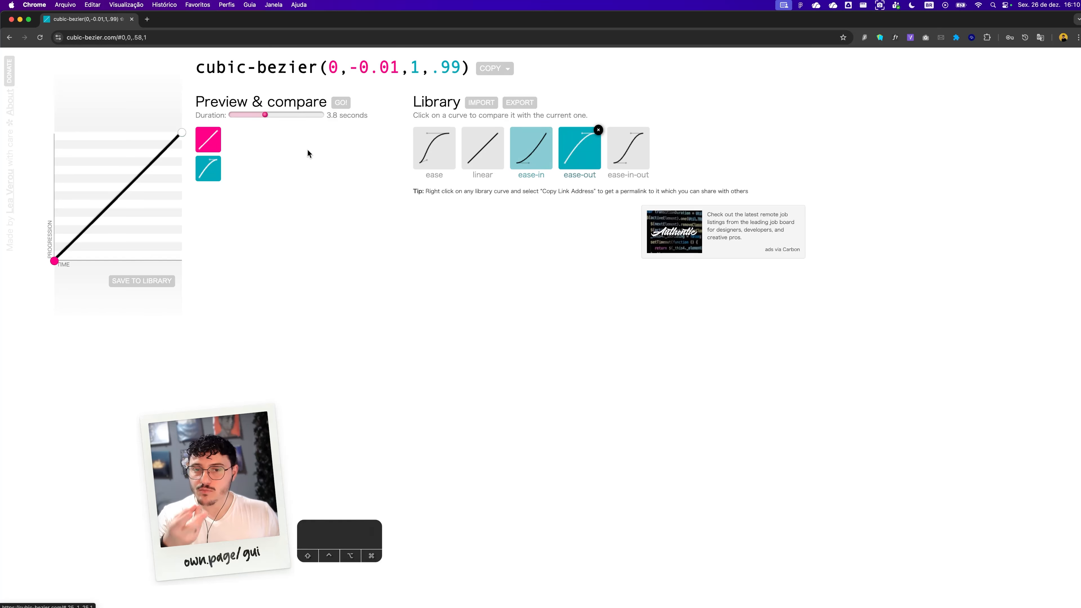
pyautogui.click(340, 103)
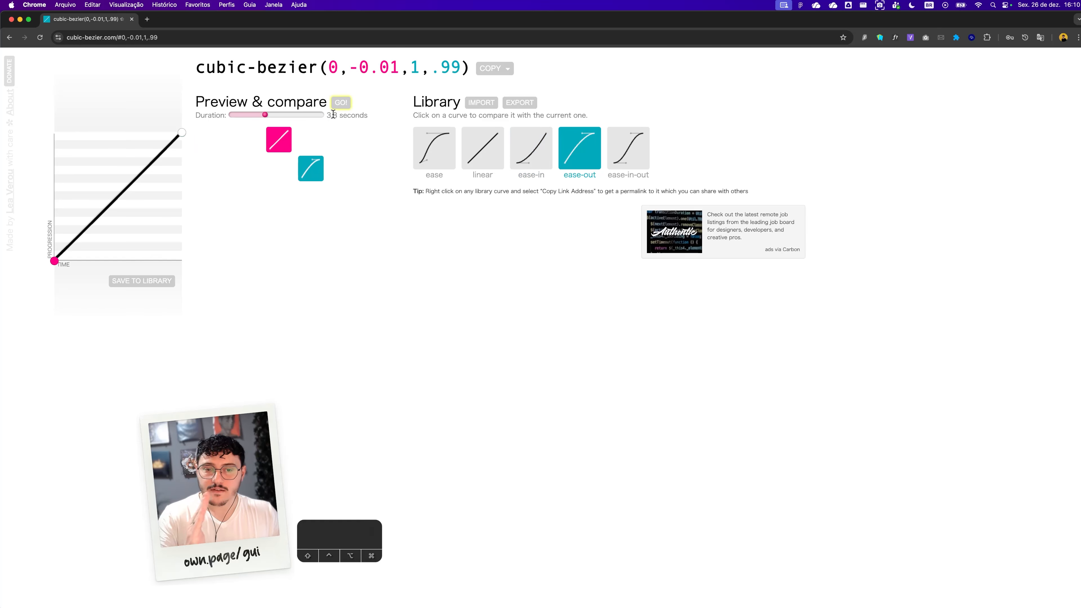
pyautogui.moveTo(638, 172)
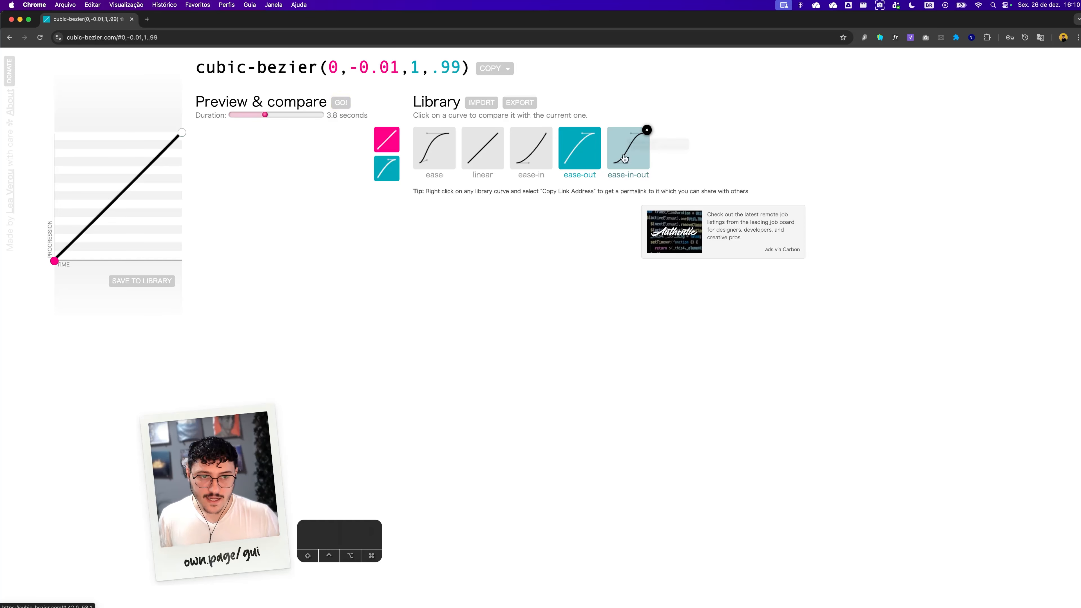
pyautogui.click(629, 165)
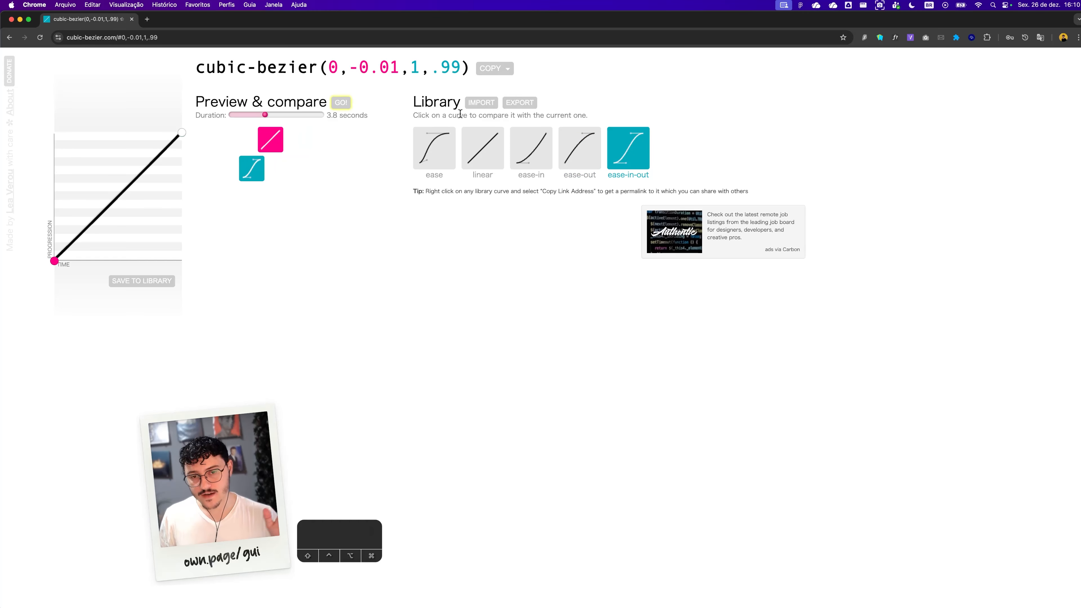
# Step: Pull the curve's first handle below the start to make cubic-bezier(0,-0.84,1,.99) and play it against ease-in-out
pyautogui.moveTo(54, 261); pyautogui.dragTo(54, 366)
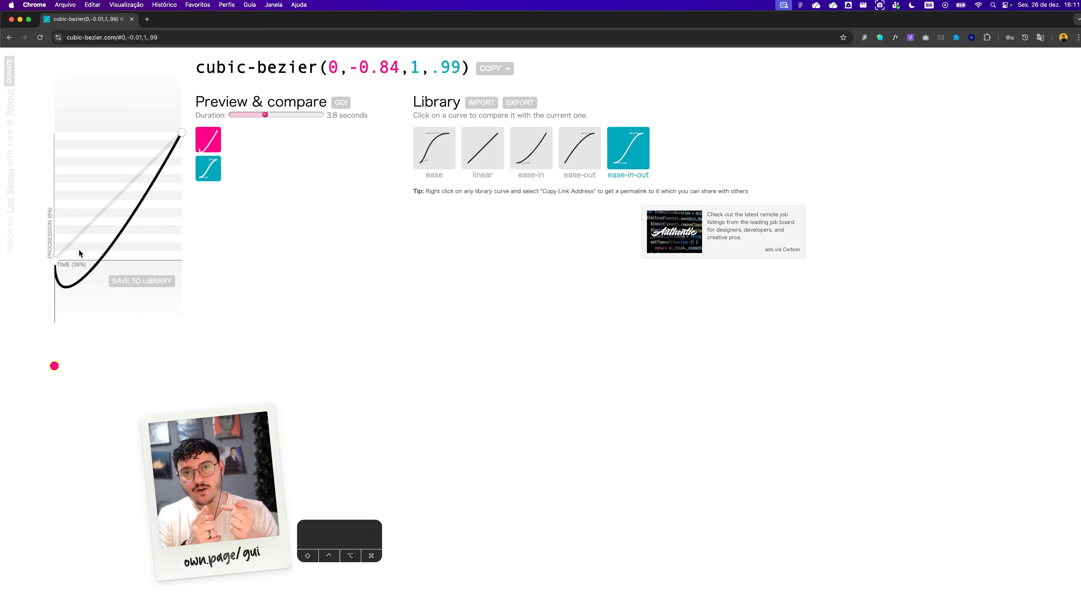
pyautogui.click(337, 102)
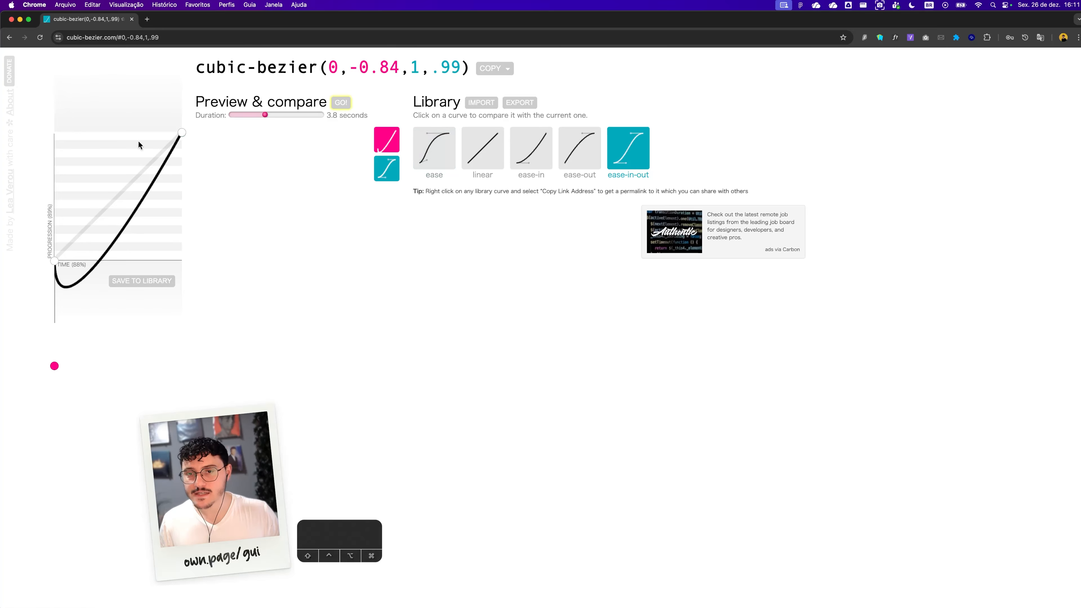
# Step: Switch to the Figma file and play the Linear example's A-to-B transition in the prototype preview
pyautogui.middleClick(89, 21)
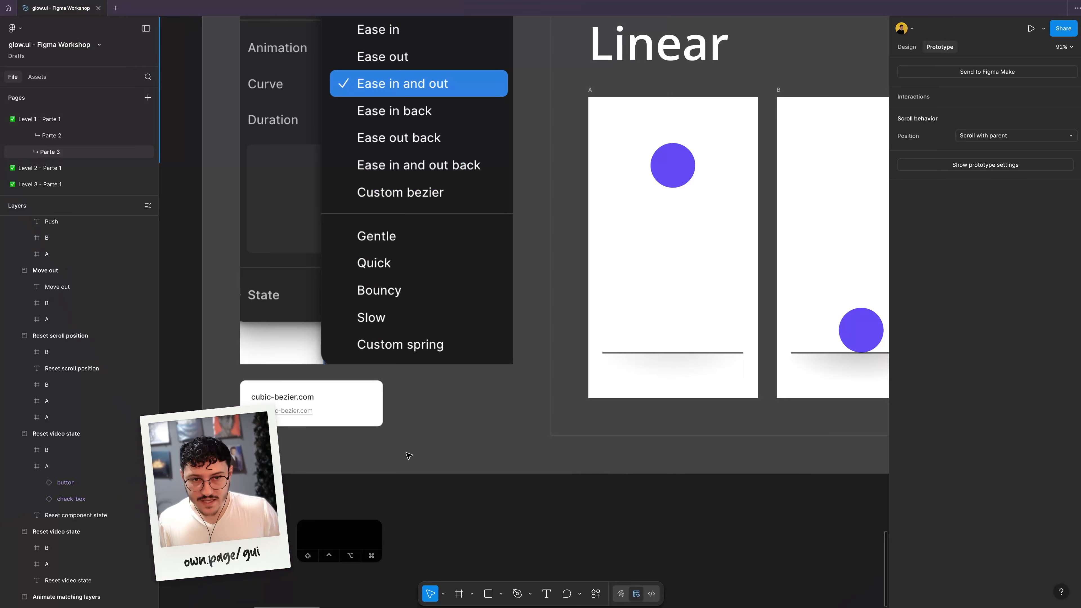
pyautogui.scroll(3, 410, 456)
pyautogui.moveTo(526, 401); pyautogui.dragTo(406, 364)
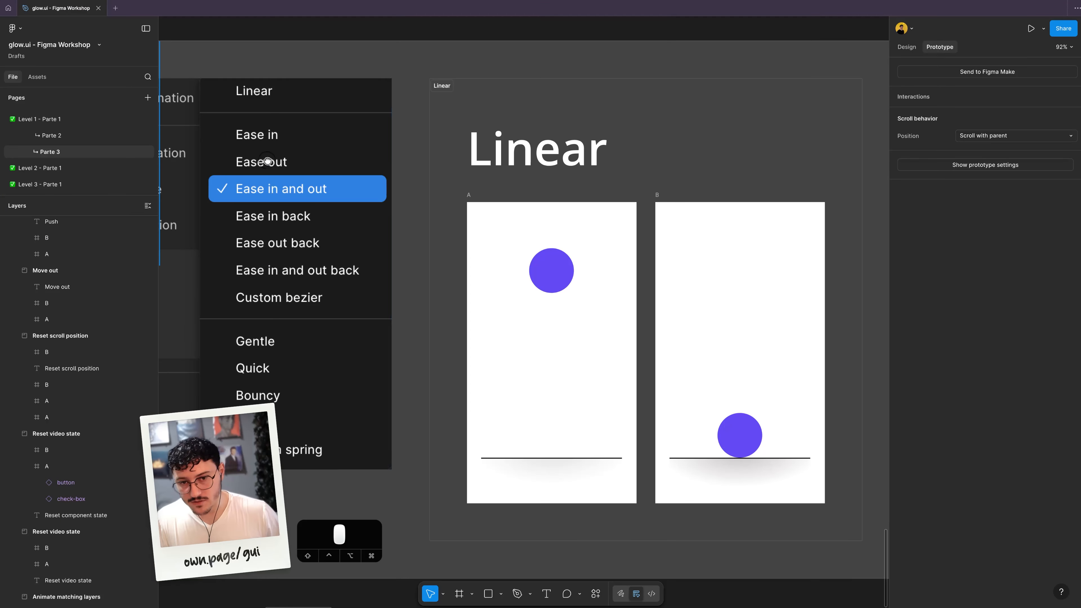
pyautogui.moveTo(265, 162); pyautogui.dragTo(337, 145)
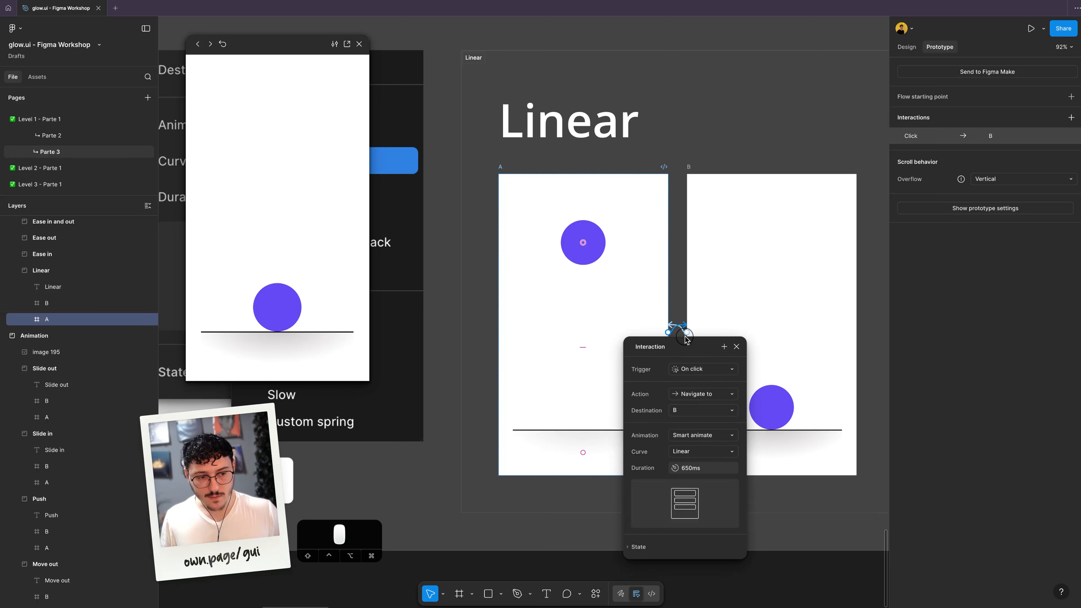
pyautogui.hscroll(3, 596, 264)
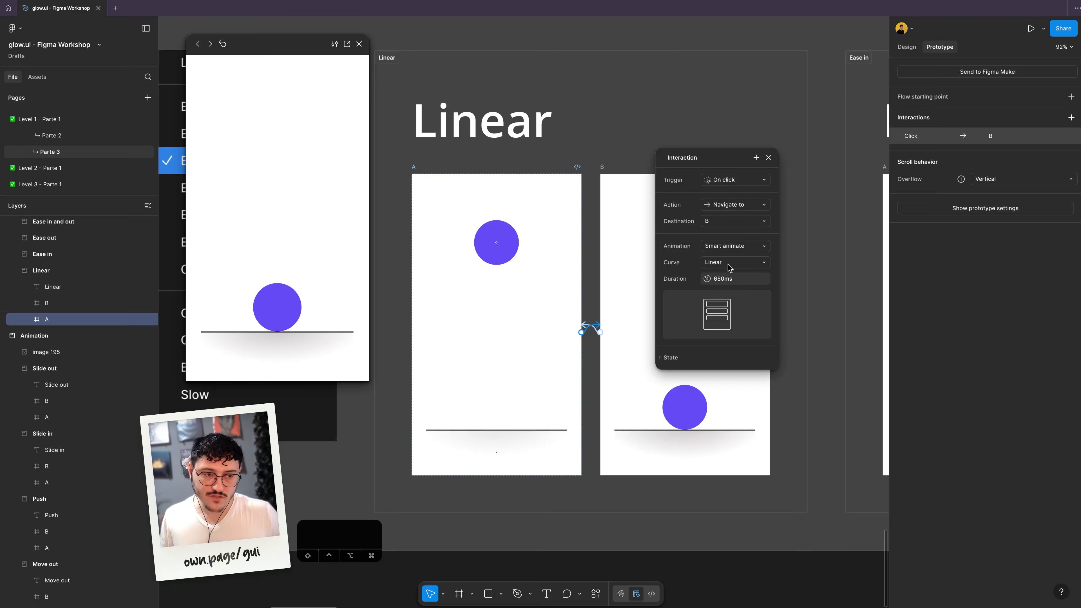
pyautogui.click(288, 200)
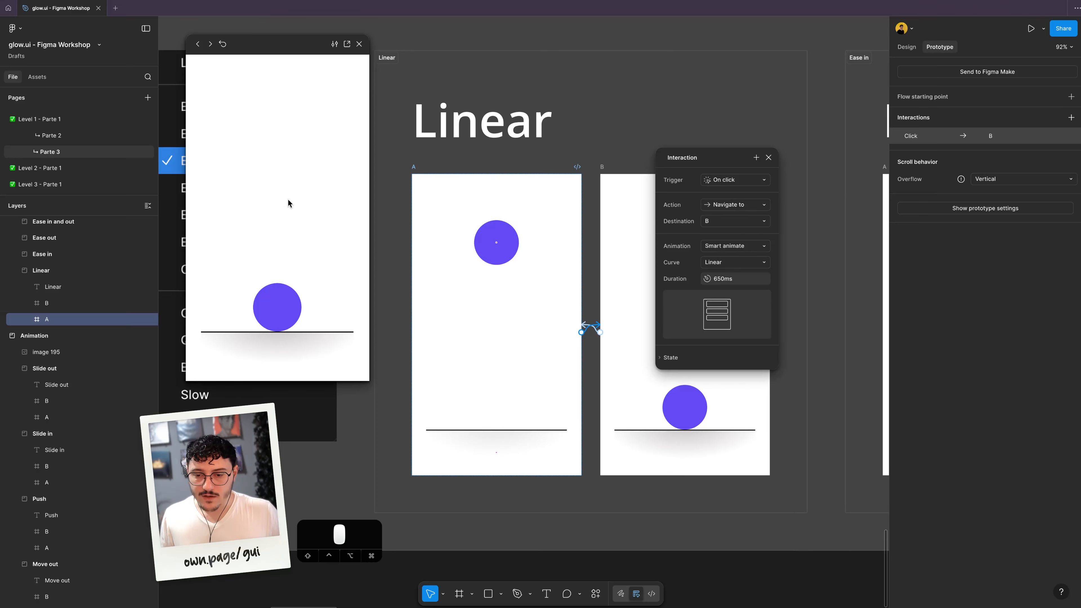
pyautogui.click(304, 201)
pyautogui.click(304, 203)
# Step: Preview frame A of the Ease in example and play its transition between A and B
pyautogui.hscroll(10, 461, 287)
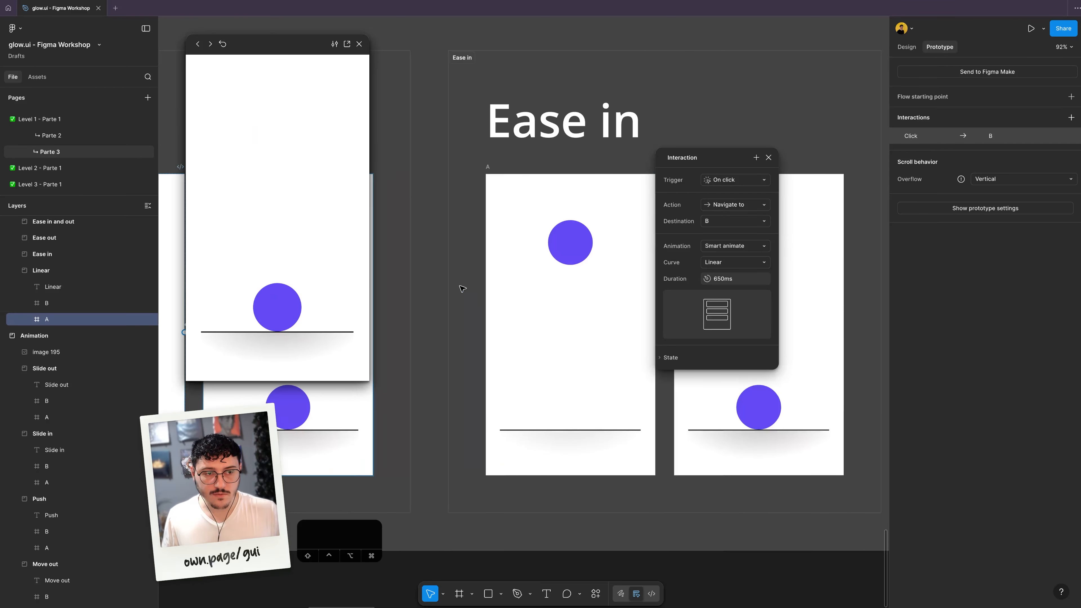
pyautogui.hscroll(-1, 445, 264)
pyautogui.click(426, 179)
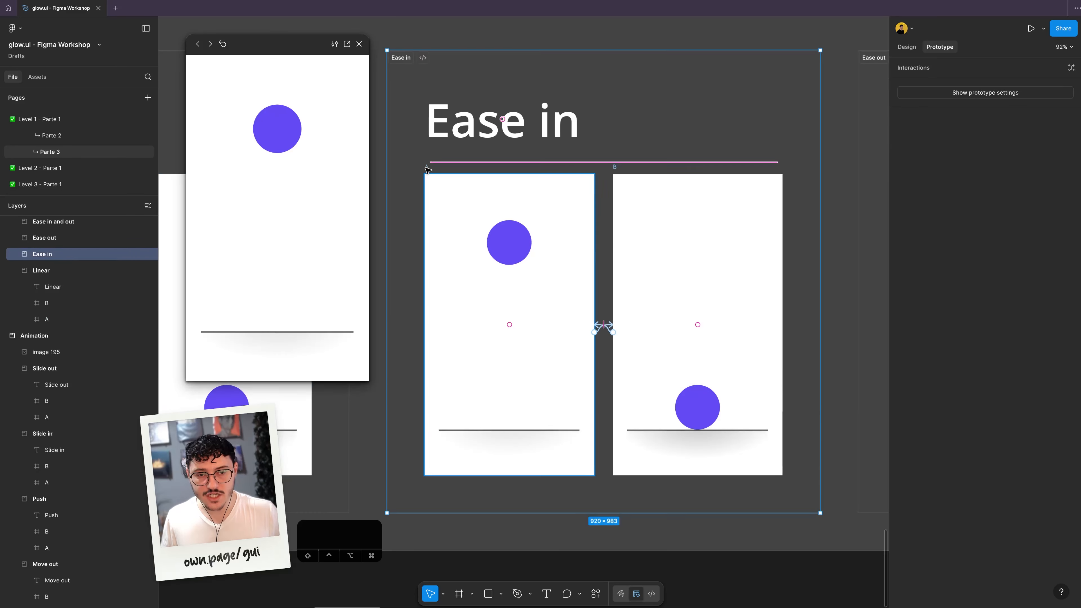
pyautogui.click(323, 200)
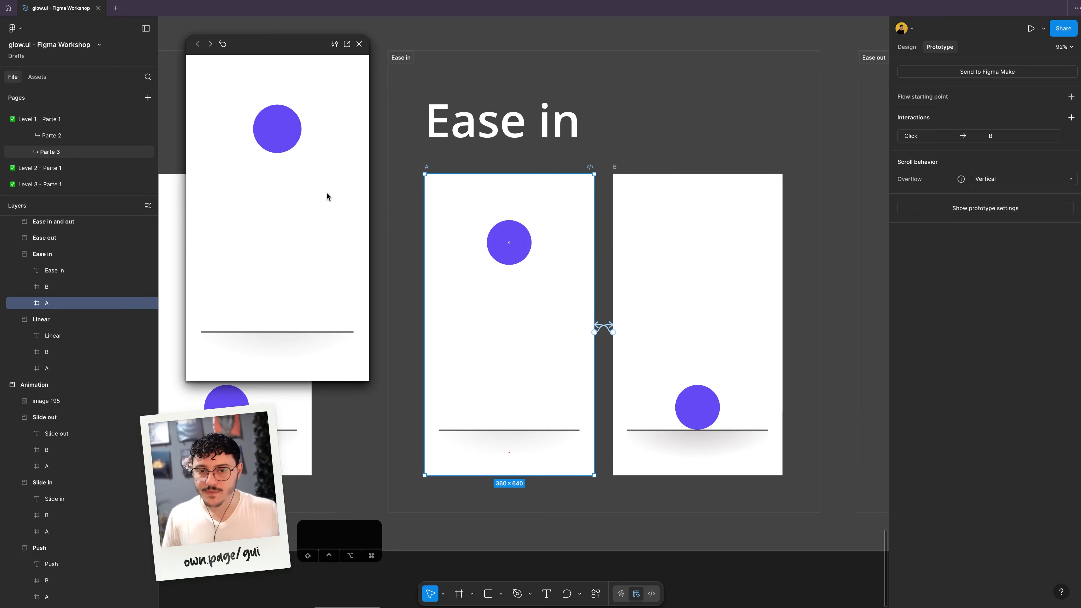
pyautogui.click(327, 191)
pyautogui.click(335, 191)
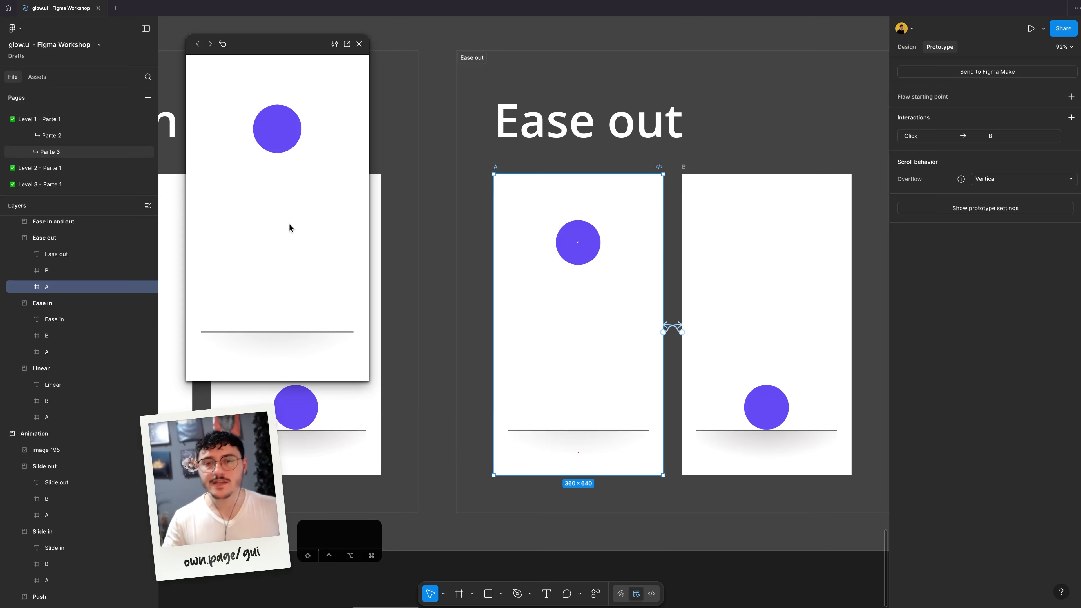
# Step: Play the Ease out transition and the Ease in and out transition in the prototype preview
pyautogui.click(279, 172)
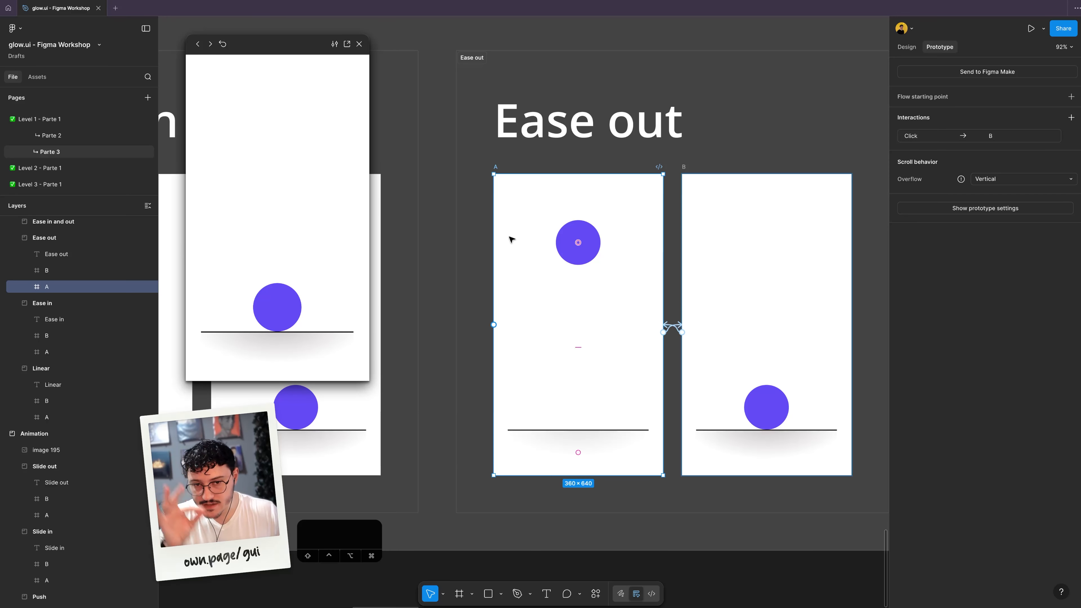
pyautogui.hscroll(10, 481, 264)
pyautogui.click(392, 180)
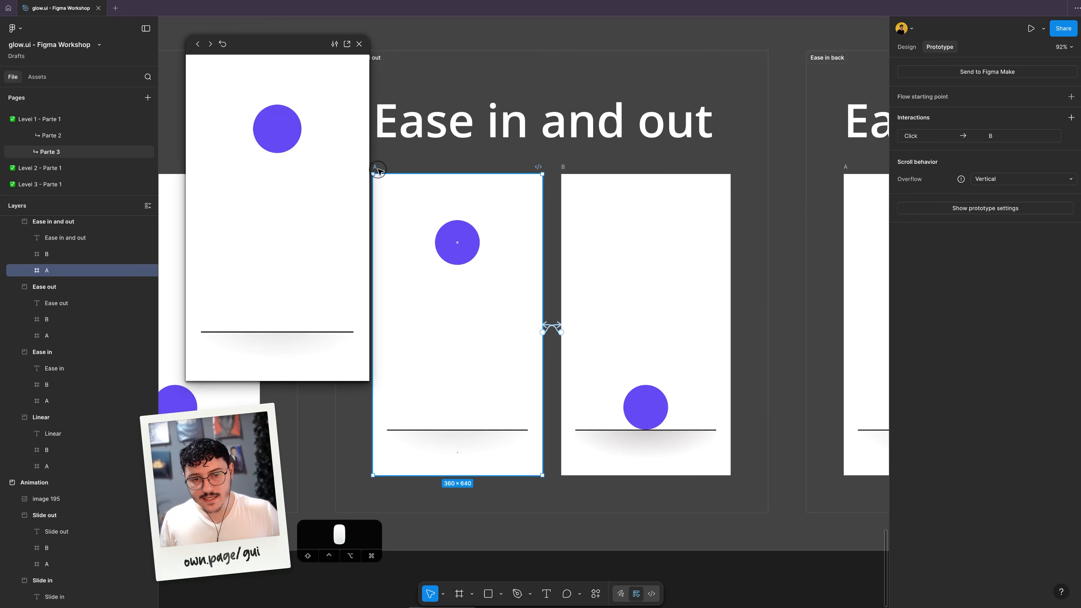
pyautogui.click(338, 163)
pyautogui.click(331, 170)
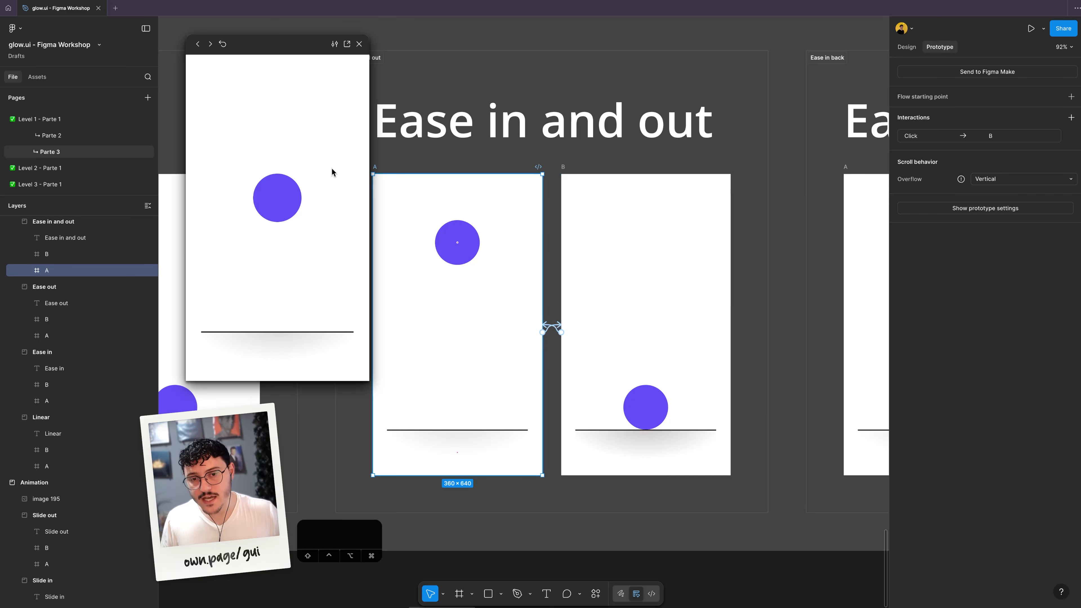
pyautogui.click(337, 160)
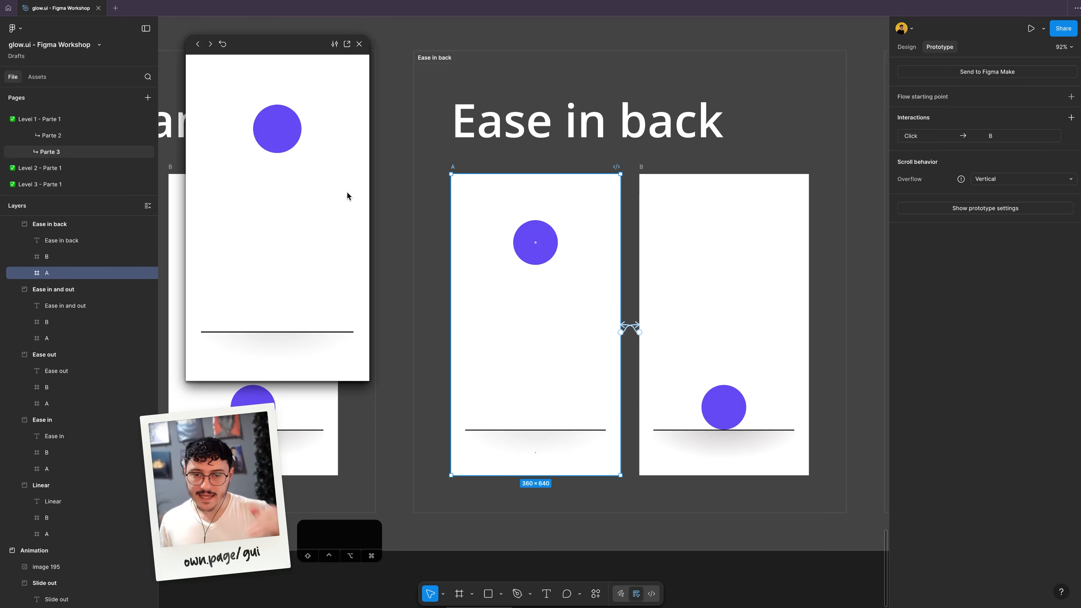
# Step: Play the Ease in back transition repeatedly and the Ease out back transition in the prototype preview
pyautogui.click(347, 190)
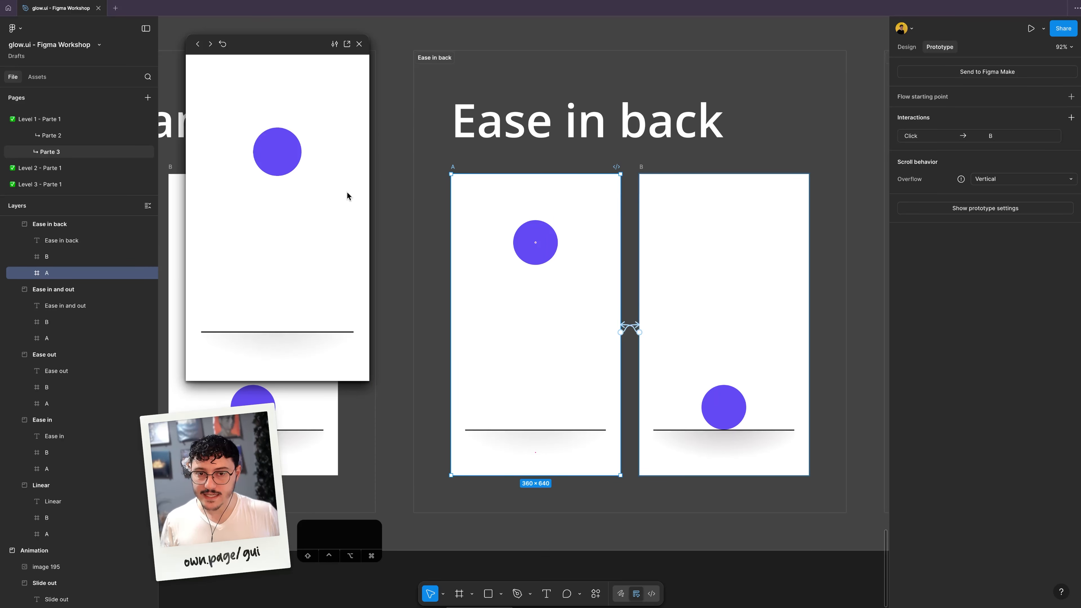
pyautogui.click(356, 180)
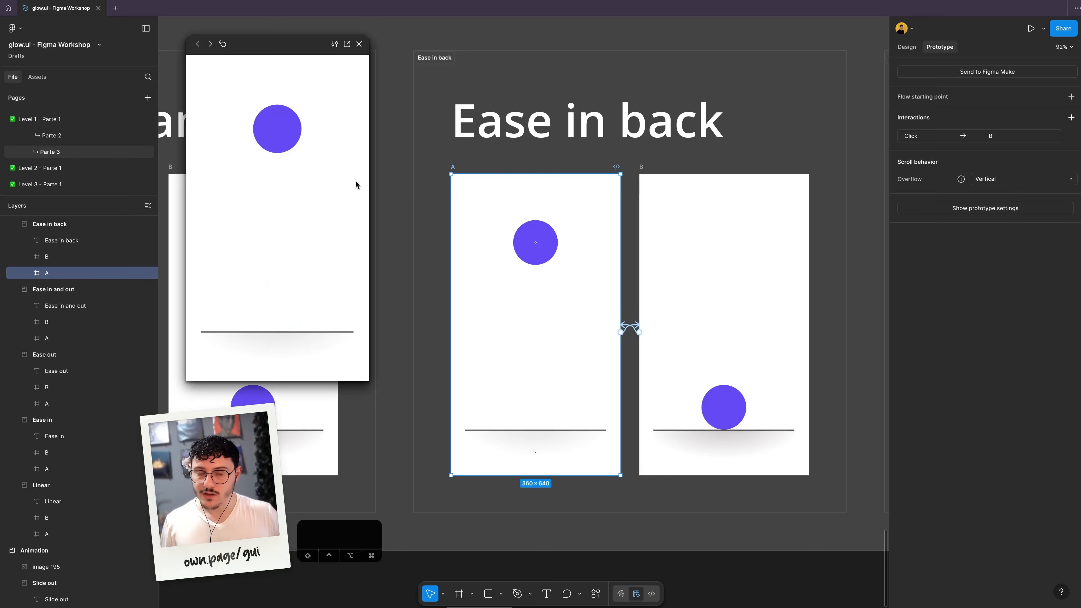
pyautogui.click(362, 169)
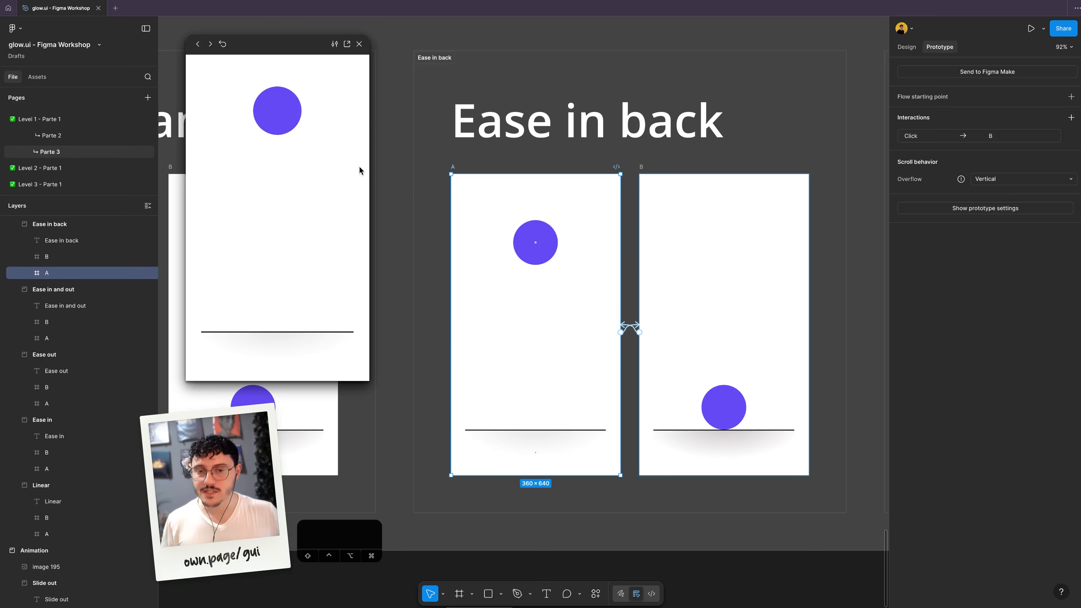
pyautogui.hscroll(10, 523, 194)
pyautogui.click(524, 167)
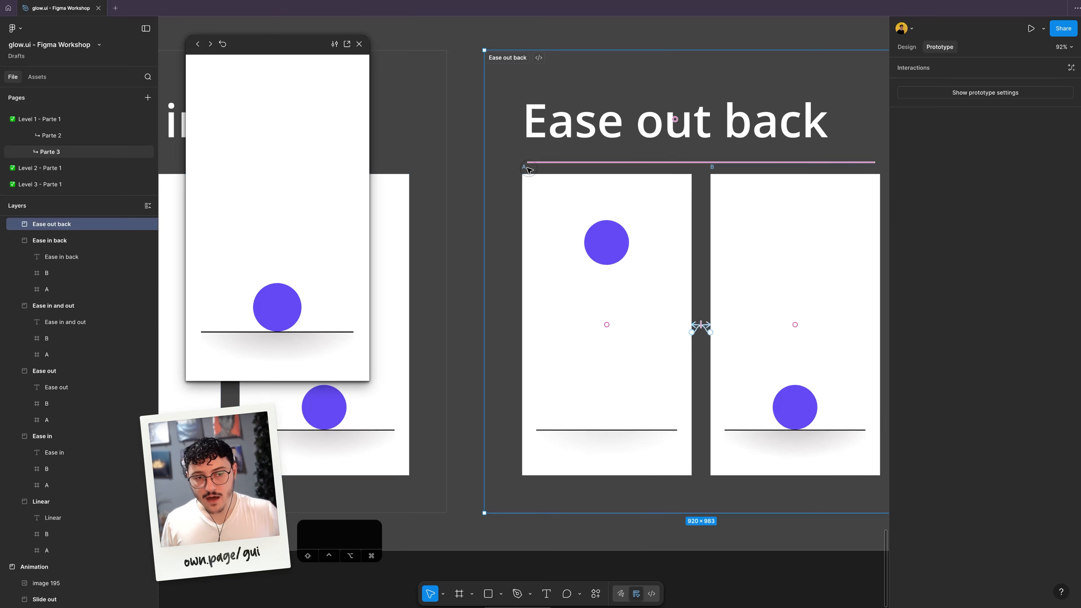
pyautogui.click(332, 191)
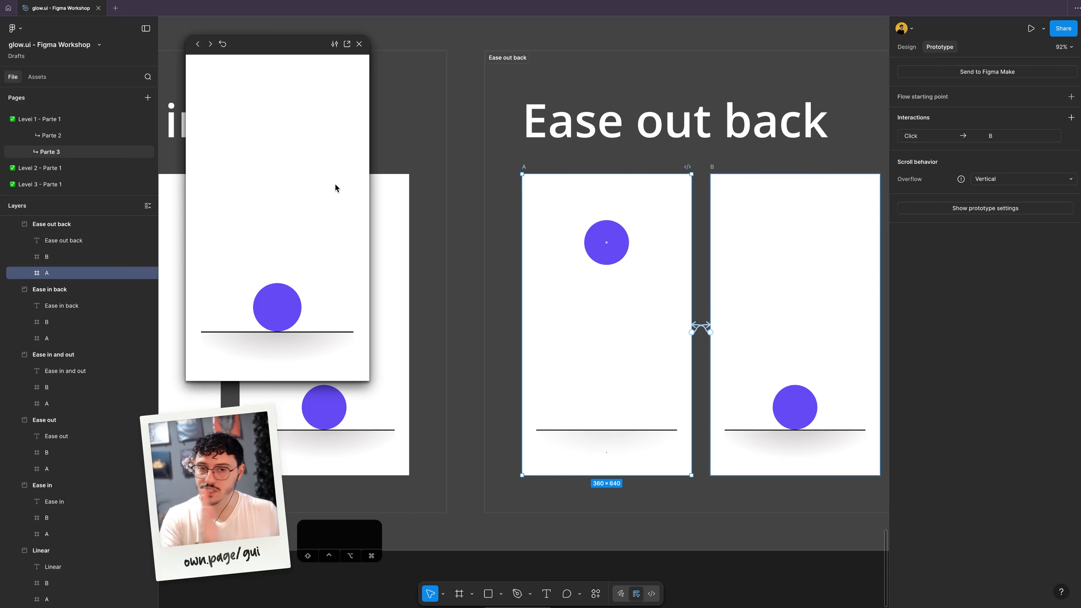
pyautogui.click(335, 185)
# Step: Preview frame A of the Ease in and out back example and play its transition several times
pyautogui.hscroll(8, 480, 211)
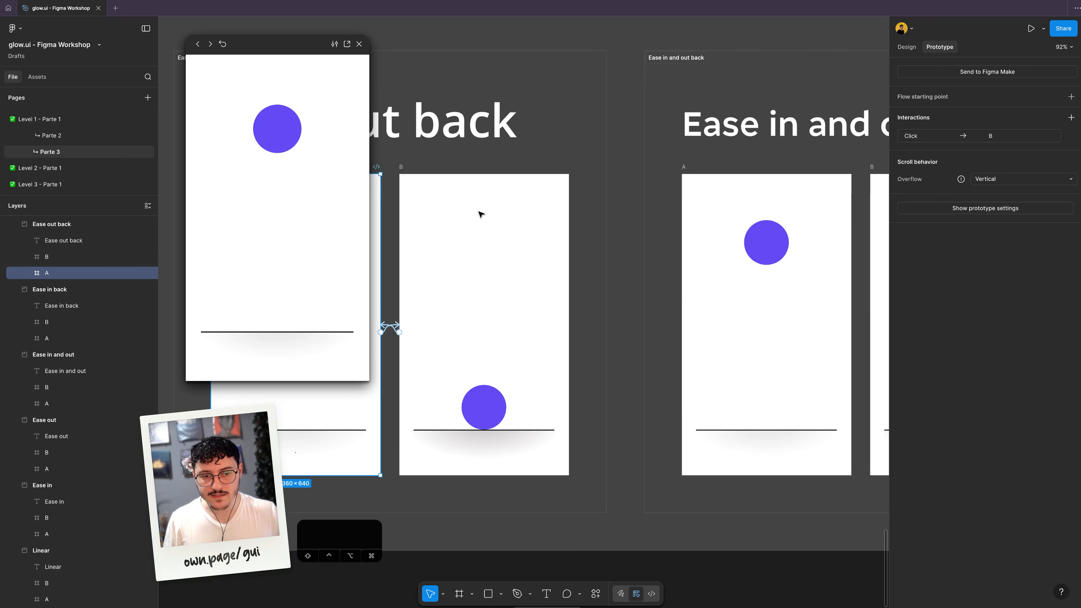
pyautogui.hscroll(7, 480, 215)
pyautogui.click(402, 168)
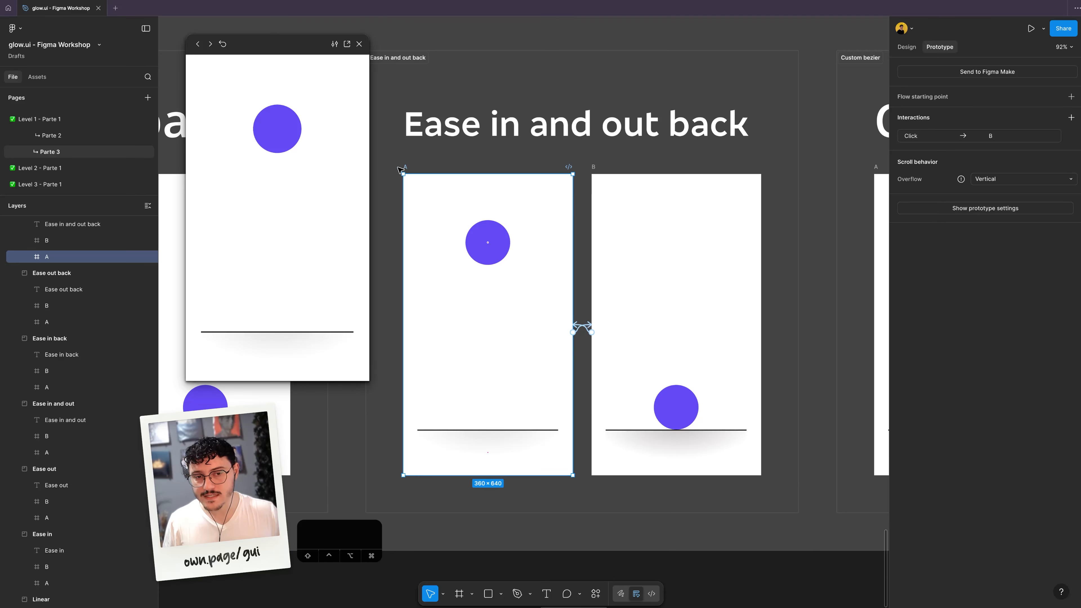
pyautogui.click(339, 180)
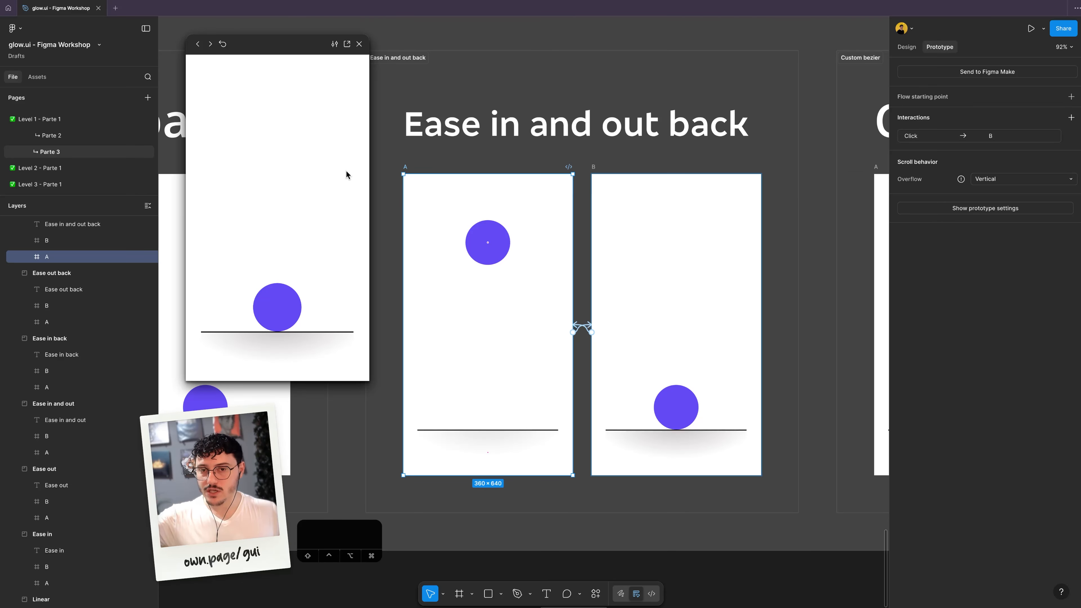
pyautogui.click(345, 176)
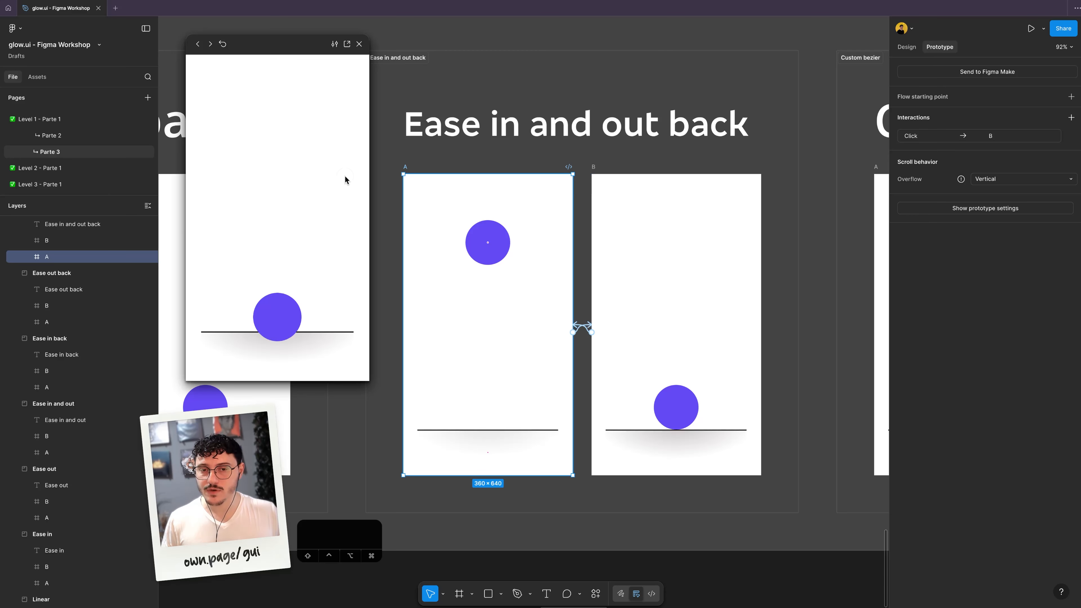
pyautogui.click(344, 175)
pyautogui.click(344, 175)
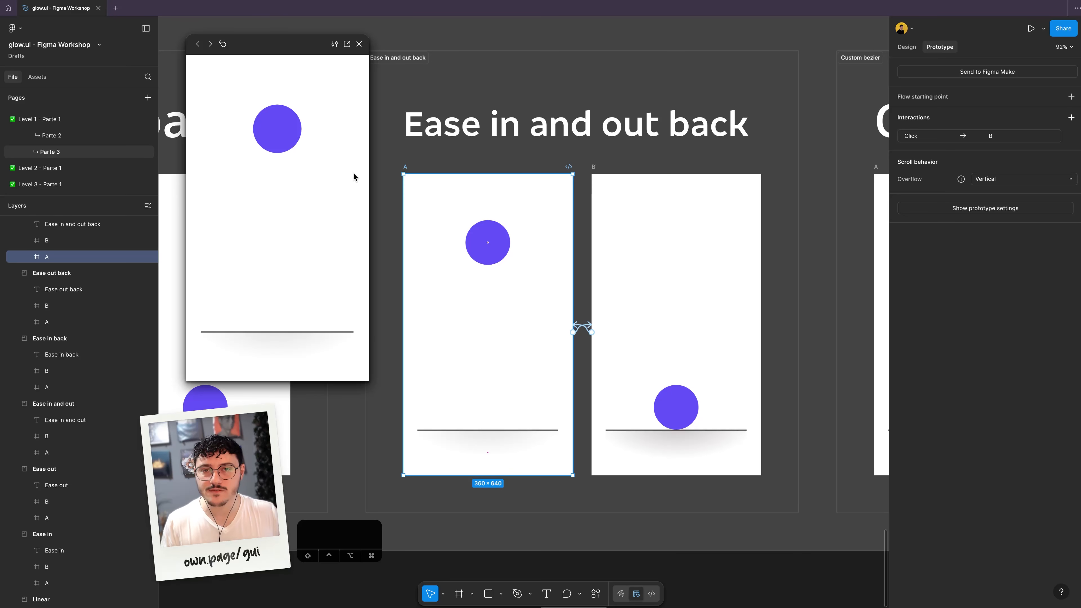
# Step: Open the interaction settings for the Custom bezier example's A-to-B connection and move them clear of the connection
pyautogui.hscroll(10, 526, 241)
pyautogui.click(613, 326)
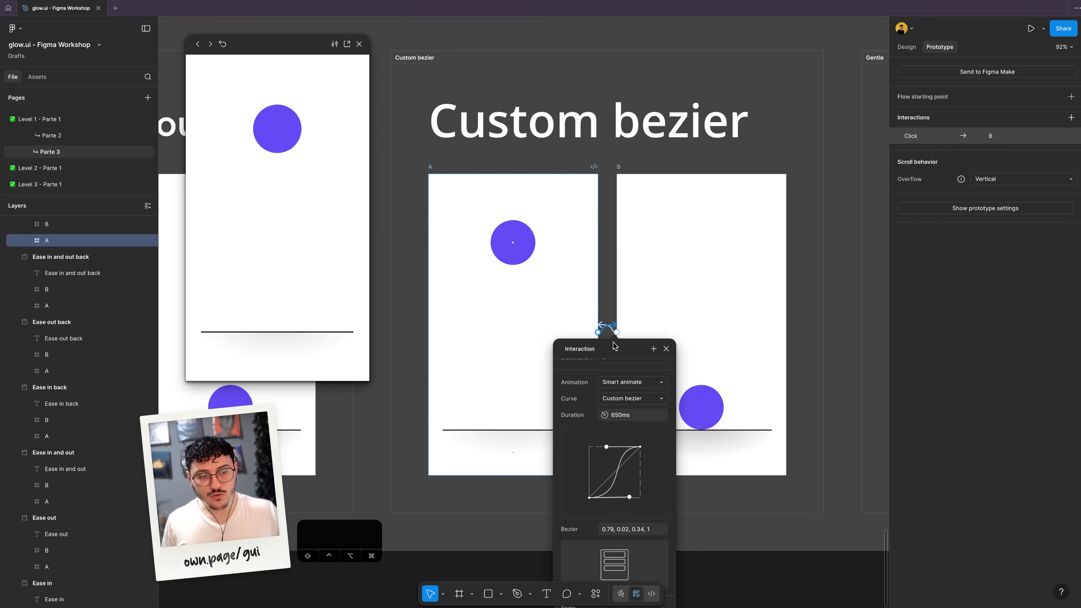
pyautogui.moveTo(614, 346); pyautogui.dragTo(713, 148)
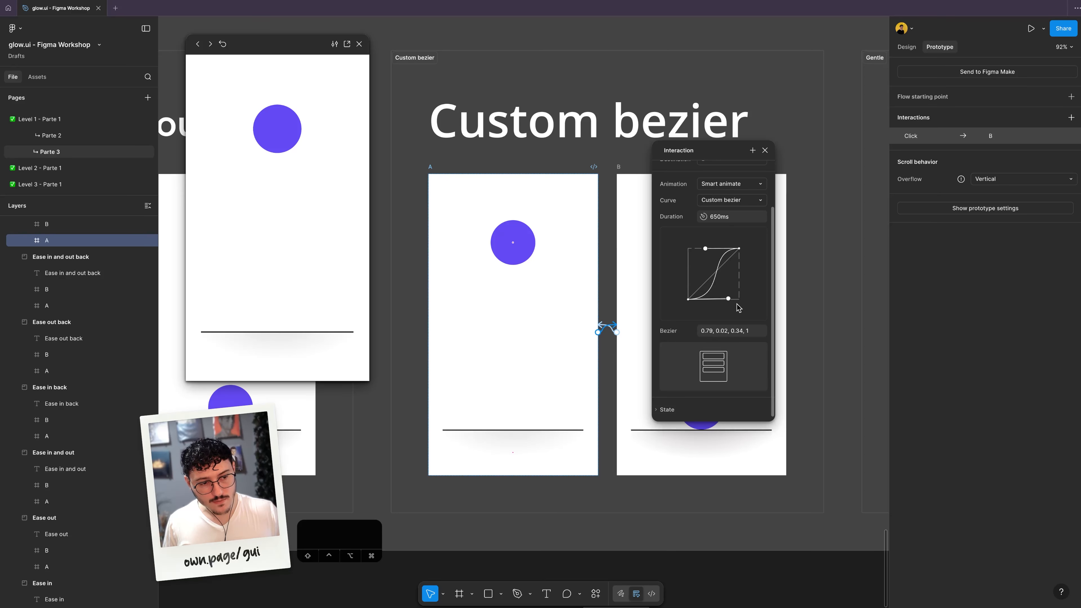
pyautogui.click(705, 333)
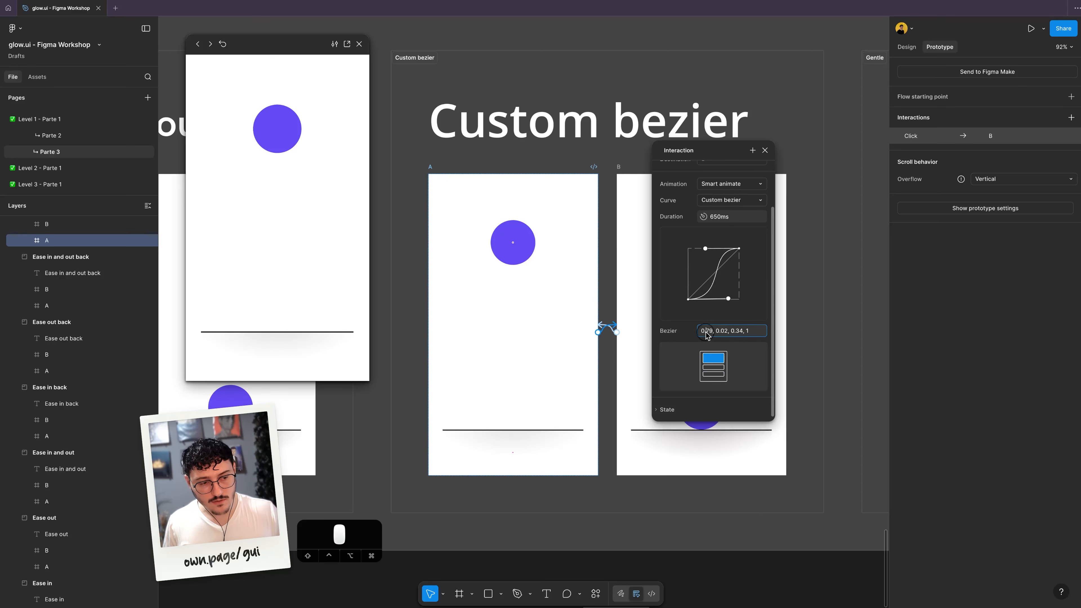
pyautogui.moveTo(728, 298); pyautogui.dragTo(719, 310)
pyautogui.press('super+z')
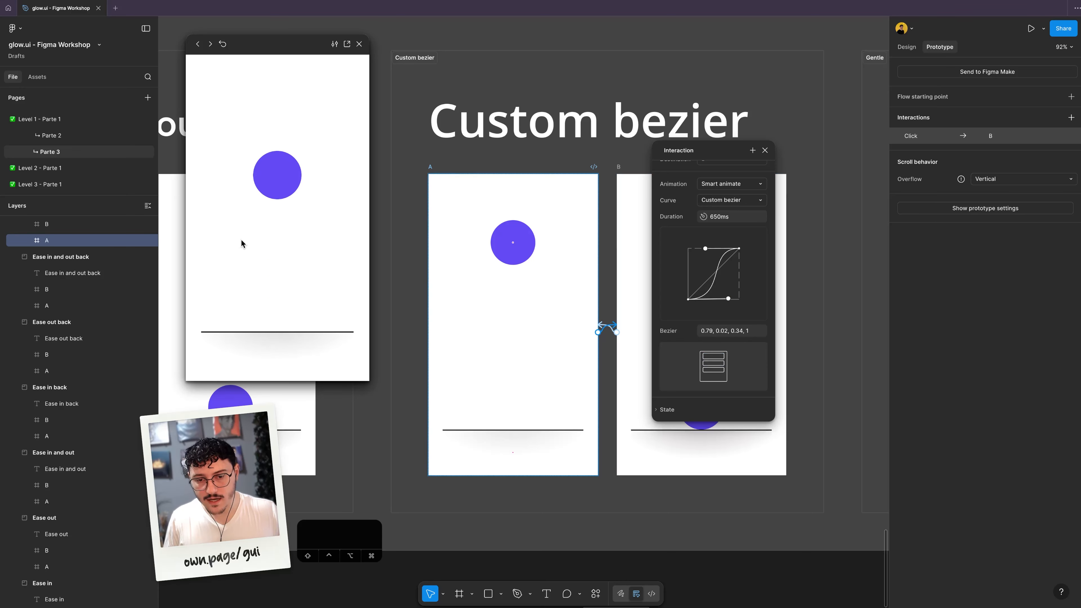
# Step: Play the Custom bezier transition back and forth in the preview with its original curve
pyautogui.click(242, 243)
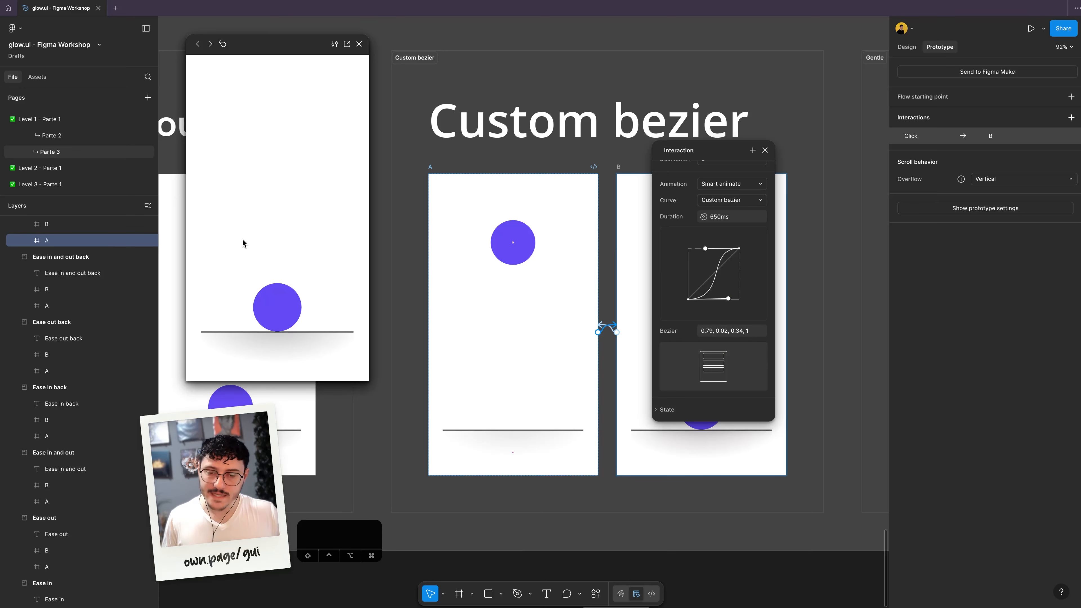
pyautogui.click(243, 243)
pyautogui.click(243, 243)
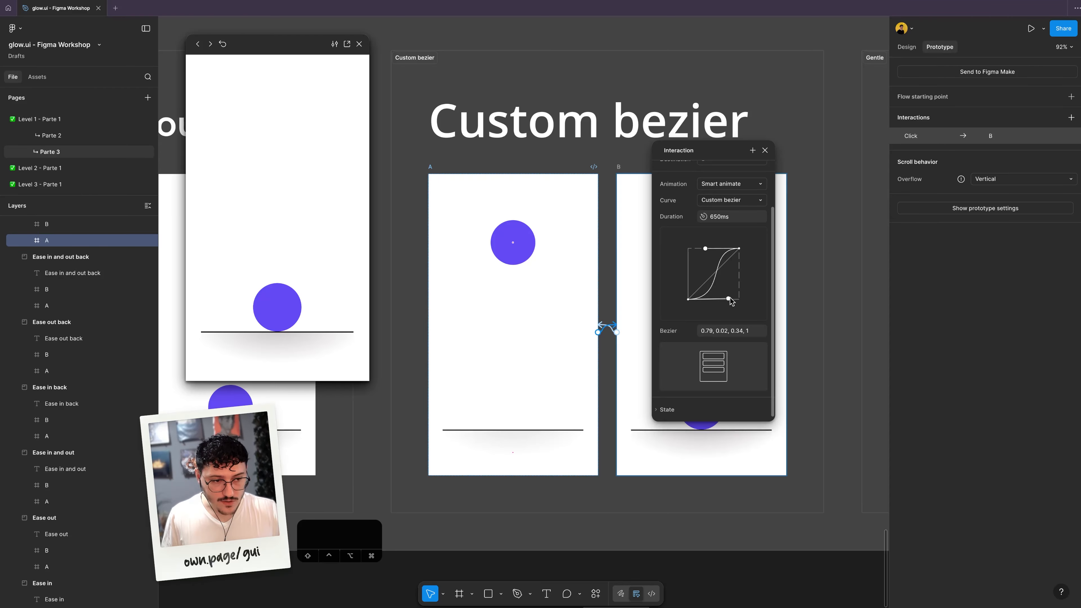
# Step: Shorten both bezier handles to make the curve 0.31, 0.02, 0.73, 0.98 and play the transition
pyautogui.moveTo(729, 298); pyautogui.dragTo(704, 298)
pyautogui.moveTo(706, 248); pyautogui.dragTo(726, 250)
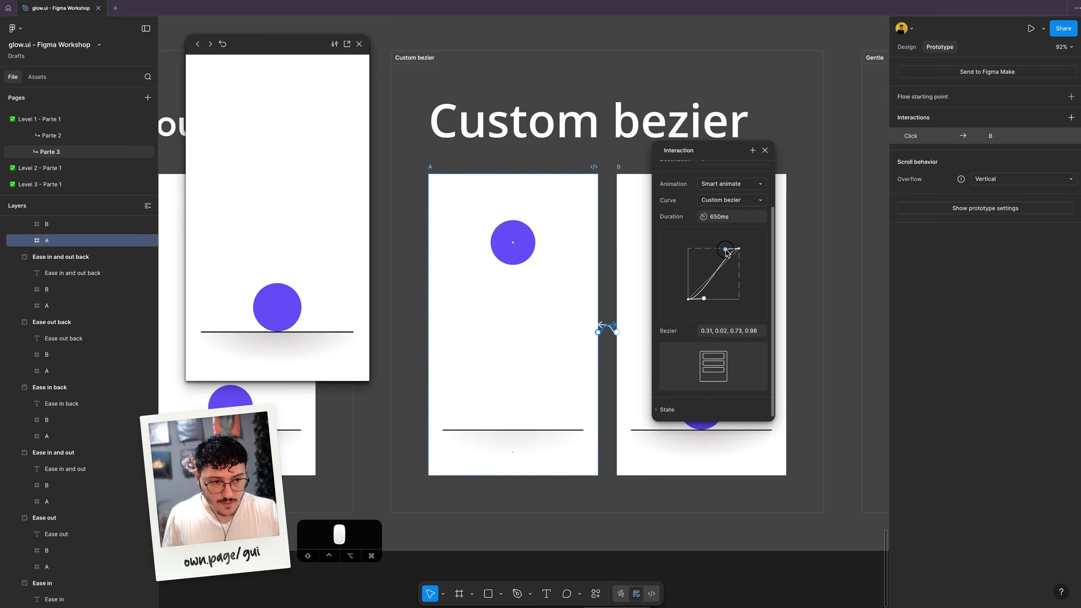
pyautogui.click(321, 200)
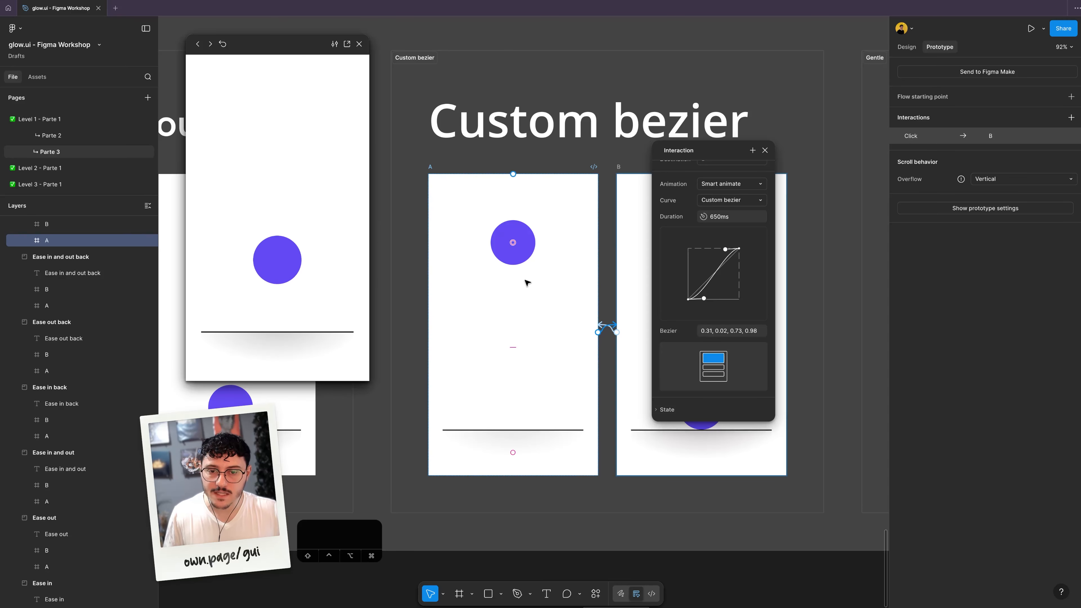
# Step: Lengthen both bezier handles to make the curve 0.8, 0.04, 0.26, 0.99 and play the transition repeatedly
pyautogui.moveTo(704, 299); pyautogui.dragTo(729, 299)
pyautogui.moveTo(725, 249); pyautogui.dragTo(701, 249)
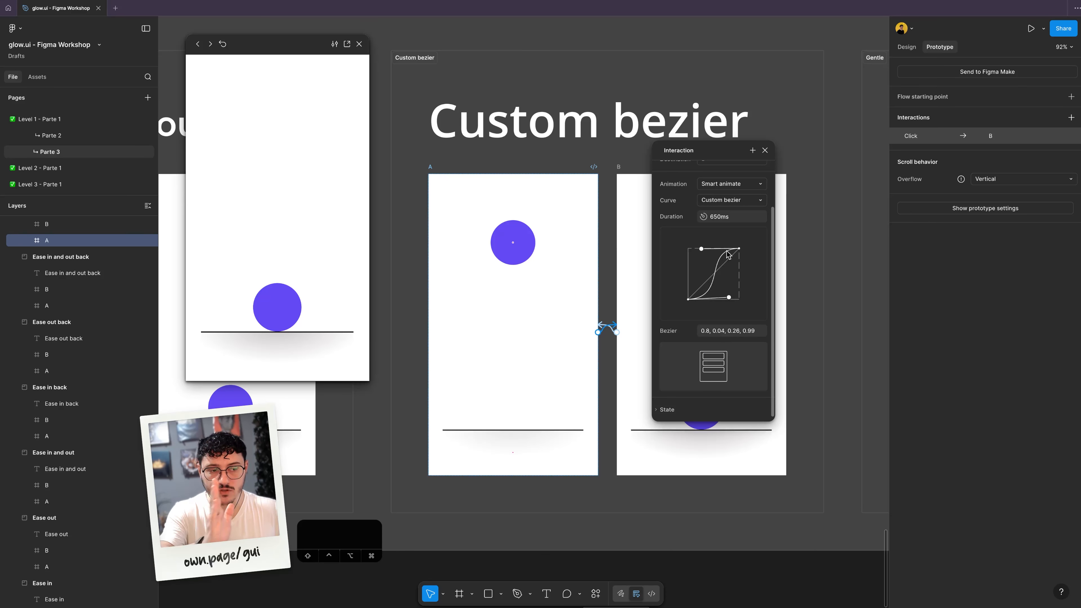
pyautogui.click(338, 190)
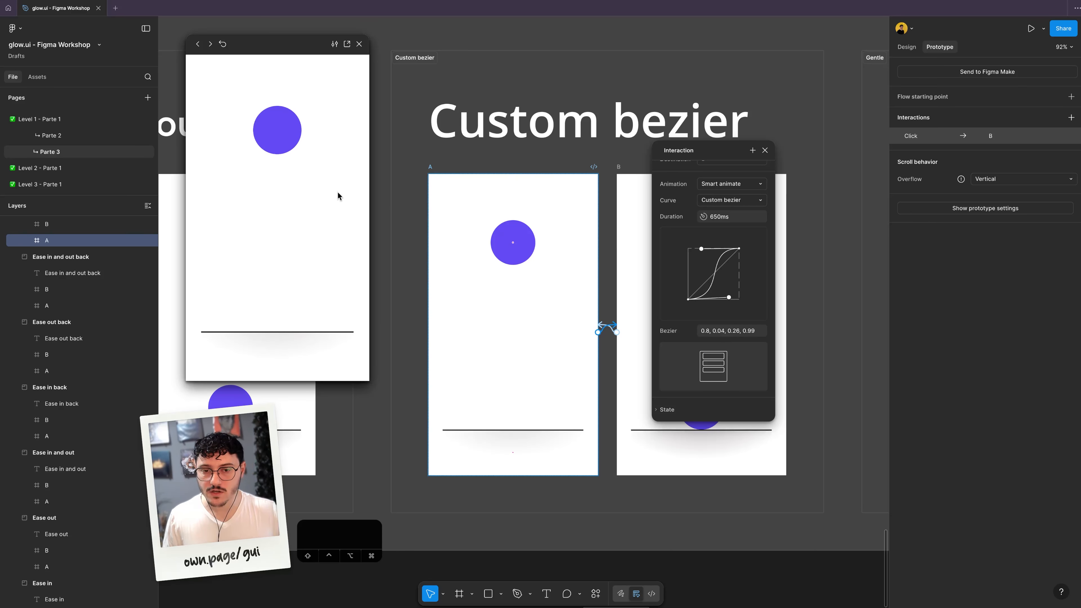
pyautogui.click(339, 195)
pyautogui.click(339, 212)
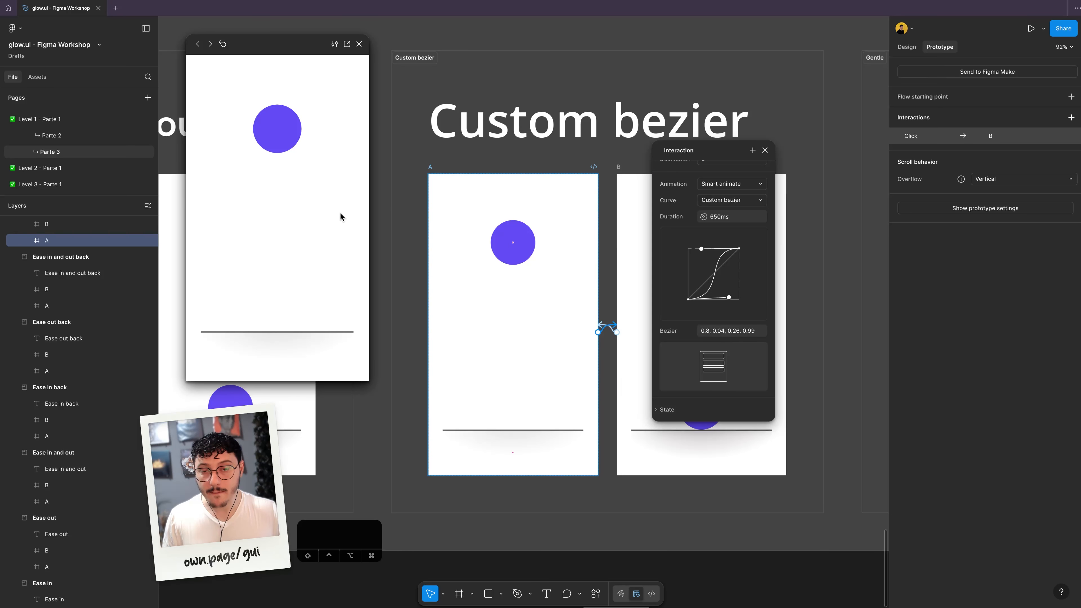
pyautogui.click(340, 217)
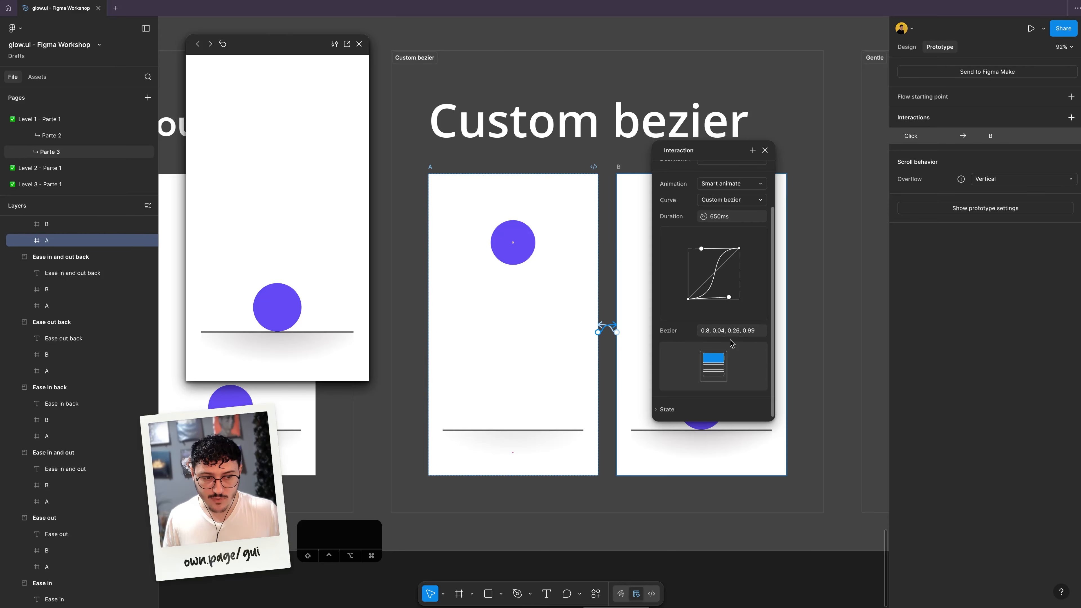
# Step: Play the Gentle example's transition in the preview, and check the interaction settings of its B-to-A connection while replaying it
pyautogui.hscroll(10, 492, 229)
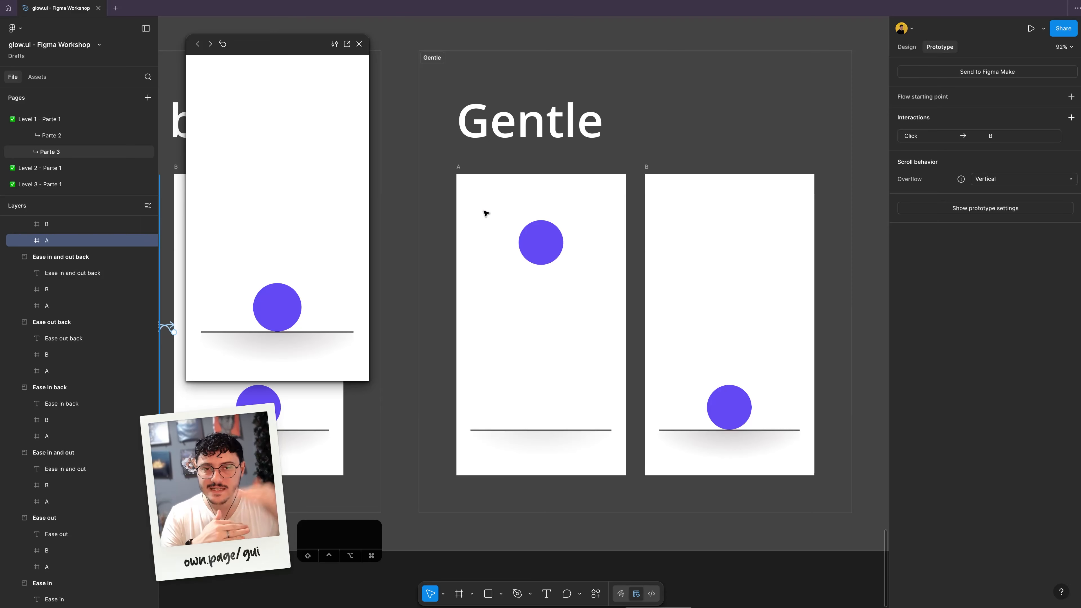
pyautogui.click(468, 192)
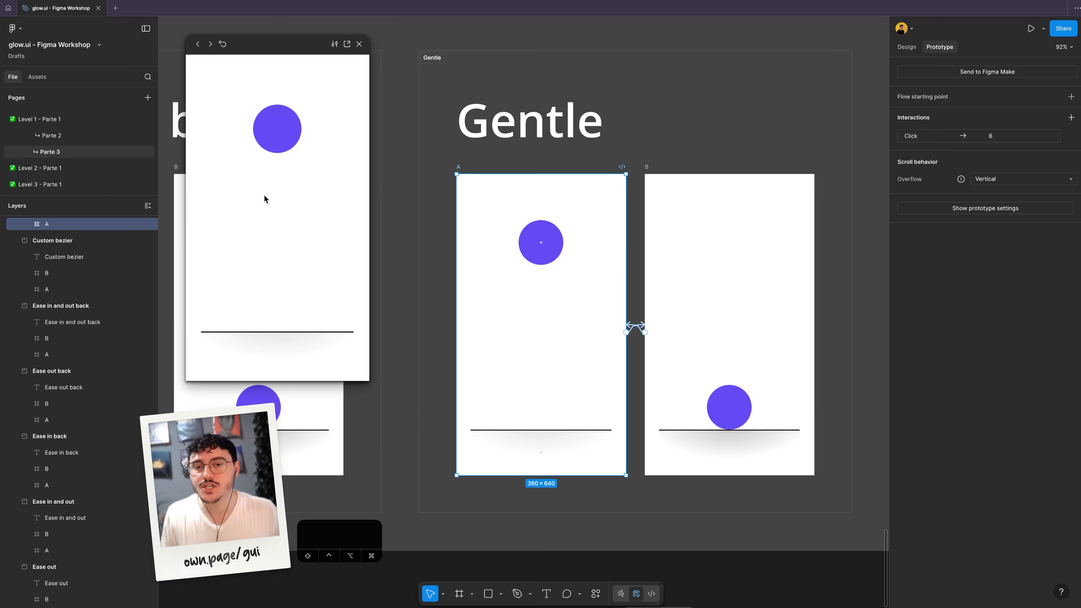
pyautogui.click(300, 180)
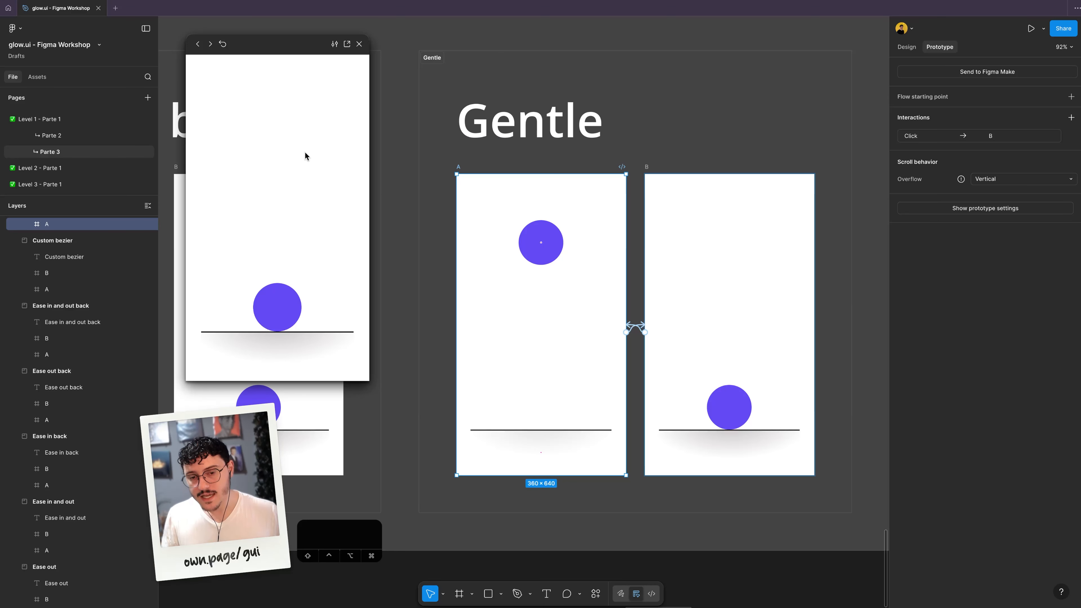
pyautogui.click(304, 156)
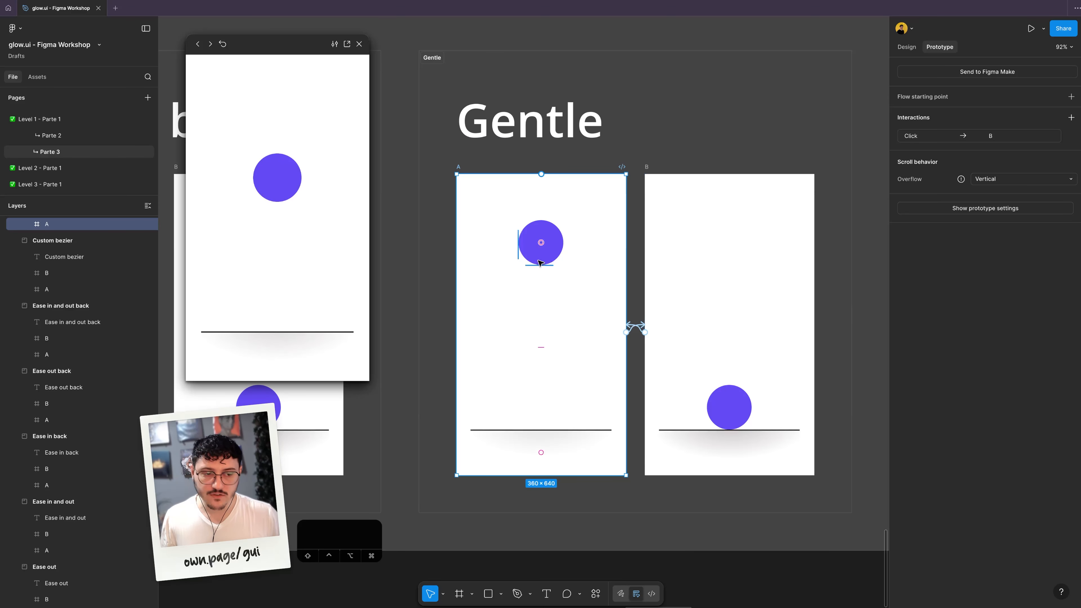
pyautogui.click(635, 329)
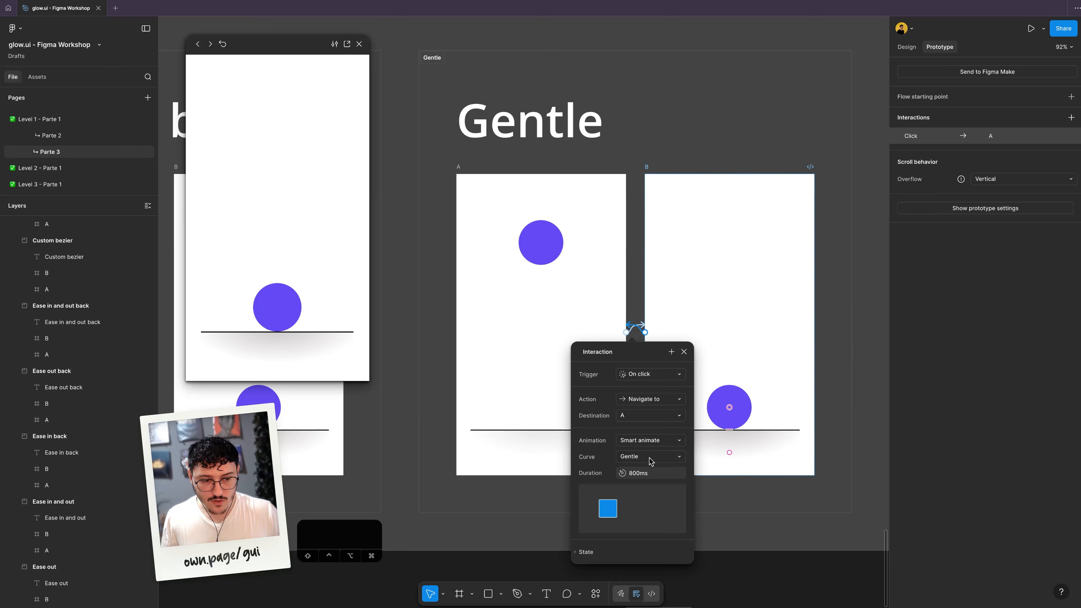
pyautogui.click(301, 244)
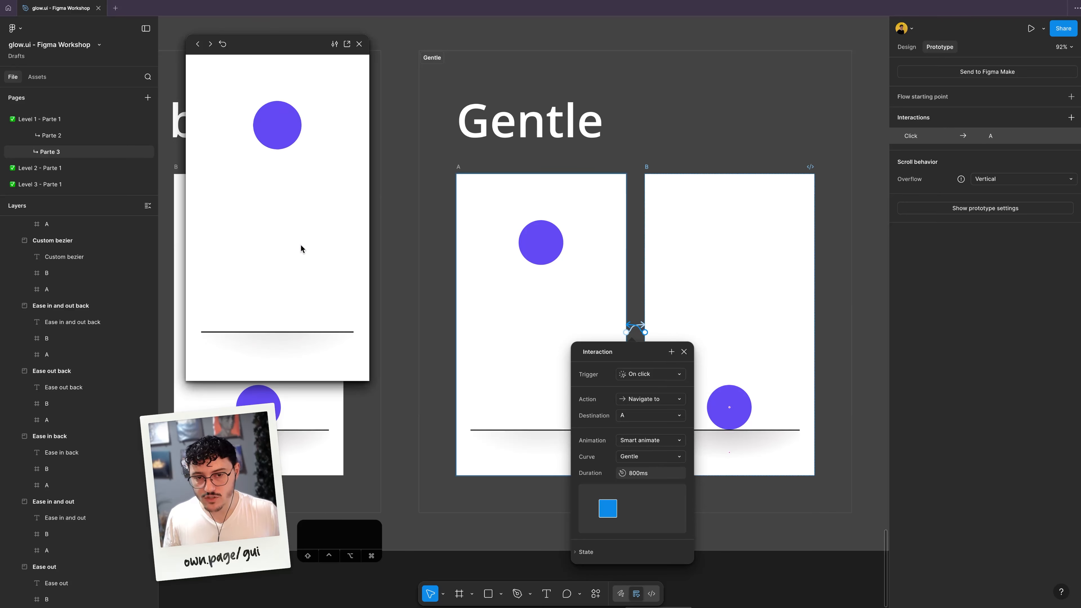
pyautogui.click(302, 187)
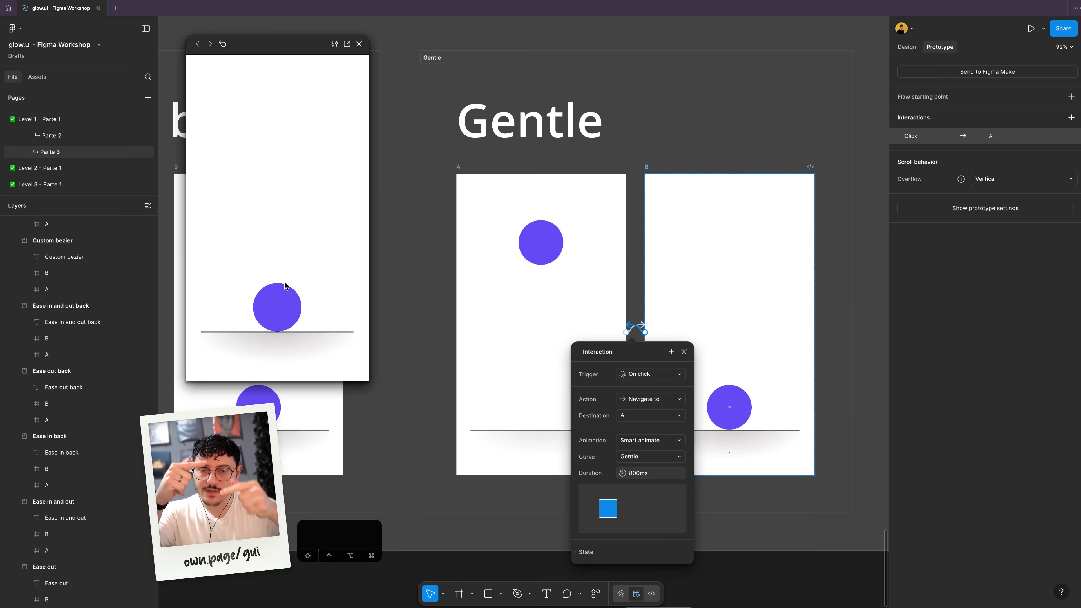
# Step: Play the Quick example's transition in the preview and open the interaction settings of its B-to-A connection
pyautogui.hscroll(10, 637, 224)
pyautogui.click(502, 167)
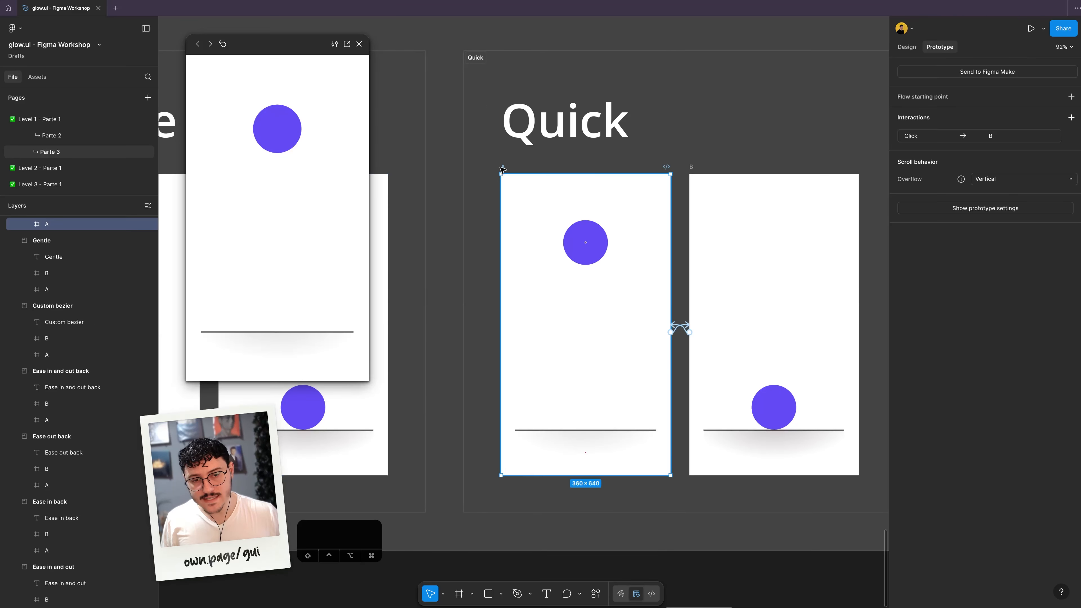
pyautogui.click(309, 159)
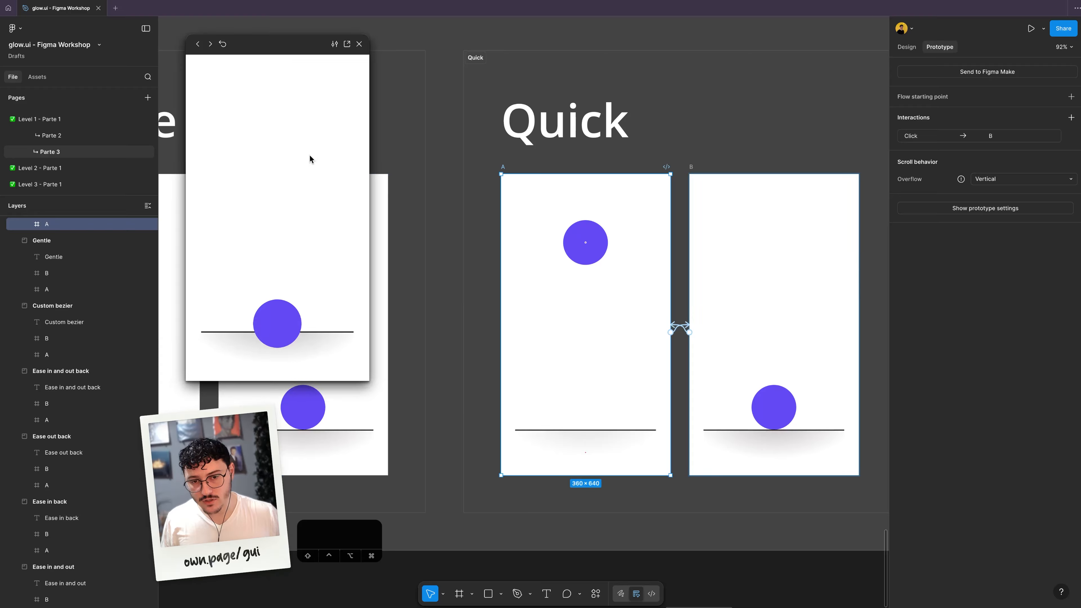
pyautogui.click(684, 327)
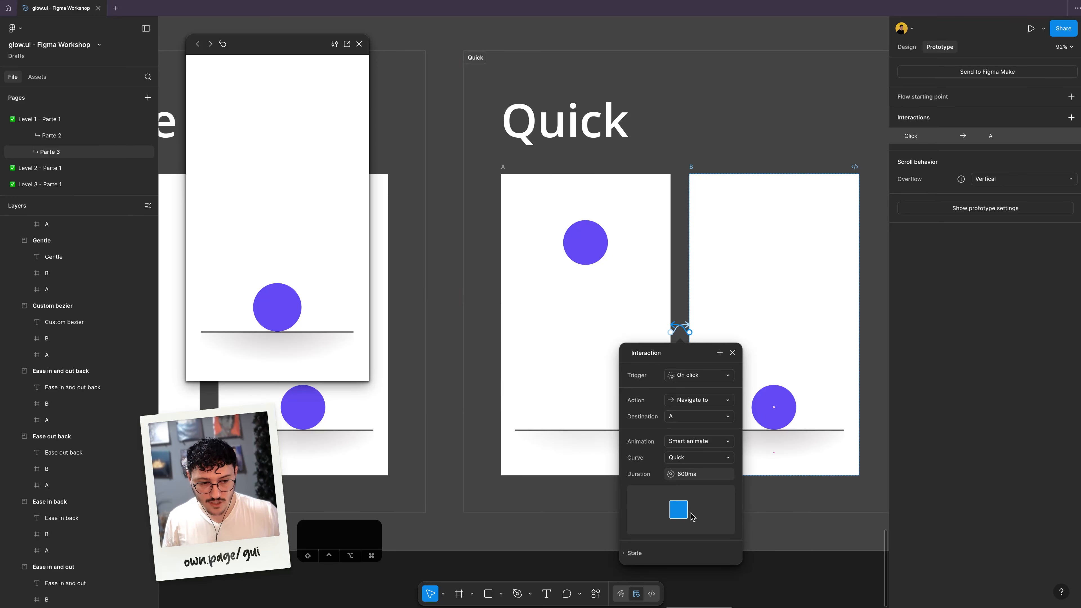
# Step: Play the Bouncy example's transition in the preview and restart it
pyautogui.hscroll(10, 394, 248)
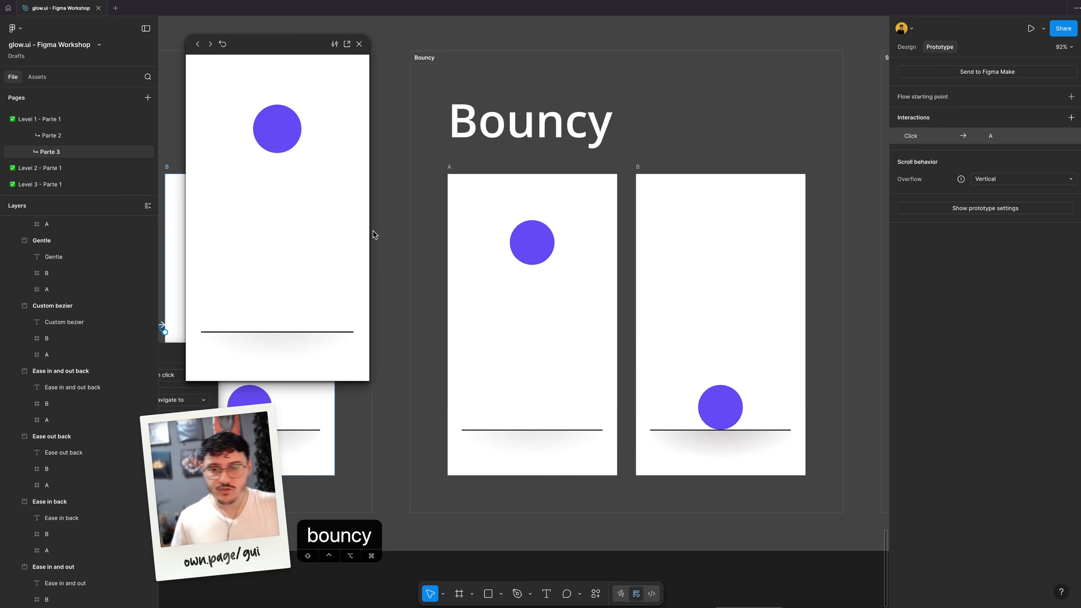
pyautogui.click(310, 177)
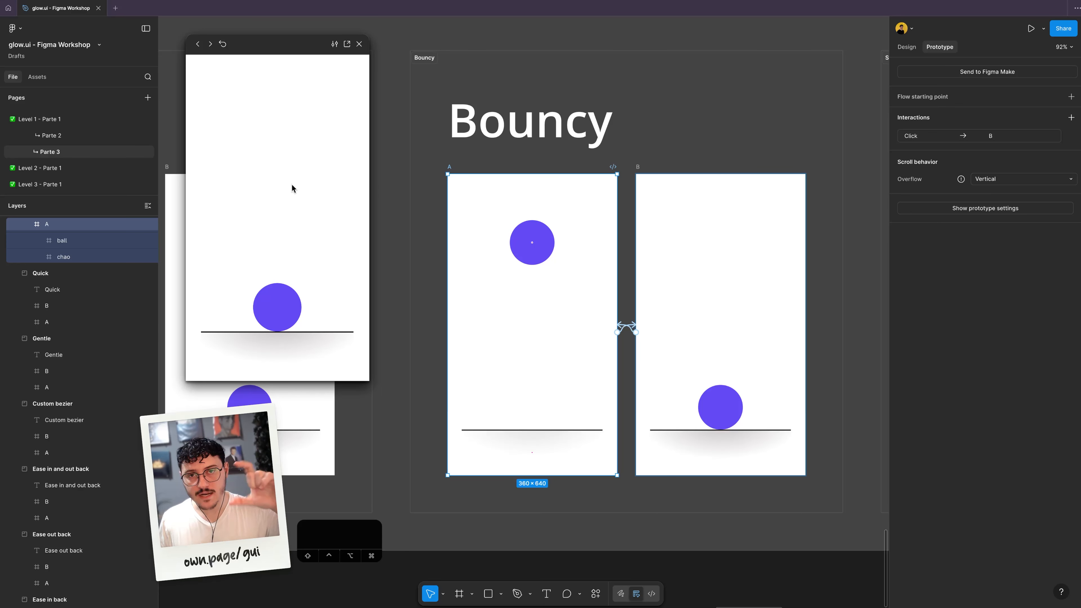
pyautogui.press('r')
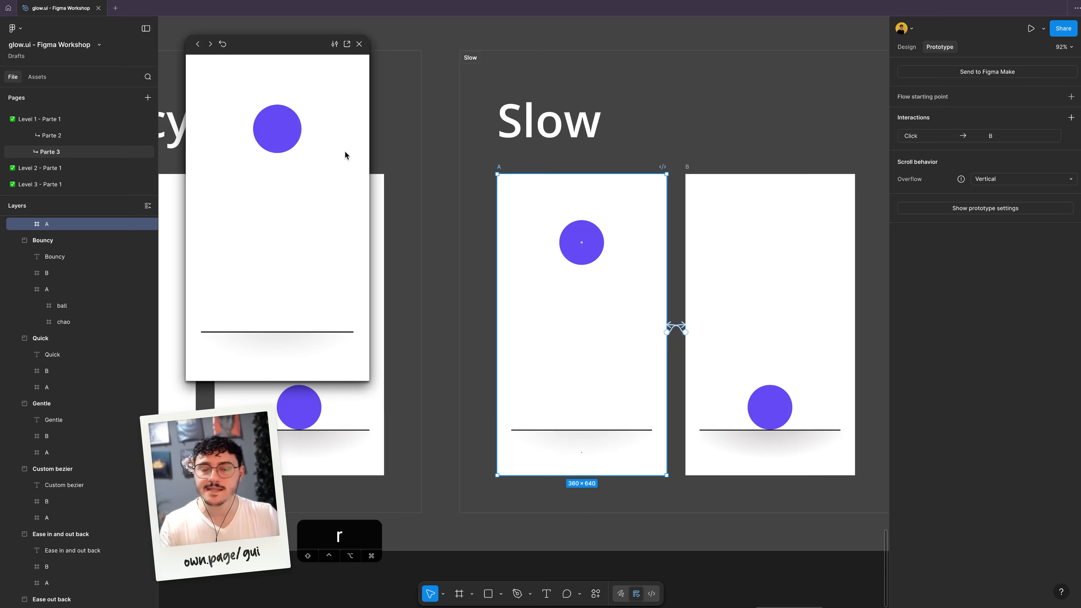
# Step: Open the interaction settings of the Slow example's B-to-A connection and play the transition back and forth in the preview
pyautogui.click(659, 343)
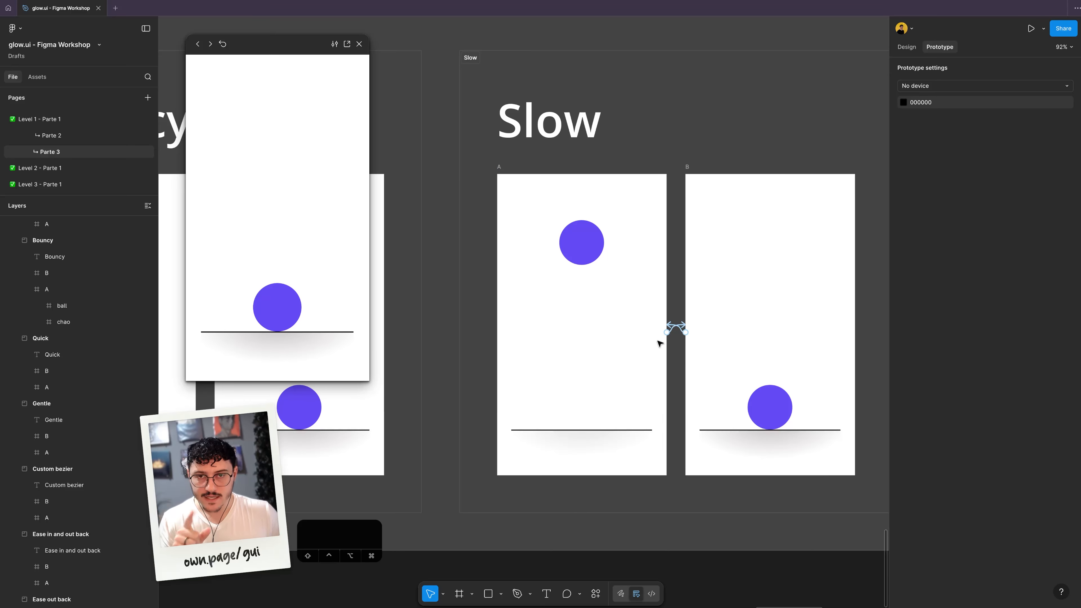
pyautogui.click(677, 329)
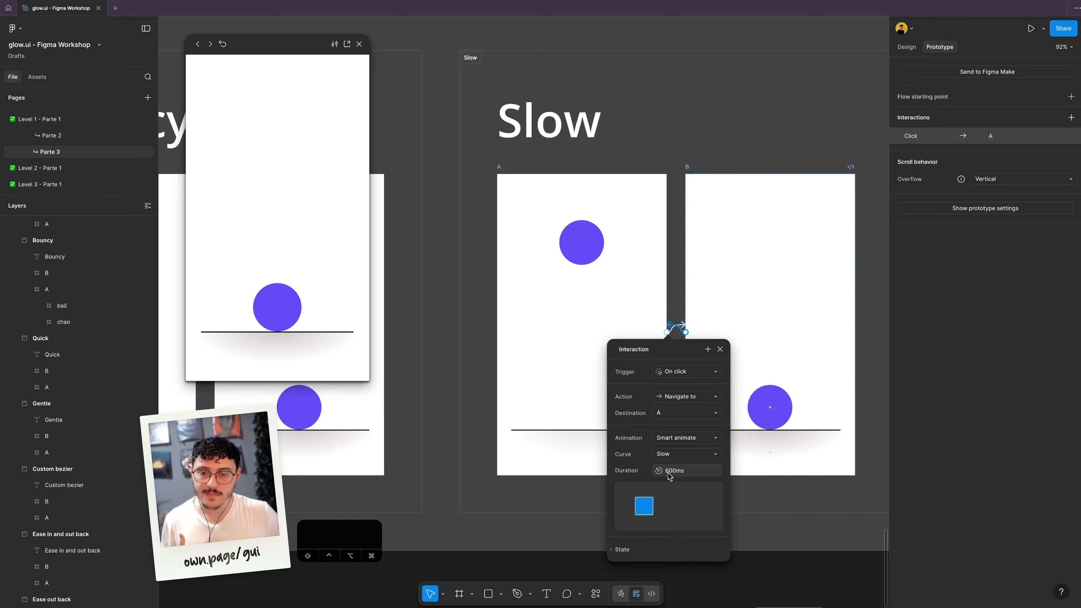
pyautogui.click(290, 220)
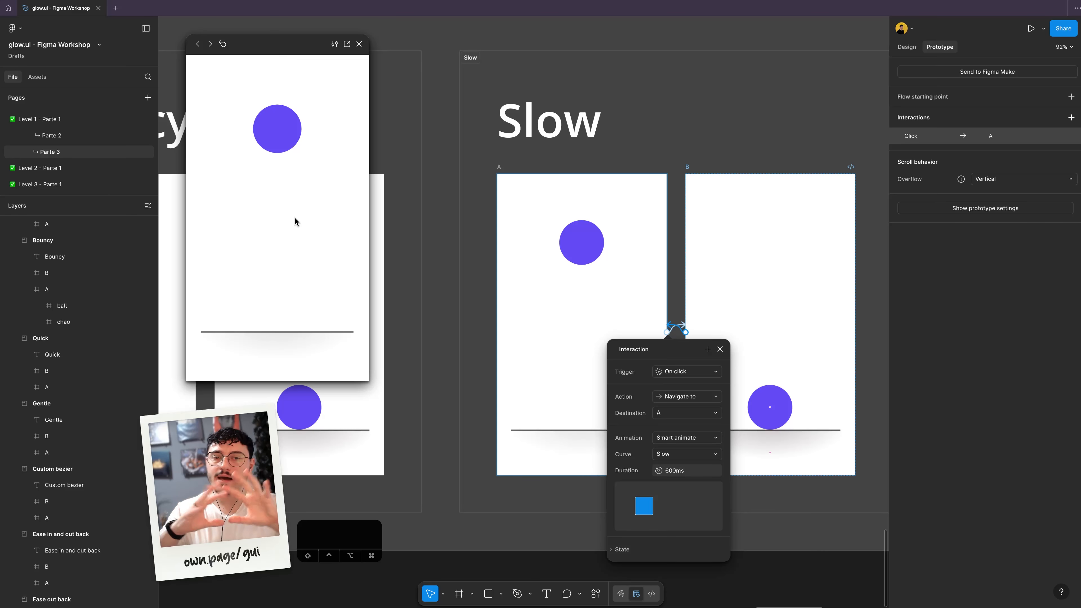
pyautogui.click(294, 218)
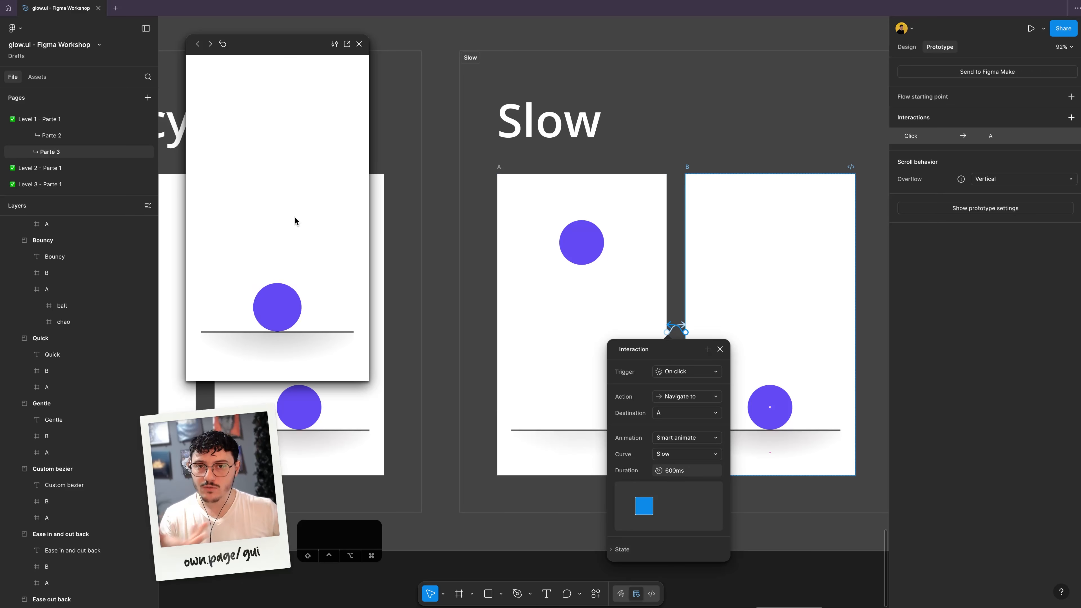
pyautogui.click(295, 221)
# Step: Correct the misspelled title text of the last easing example to "Custom spring"
pyautogui.hscroll(10, 657, 259)
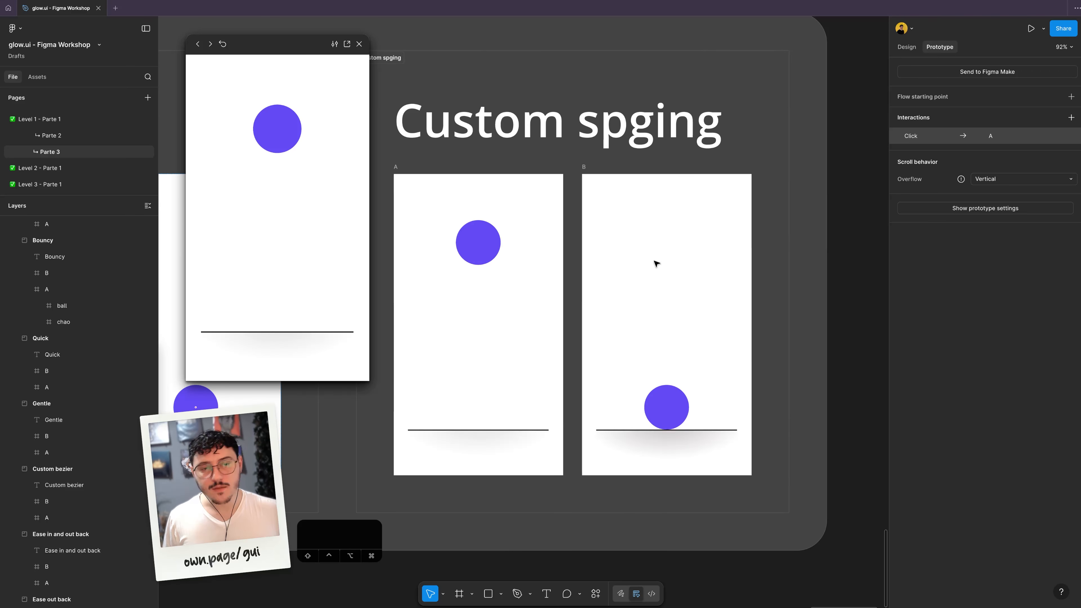
pyautogui.click(728, 149)
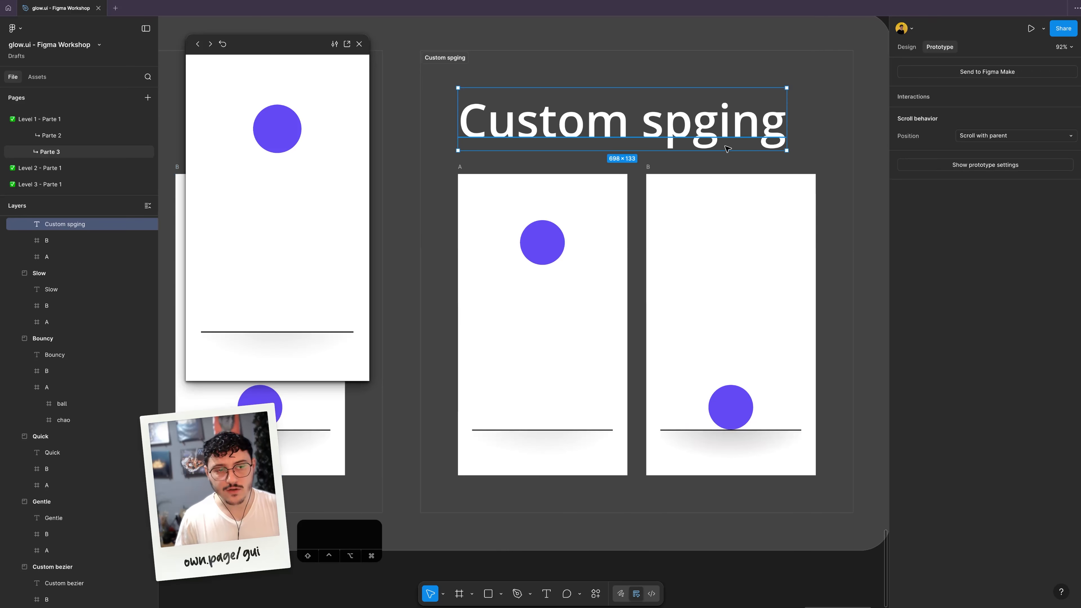
pyautogui.press('Return')
pyautogui.click(730, 122)
pyautogui.press('BackSpace')
pyautogui.press('BackSpace')
pyautogui.write('ri')
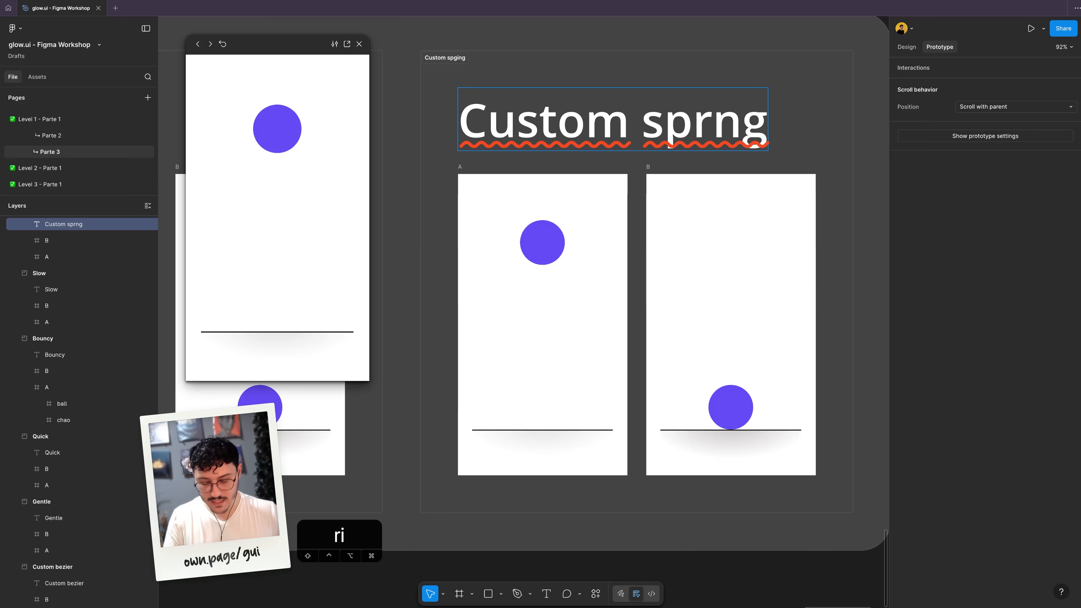
pyautogui.press('Escape')
# Step: Open the Custom spring example's A-to-B interaction settings, moved clear of the connection, and play the transition with its original curve
pyautogui.click(624, 322)
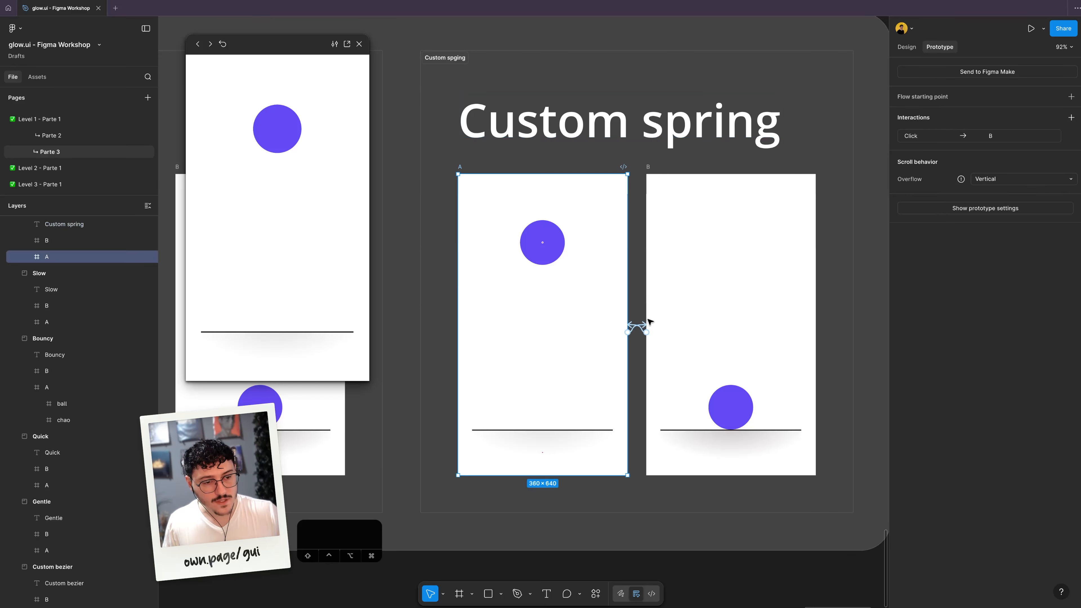
pyautogui.click(638, 329)
pyautogui.moveTo(657, 348); pyautogui.dragTo(752, 192)
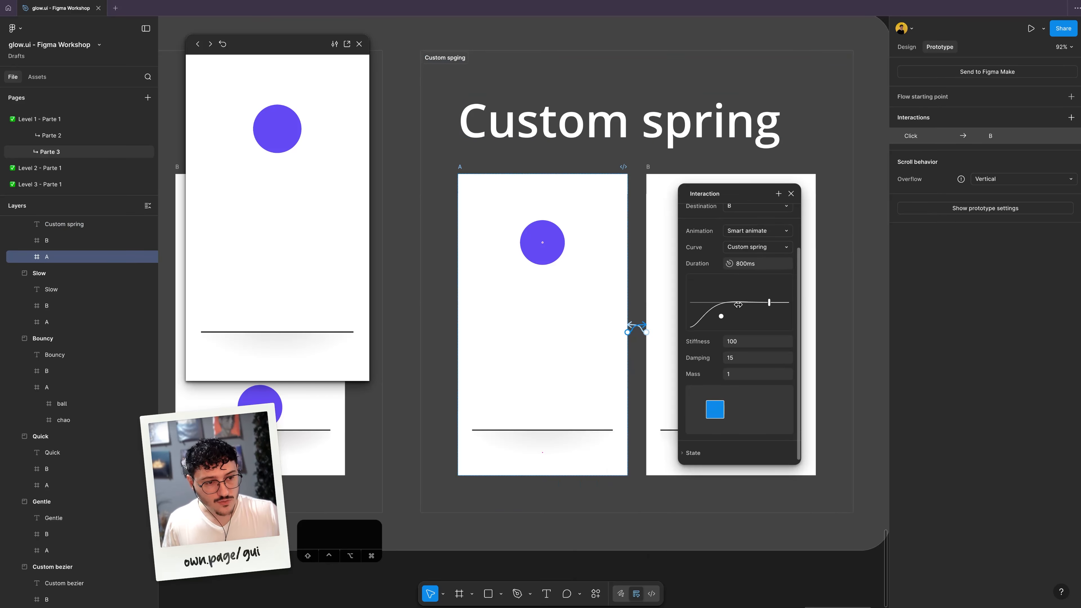
pyautogui.click(298, 213)
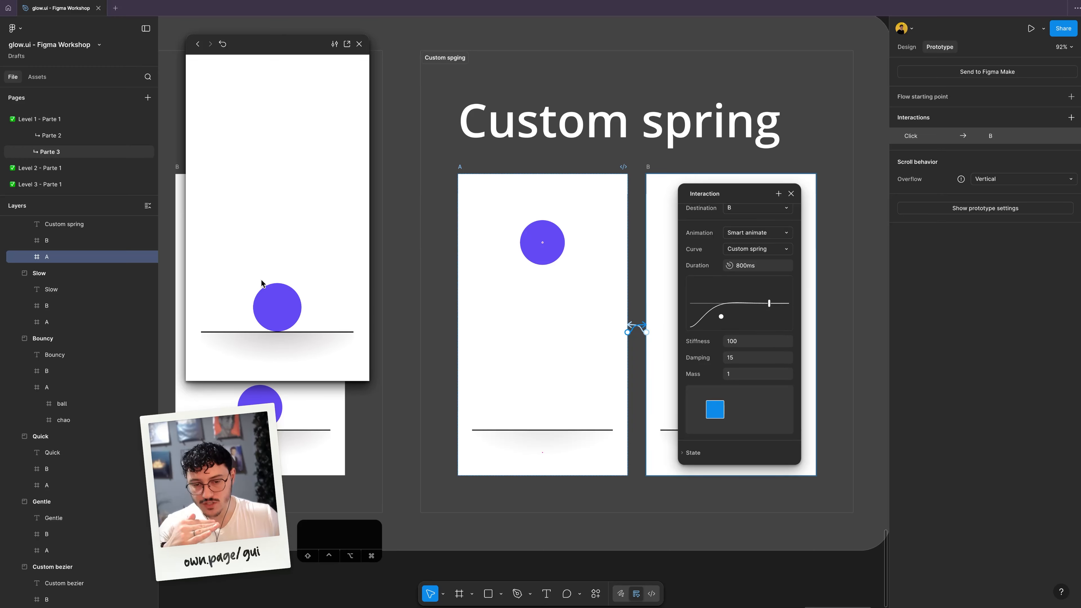
# Step: Reshape the spring curve to stiffness 1690 and damping 4.71 and play the transition back and forth
pyautogui.moveTo(722, 316); pyautogui.dragTo(697, 288)
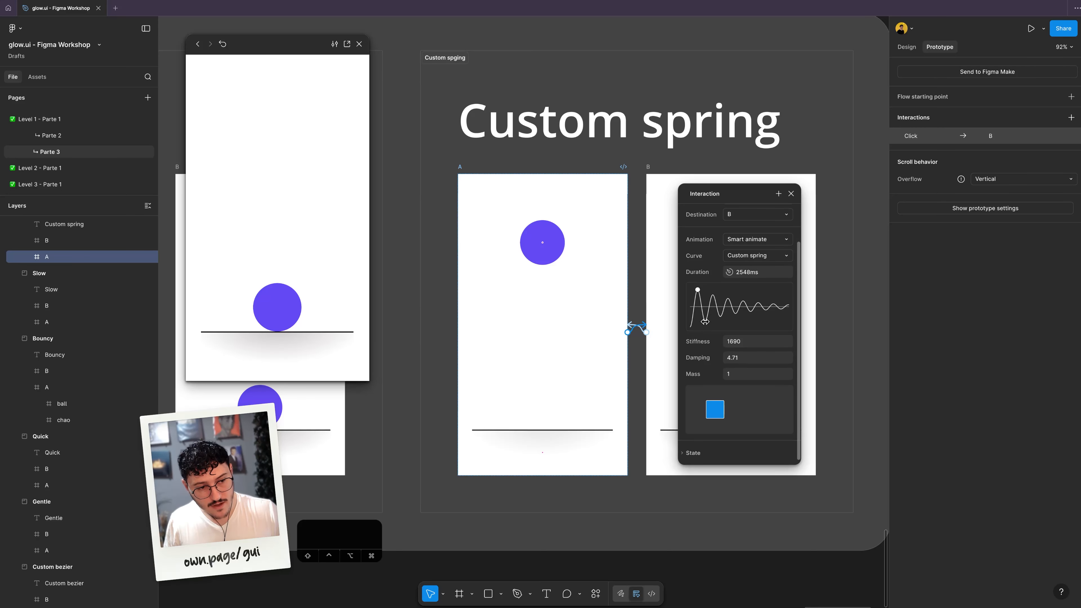
pyautogui.click(315, 223)
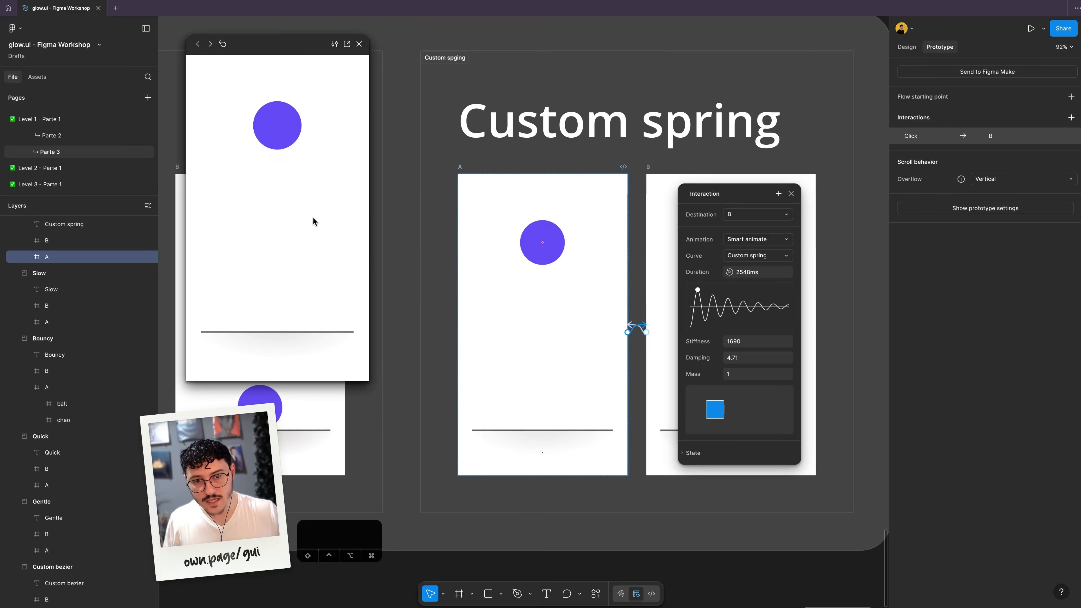
pyautogui.click(282, 204)
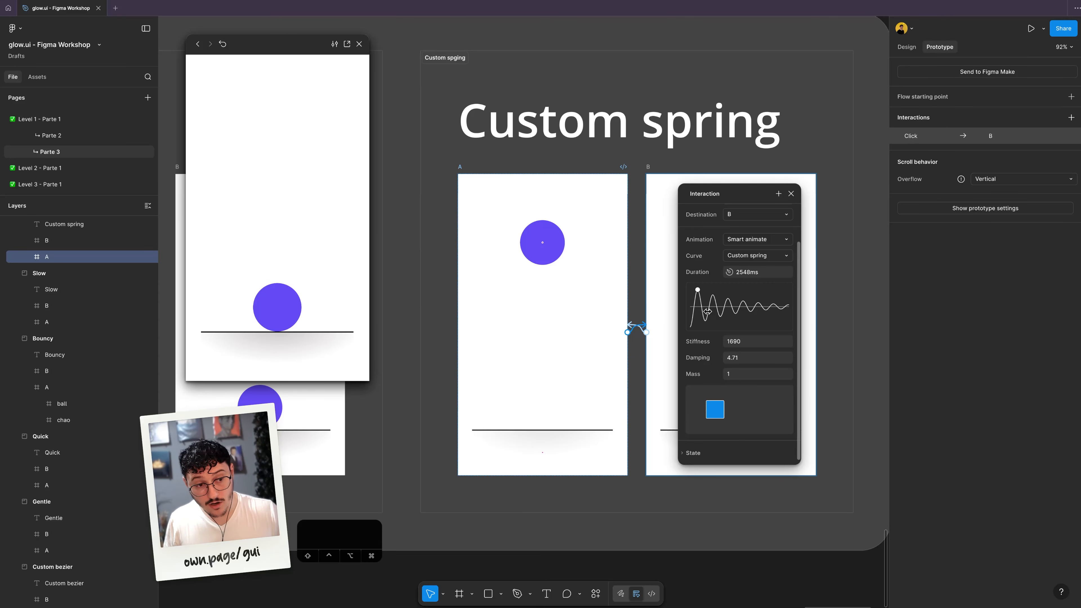
# Step: Shorten the spring's duration, set it to exactly 600 ms, and play the transition in the preview
pyautogui.moveTo(744, 309); pyautogui.dragTo(439, 302)
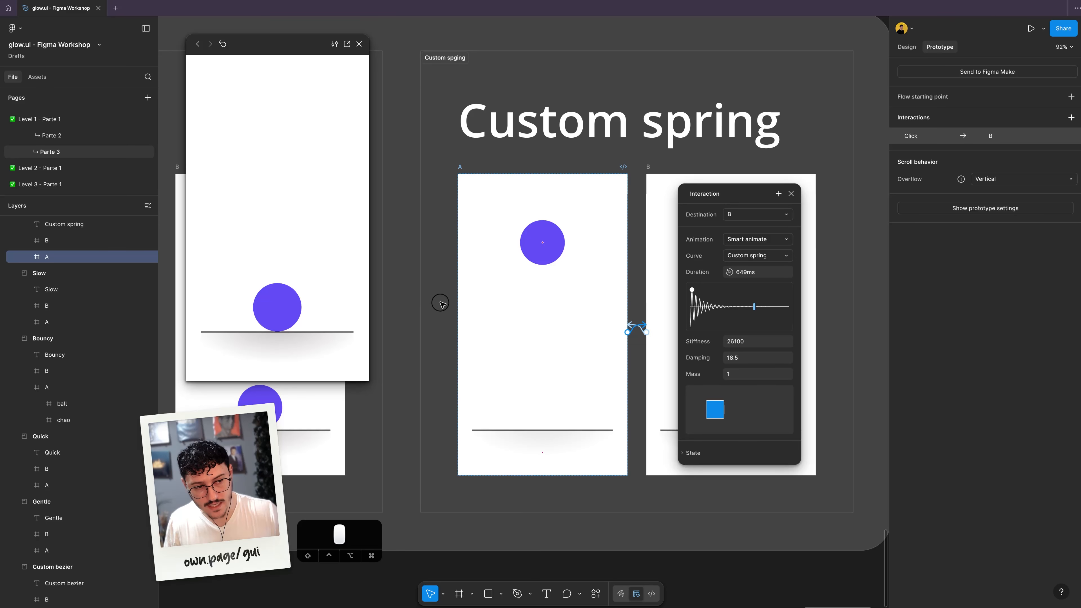
pyautogui.moveTo(752, 307); pyautogui.dragTo(753, 306)
pyautogui.click(753, 272)
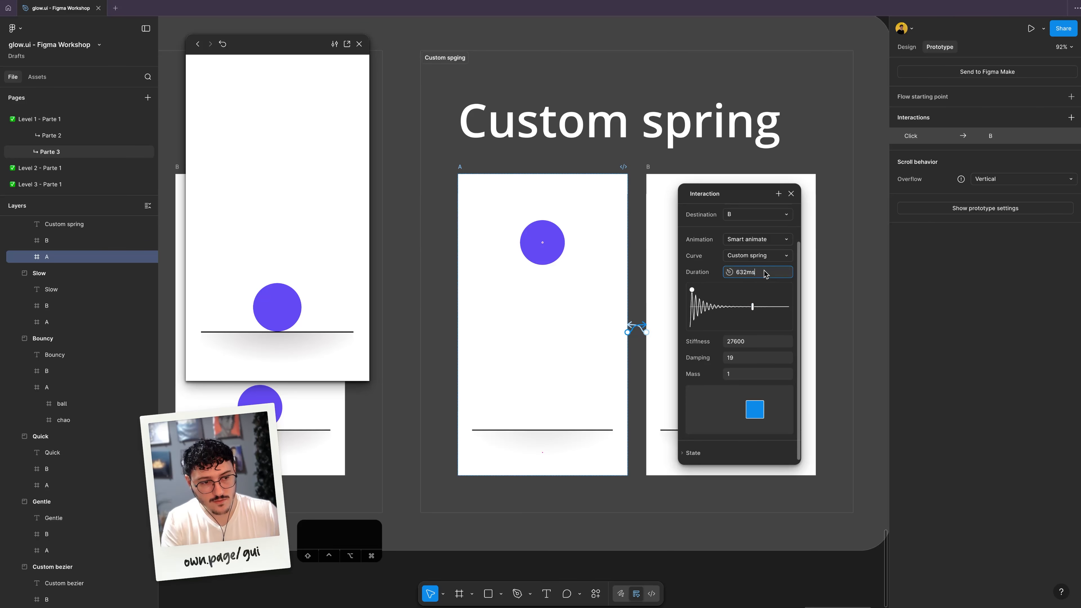
pyautogui.write('600')
pyautogui.press('Return')
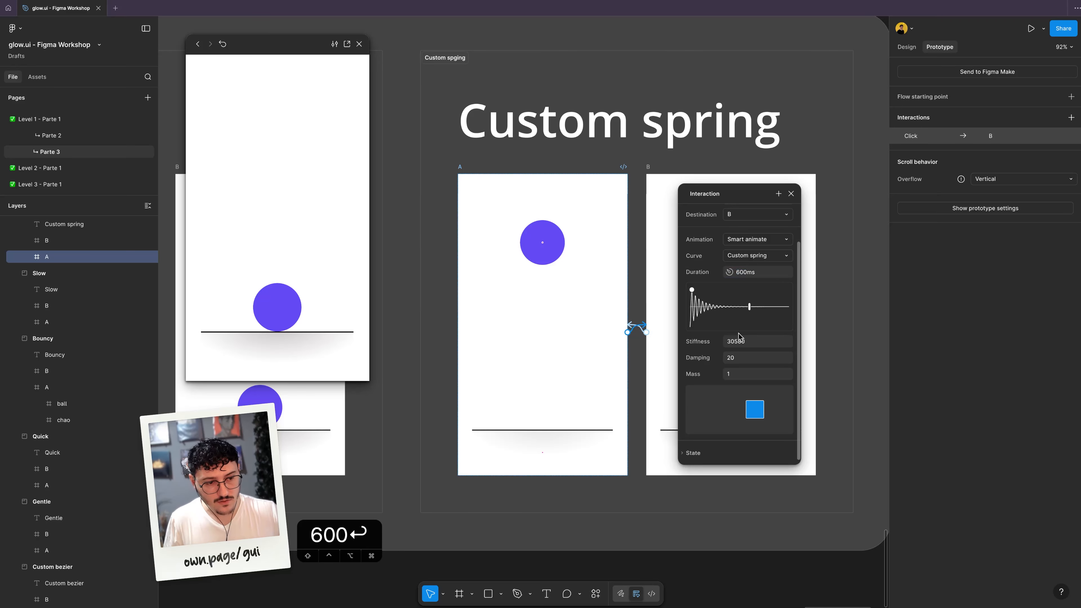
pyautogui.click(300, 176)
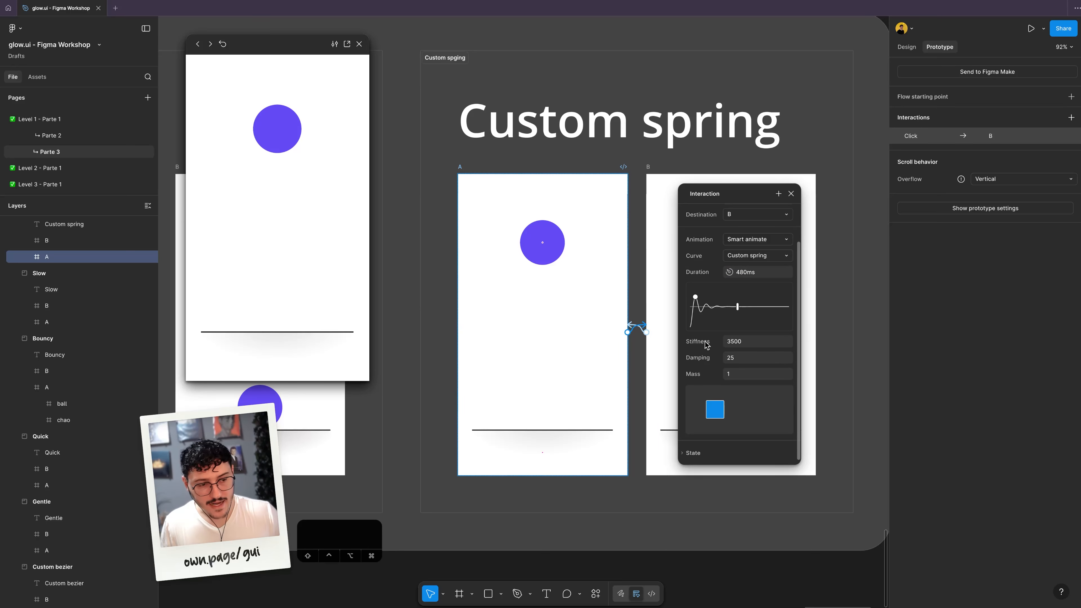
# Step: Set the damping of the Custom spring's A-to-B interaction to 75
pyautogui.scroll(1, 707, 345)
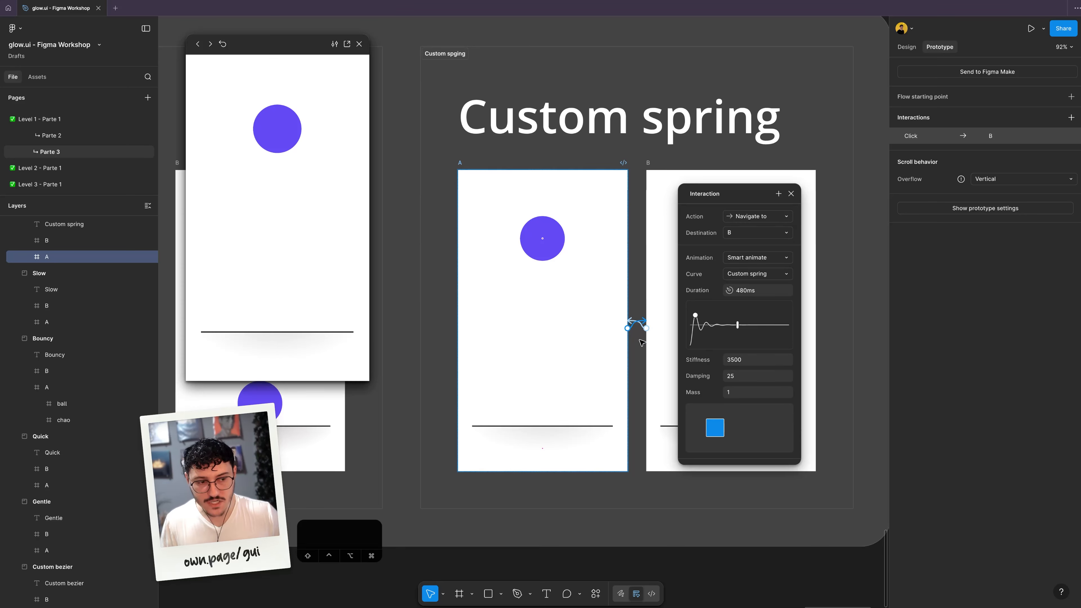
pyautogui.scroll(-2, 649, 343)
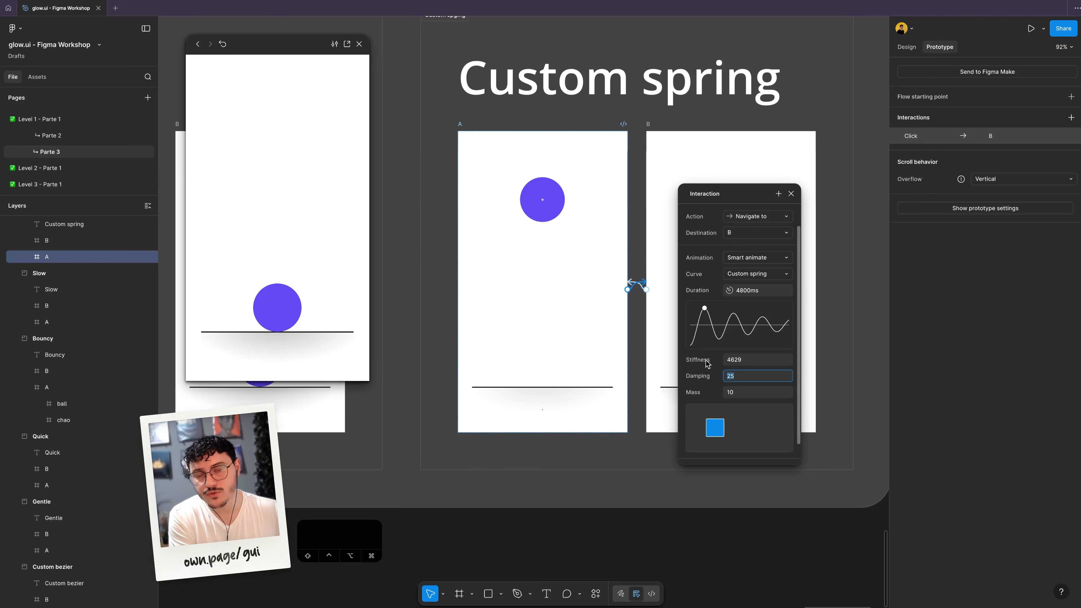
pyautogui.write('75')
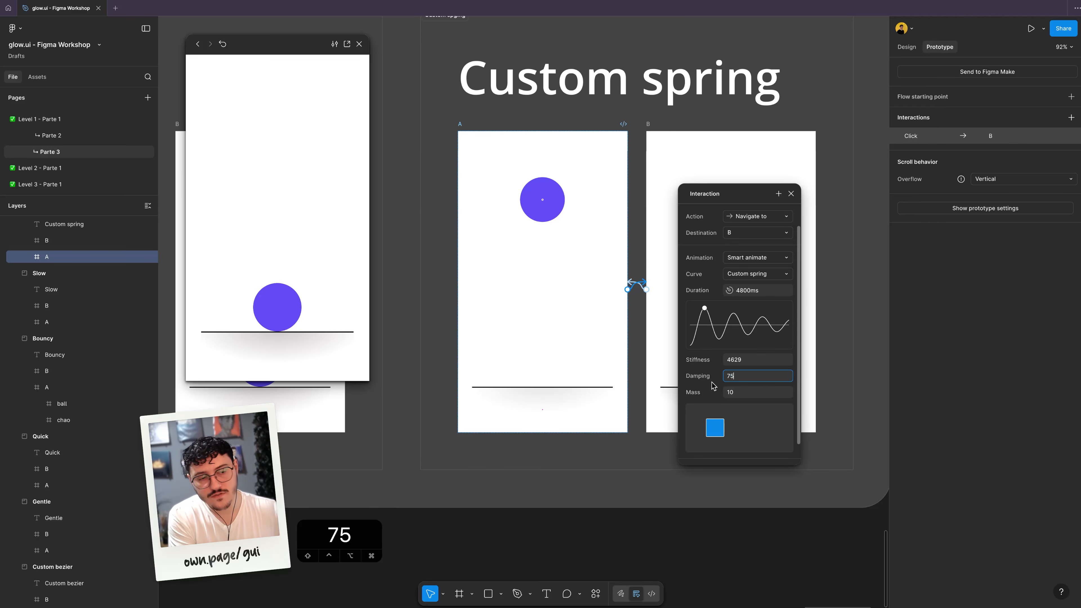
pyautogui.press('Return')
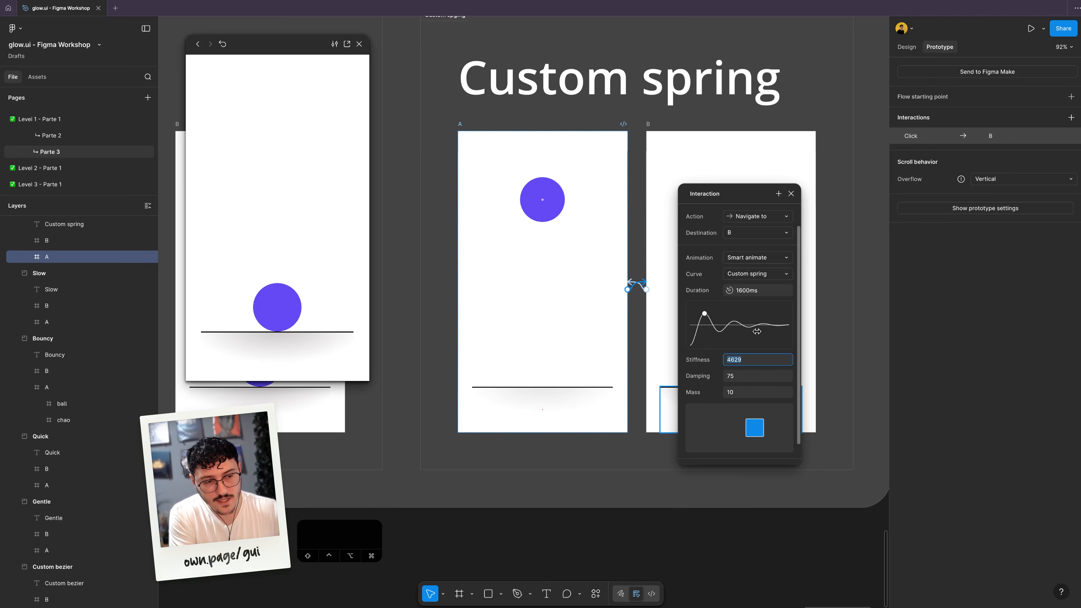
# Step: Set the Custom spring's duration to 800 ms and play the transition in the preview
pyautogui.click(764, 290)
pyautogui.write('160')
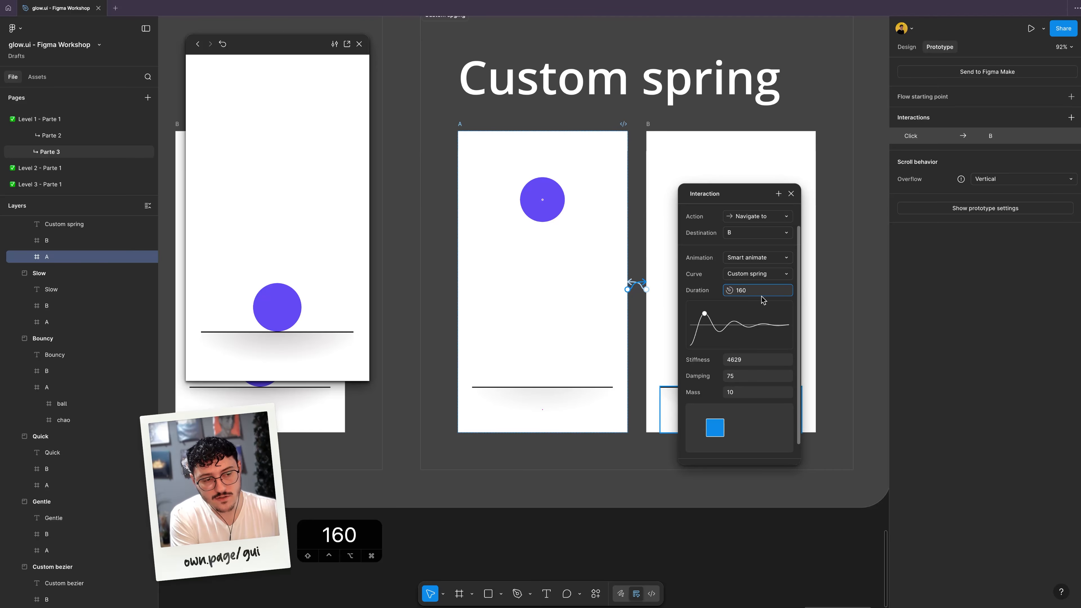
pyautogui.press('super+a')
pyautogui.write('800')
pyautogui.press('Return')
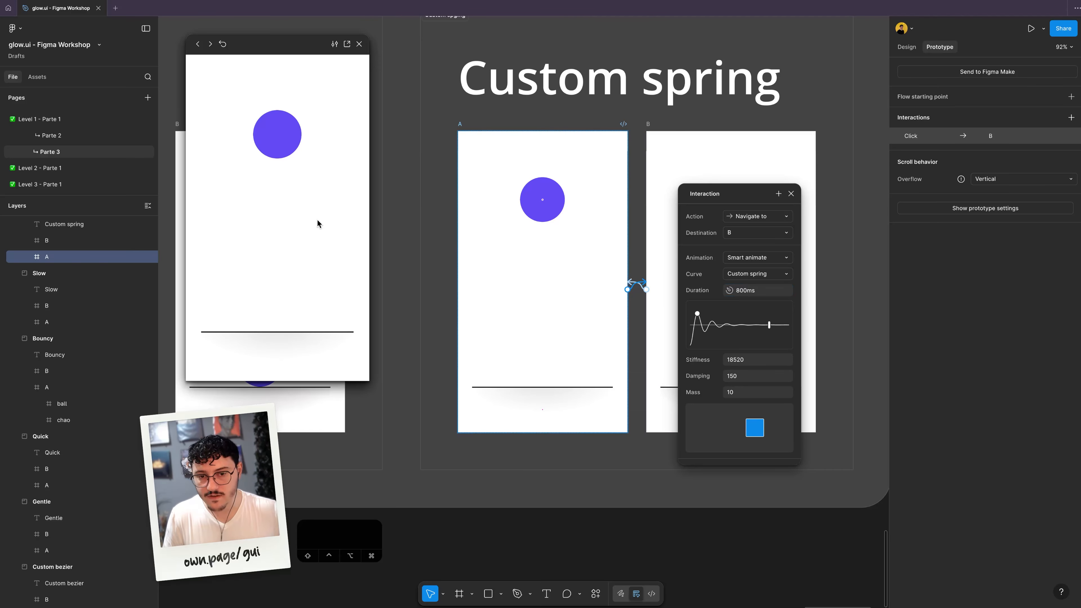
pyautogui.click(317, 219)
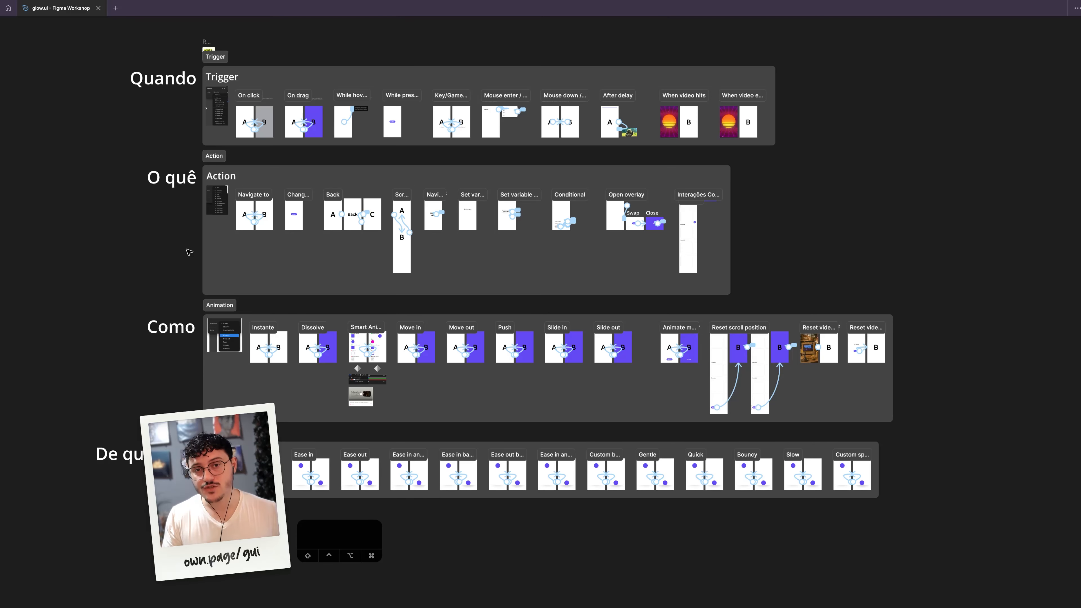